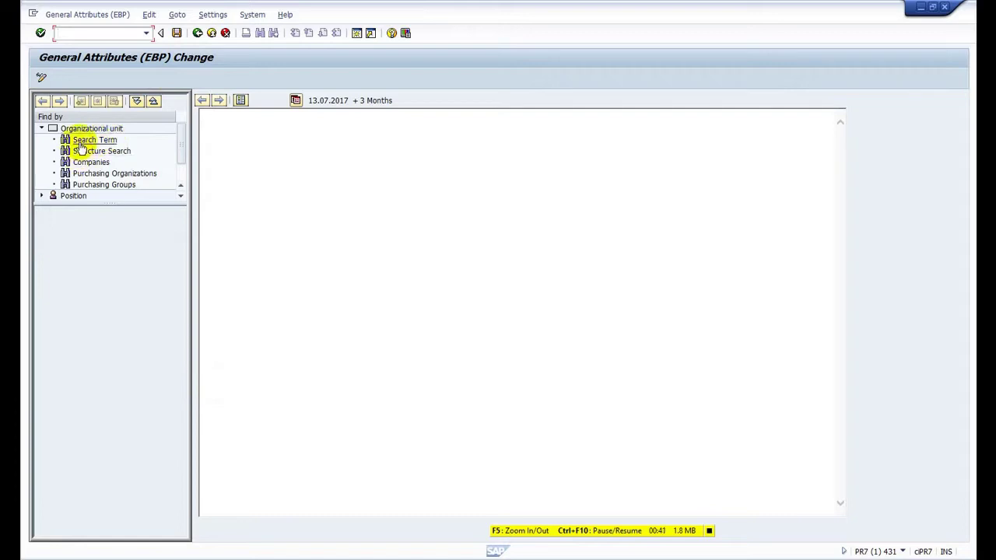
# Step: Find organizational units with the name pattern * and bring up the root unit's attributes after reviewing its address, function and responsibility details
pyautogui.doubleClick(78, 140)
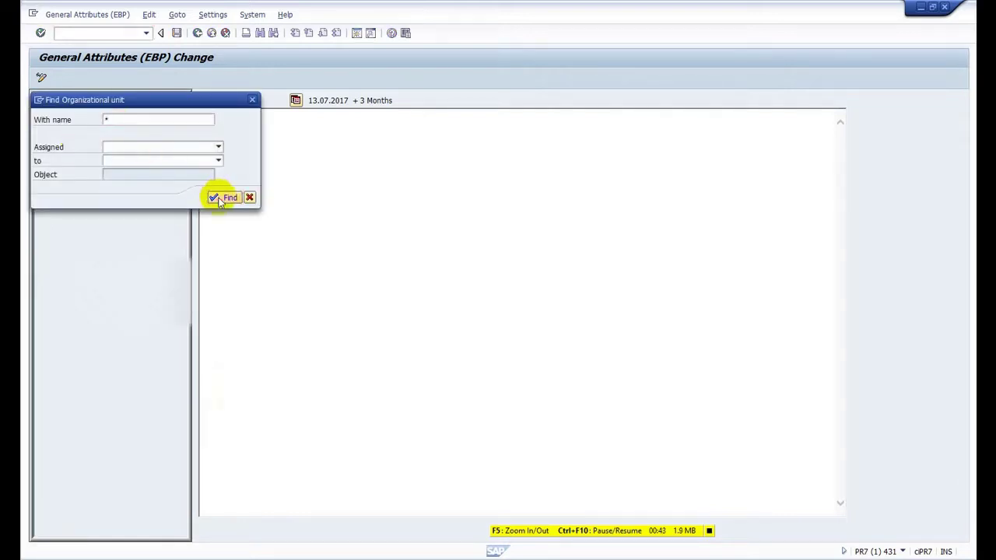
pyautogui.click(212, 198)
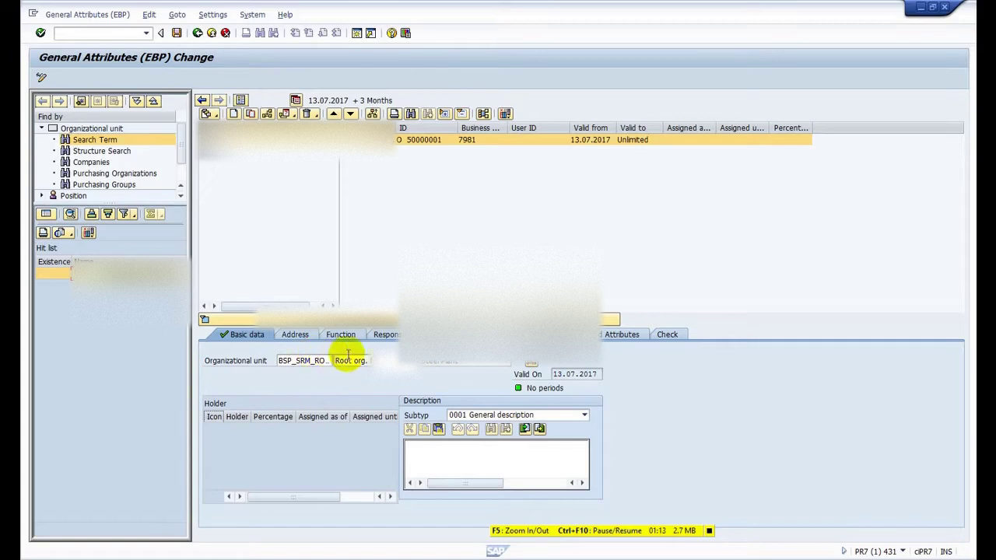
pyautogui.click(300, 339)
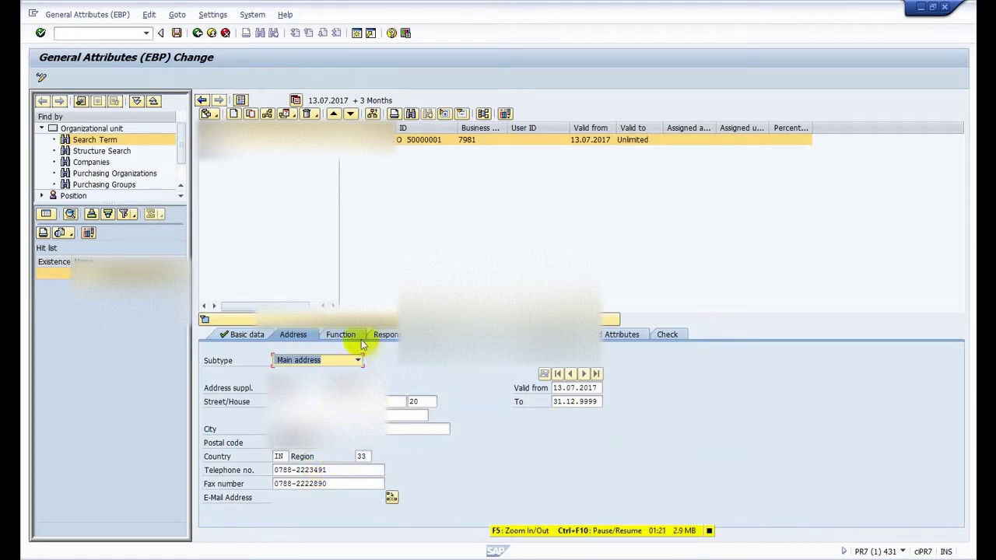
pyautogui.click(340, 335)
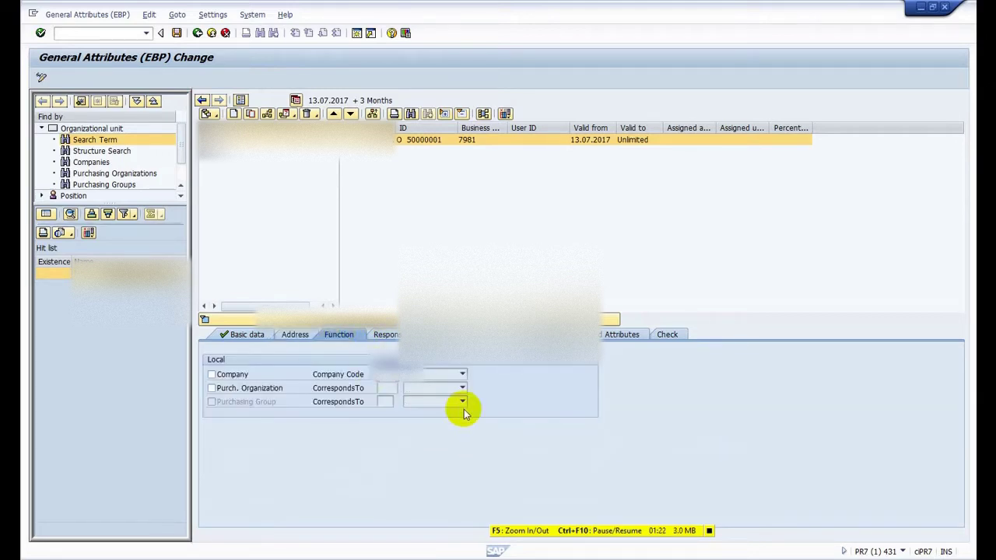
pyautogui.click(389, 334)
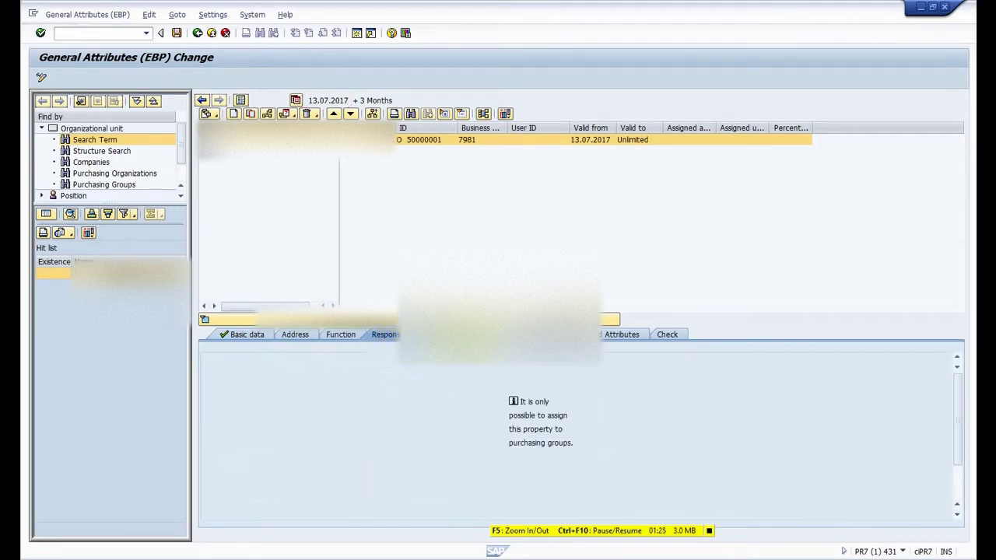
pyautogui.click(462, 335)
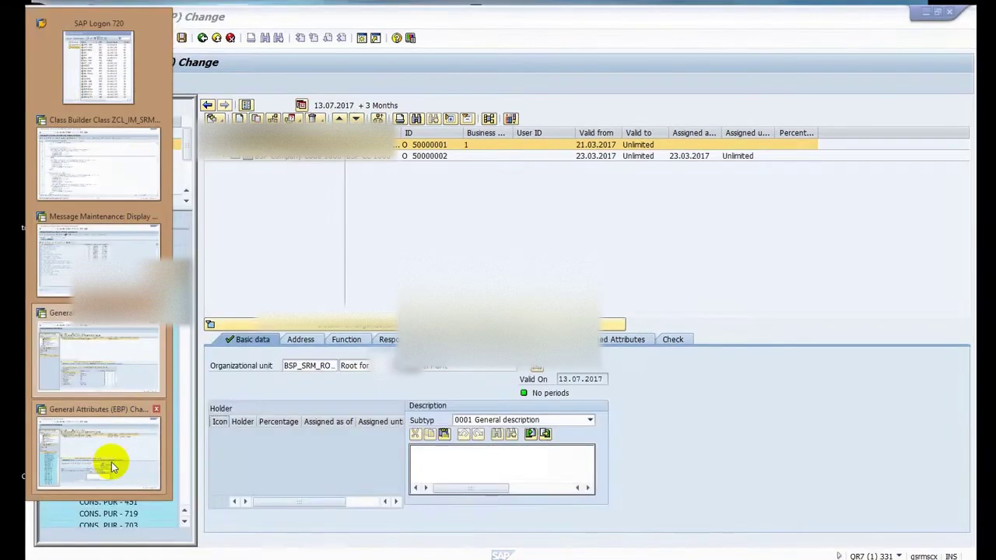
# Step: Switch to the QR7 session and examine the root unit's attribute values as a reference before returning to PR7
pyautogui.click(111, 462)
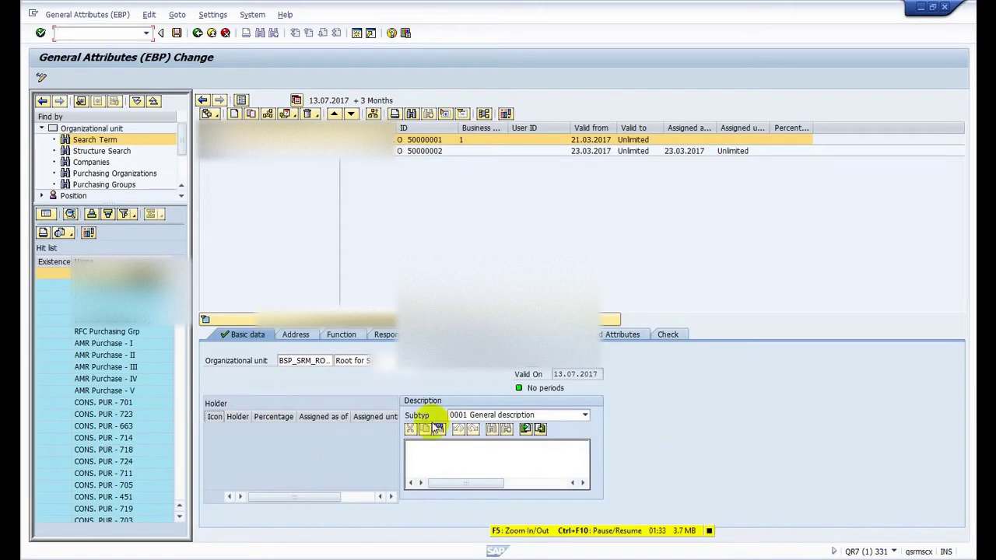
pyautogui.click(484, 335)
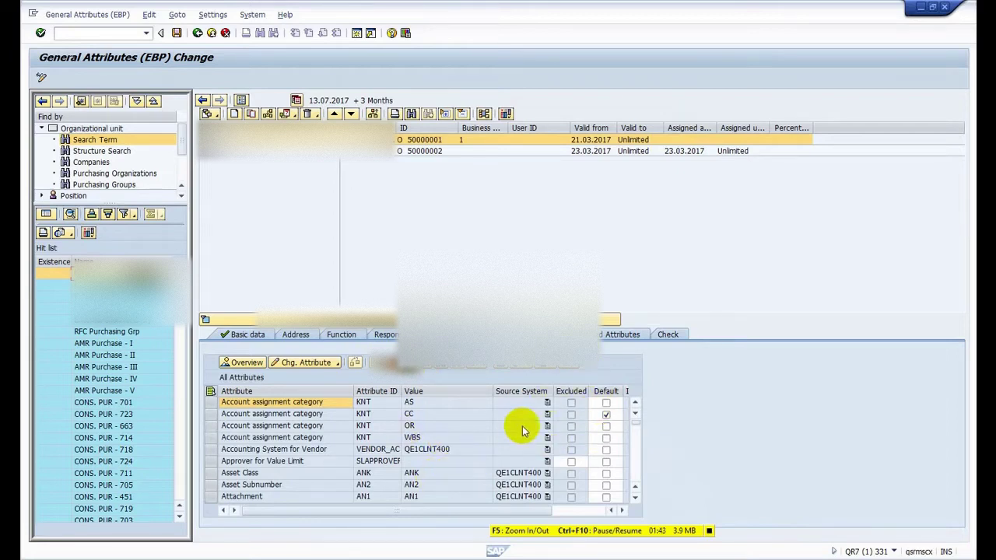
pyautogui.hotkey('alt', 'Tab')
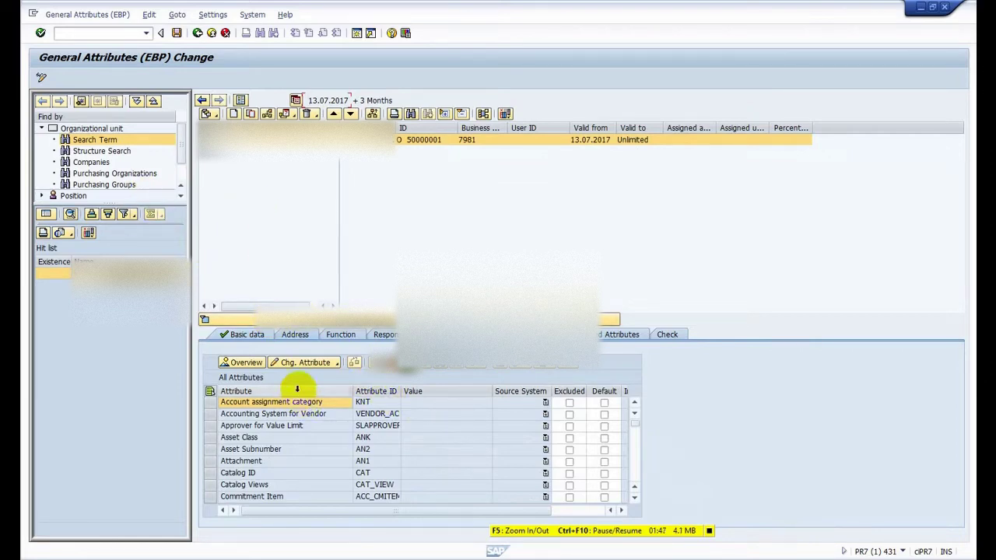
# Step: Add the values AS (Asset) and CC (Cost Center) to the root unit's Account assignment category attribute
pyautogui.click(336, 362)
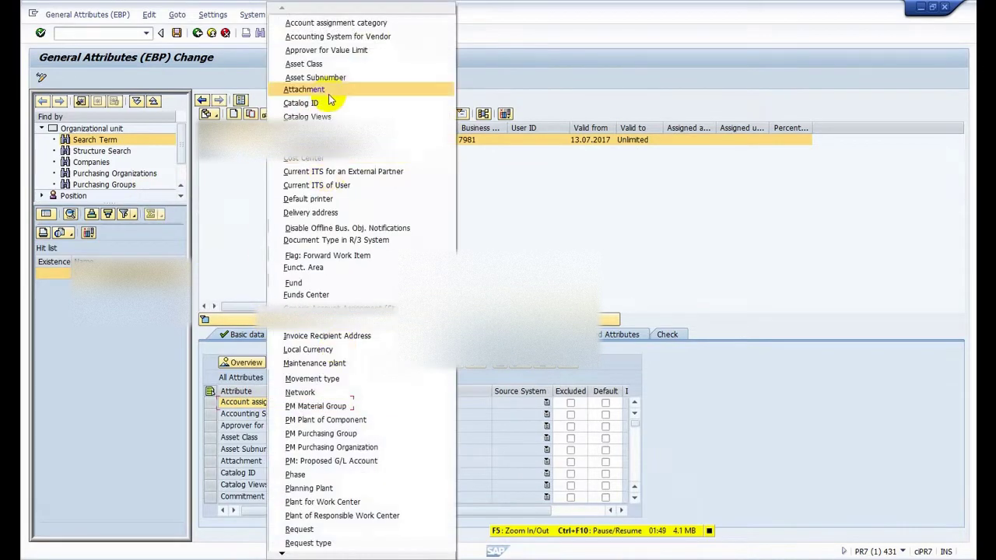
pyautogui.click(342, 23)
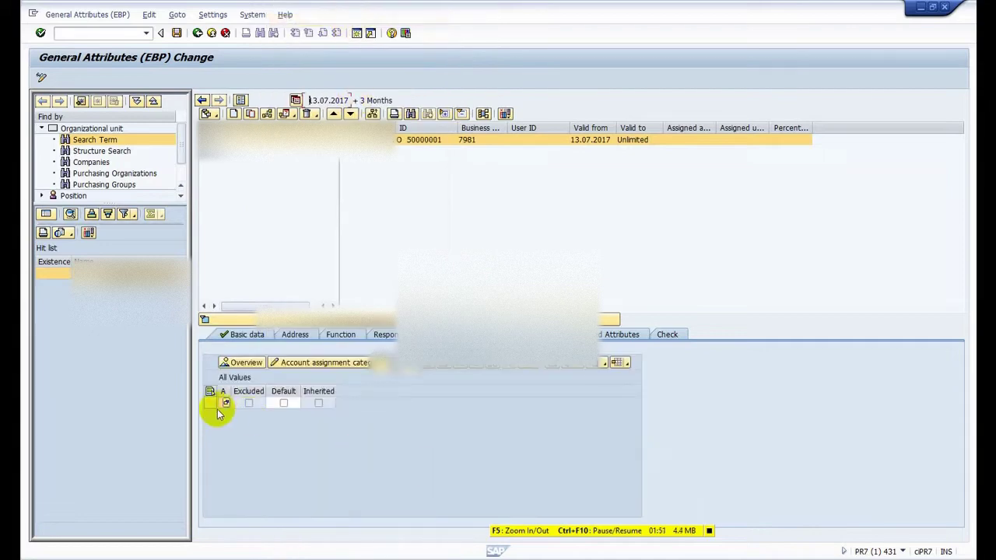
pyautogui.click(225, 403)
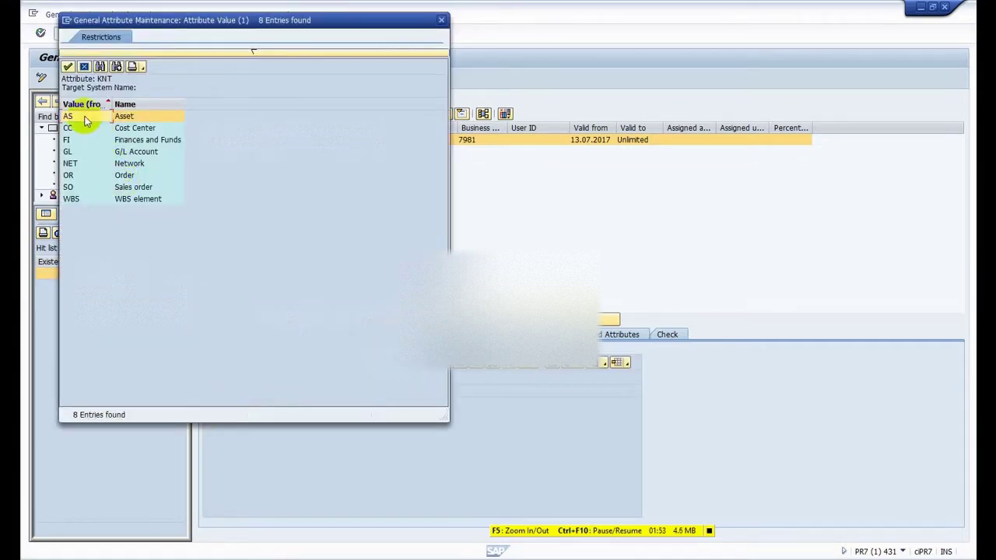
pyautogui.doubleClick(85, 121)
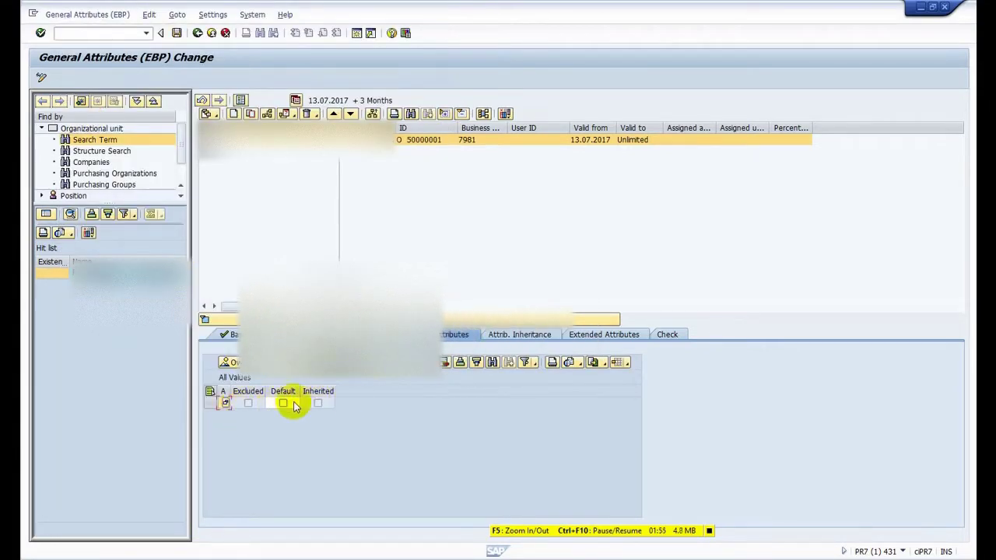
pyautogui.click(425, 363)
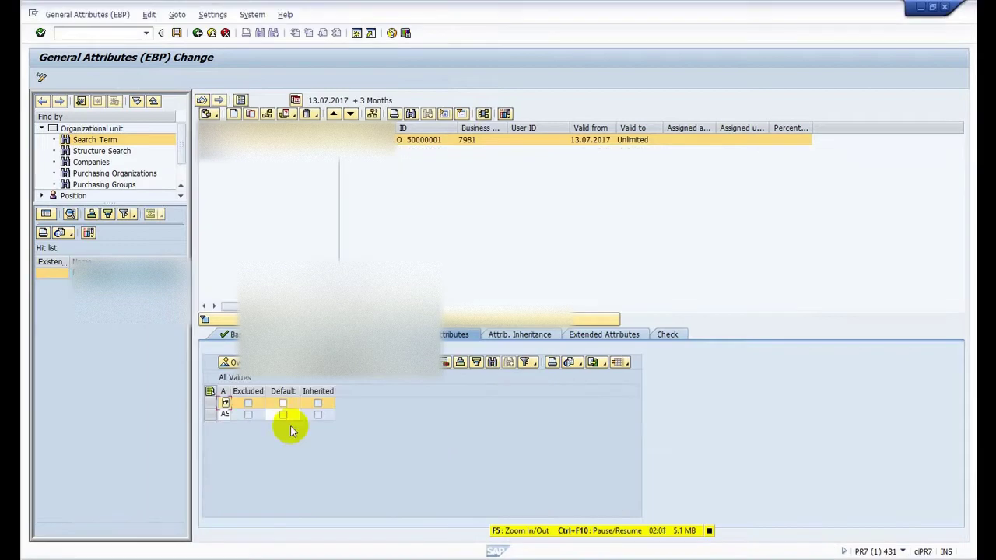
pyautogui.click(236, 401)
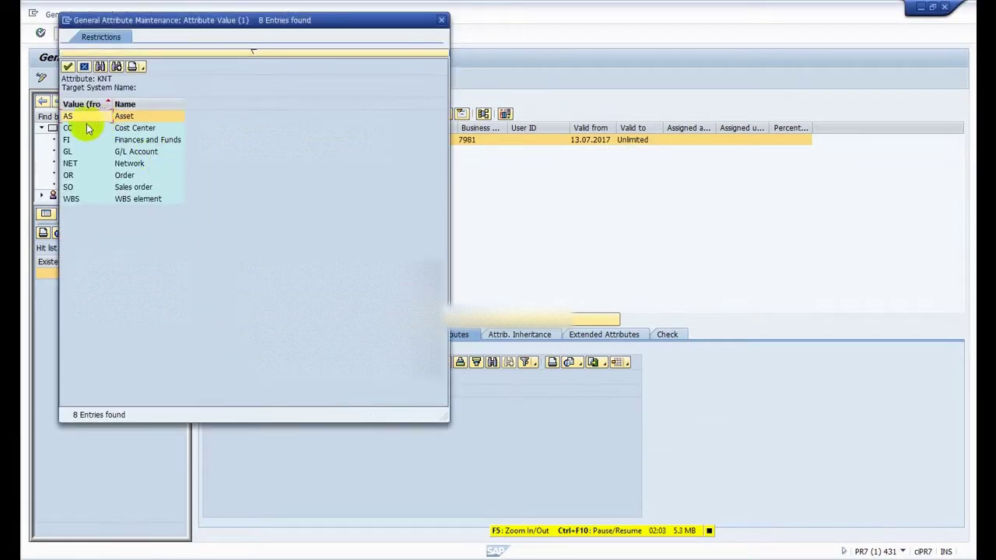
pyautogui.doubleClick(79, 127)
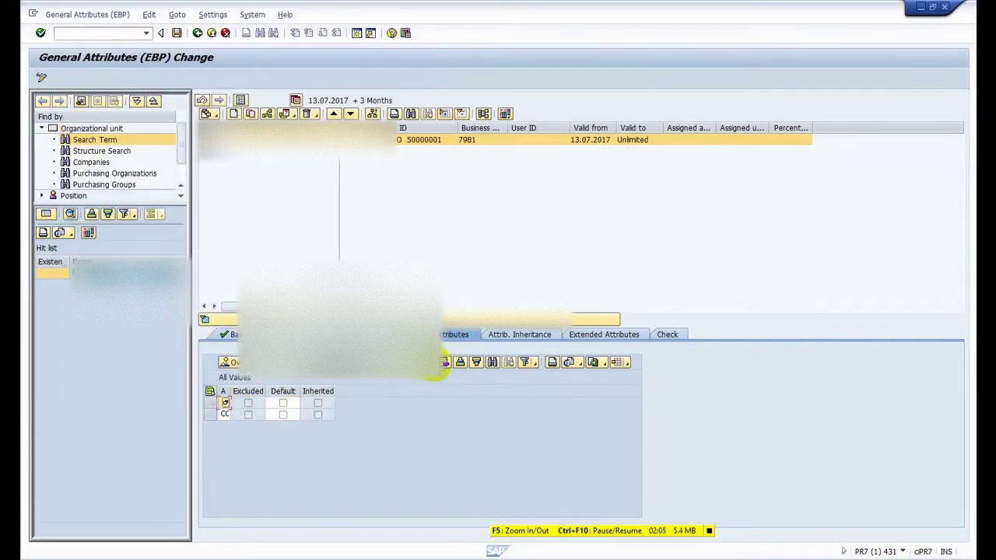
# Step: Add the values OR (Order) and WBS (WBS element) to the Account assignment category attribute and save the data
pyautogui.click(225, 403)
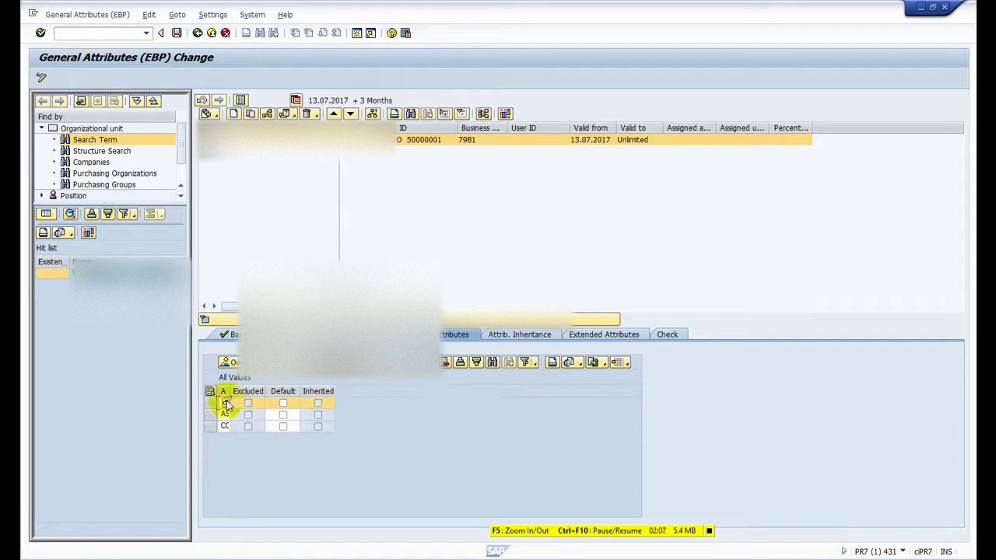
pyautogui.press('F4')
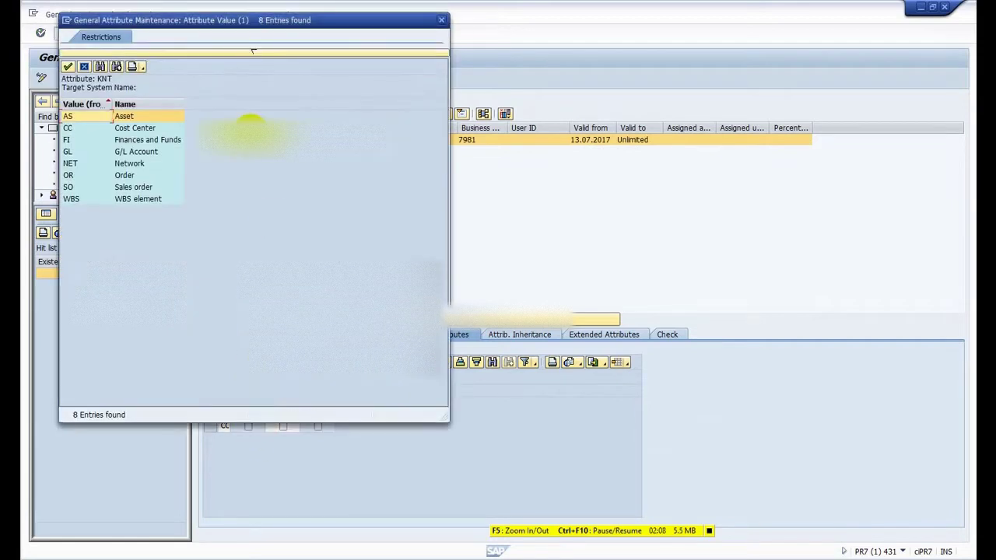
pyautogui.doubleClick(115, 176)
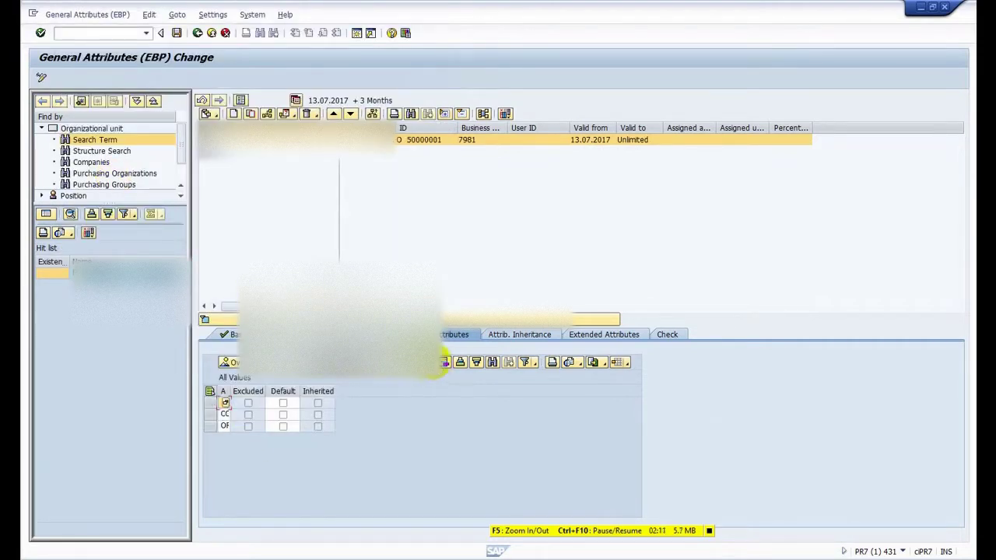
pyautogui.click(426, 363)
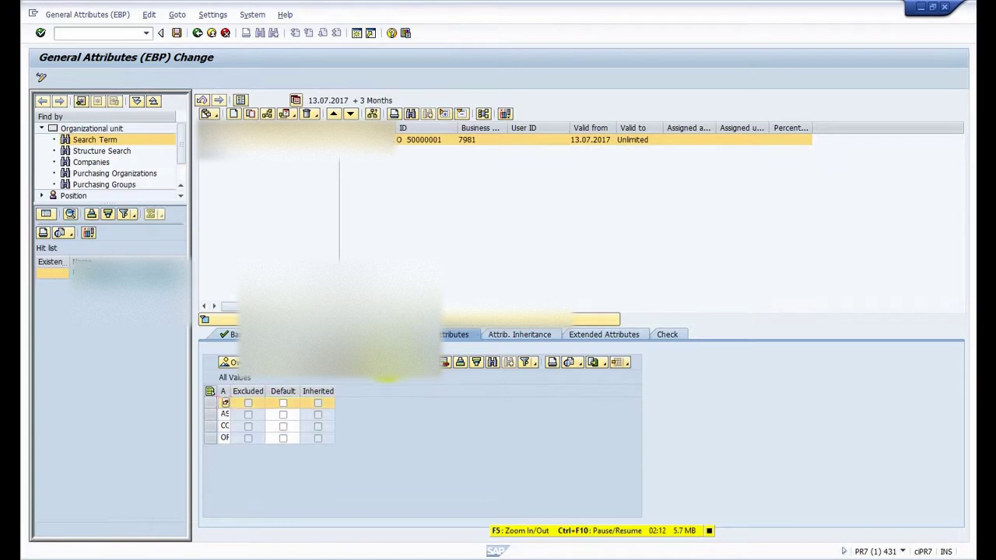
pyautogui.click(226, 403)
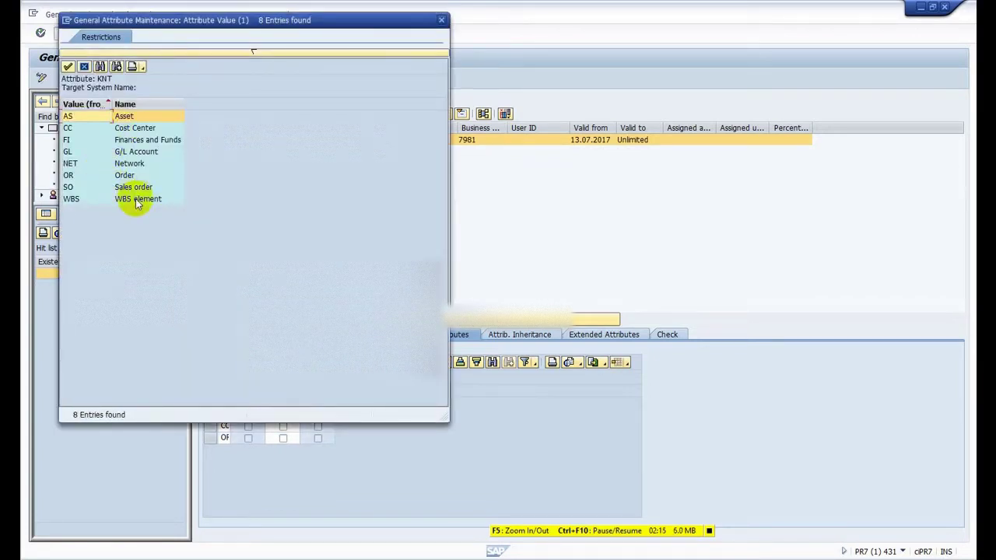
pyautogui.doubleClick(136, 200)
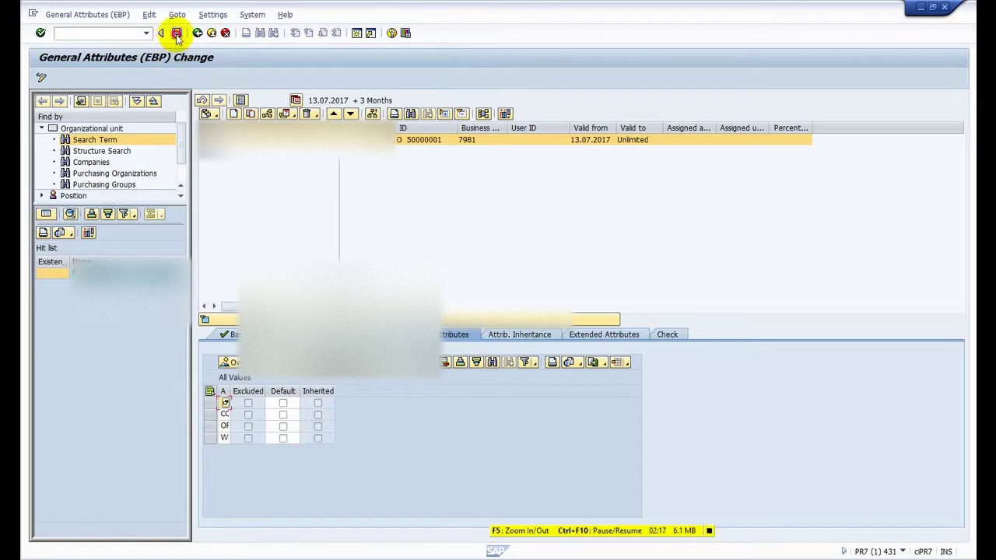
pyautogui.click(177, 34)
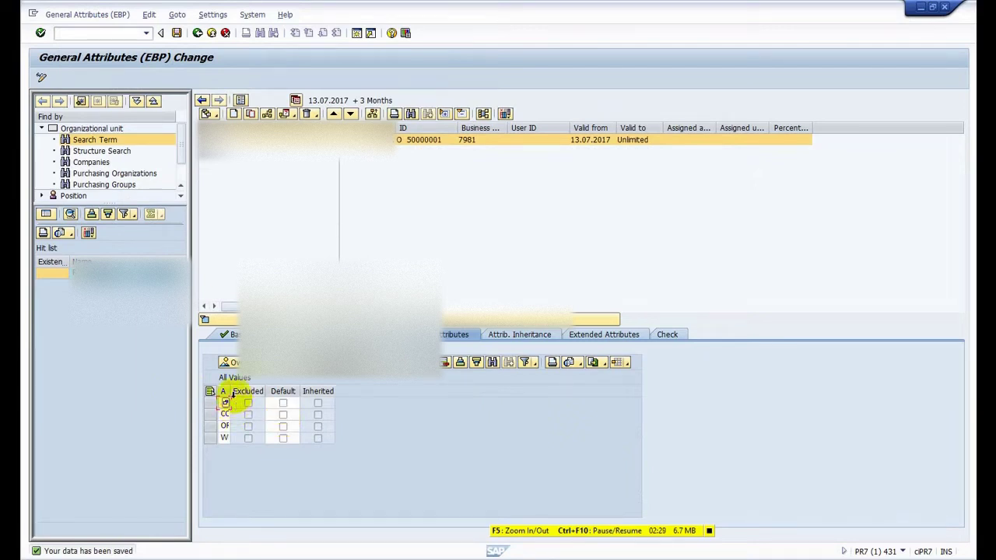
# Step: Widen the Acct.Assig.Cat. column and save CC as the default value, returning to the attribute overview
pyautogui.moveTo(230, 391); pyautogui.dragTo(281, 391)
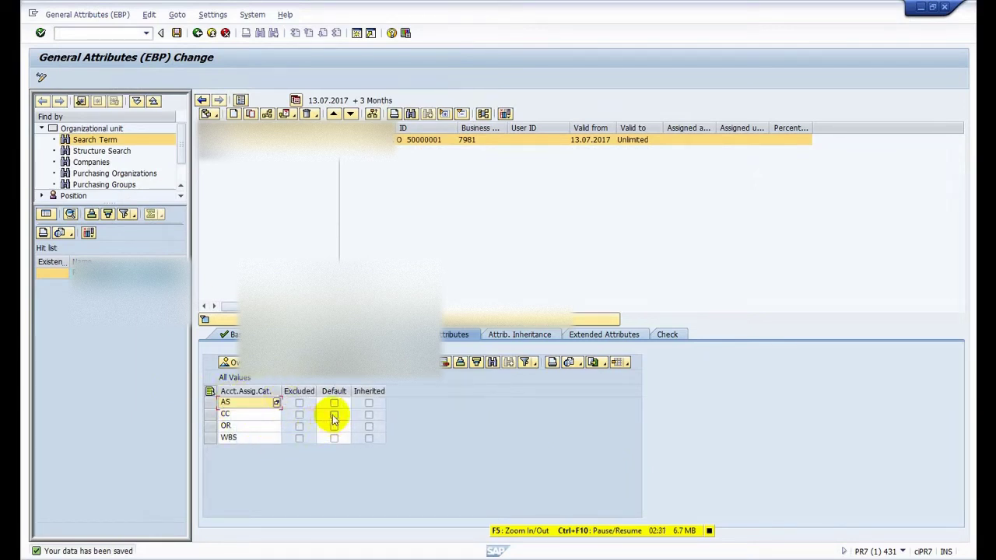
pyautogui.click(334, 414)
pyautogui.click(176, 33)
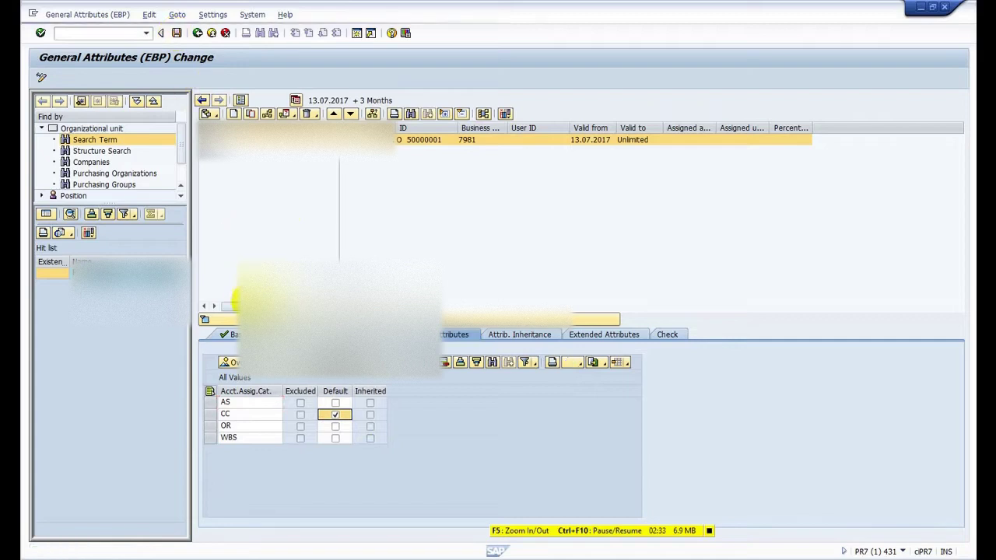
pyautogui.click(236, 363)
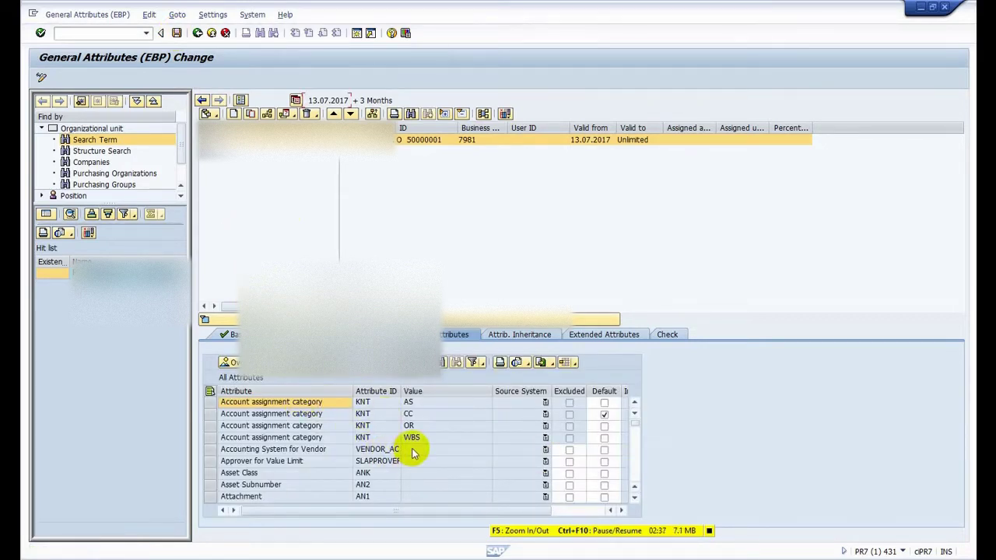
# Step: Set the Accounting System for Vendor attribute to the PE1CLNT logical system, using the QR7 session as reference
pyautogui.click(335, 364)
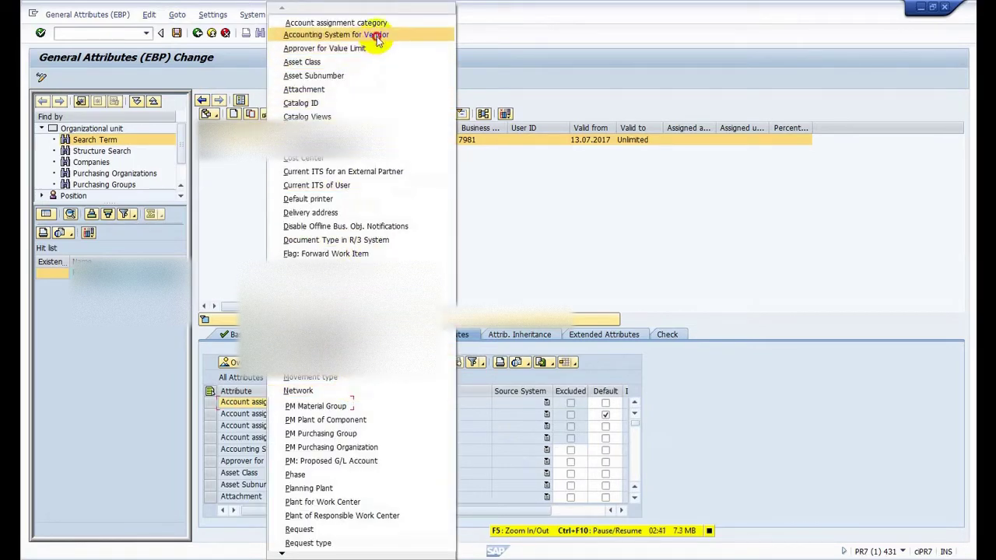
pyautogui.click(372, 36)
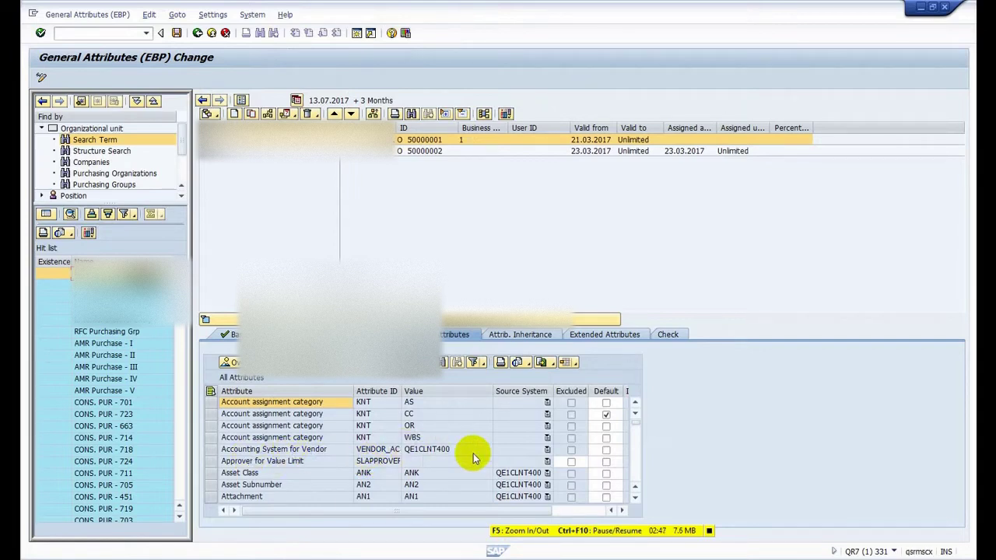
pyautogui.hotkey('alt', 'Tab')
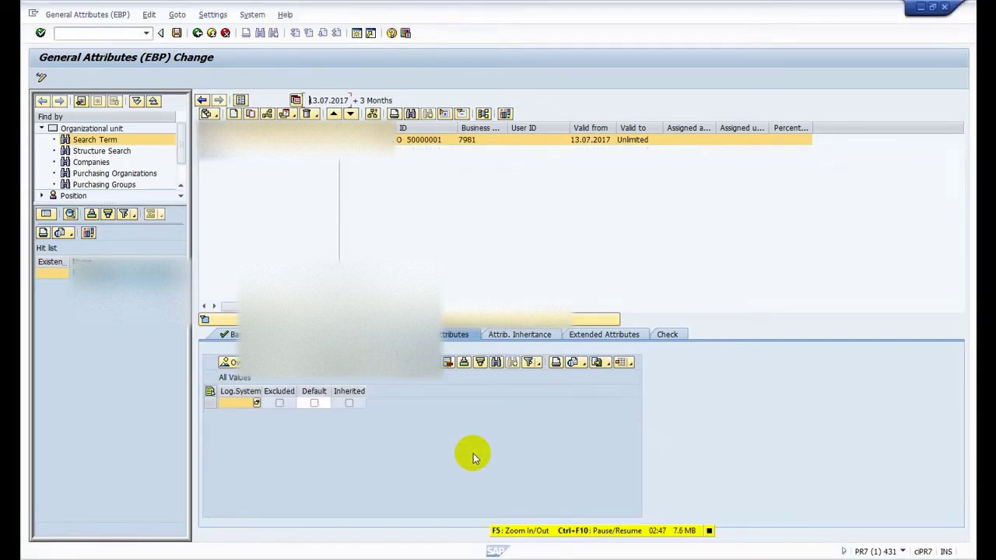
pyautogui.click(256, 404)
pyautogui.click(146, 116)
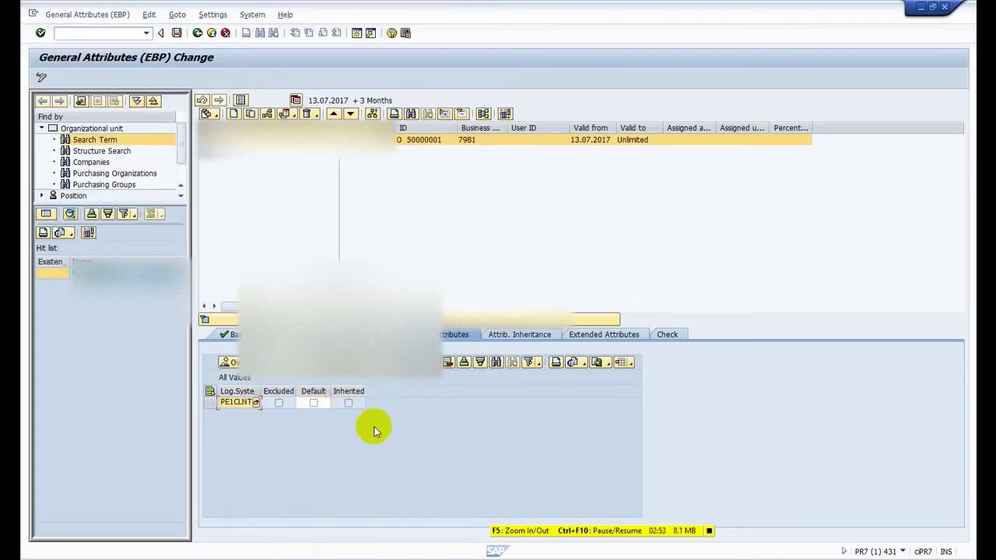
# Step: Examine the Accounting System for Vendor value and the attributes following it in the QR7 session
pyautogui.hotkey('alt', 'Tab')
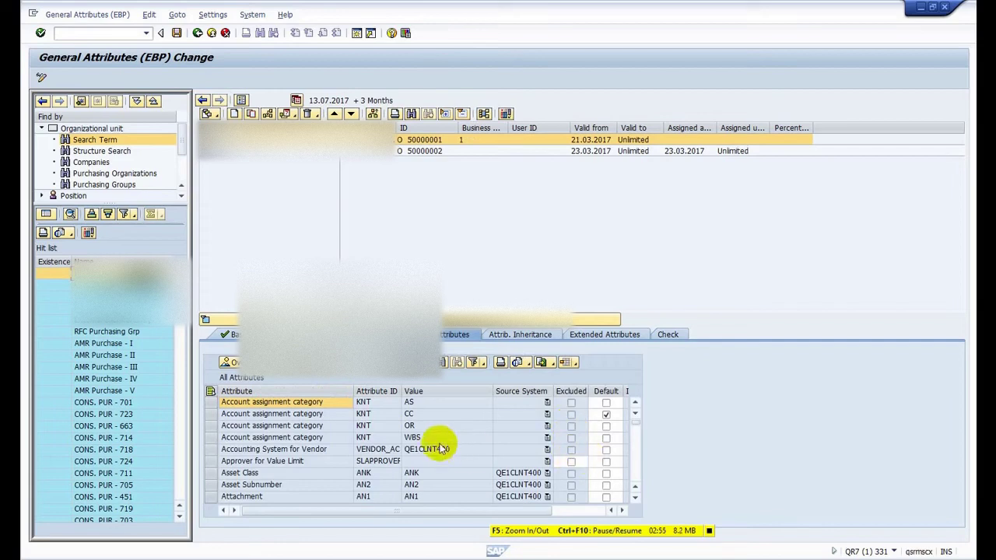
pyautogui.click(467, 448)
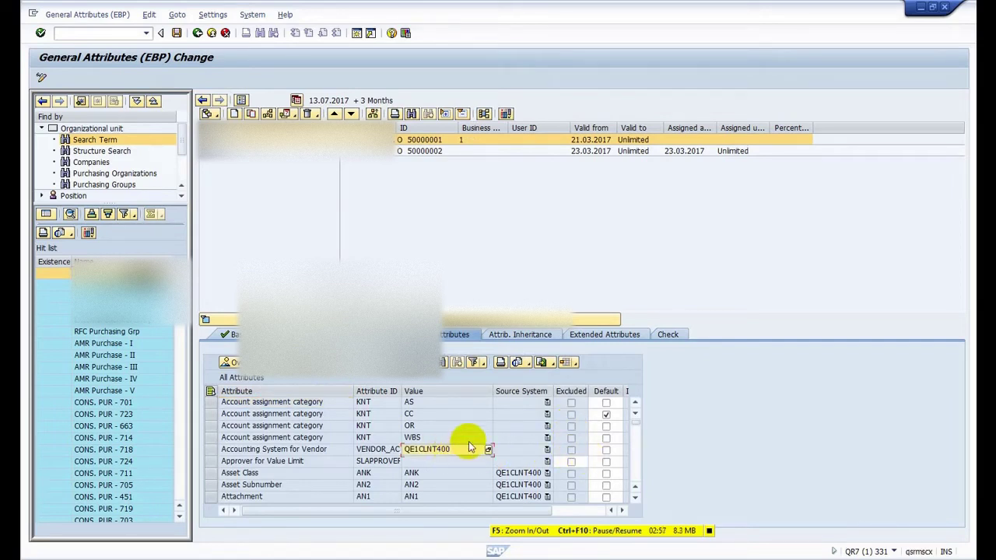
pyautogui.scroll(-1, 468, 441)
pyautogui.scroll(-1, 469, 444)
pyautogui.scroll(1, 468, 443)
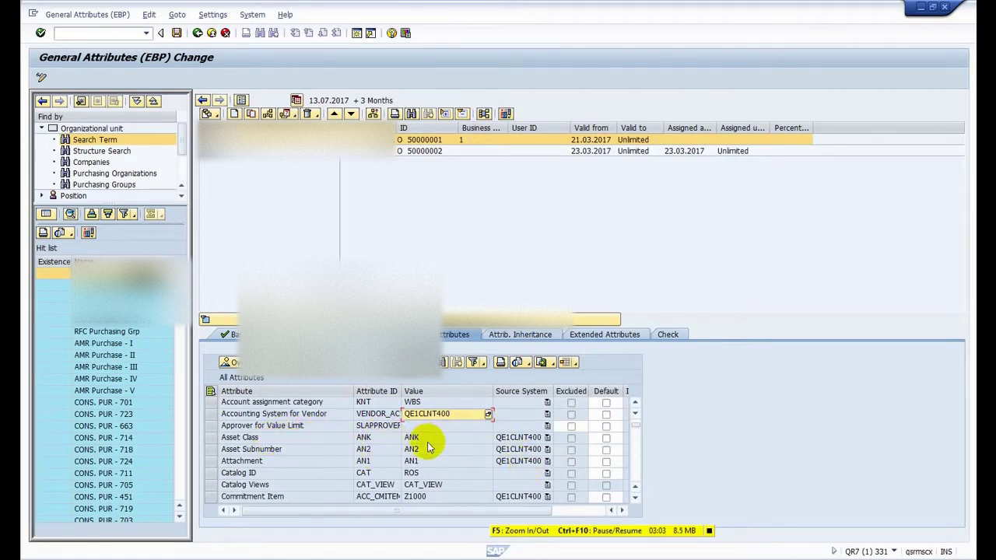
# Step: Switch to the PR7 session and set the Asset Class attribute's source system to PE1CLNT400, using the QR7 session as reference
pyautogui.hotkey('alt', 'Tab')
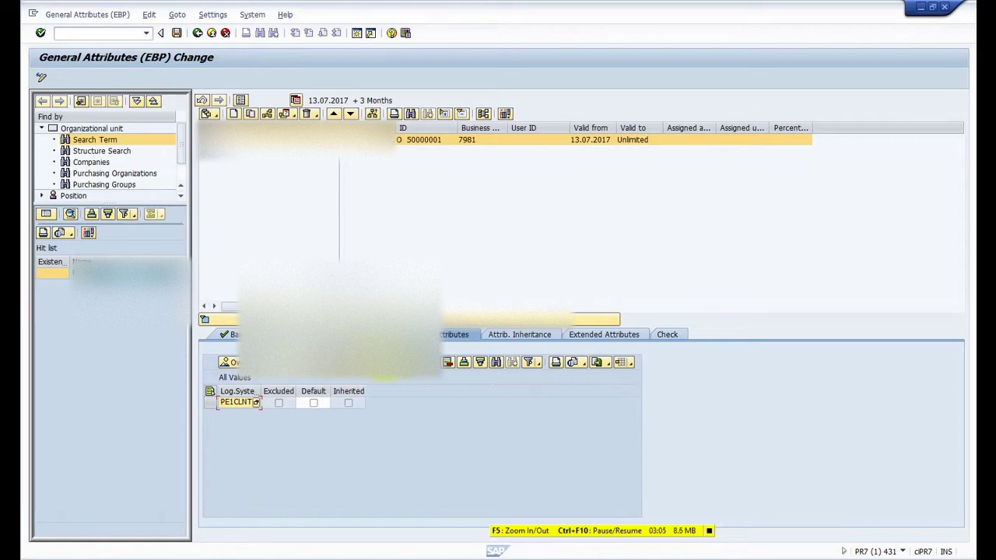
pyautogui.click(382, 363)
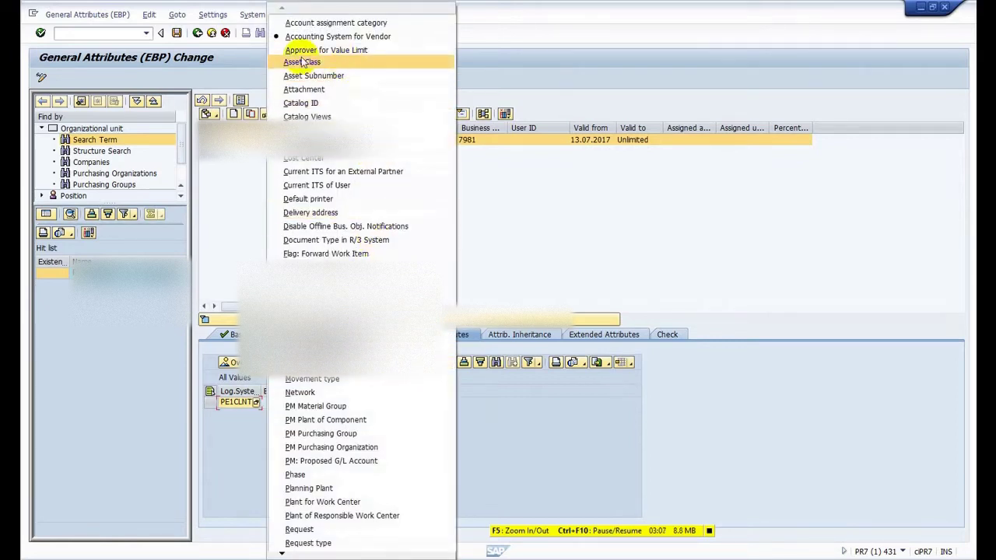
pyautogui.click(304, 62)
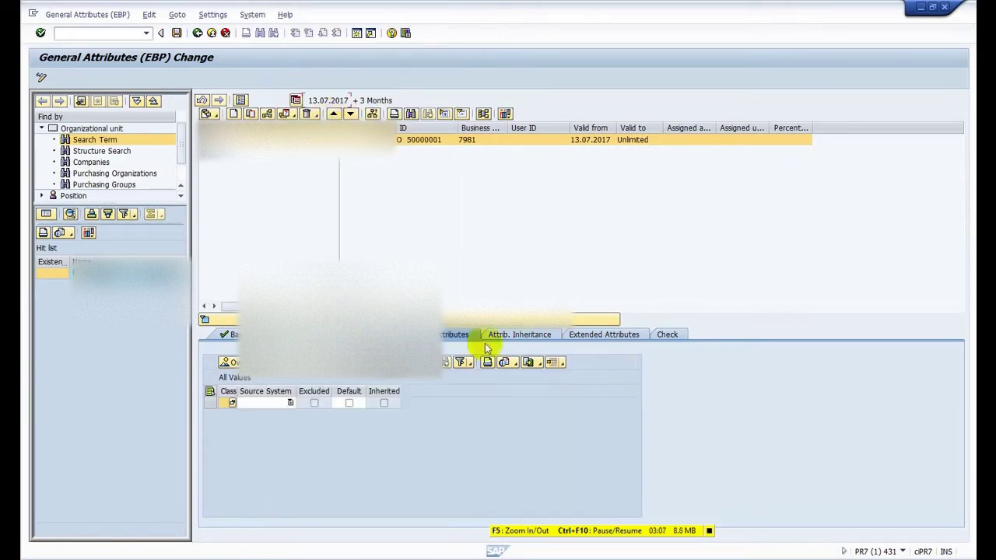
pyautogui.click(232, 402)
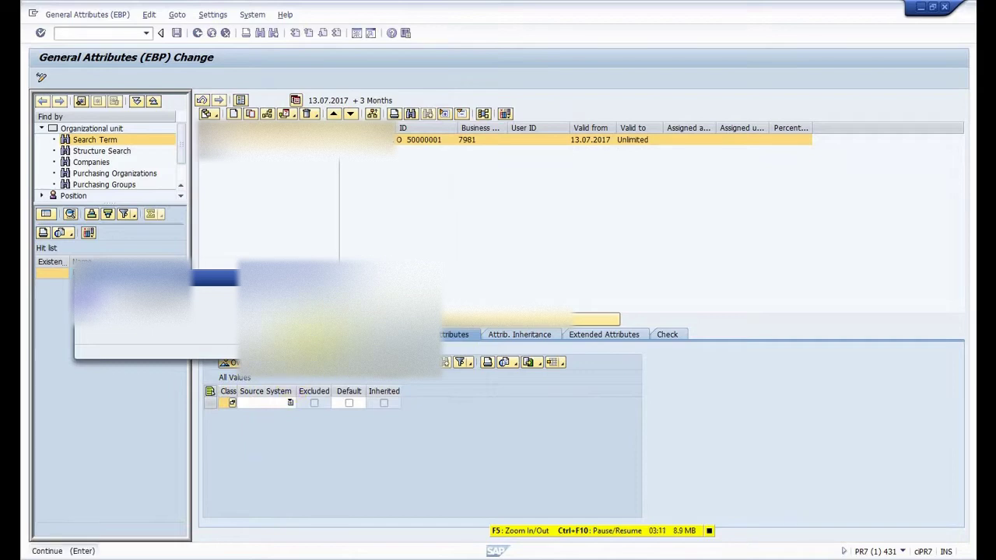
pyautogui.press('Return')
pyautogui.click(290, 402)
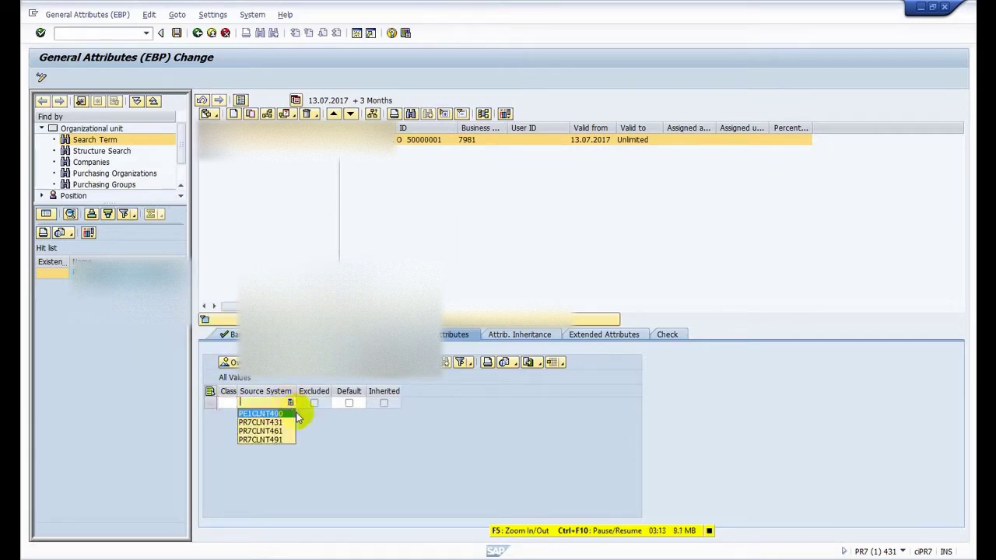
pyautogui.click(275, 414)
pyautogui.hotkey('alt', 'Tab')
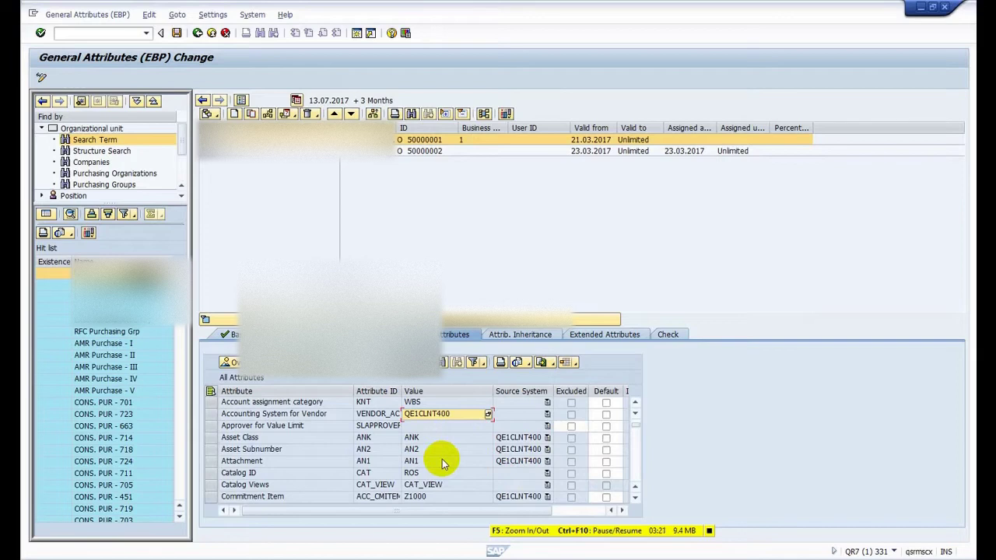
pyautogui.hotkey('alt', 'Tab')
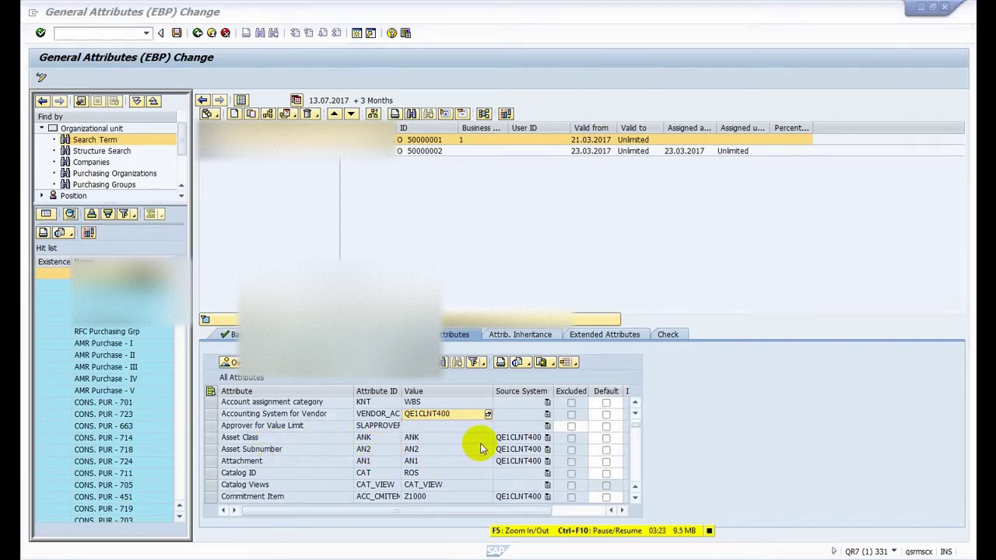
# Step: Browse the asset class values available for source system PE1CLNT400 and close the value list
pyautogui.click(231, 404)
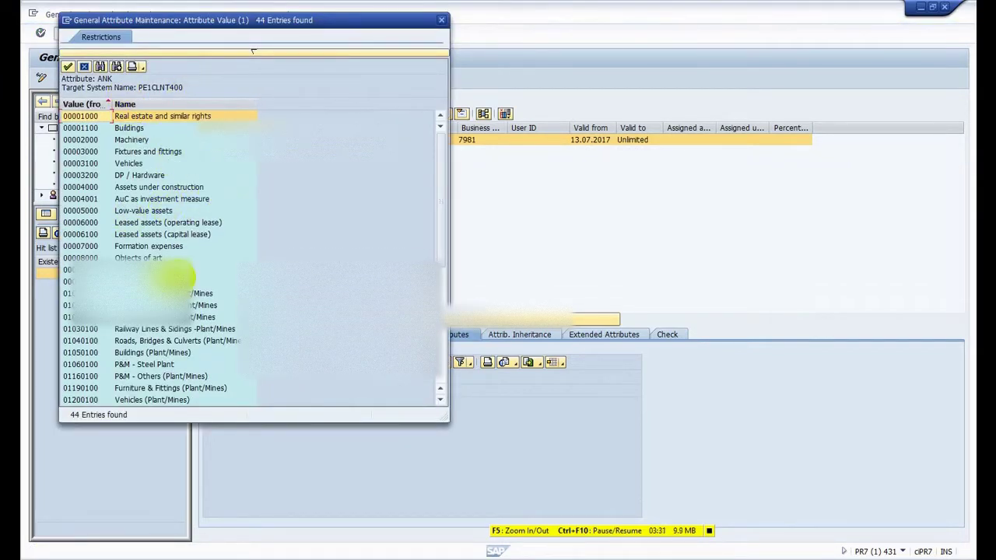
pyautogui.click(179, 278)
pyautogui.scroll(-7, 178, 279)
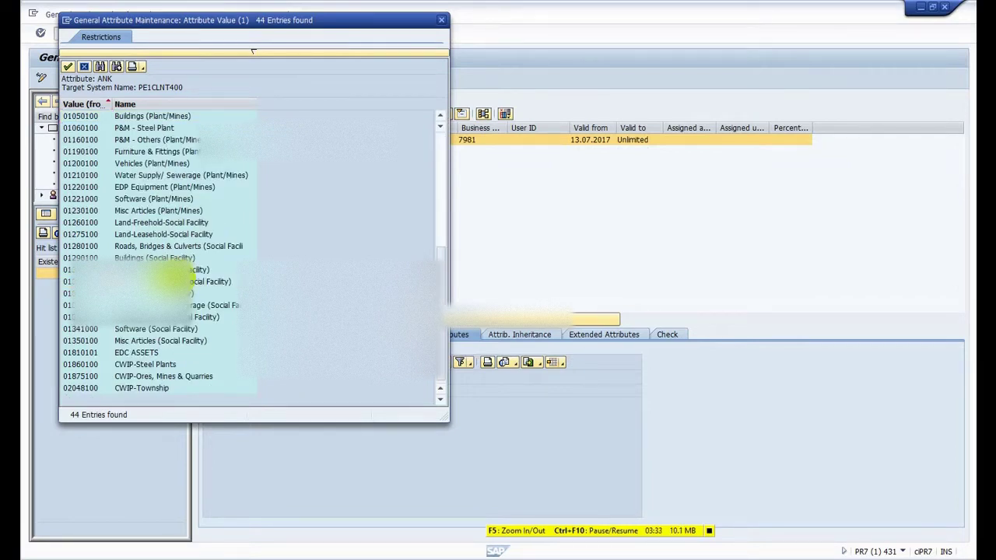
pyautogui.scroll(7, 175, 277)
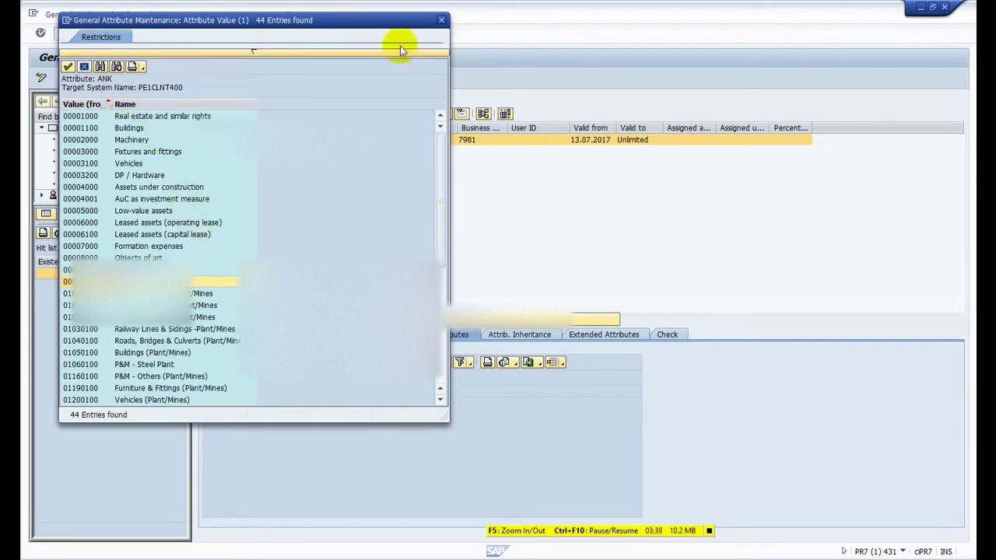
pyautogui.moveTo(402, 24); pyautogui.dragTo(829, 74)
pyautogui.click(867, 71)
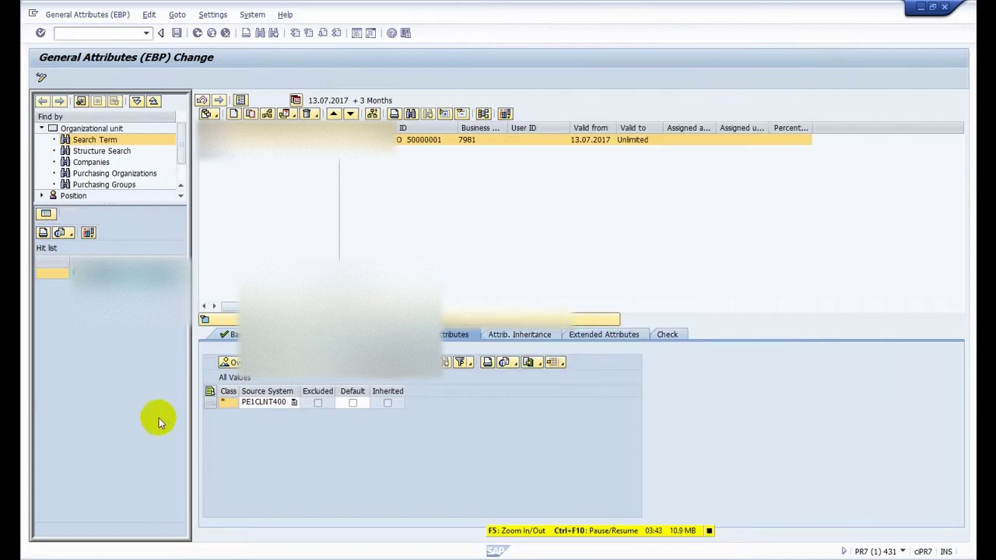
# Step: Widen the Asset class column and enter * as the asset class, returning to the attribute overview
pyautogui.moveTo(237, 392); pyautogui.dragTo(331, 390)
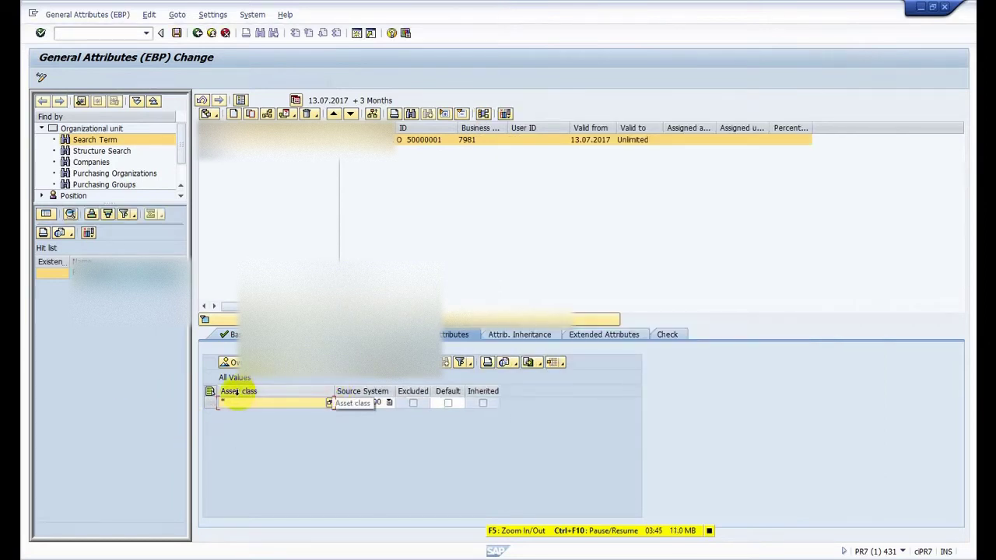
pyautogui.click(264, 401)
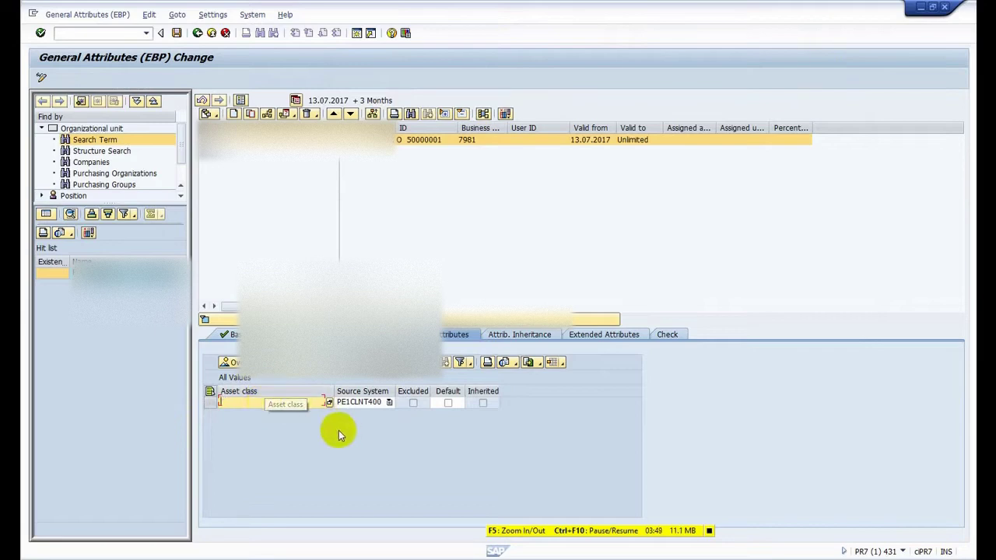
pyautogui.click(330, 402)
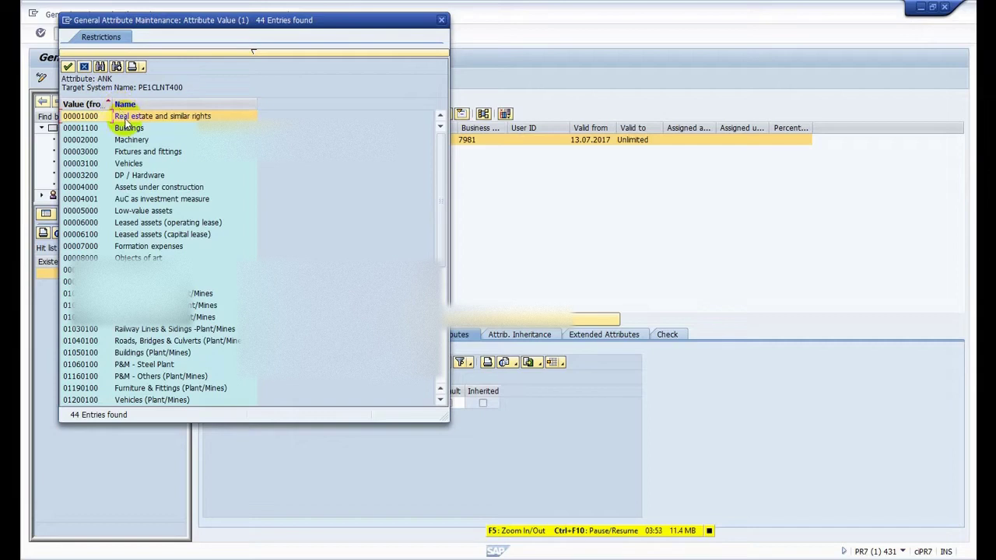
pyautogui.click(441, 20)
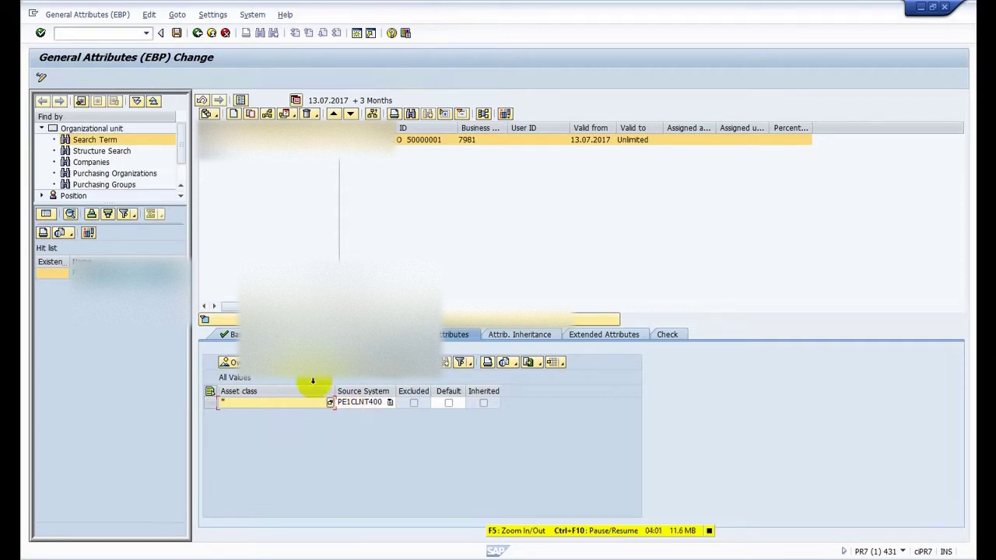
pyautogui.click(232, 362)
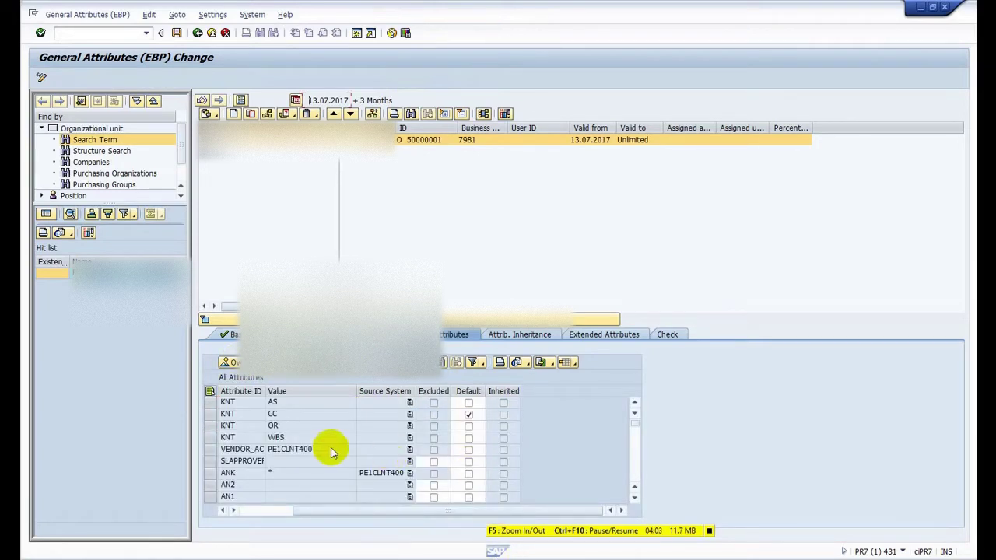
# Step: Compare the Asset Class entry with the QR7 session and set the Asset Subnumber attribute's source system to PE1CLNT400
pyautogui.moveTo(315, 514); pyautogui.dragTo(212, 510)
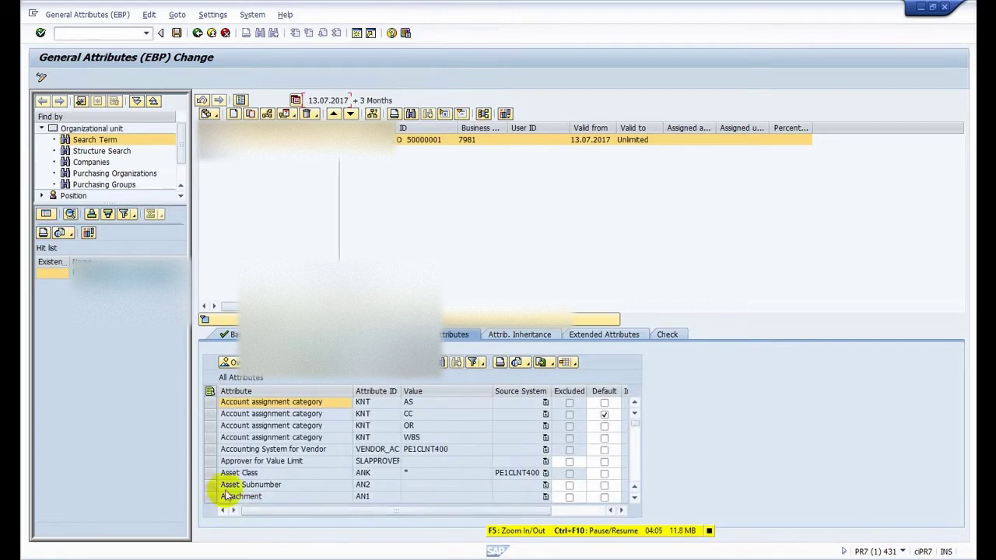
pyautogui.click(411, 460)
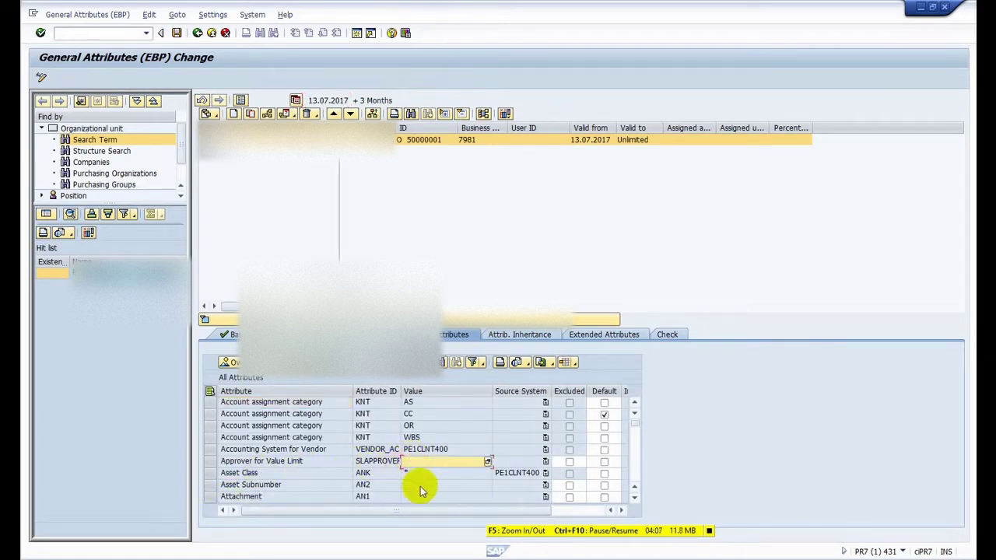
pyautogui.hotkey('alt', 'Tab')
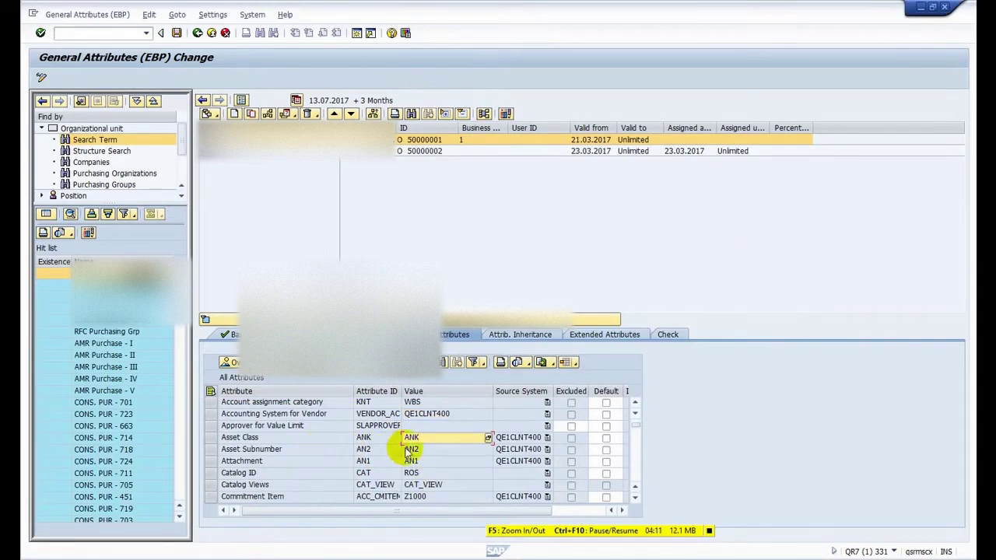
pyautogui.hotkey('alt', 'Tab')
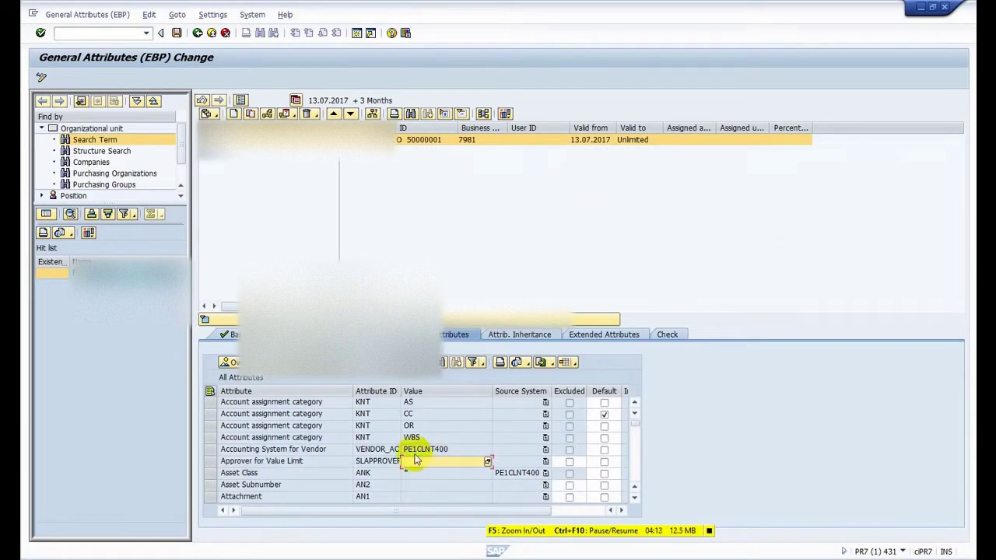
pyautogui.click(371, 485)
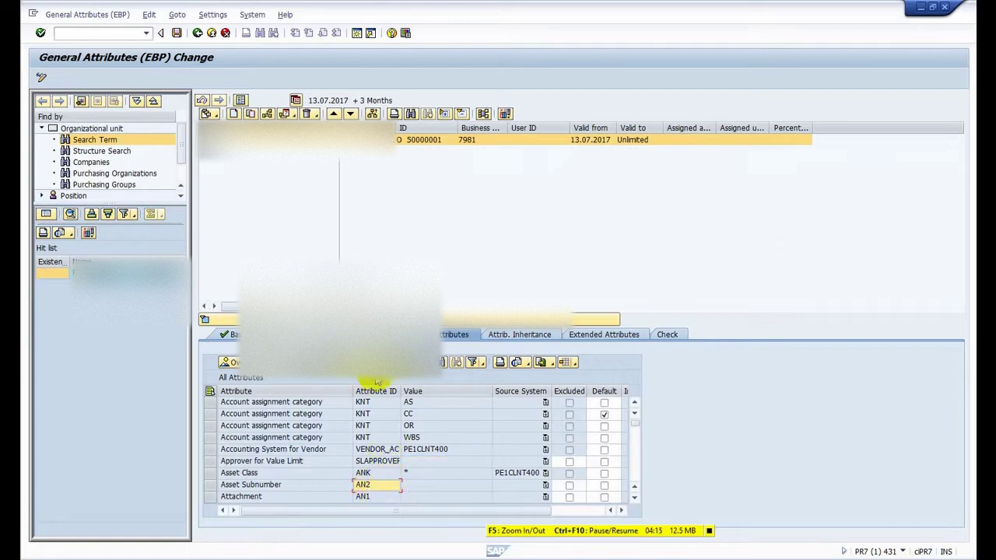
pyautogui.click(321, 364)
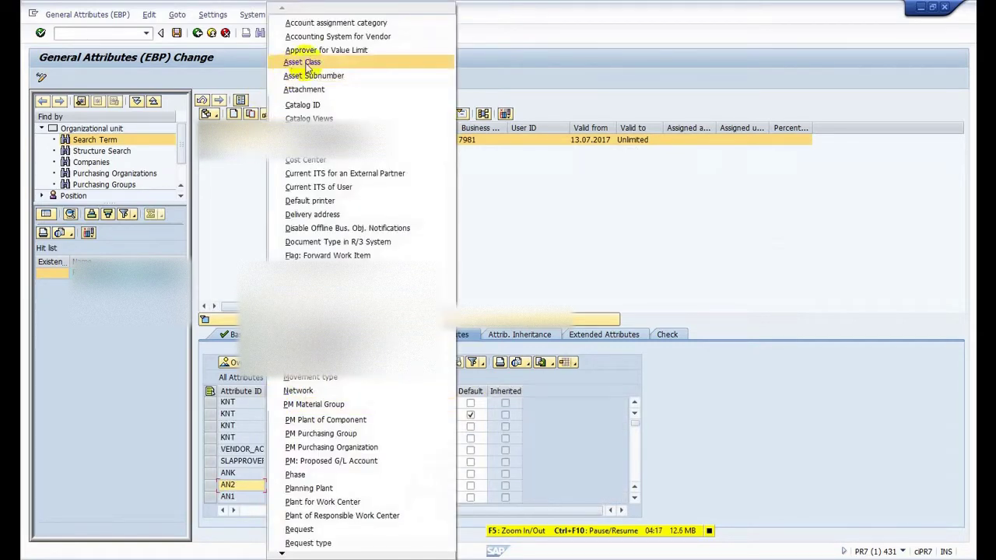
pyautogui.click(333, 75)
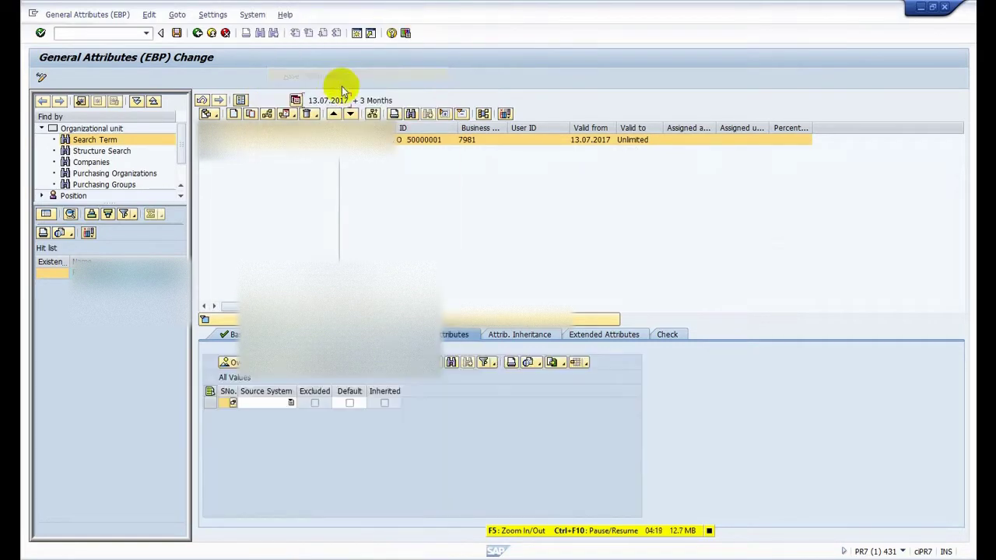
pyautogui.click(289, 402)
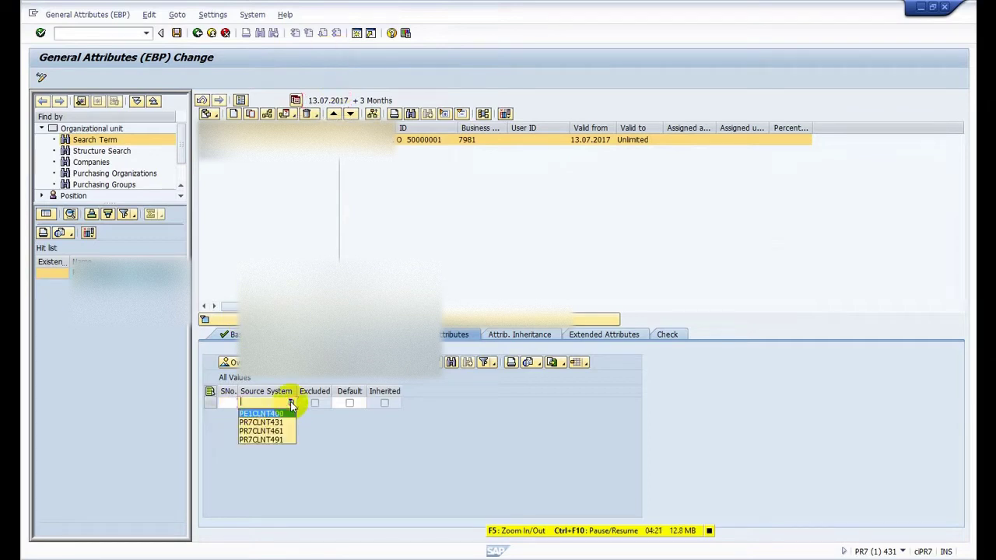
pyautogui.click(280, 418)
# Step: Widen the Subnumber column and enter AN2 as the value, using the QR7 session as reference, returning to the attribute overview
pyautogui.click(228, 403)
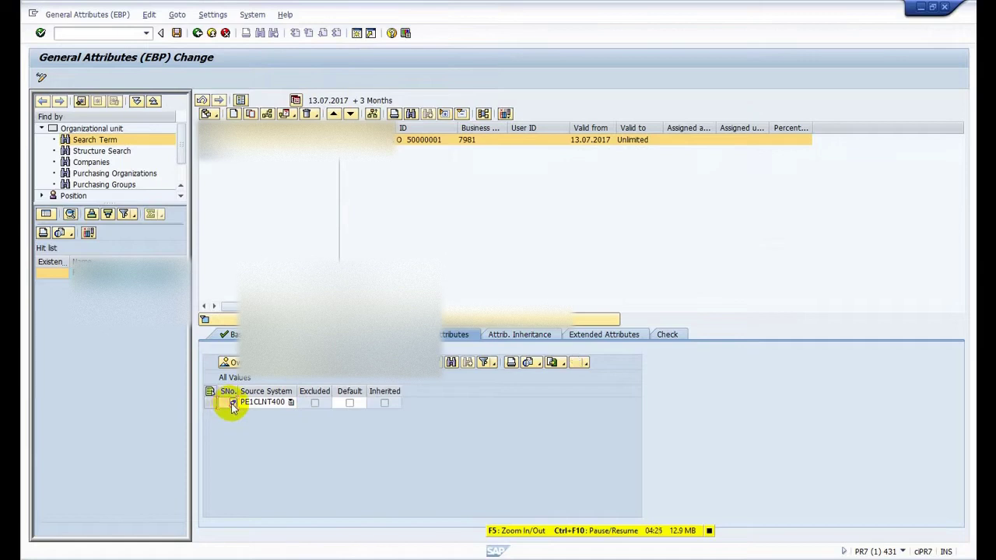
pyautogui.moveTo(238, 391); pyautogui.dragTo(320, 394)
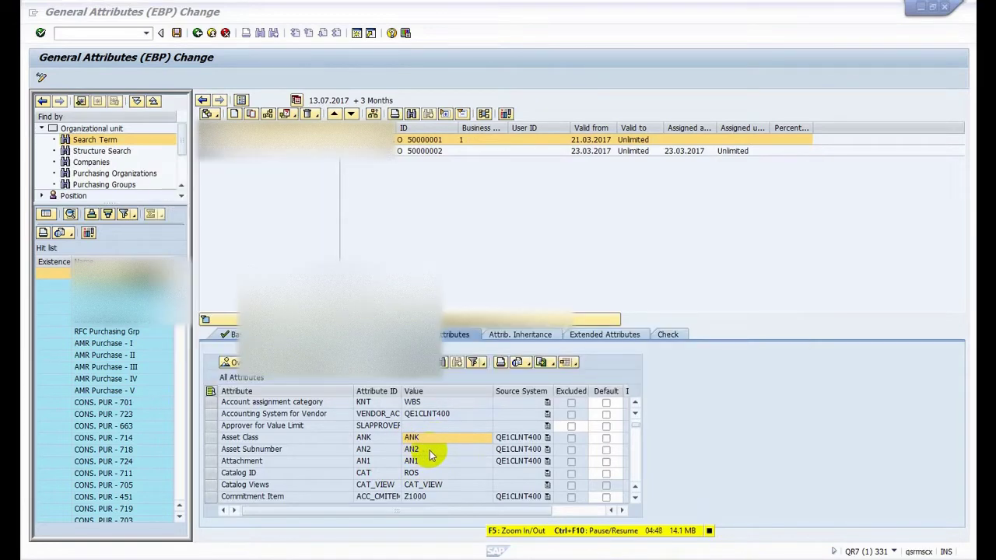
pyautogui.hotkey('alt', 'Tab')
pyautogui.click(122, 172)
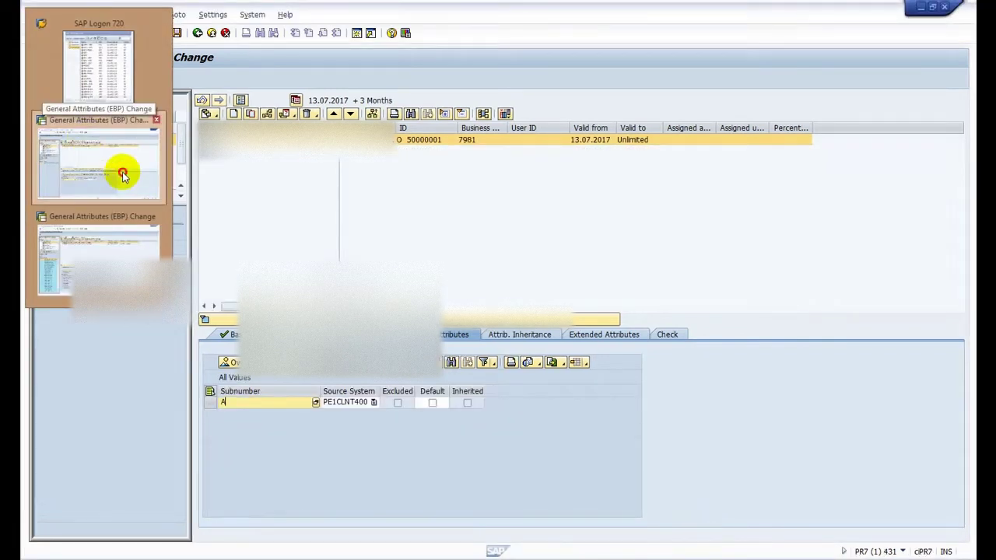
pyautogui.write('N')
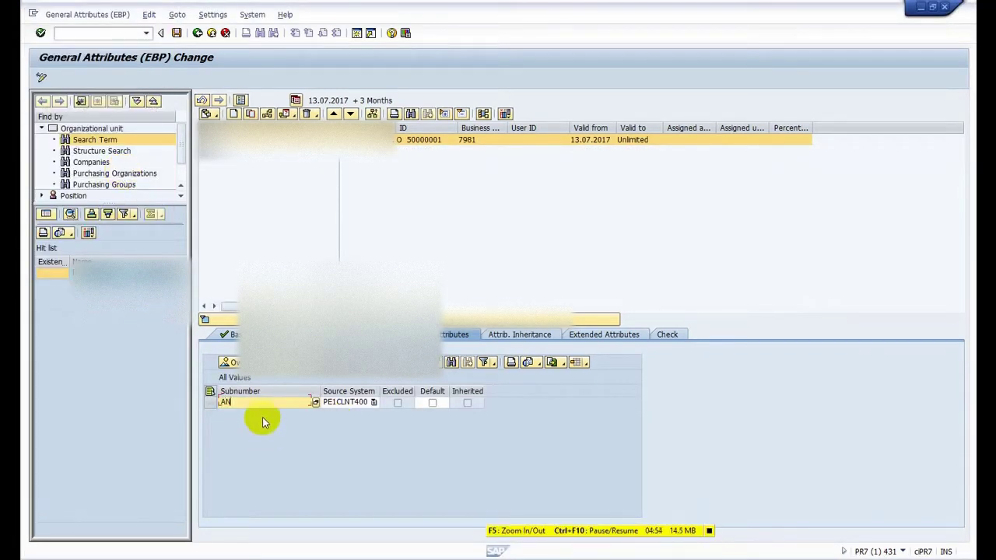
pyautogui.write('2')
pyautogui.press('Return')
pyautogui.click(232, 362)
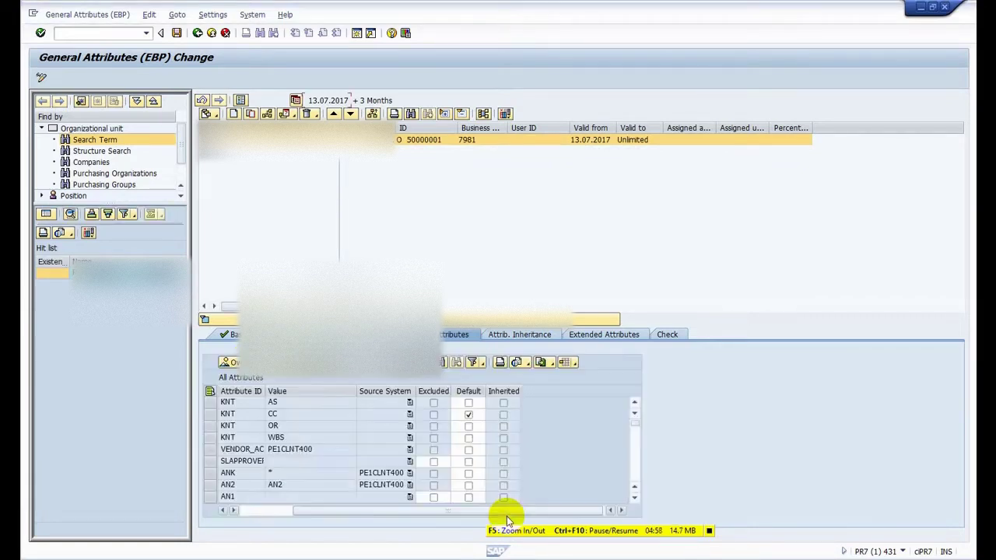
# Step: Open the Attachment attribute from the overview and set its source system to PE1CLNT400
pyautogui.click(286, 482)
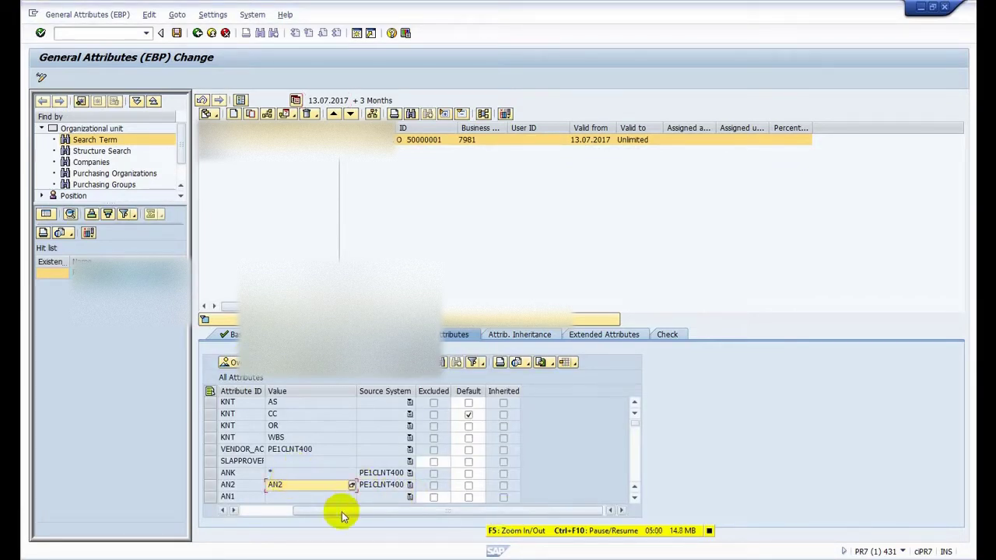
pyautogui.moveTo(343, 515); pyautogui.dragTo(260, 513)
pyautogui.scroll(-3, 398, 467)
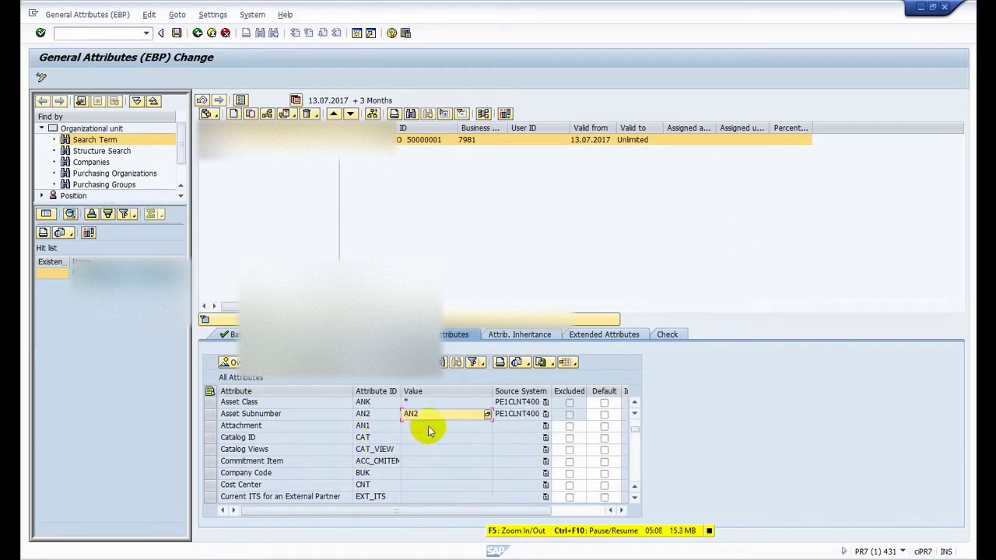
pyautogui.click(429, 426)
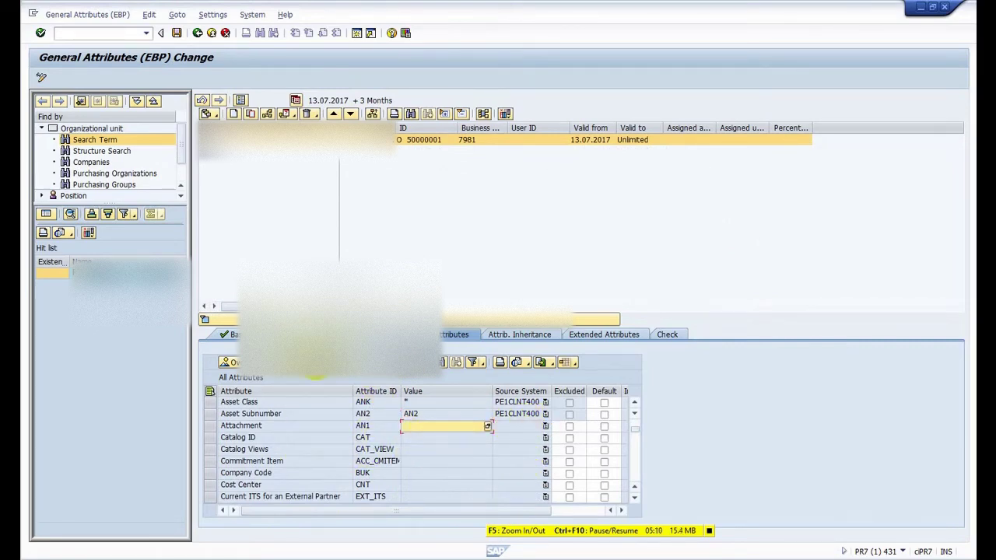
pyautogui.click(315, 363)
pyautogui.click(310, 91)
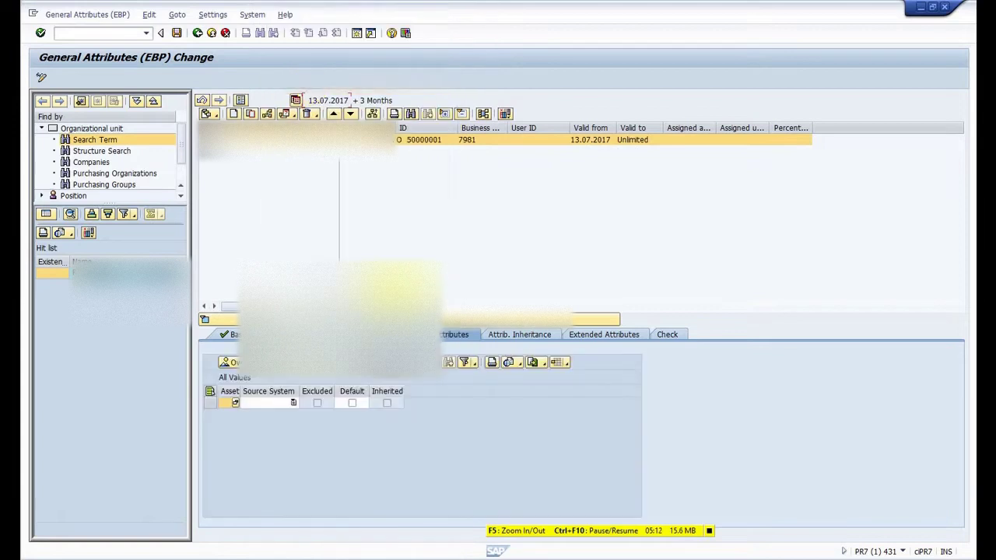
pyautogui.click(293, 403)
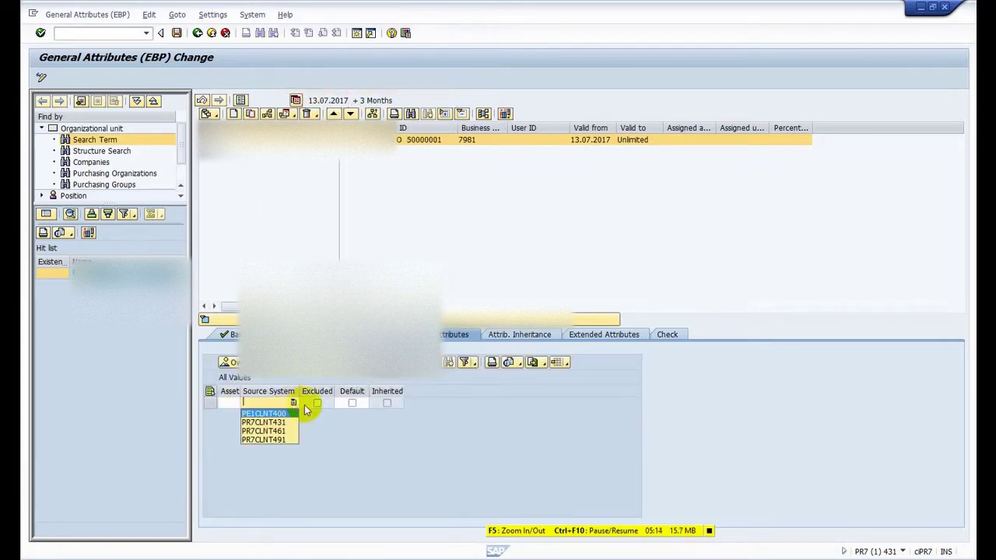
pyautogui.click(289, 414)
# Step: Widen the Asset column and enter AN1 as the Attachment attribute's value
pyautogui.click(230, 402)
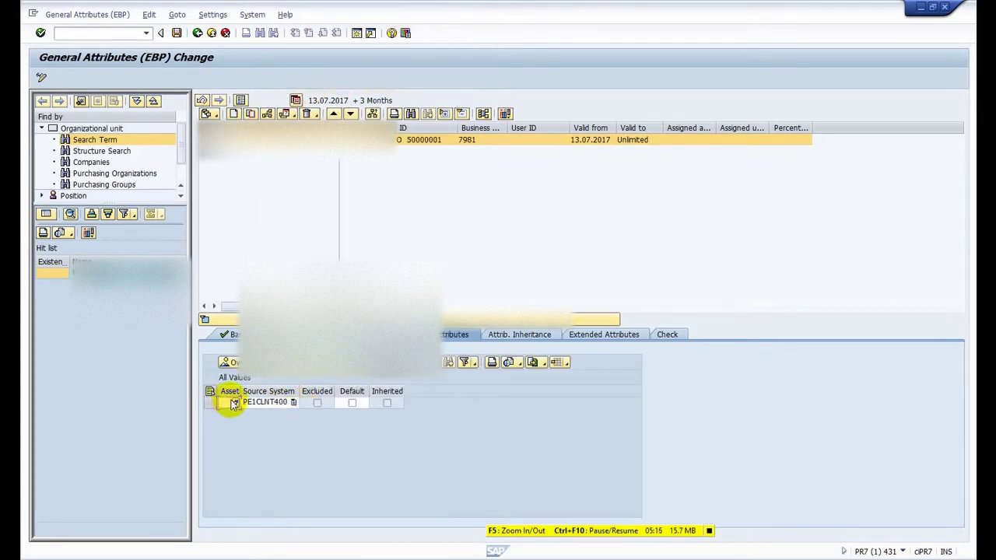
pyautogui.click(234, 403)
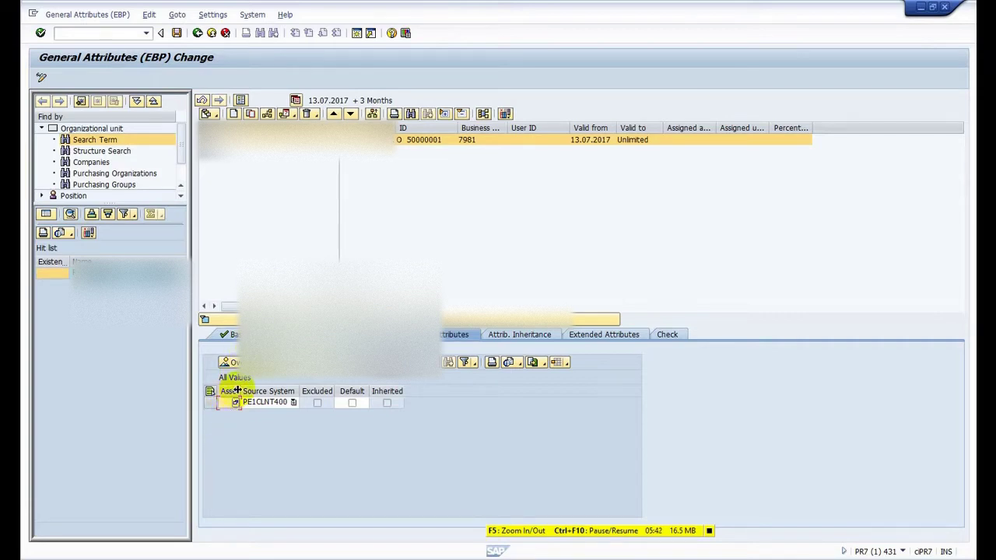
pyautogui.moveTo(241, 391); pyautogui.dragTo(269, 402)
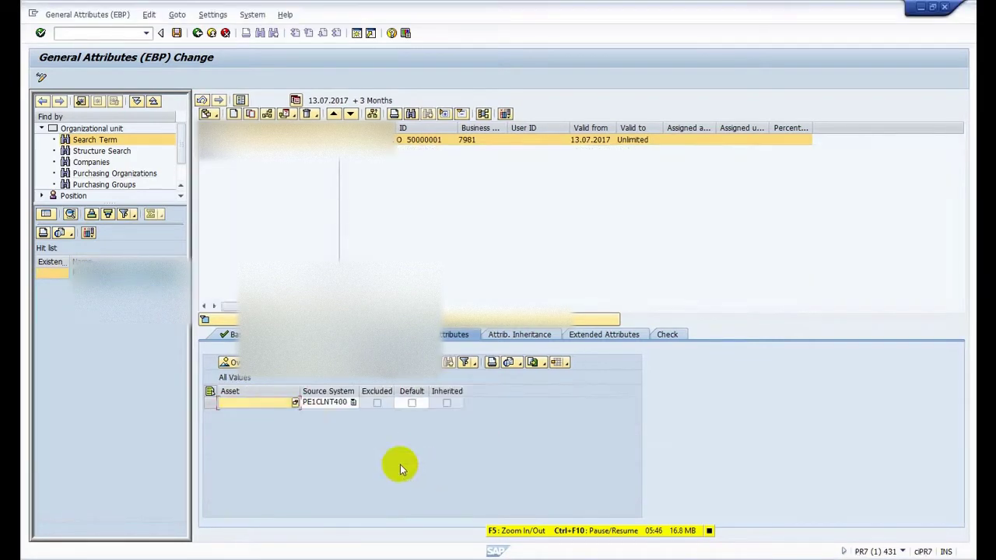
pyautogui.click(253, 404)
pyautogui.write('ANK')
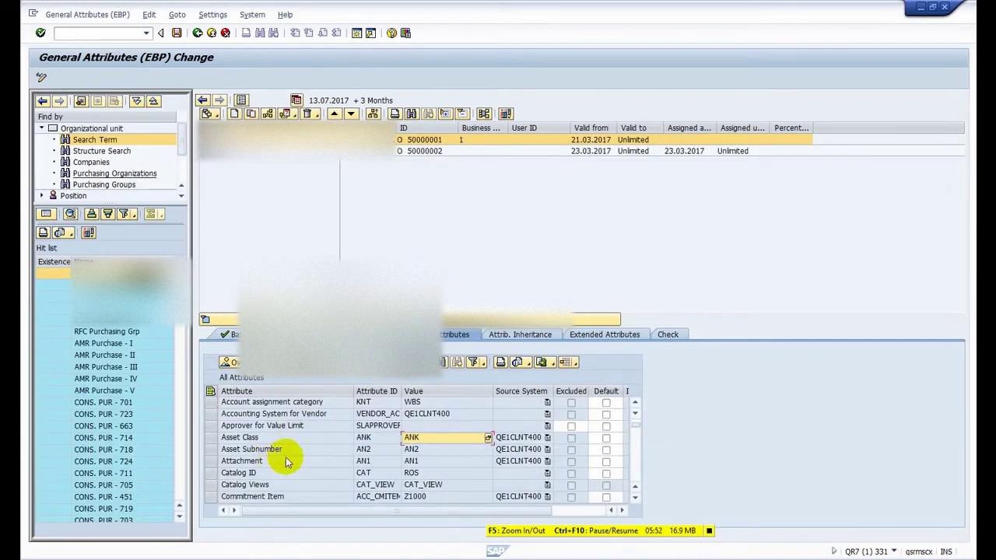
# Step: Check the Catalog ID entry in the QR7 session and choose ROS as the Catalog ID attribute's value in PR7
pyautogui.click(313, 473)
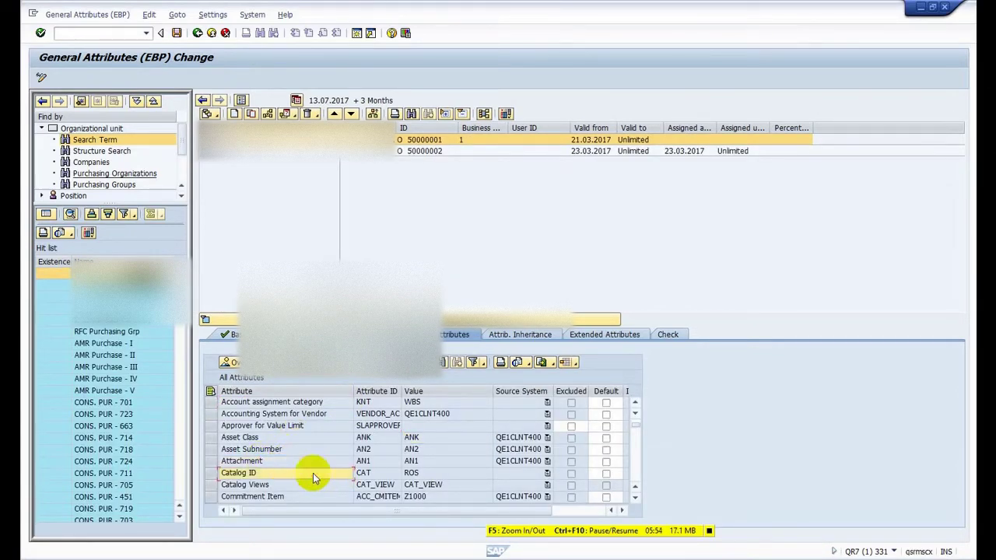
pyautogui.hotkey('alt', 'Tab')
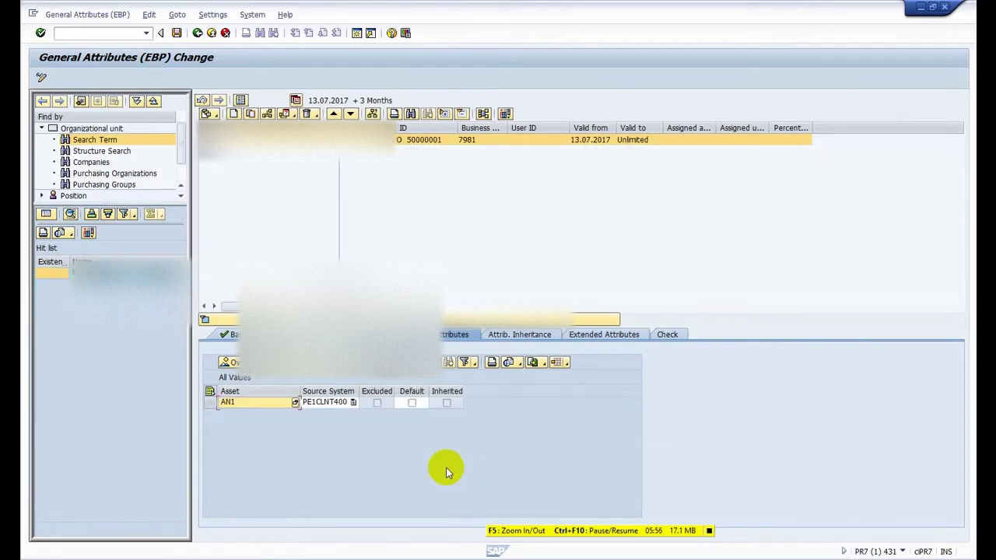
pyautogui.click(295, 401)
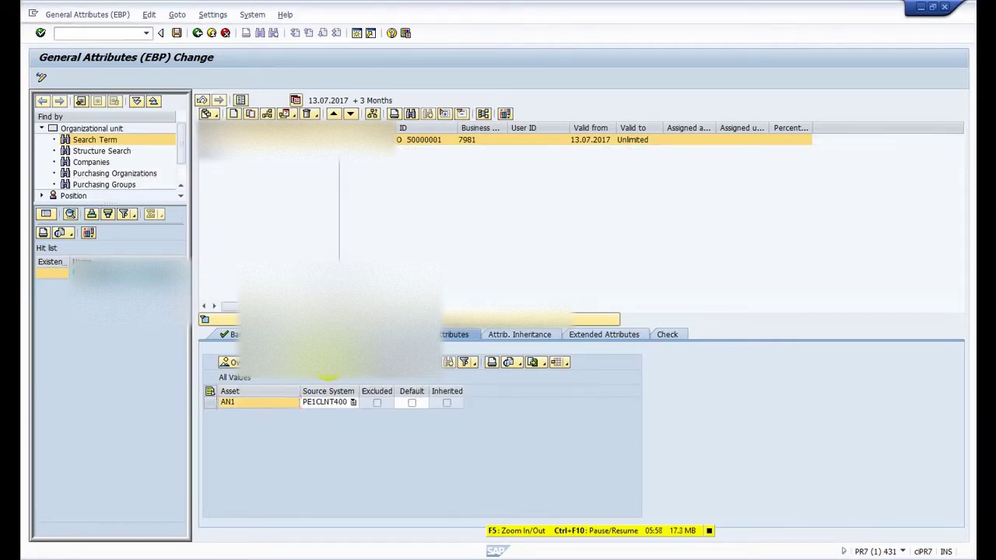
pyautogui.click(309, 104)
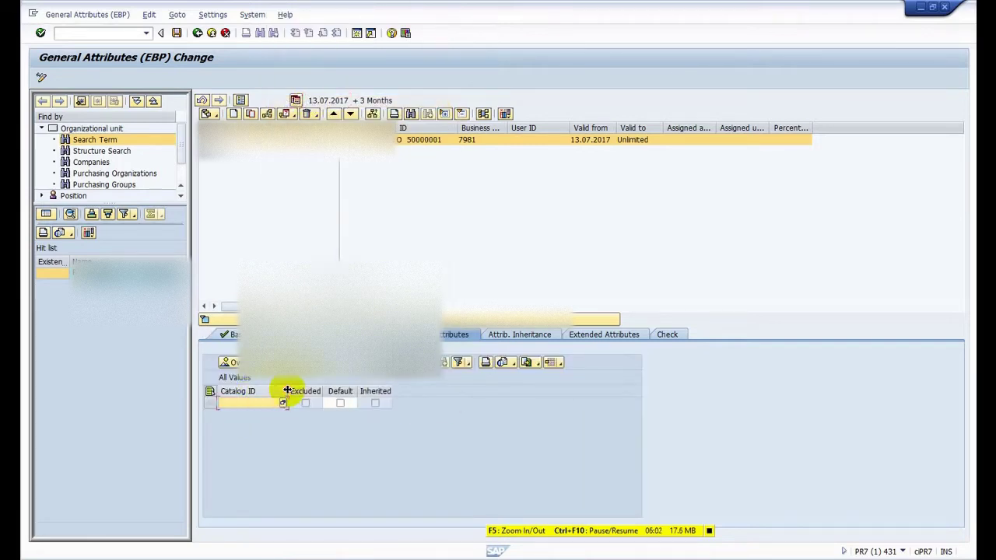
pyautogui.click(283, 403)
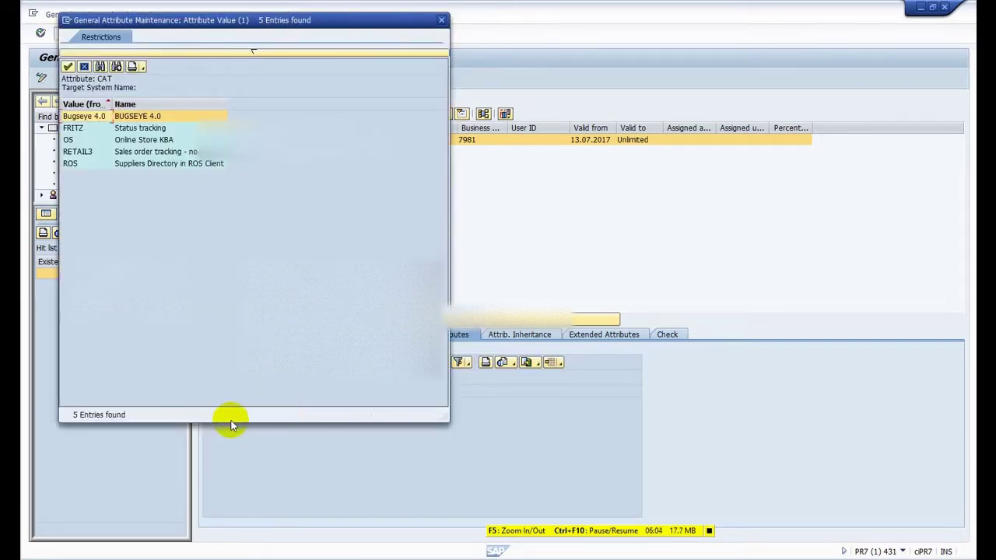
pyautogui.click(75, 164)
pyautogui.doubleClick(75, 163)
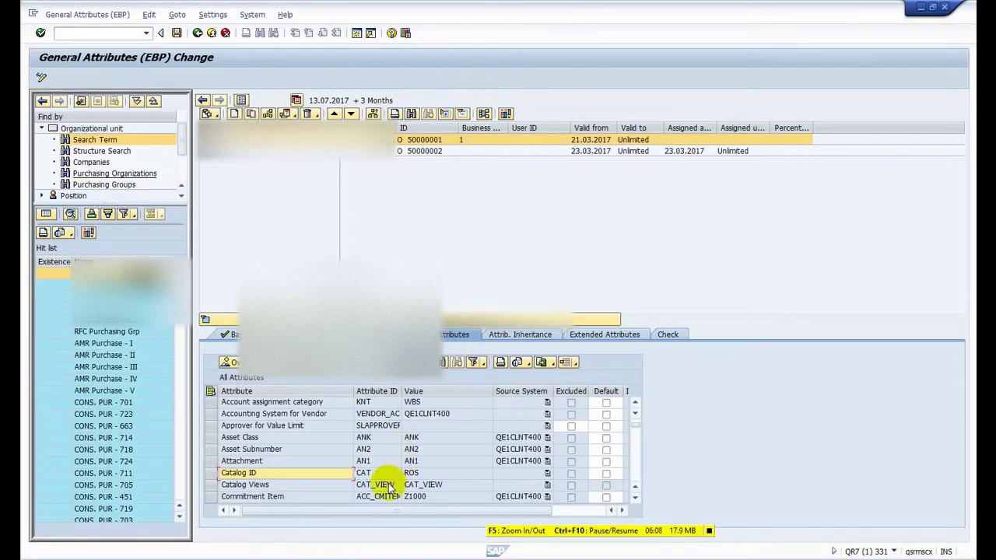
# Step: Check the Catalog Views entry in the QR7 session and enter * as the Catalog Views attribute's value in PR7
pyautogui.click(293, 484)
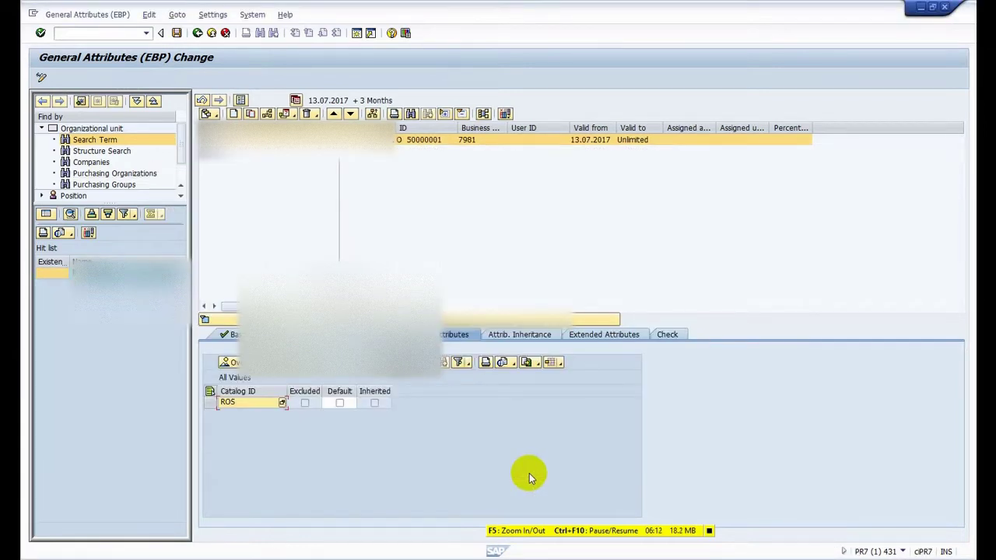
pyautogui.hotkey('alt', 'Tab')
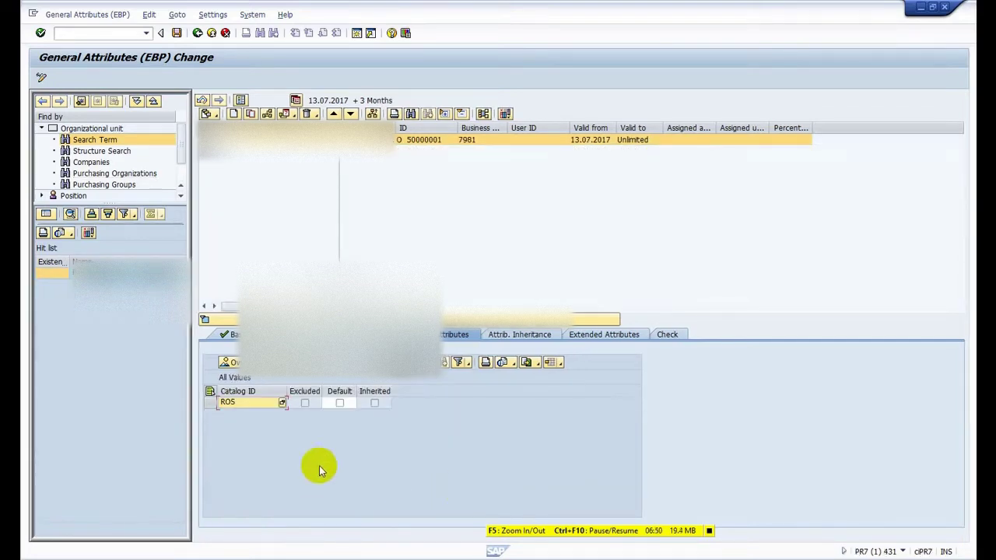
pyautogui.click(281, 402)
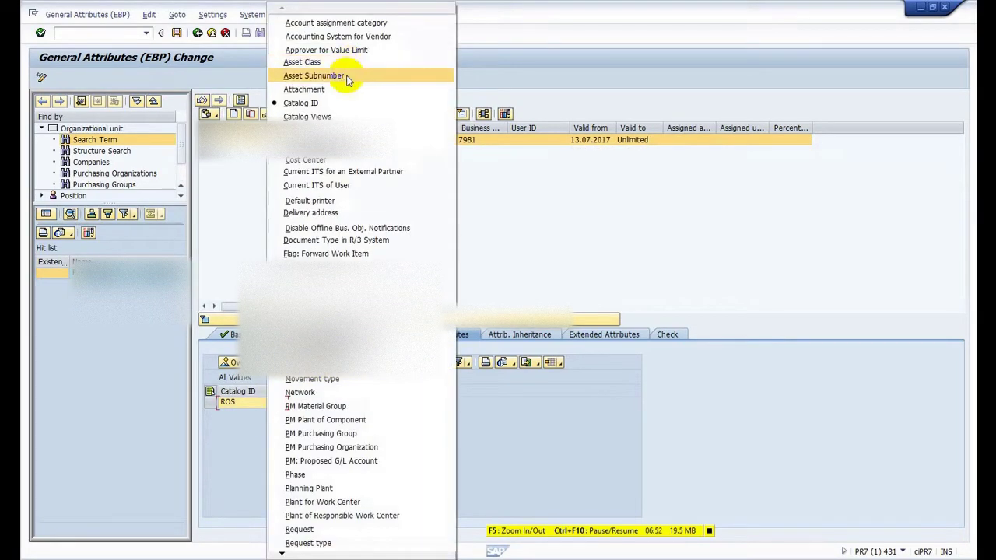
pyautogui.click(311, 116)
pyautogui.click(243, 402)
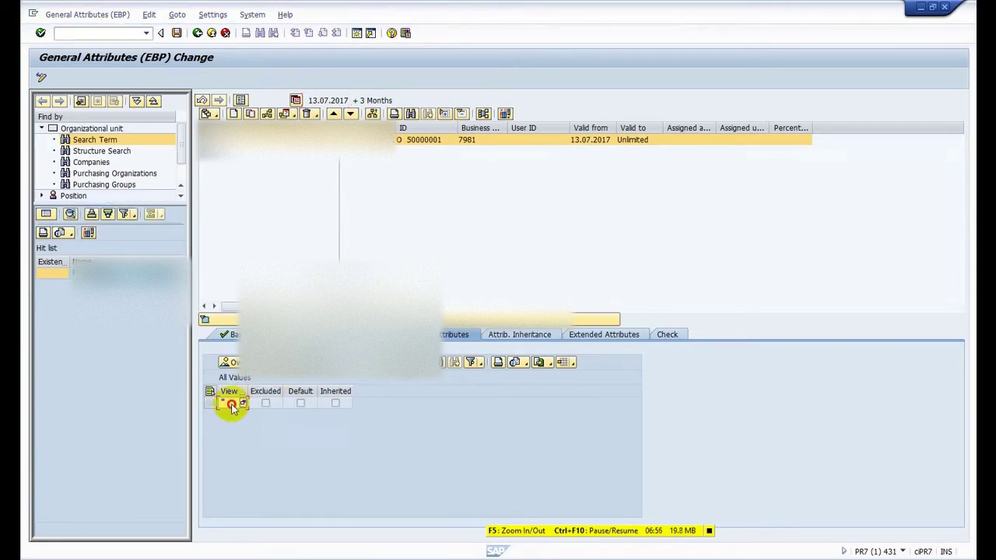
pyautogui.click(231, 404)
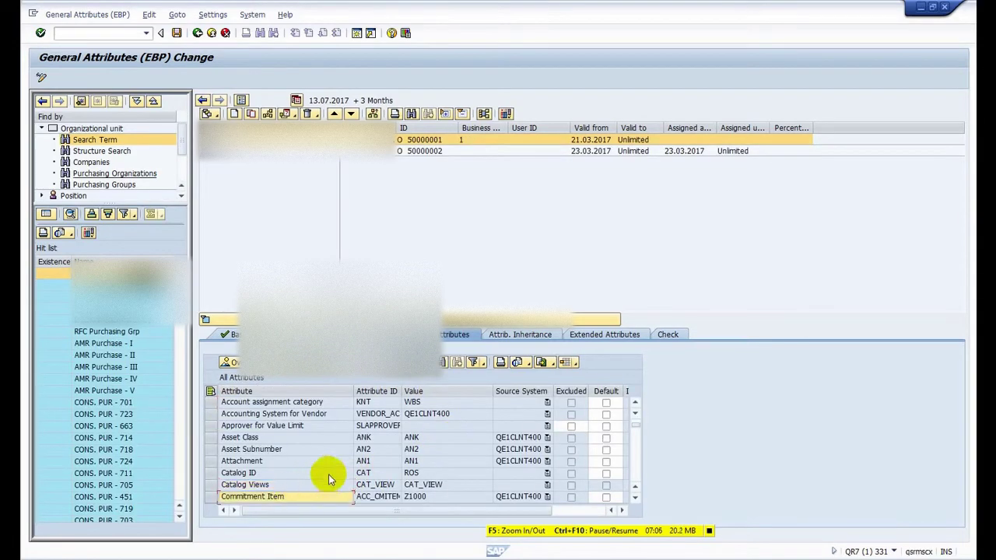
# Step: Widen the View ID column and review the Commitment Item and Company Code entries in the QR7 session
pyautogui.scroll(-3, 328, 475)
pyautogui.scroll(1, 328, 478)
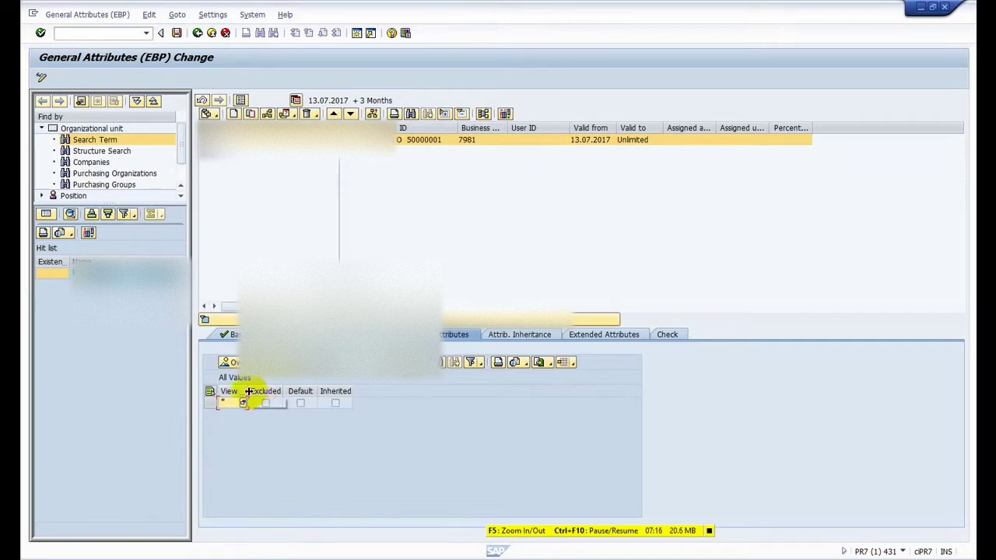
pyautogui.moveTo(248, 392); pyautogui.dragTo(274, 391)
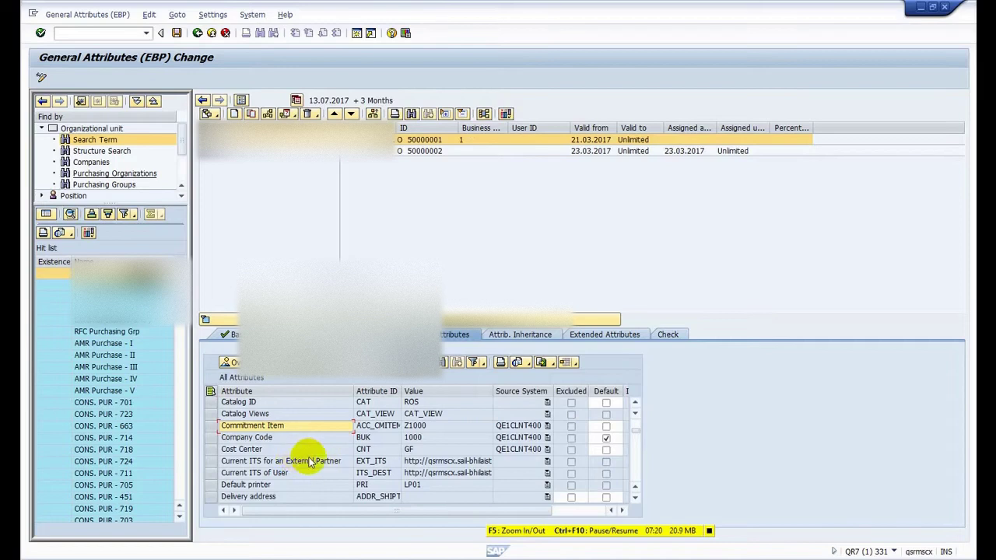
pyautogui.click(298, 438)
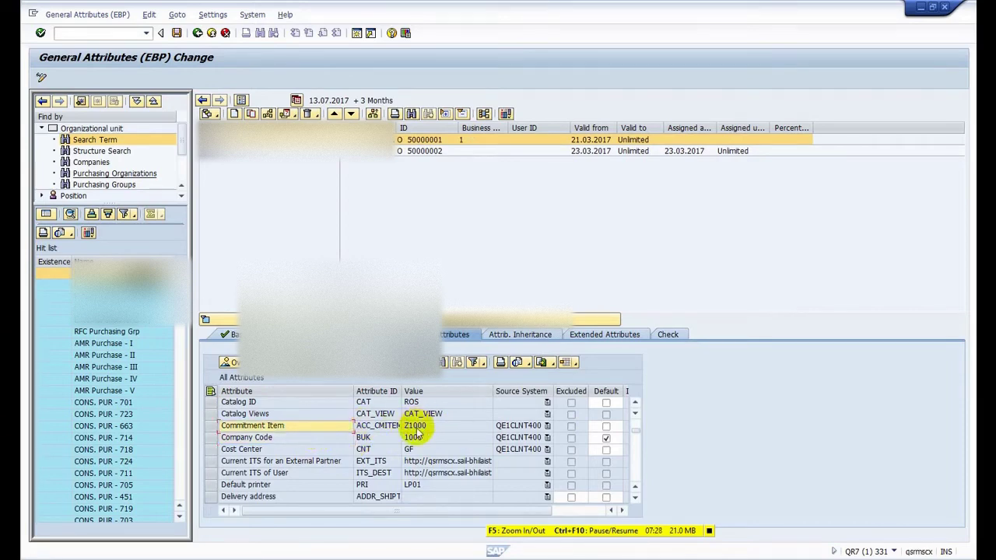
pyautogui.hotkey('alt', 'Tab')
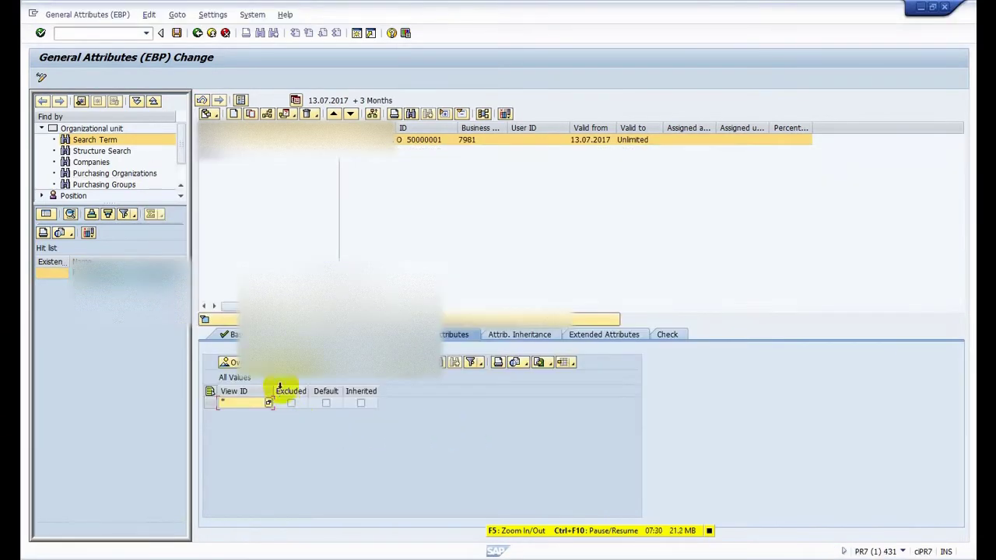
# Step: Switch to the Commitment Item attribute in PR7 and set its source system to PE1CLNT400
pyautogui.click(268, 403)
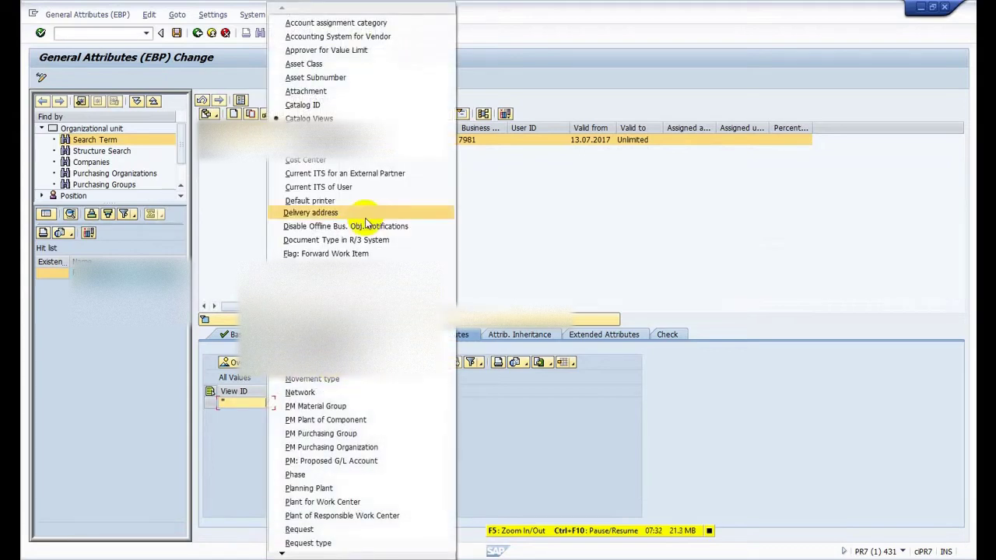
pyautogui.click(347, 142)
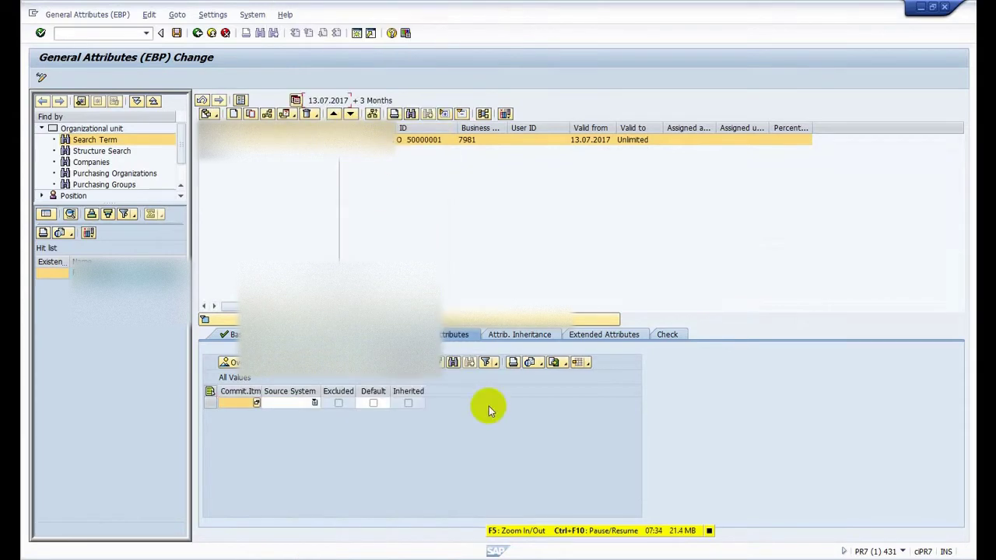
pyautogui.click(314, 402)
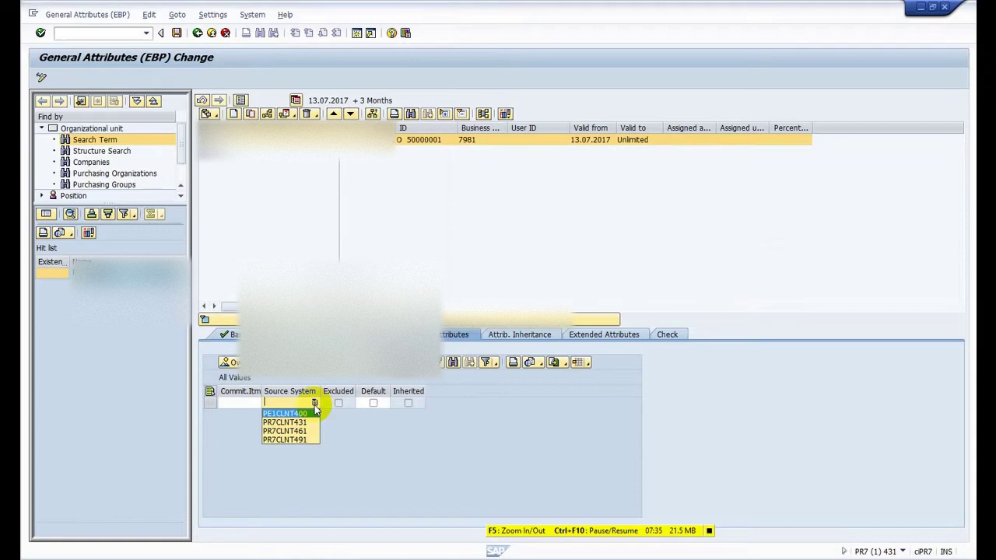
pyautogui.click(268, 410)
pyautogui.click(248, 404)
pyautogui.click(257, 403)
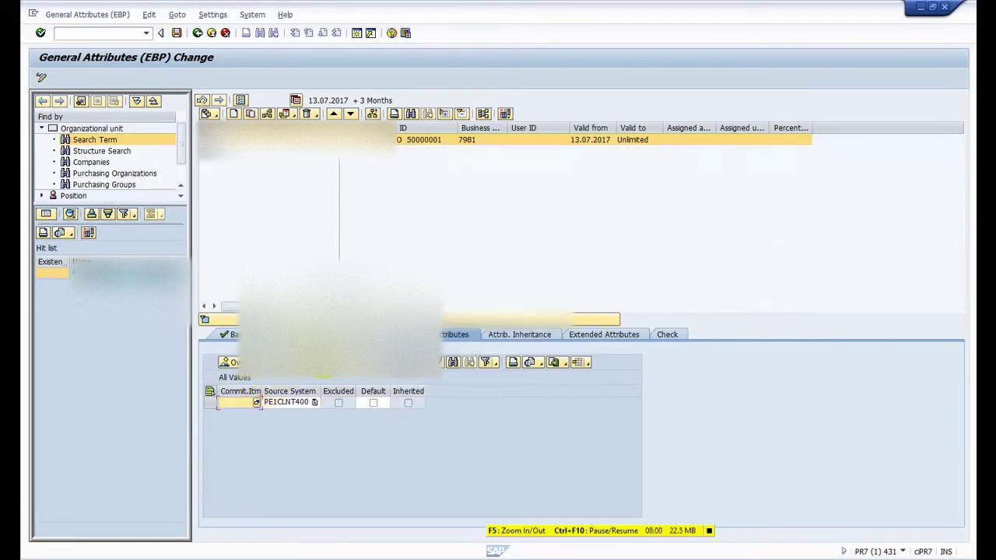
# Step: Switch to the Company Code attribute, set its source system to PE1CLNT400 and save the data changes made so far
pyautogui.click(256, 403)
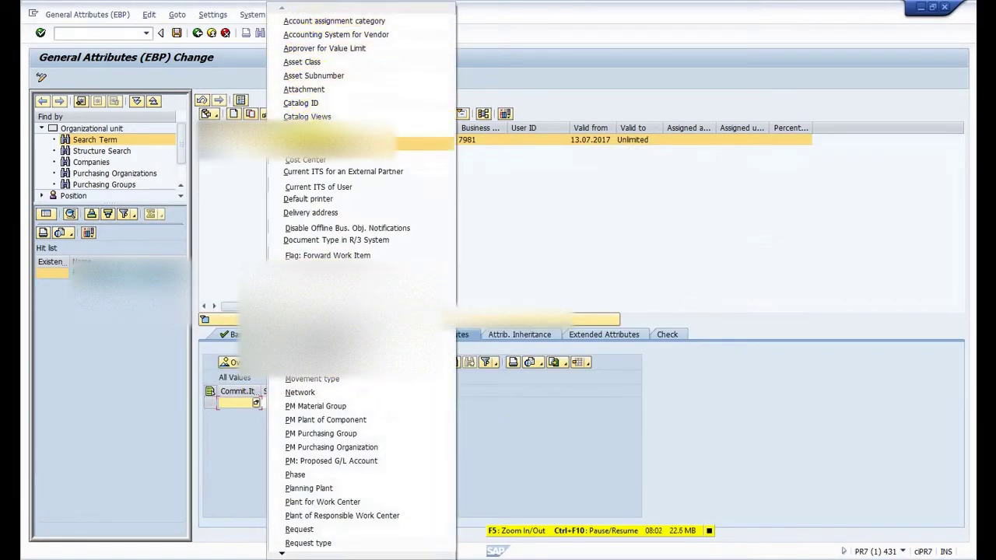
pyautogui.click(311, 146)
pyautogui.click(291, 402)
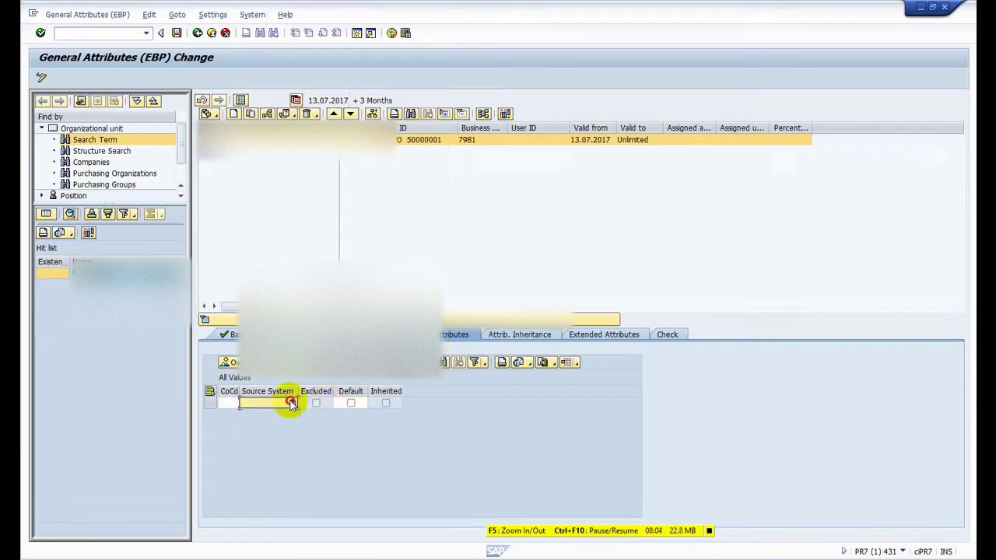
pyautogui.click(263, 413)
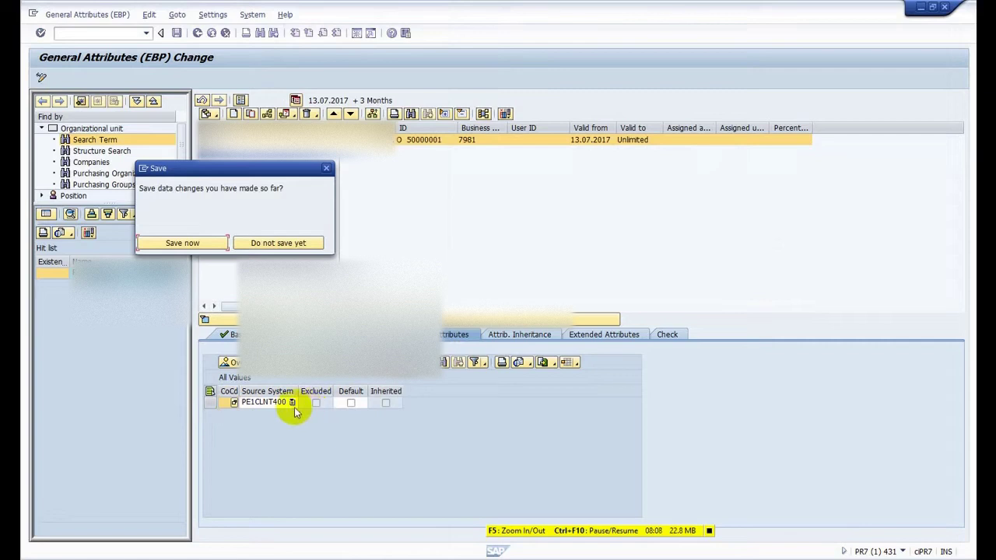
pyautogui.click(199, 249)
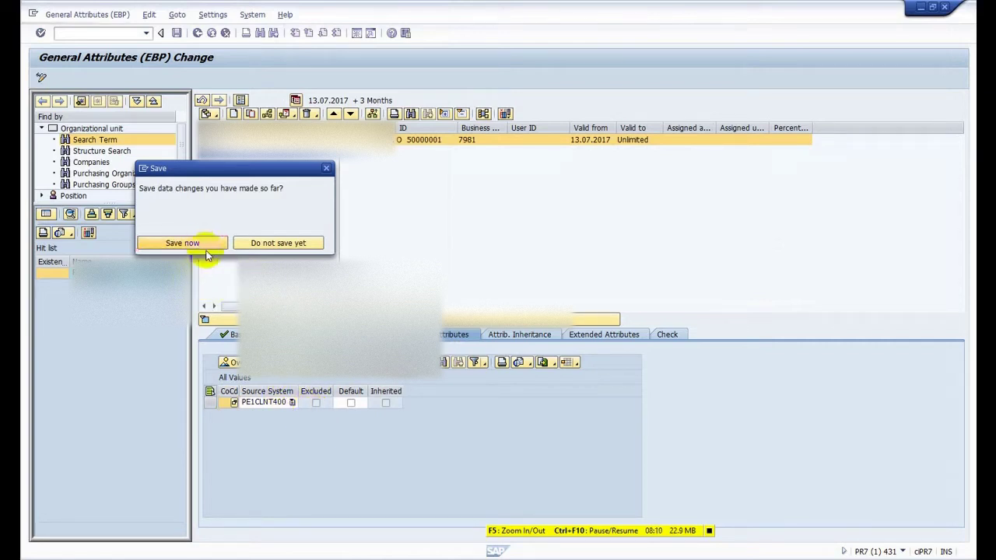
# Step: Set the source system of the Company Code attribute in PR7 to PE1CLNT400
pyautogui.click(234, 402)
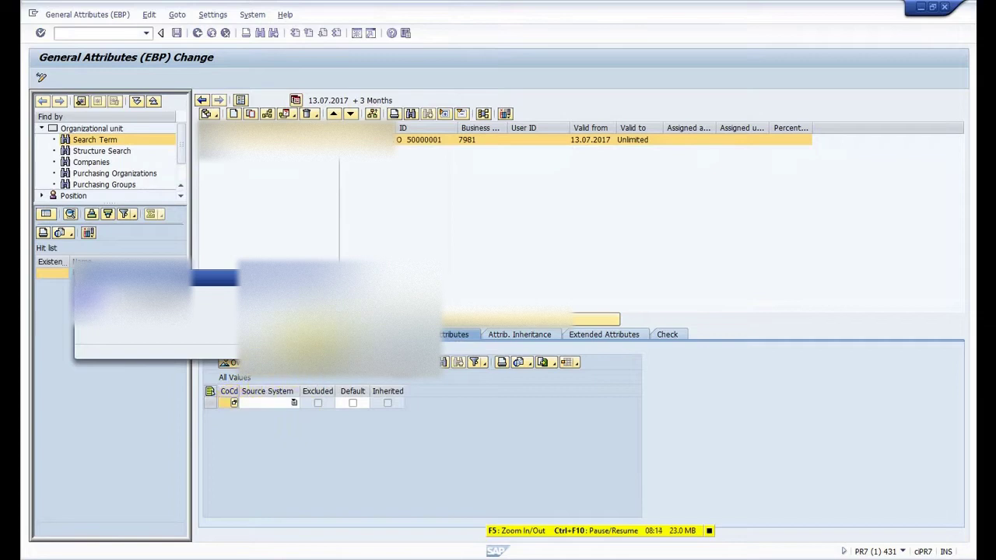
pyautogui.click(294, 402)
pyautogui.click(286, 413)
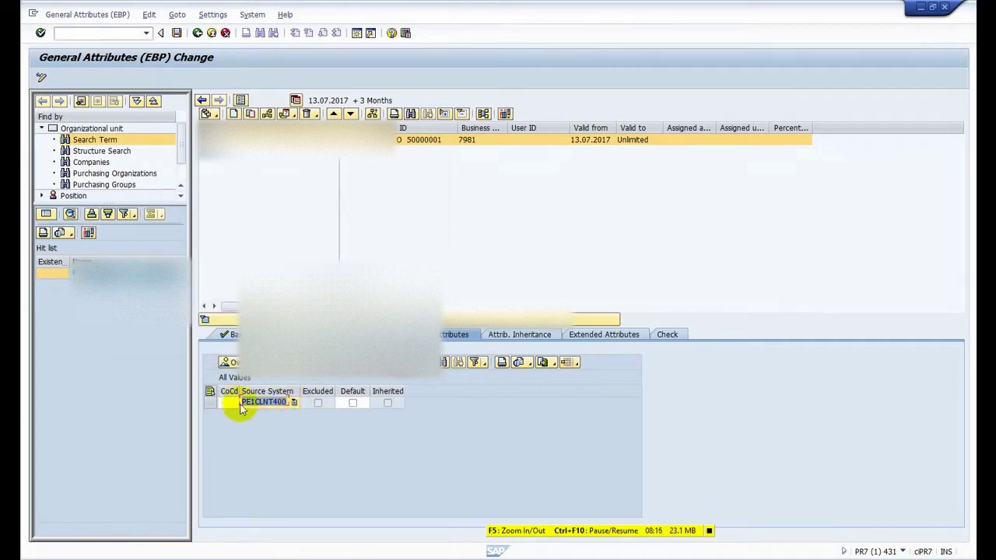
# Step: Choose 1000 (BHILAI STEEL PLANT) as the Company Code value, save the data, and widen the company code column
pyautogui.click(234, 402)
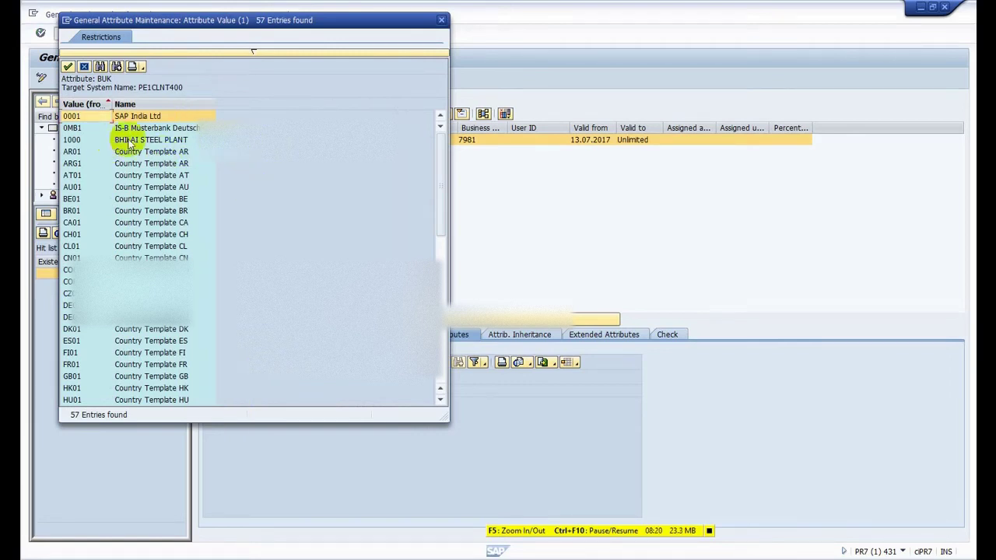
pyautogui.click(144, 141)
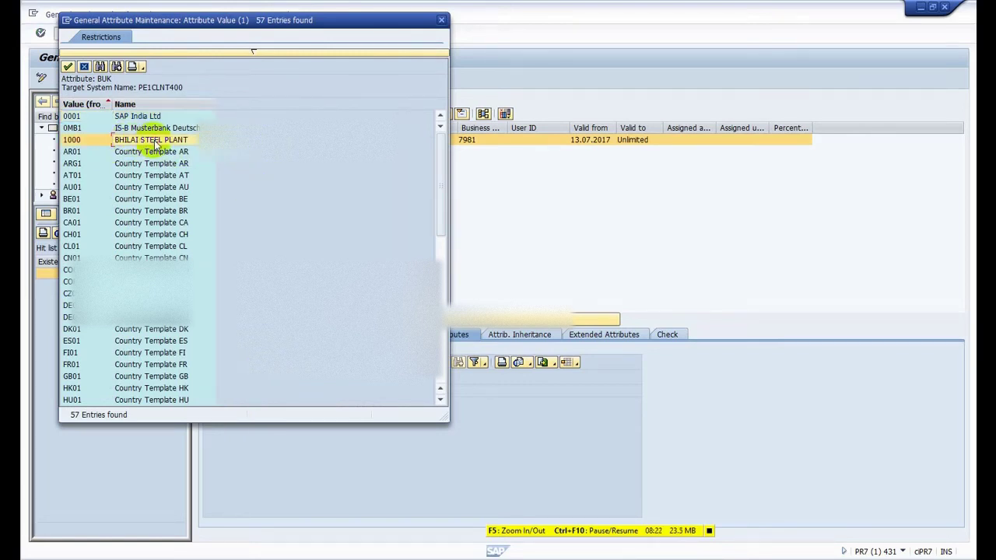
pyautogui.doubleClick(156, 142)
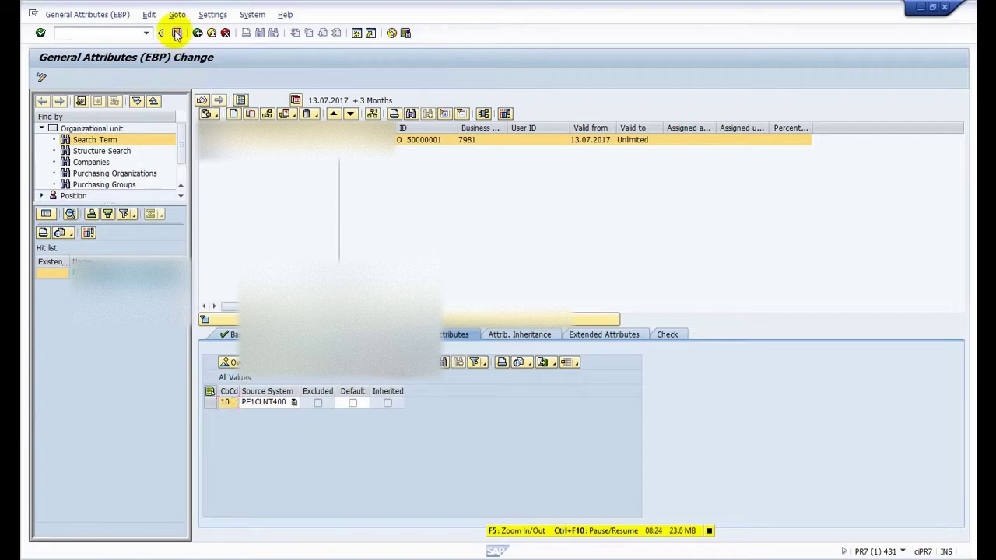
pyautogui.click(177, 33)
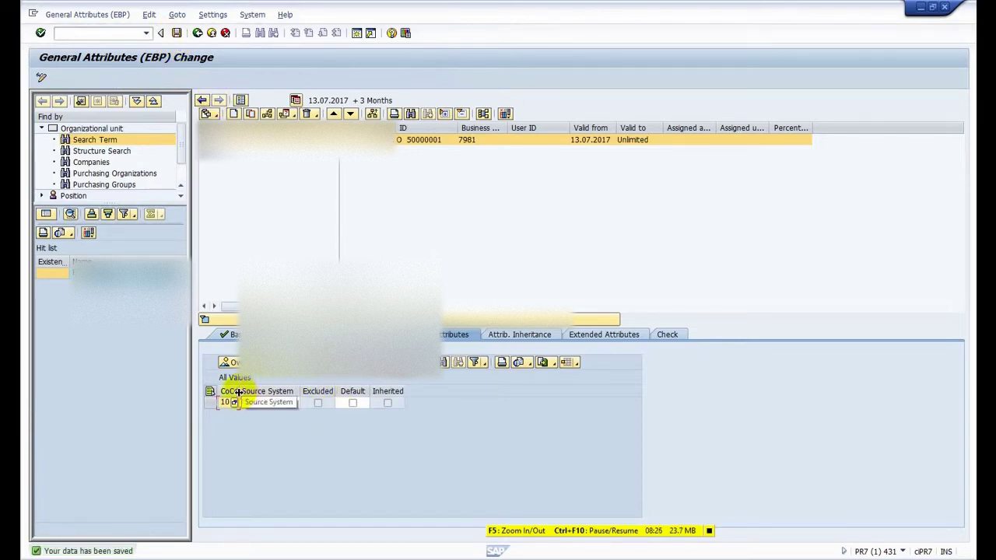
pyautogui.moveTo(238, 392); pyautogui.dragTo(264, 401)
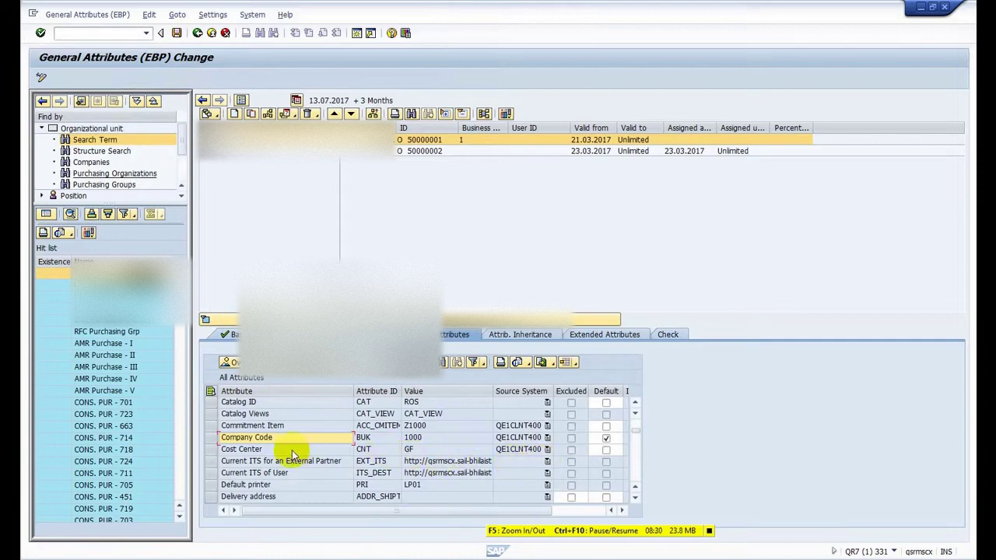
# Step: Check the Cost Center entry in QR7, and set the Cost Center attribute's source system in PR7 to PE1CLNT400
pyautogui.click(294, 451)
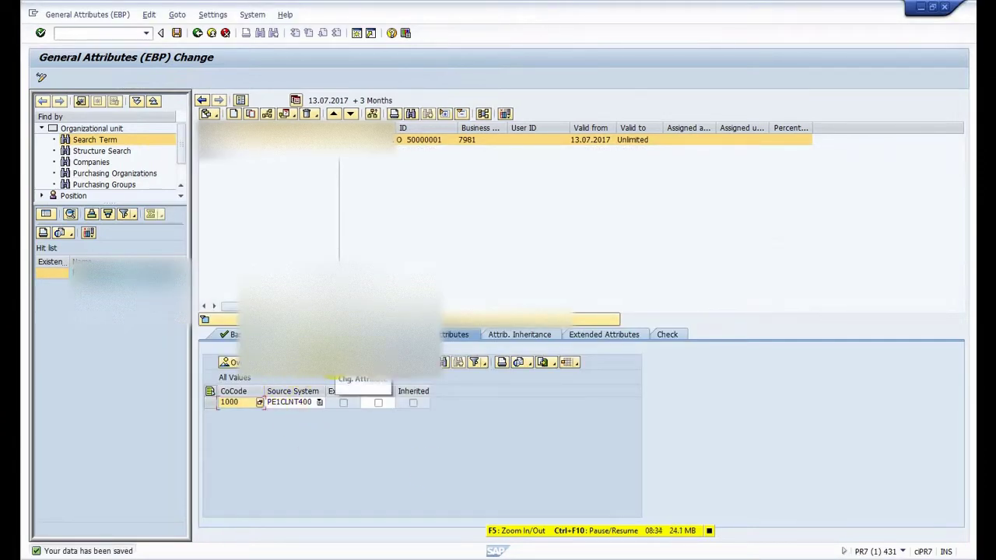
pyautogui.click(332, 362)
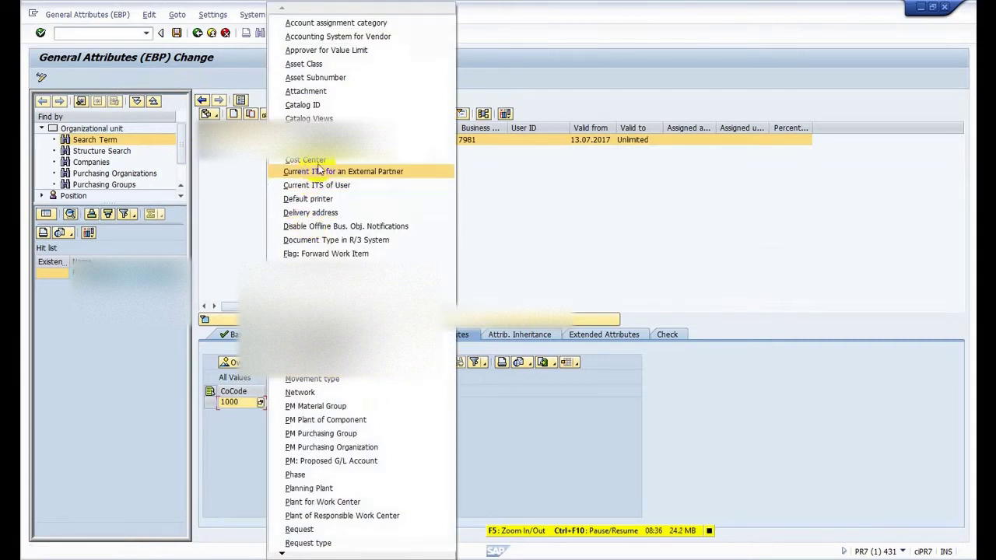
pyautogui.click(325, 159)
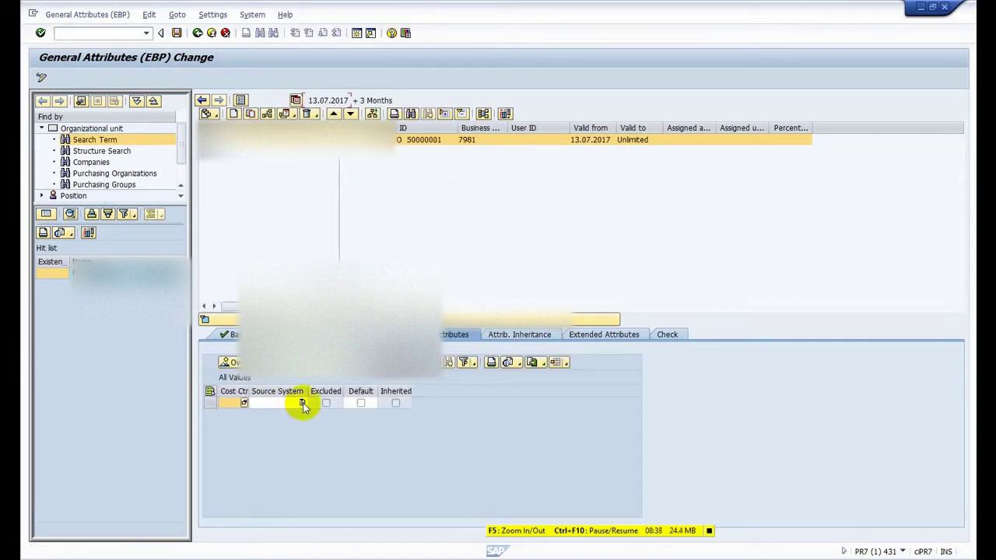
pyautogui.click(302, 403)
pyautogui.click(273, 413)
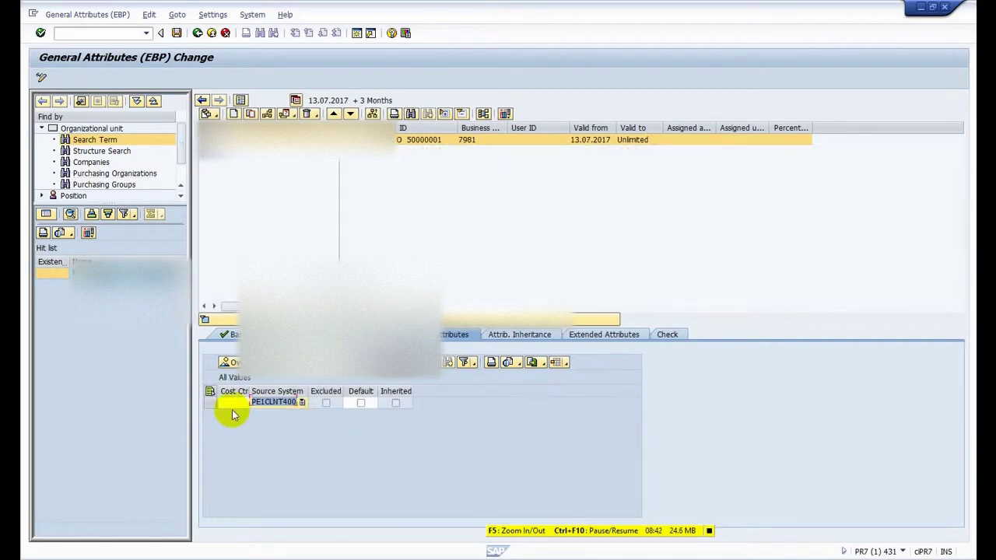
pyautogui.click(236, 402)
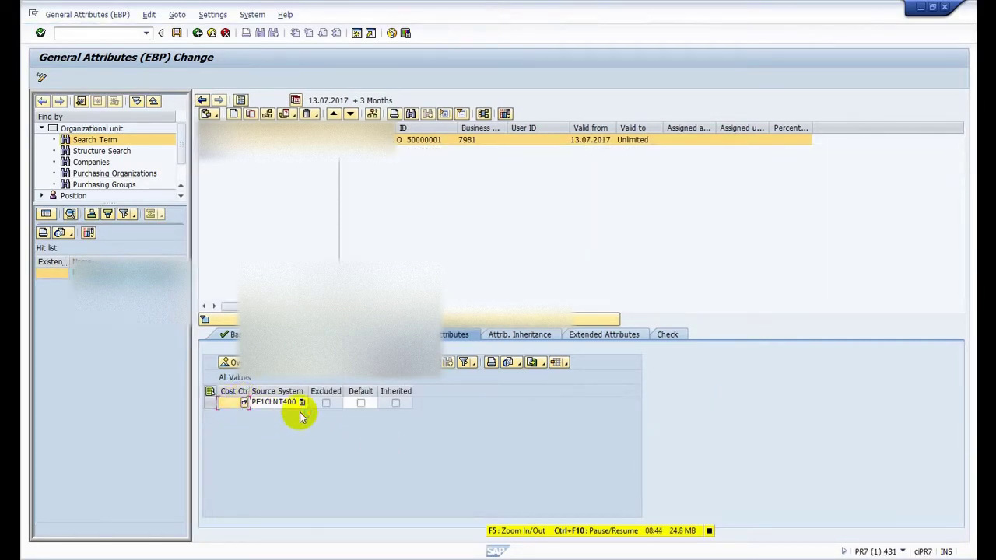
pyautogui.click(244, 403)
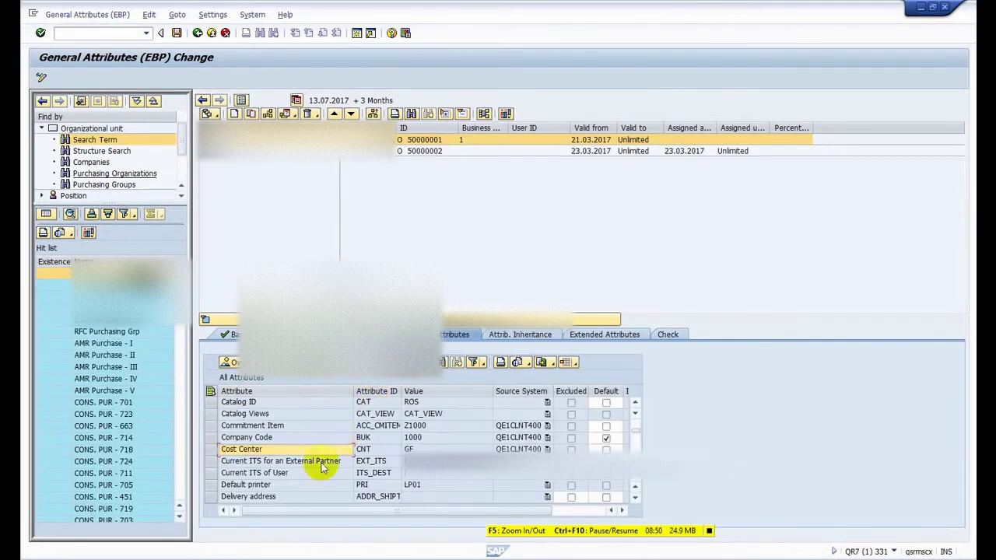
# Step: Review the Current ITS for an External Partner entry in the QR7 session
pyautogui.click(295, 464)
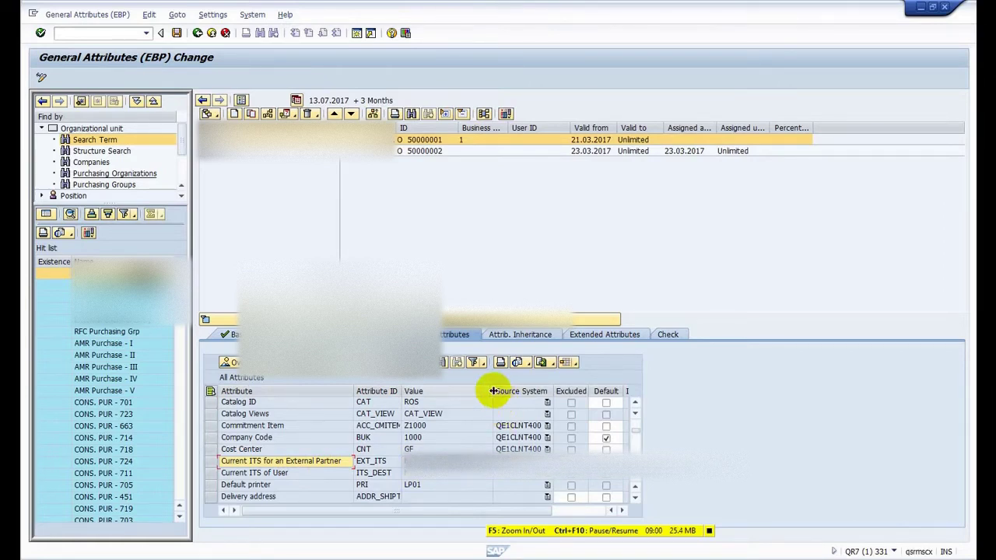
pyautogui.moveTo(495, 391)
pyautogui.mouseDown()
pyautogui.moveTo(534, 394)
pyautogui.moveTo(488, 396)
pyautogui.mouseUp()
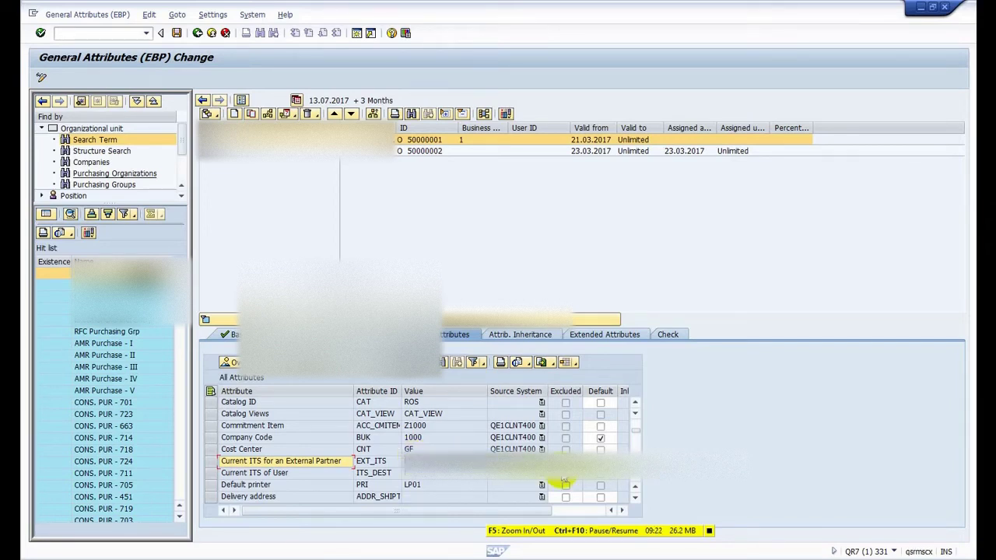
pyautogui.hotkey('alt', 'Tab')
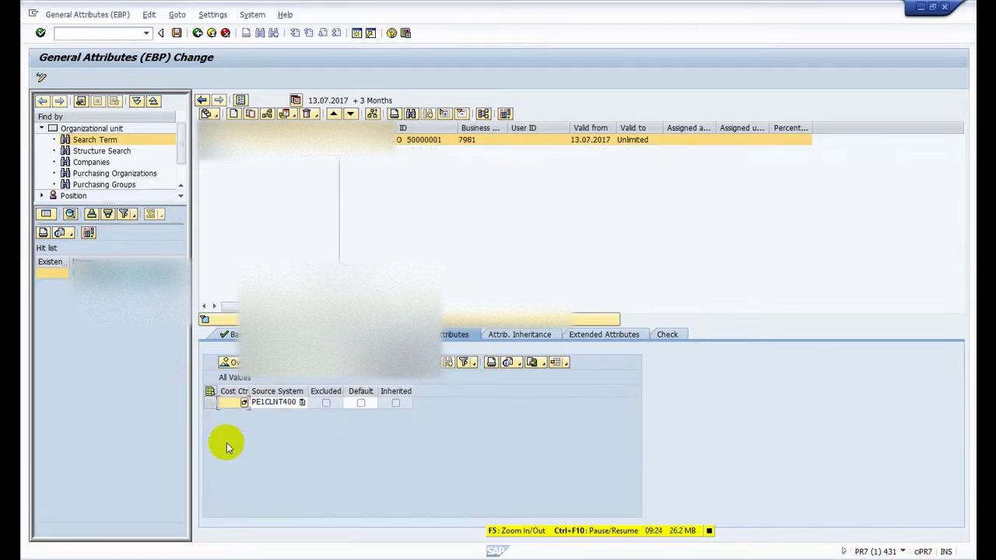
# Step: Return to the Company Code attribute in PR7 and mark the 1000 entry as default
pyautogui.click(243, 402)
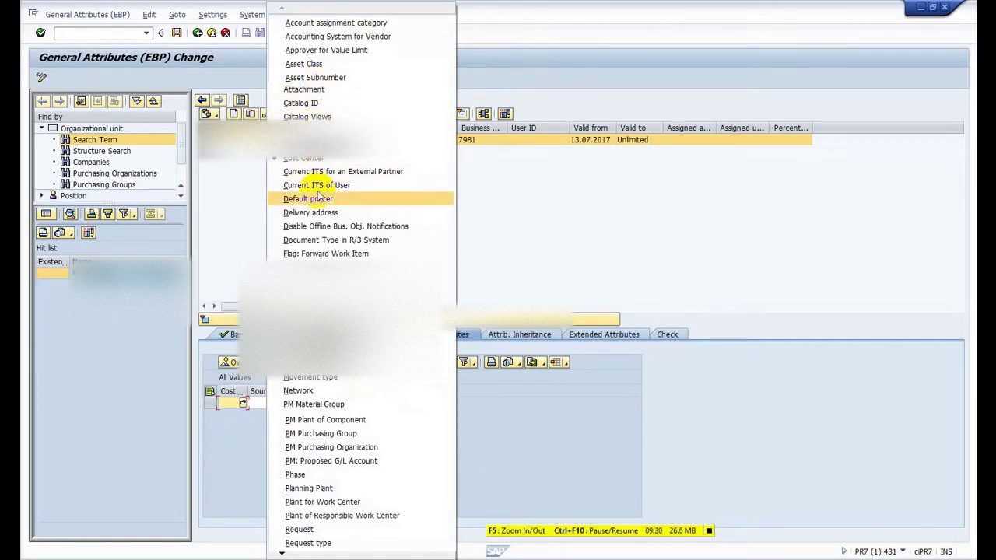
pyautogui.click(311, 144)
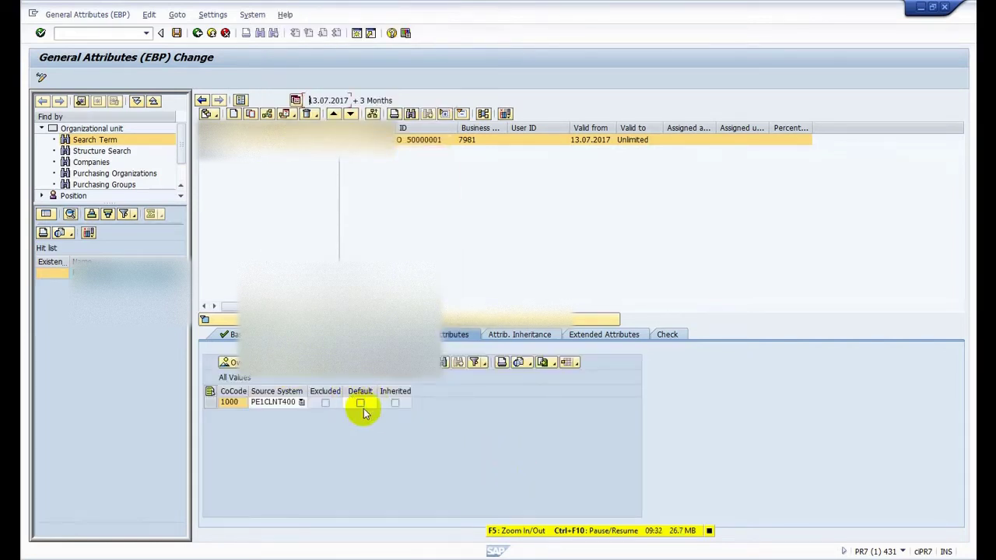
pyautogui.click(360, 404)
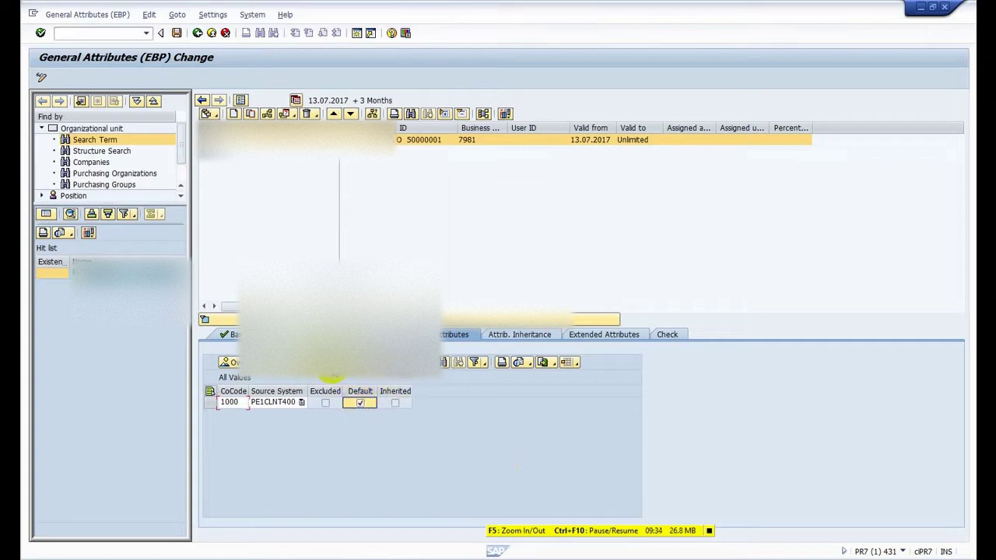
# Step: Switch to the Current ITS for an External Partner attribute in PR7 and widen its value column
pyautogui.click(329, 363)
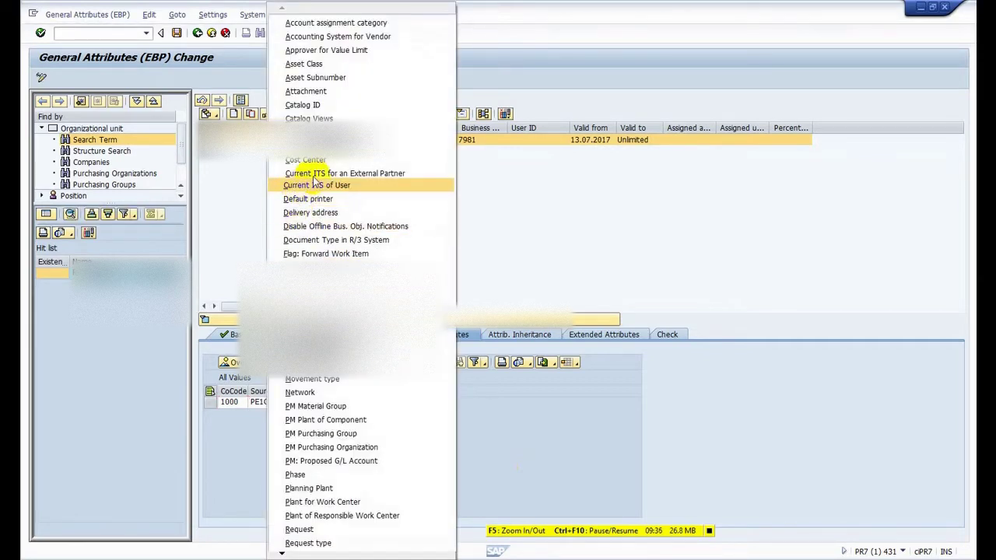
pyautogui.click(315, 173)
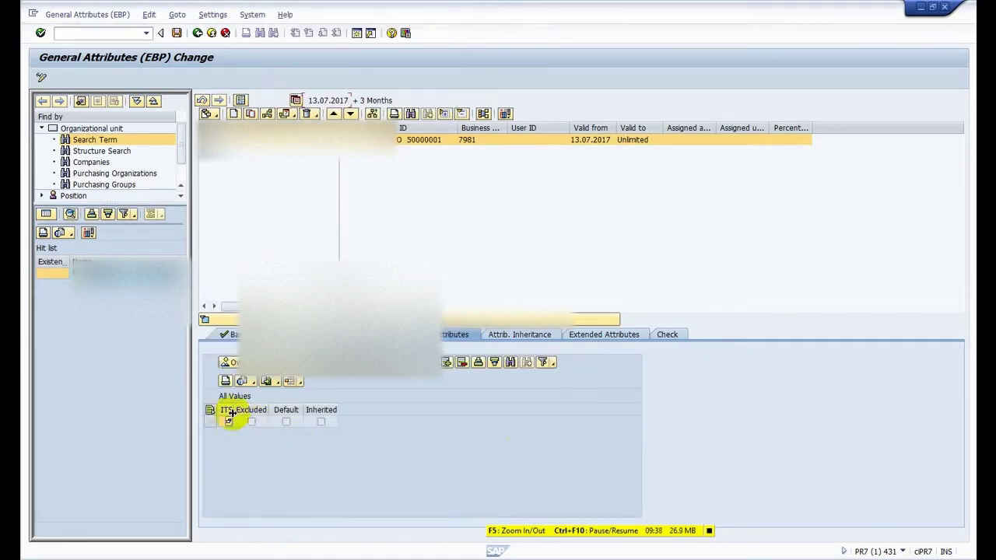
pyautogui.moveTo(231, 414); pyautogui.dragTo(375, 413)
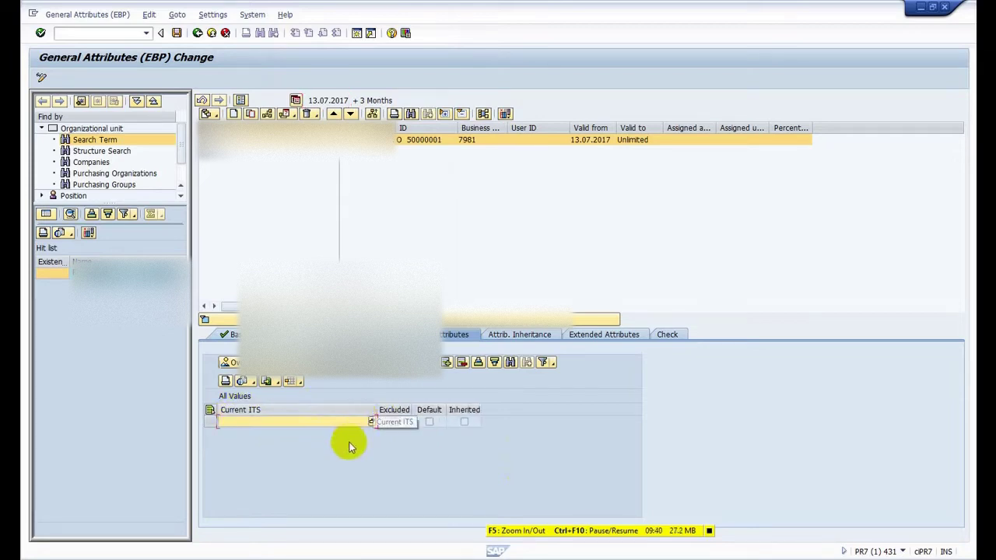
# Step: Run the Define Services transaction in a second PR7 session, with SERVICE as the hierarchy type
pyautogui.click(11, 159)
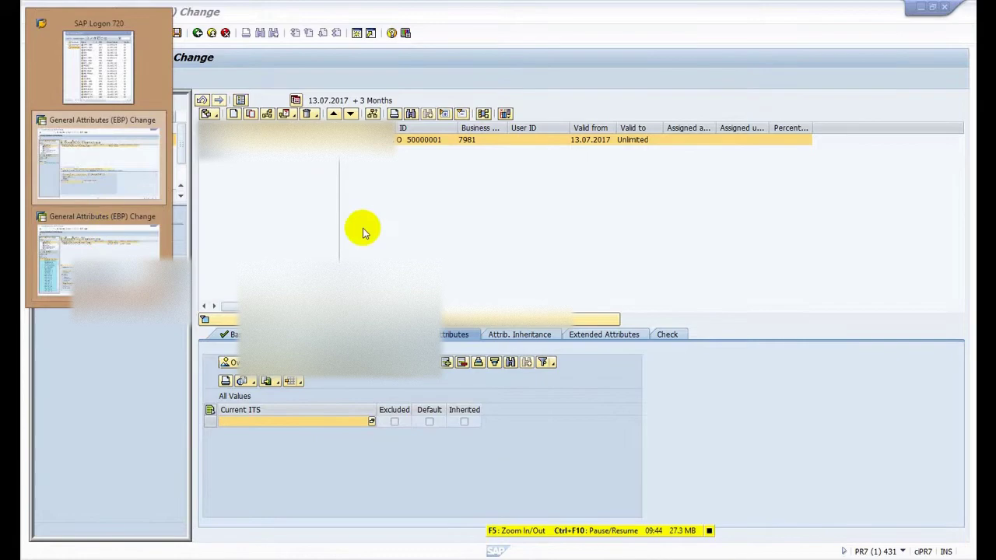
pyautogui.click(679, 367)
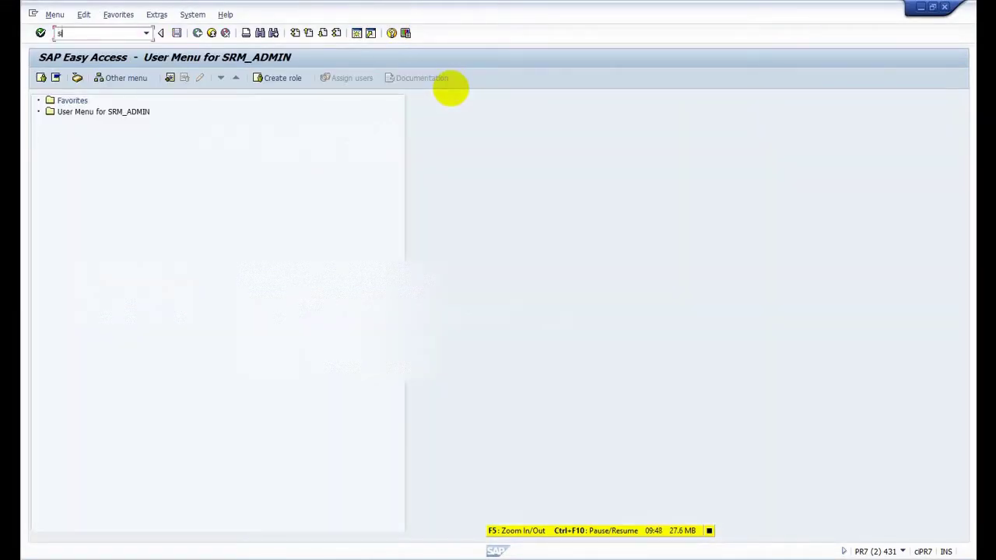
pyautogui.press('Return')
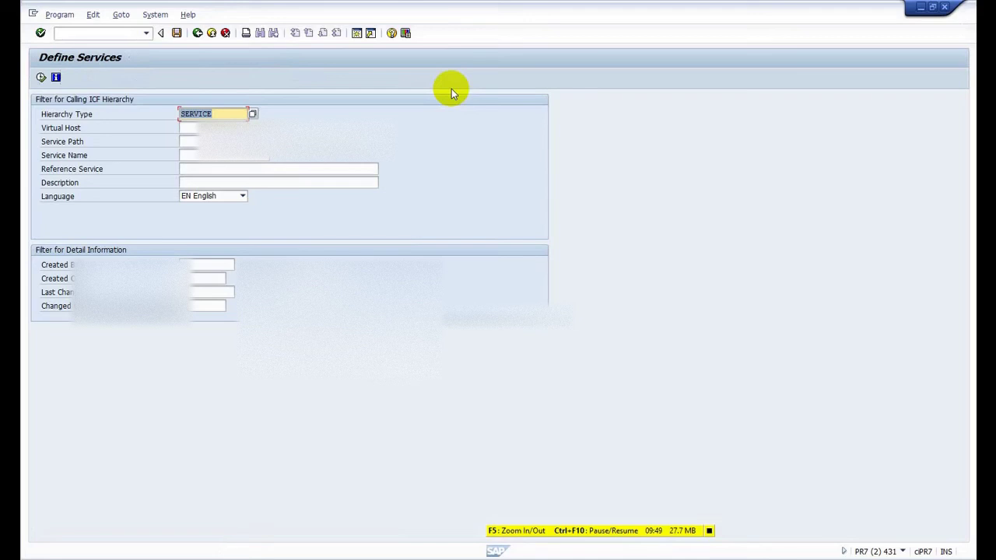
pyautogui.click(41, 78)
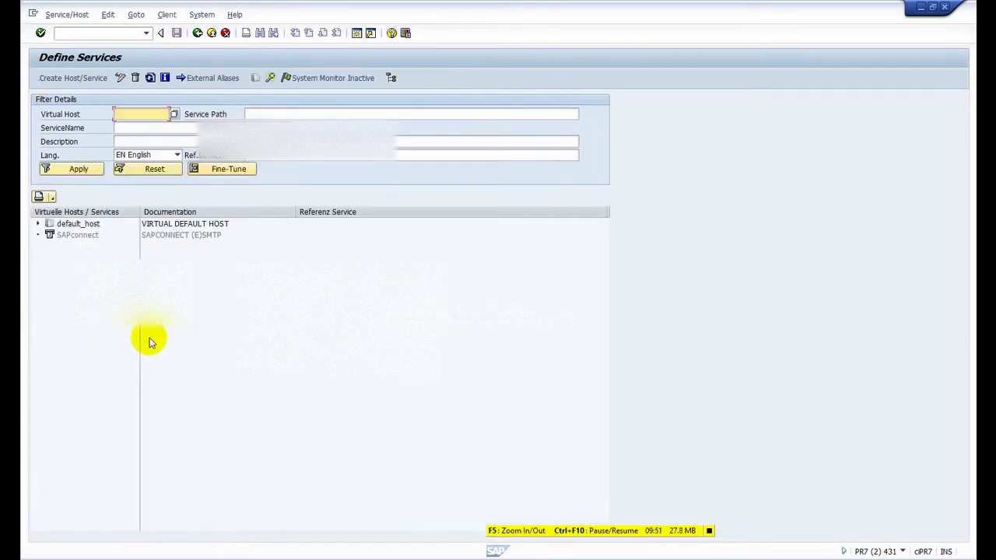
# Step: Expand default_host, its sap node and the basis functions node (bc) in the service tree
pyautogui.click(38, 225)
pyautogui.click(50, 234)
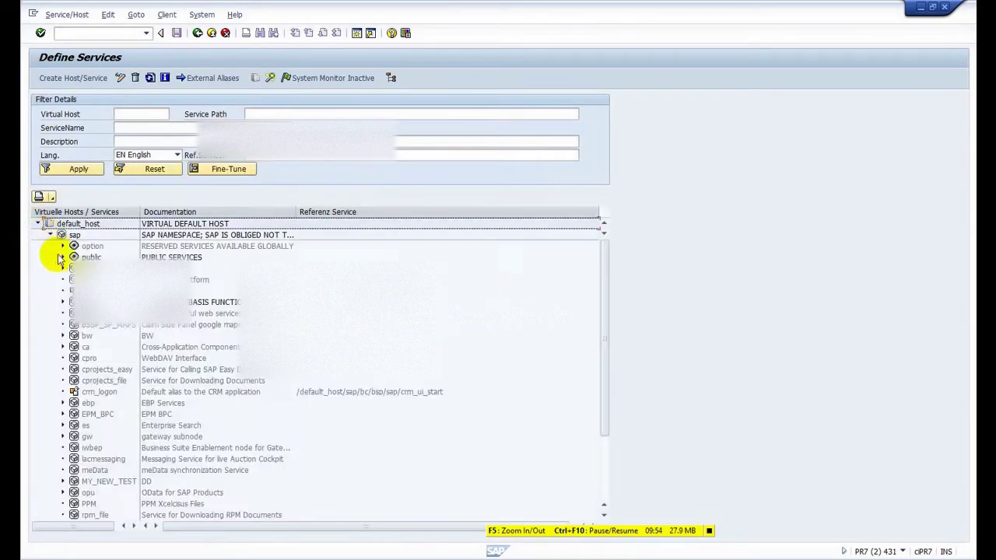
pyautogui.click(64, 302)
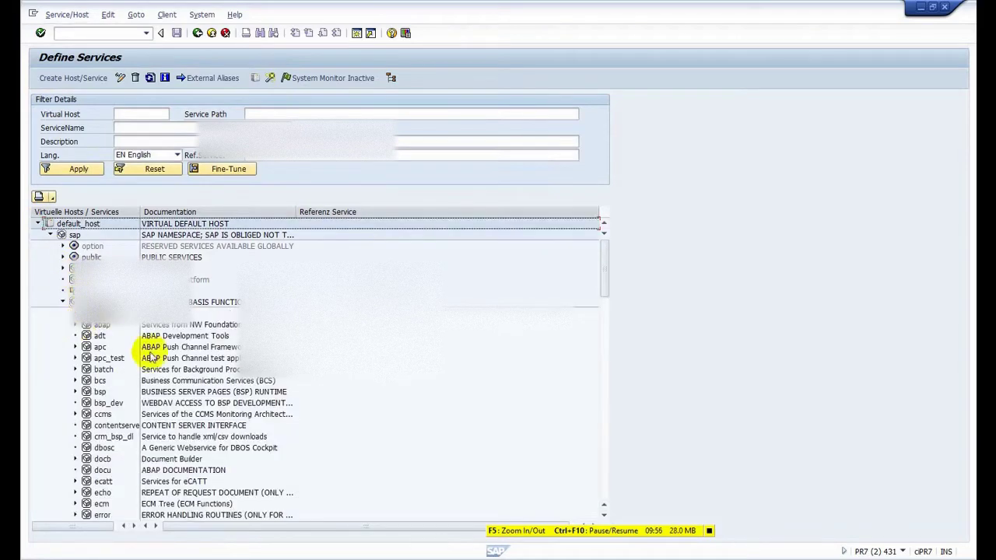
pyautogui.scroll(-5, 118, 369)
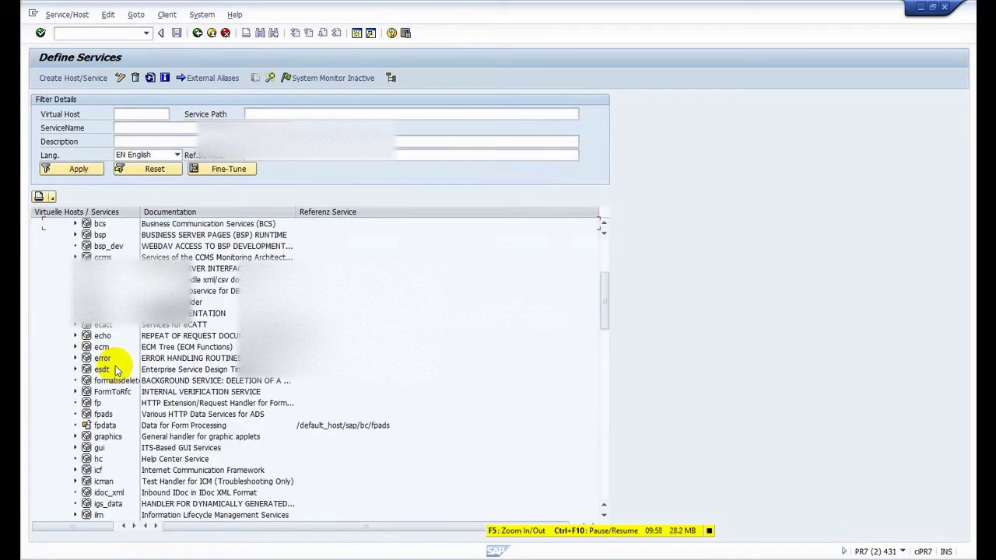
pyautogui.scroll(-1, 115, 369)
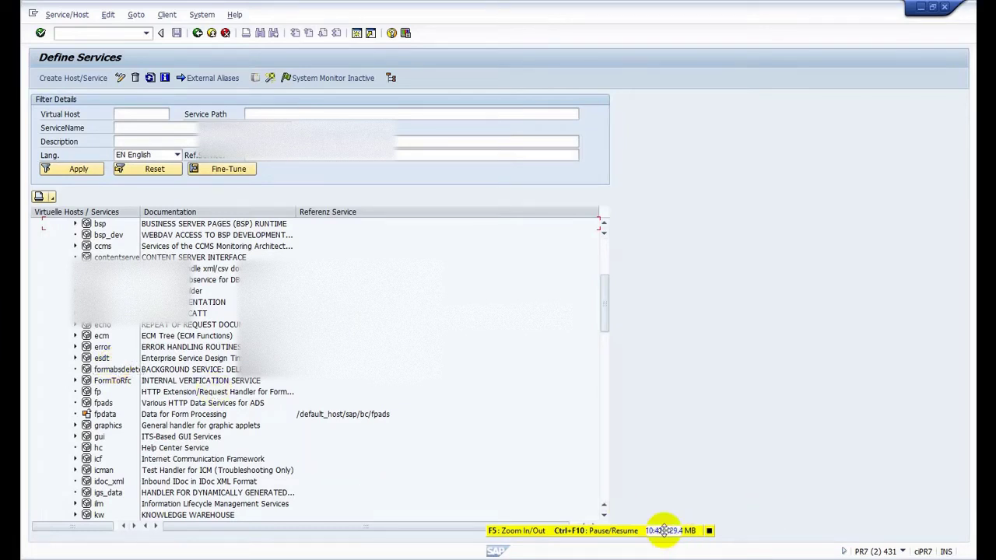
pyautogui.scroll(-3, 64, 402)
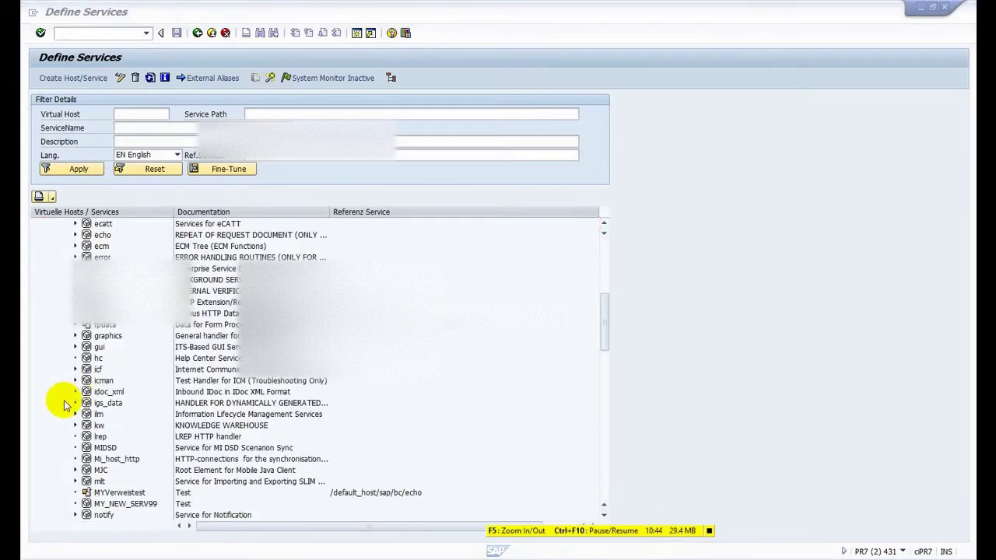
# Step: Expand gui, sap and its in the service tree, widen the services column and select the bbpstart service
pyautogui.click(75, 346)
pyautogui.click(88, 359)
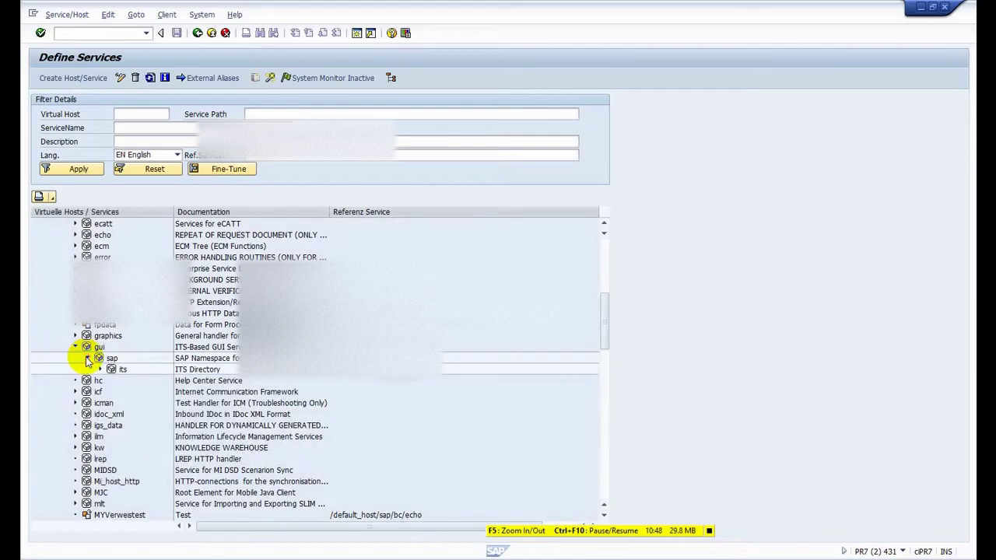
pyautogui.click(99, 369)
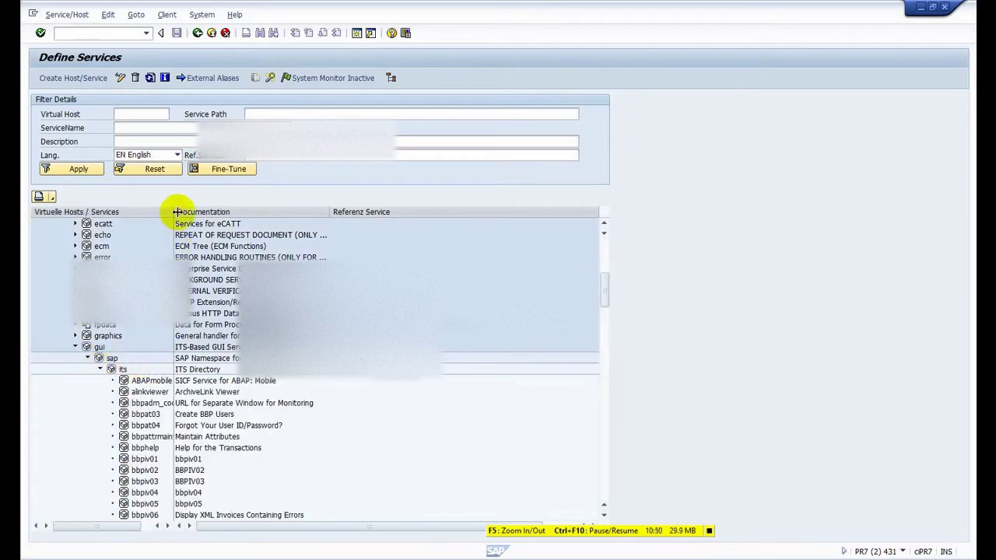
pyautogui.moveTo(174, 212); pyautogui.dragTo(227, 225)
pyautogui.scroll(-5, 140, 398)
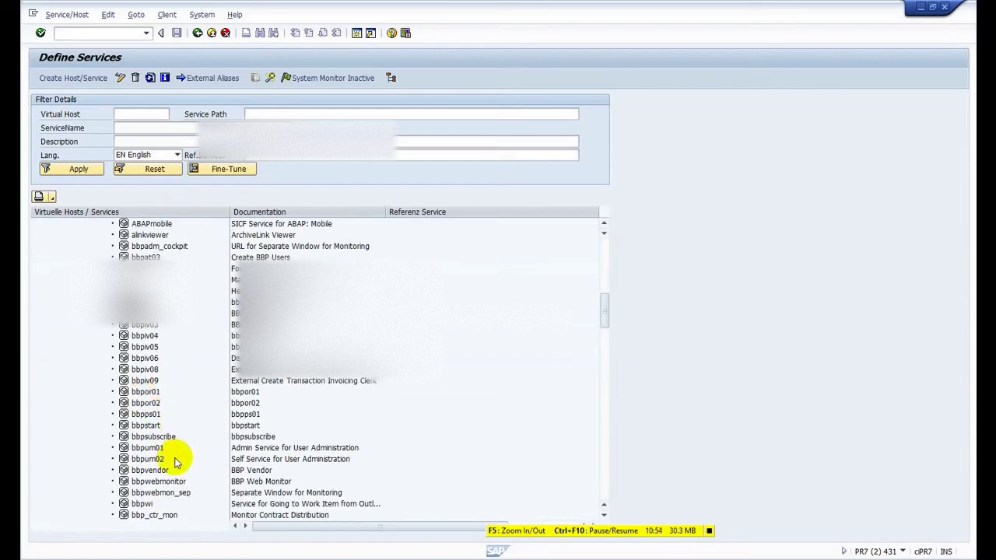
pyautogui.click(147, 424)
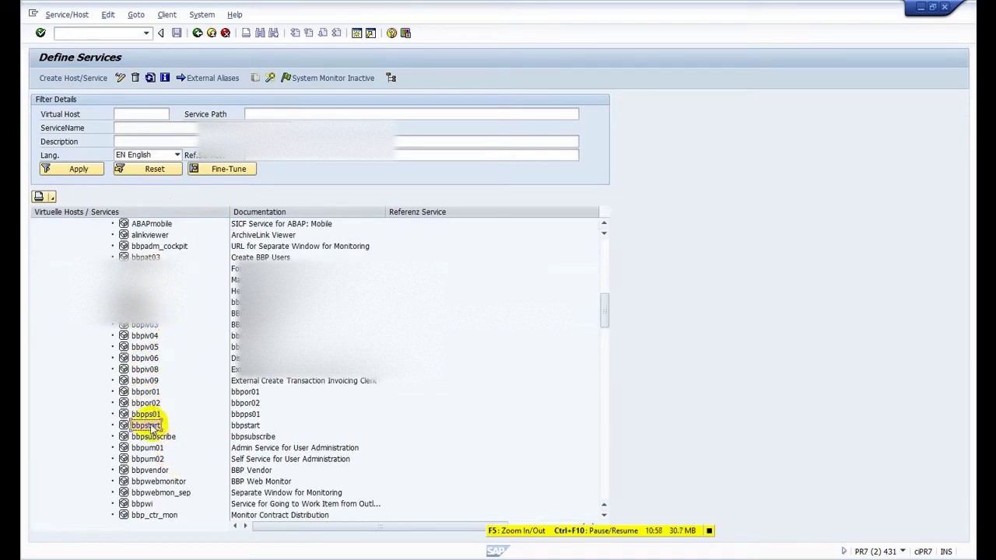
# Step: Test the bbpstart service and maximize the browser window with its logon page
pyautogui.rightClick(152, 427)
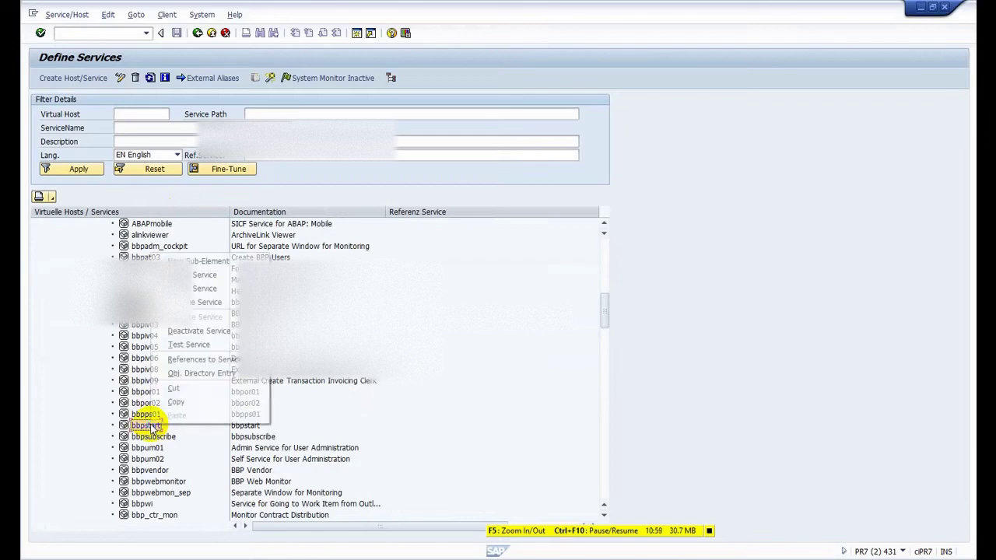
pyautogui.click(189, 344)
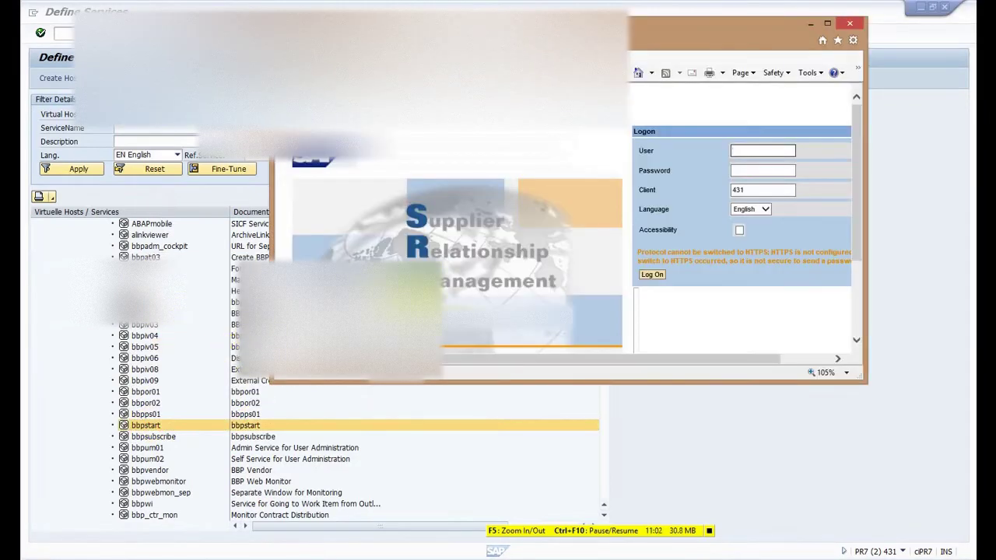
pyautogui.moveTo(655, 41); pyautogui.dragTo(667, 100)
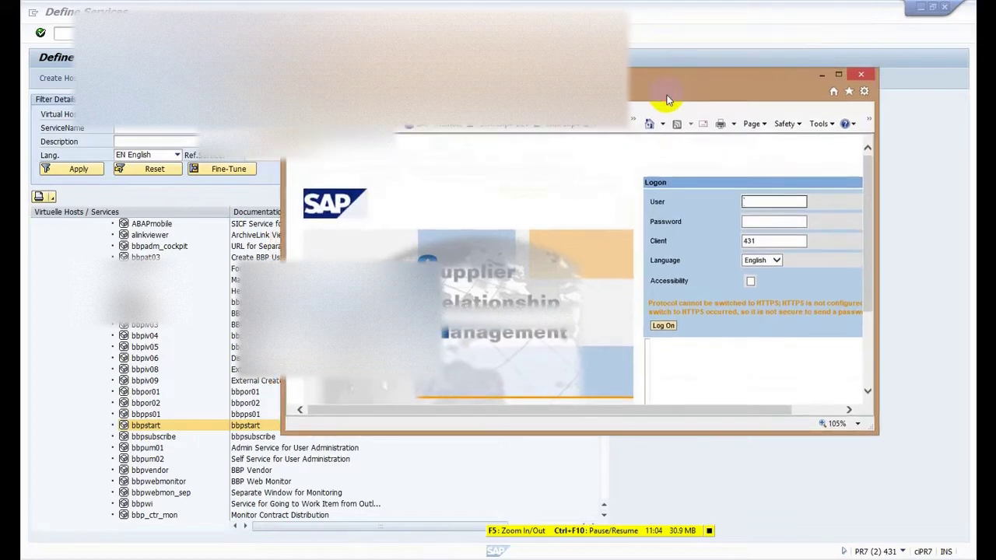
pyautogui.click(838, 75)
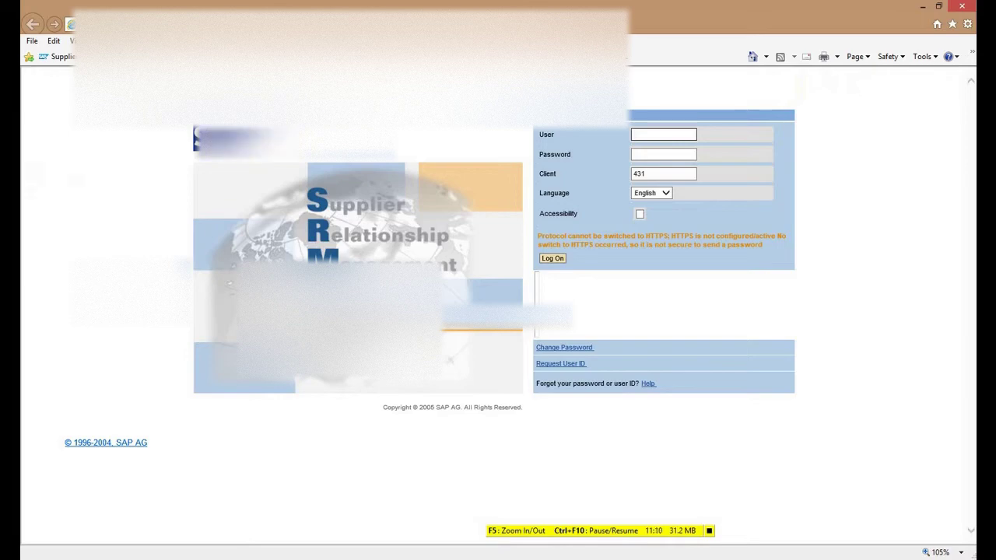
# Step: Return to the PR7 attributes session, fill Current ITS for an External Partner with the bbpstart page's URL and save
pyautogui.moveTo(111, 247)
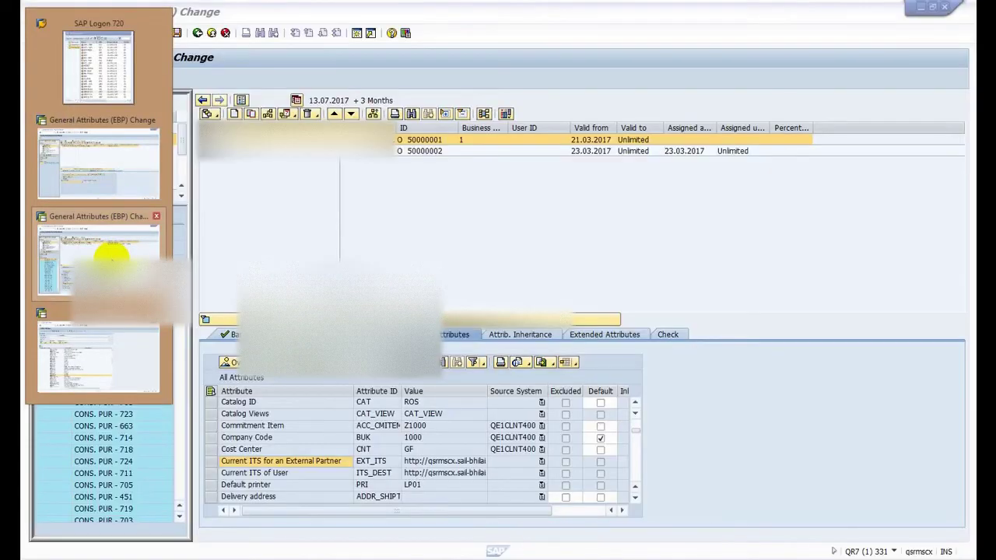
pyautogui.click(111, 225)
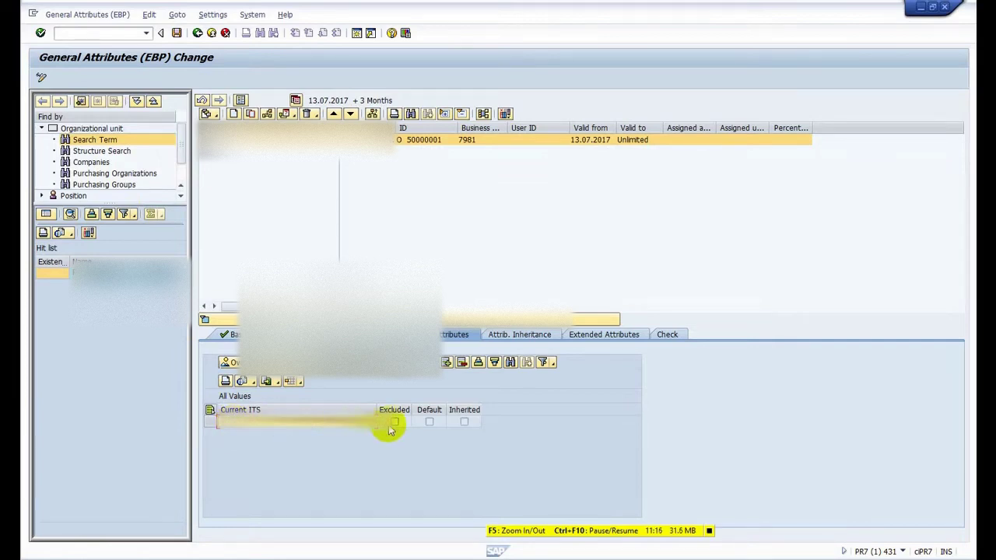
pyautogui.click(177, 33)
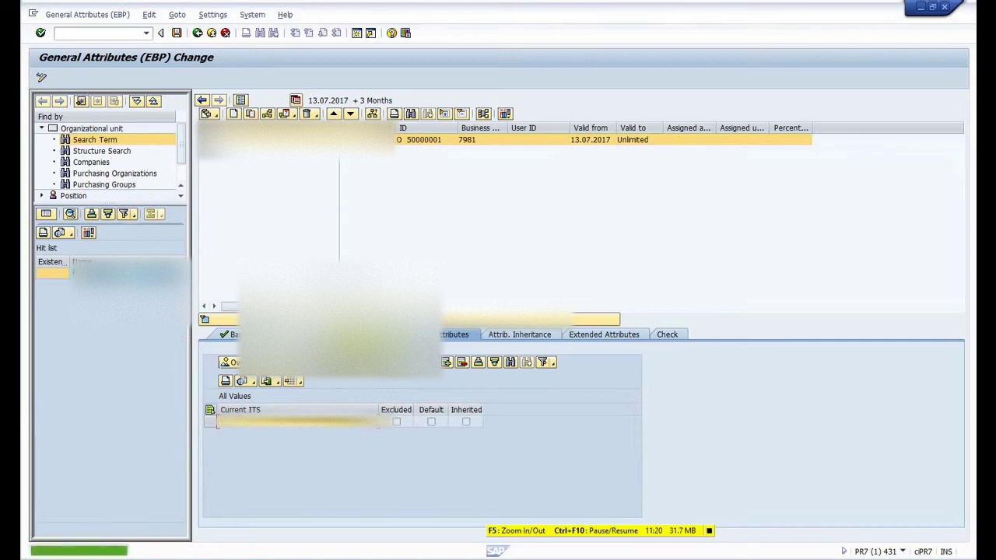
# Step: Switch to the Current ITS of User attribute, widen its value column, paste the cipr7 bbpstart URL as its value and save
pyautogui.click(403, 362)
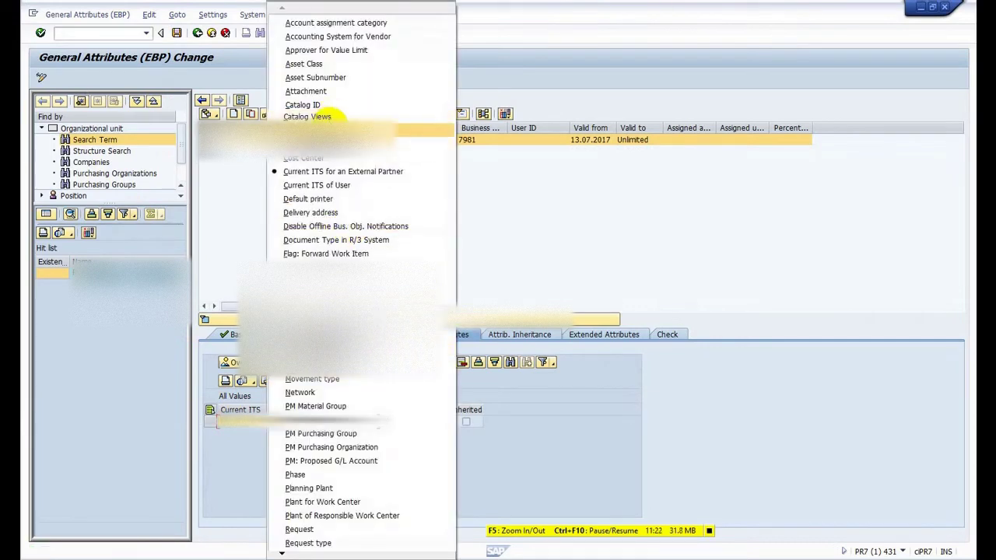
pyautogui.click(335, 185)
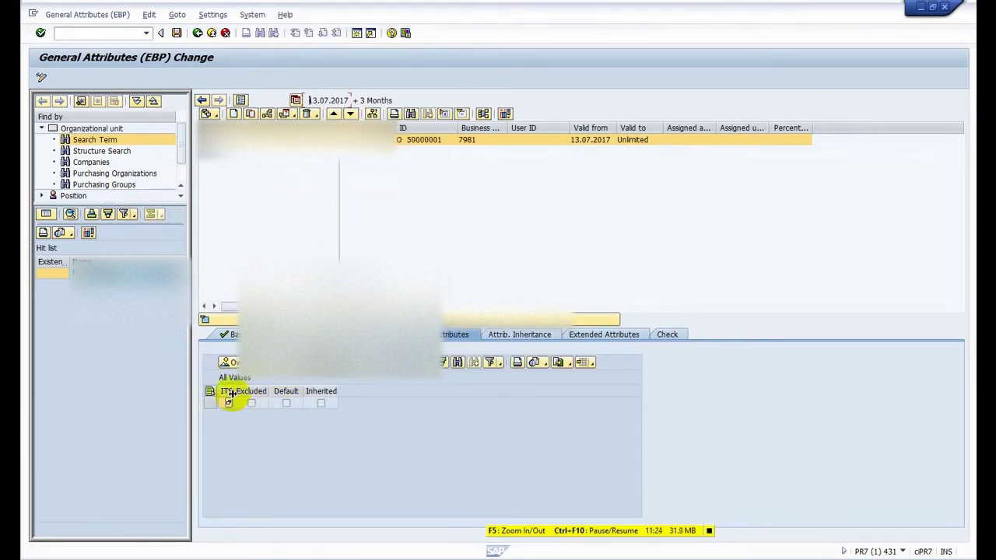
pyautogui.moveTo(232, 401); pyautogui.dragTo(453, 399)
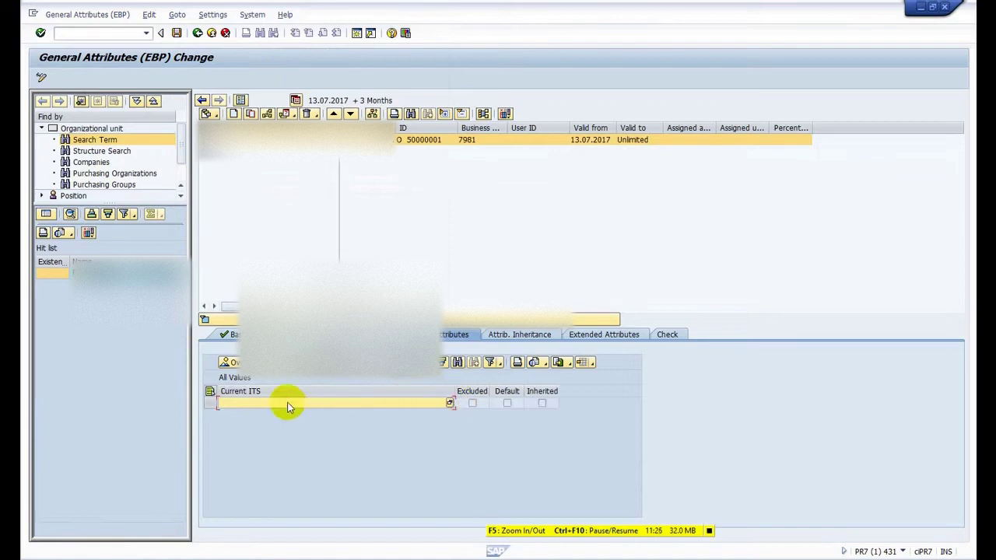
pyautogui.hotkey('ctrl', 'v')
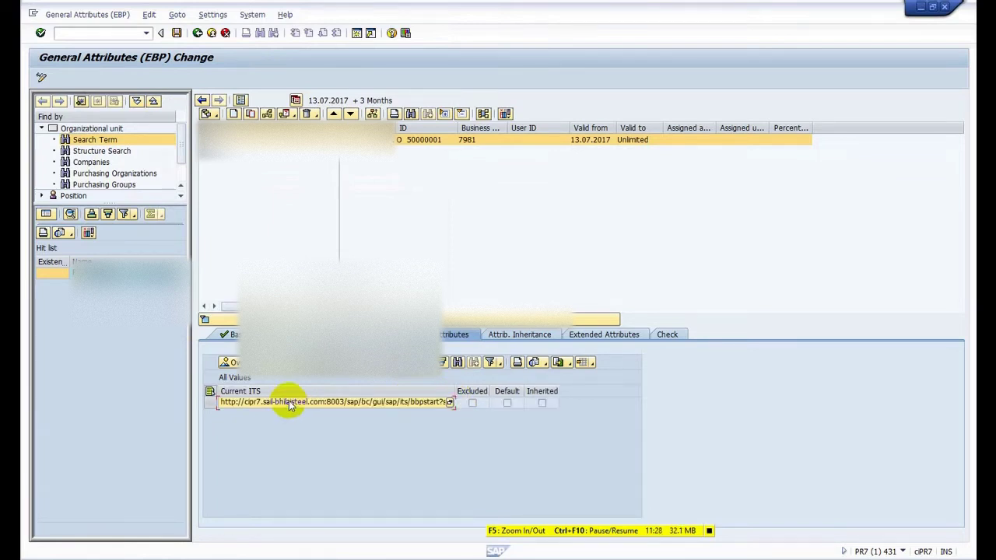
pyautogui.click(177, 33)
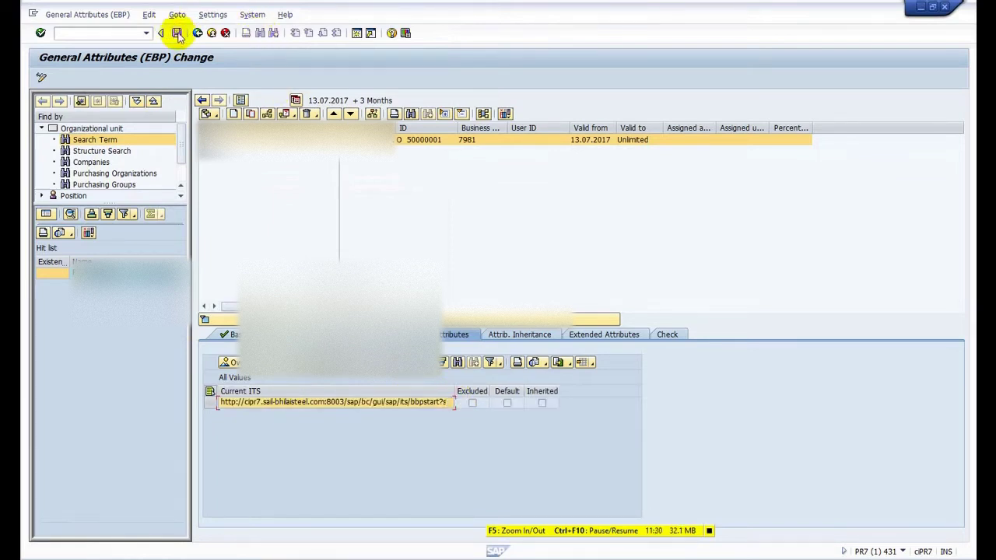
# Step: Close the bbpstart browser page and the Define Services session, returning to the PR7 attributes
pyautogui.hotkey('alt', 'Tab')
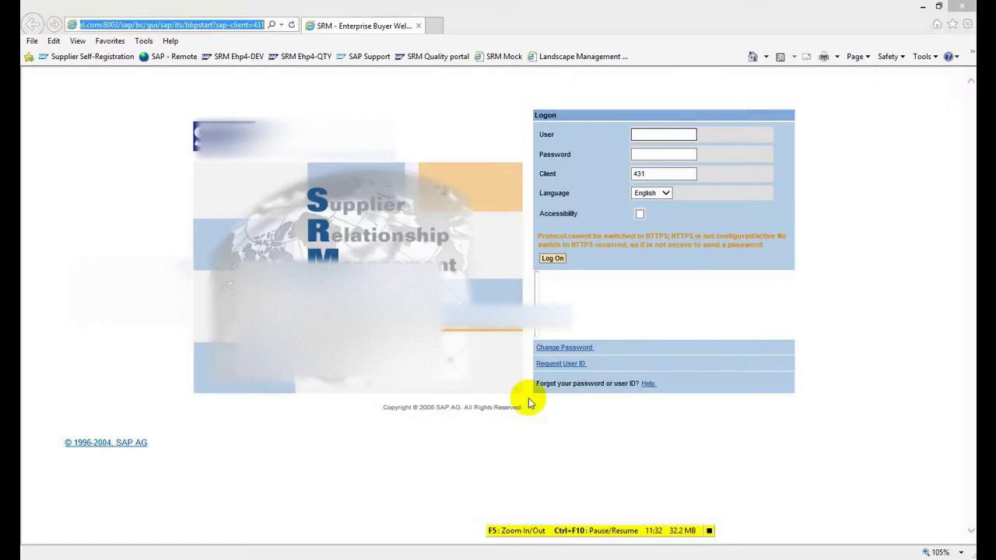
pyautogui.hotkey('alt', 'Tab')
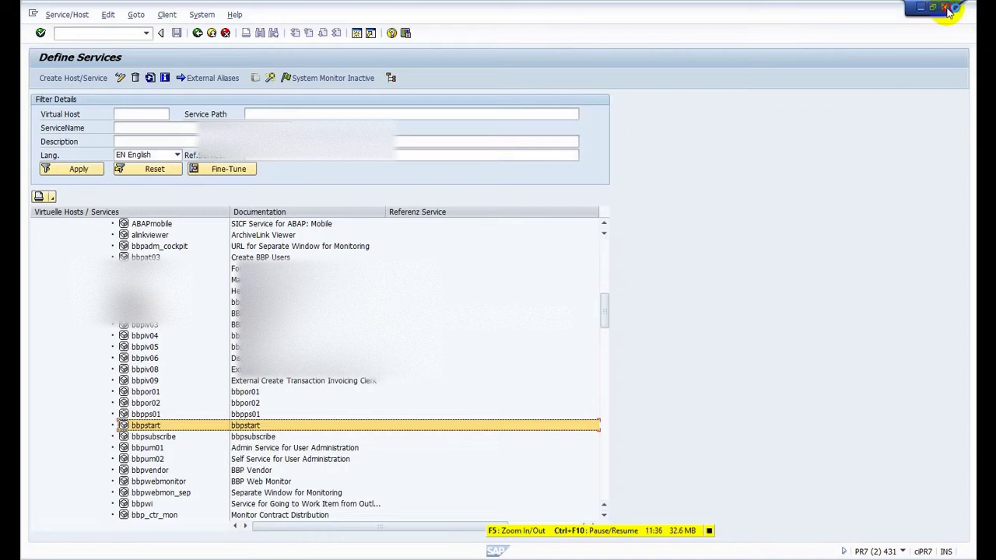
pyautogui.click(947, 9)
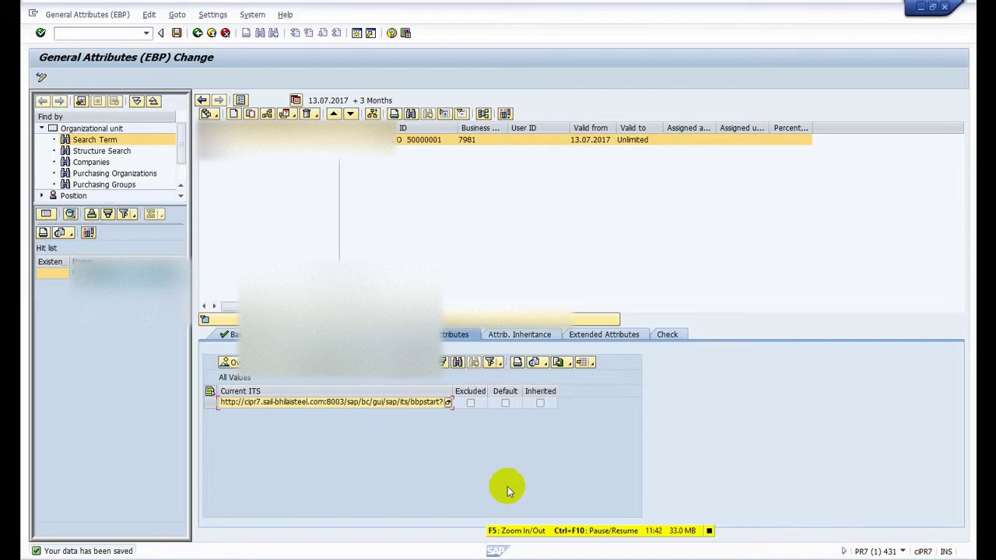
pyautogui.hotkey('ctrl', 'F10')
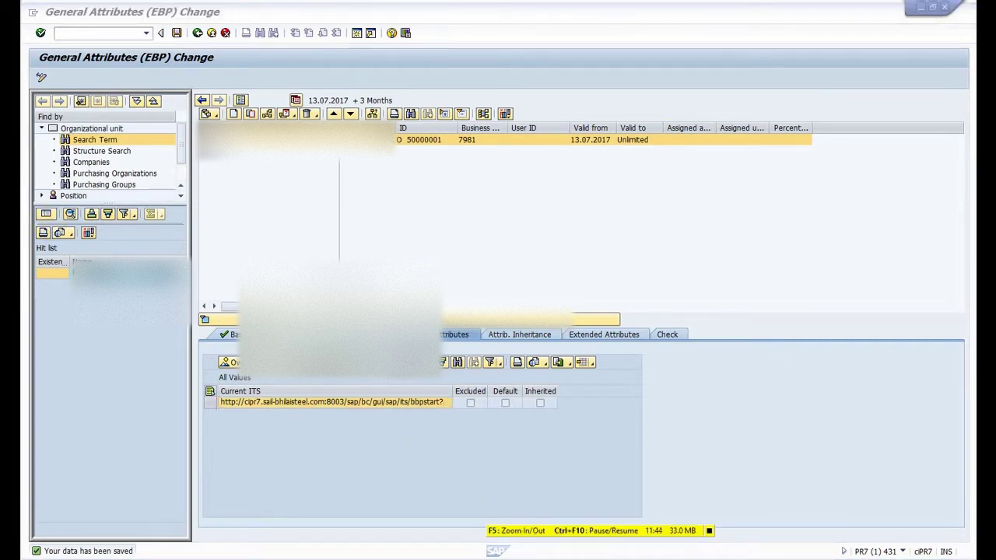
# Step: Switch to the QR7 attributes session and check the values of Current ITS of User and the attributes after it
pyautogui.moveTo(10, 152)
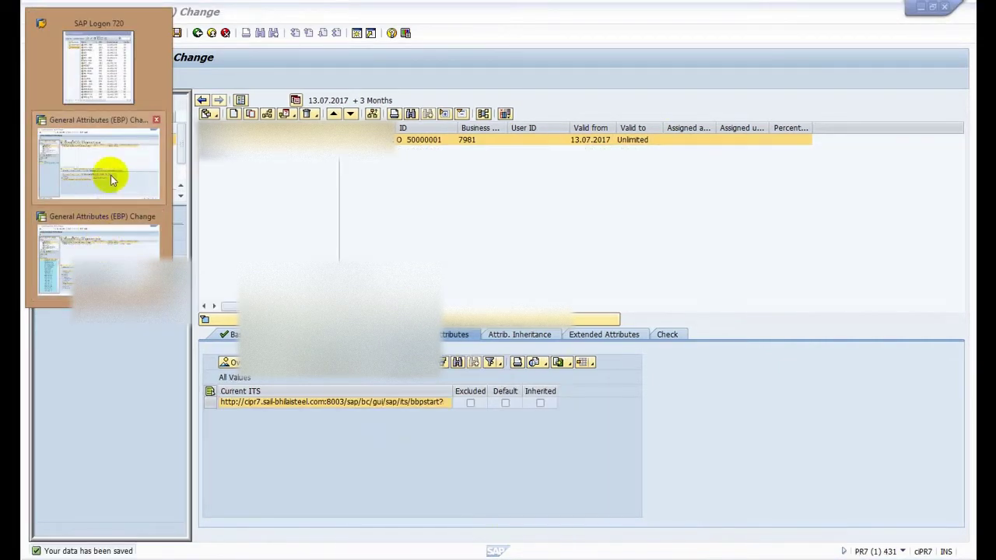
pyautogui.click(110, 180)
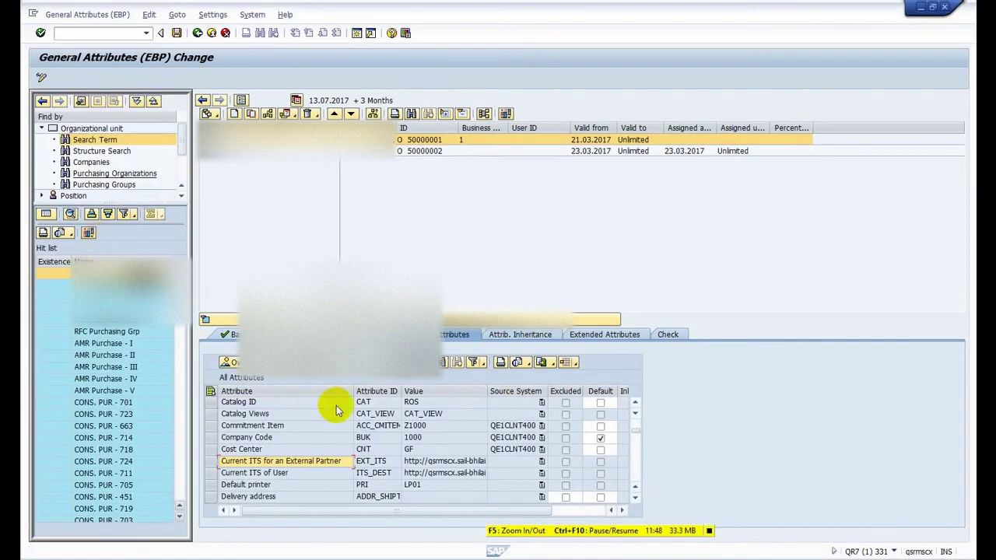
pyautogui.click(323, 472)
pyautogui.scroll(-2, 342, 467)
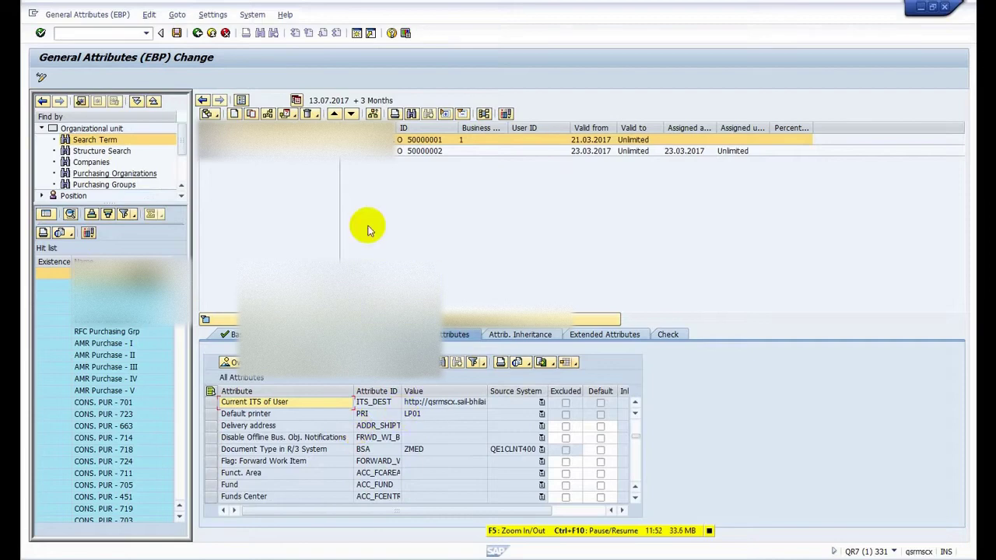
pyautogui.click(421, 414)
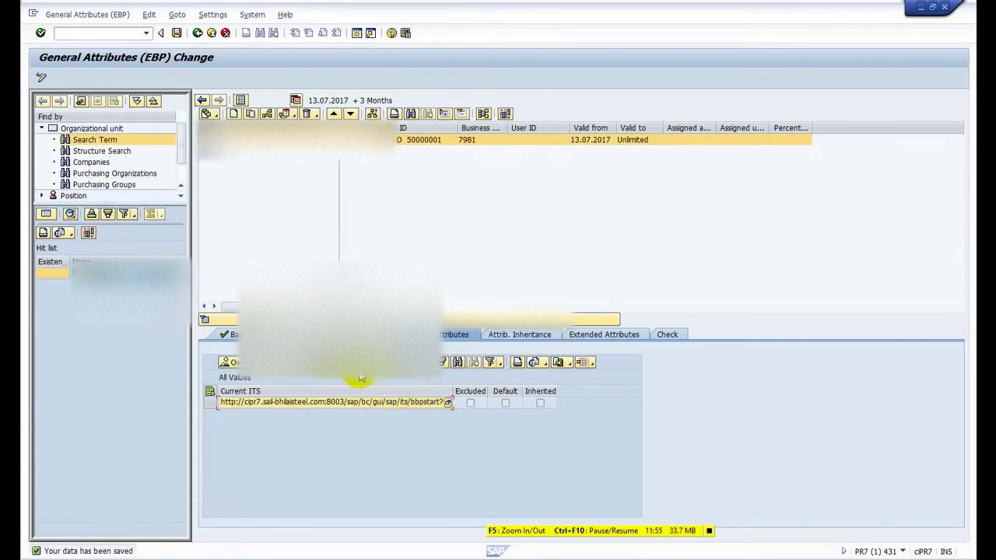
# Step: Switch to the Default printer attribute in PR7 and pick LP01 as its value
pyautogui.click(348, 364)
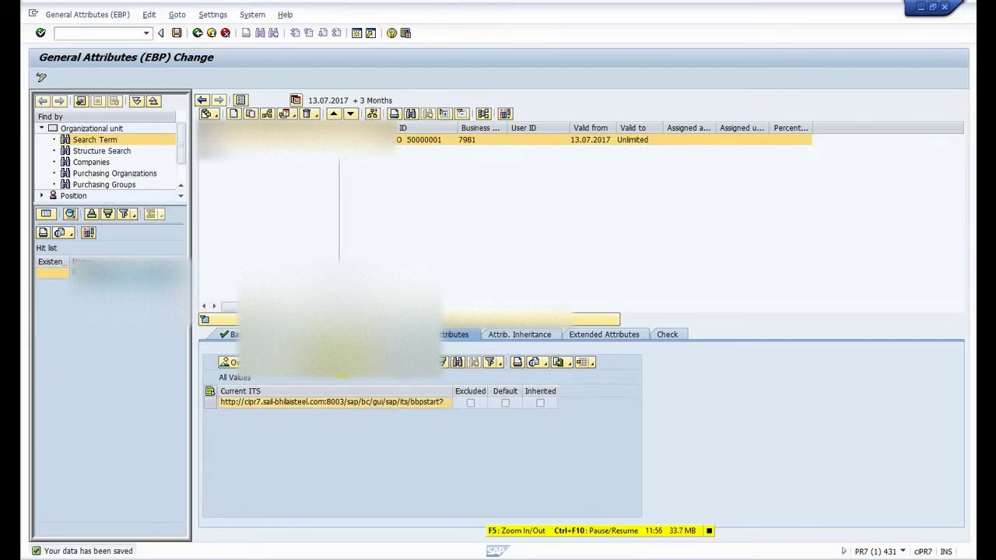
pyautogui.click(348, 201)
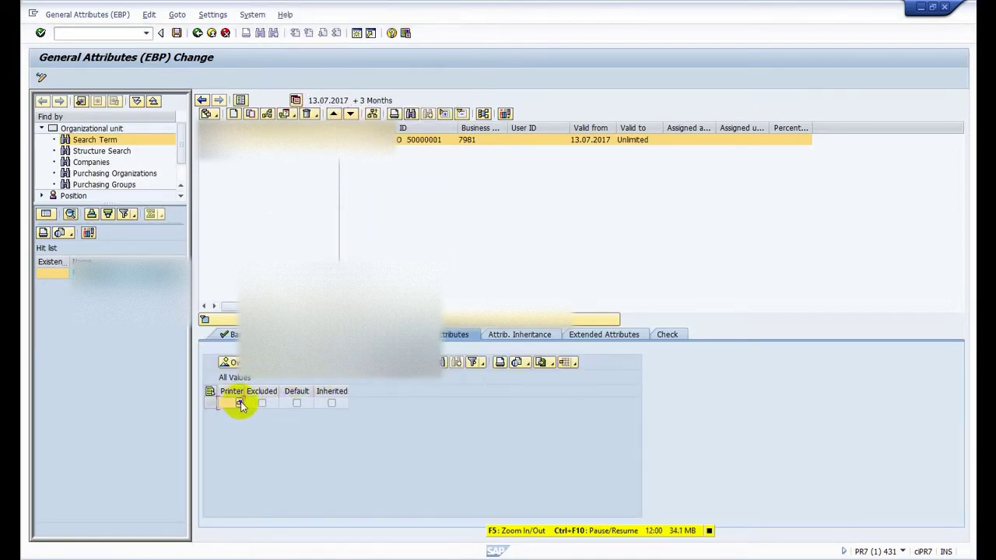
pyautogui.click(241, 402)
pyautogui.doubleClick(193, 91)
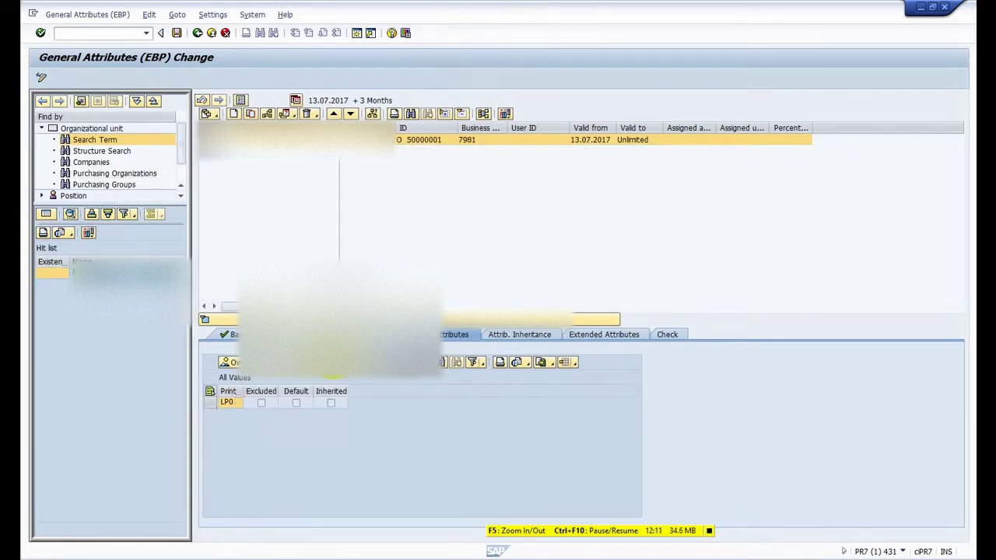
# Step: For the Document Type in R/3 System attribute, set the source system to PE1CLNT400 and the type to ZMED (PO Medical Items)
pyautogui.click(333, 369)
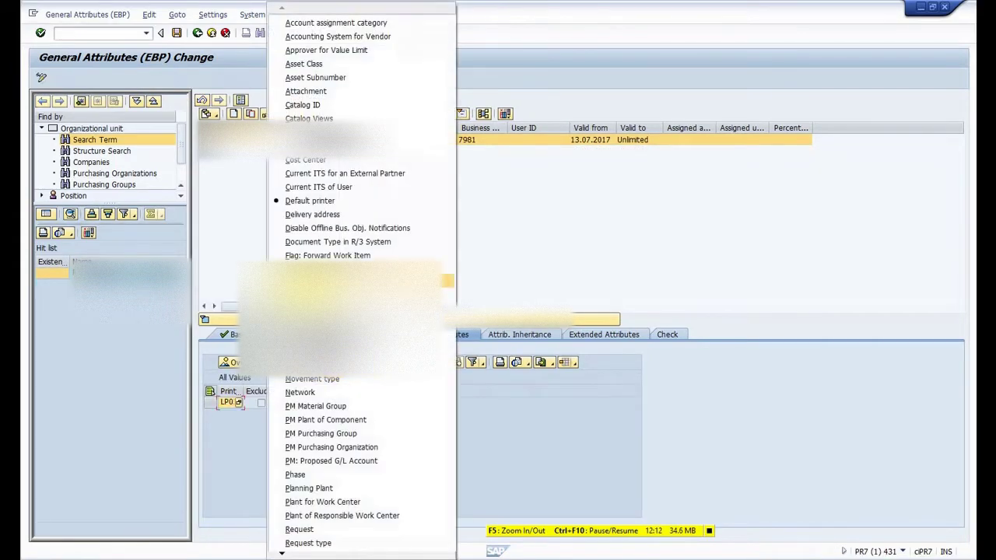
pyautogui.click(289, 238)
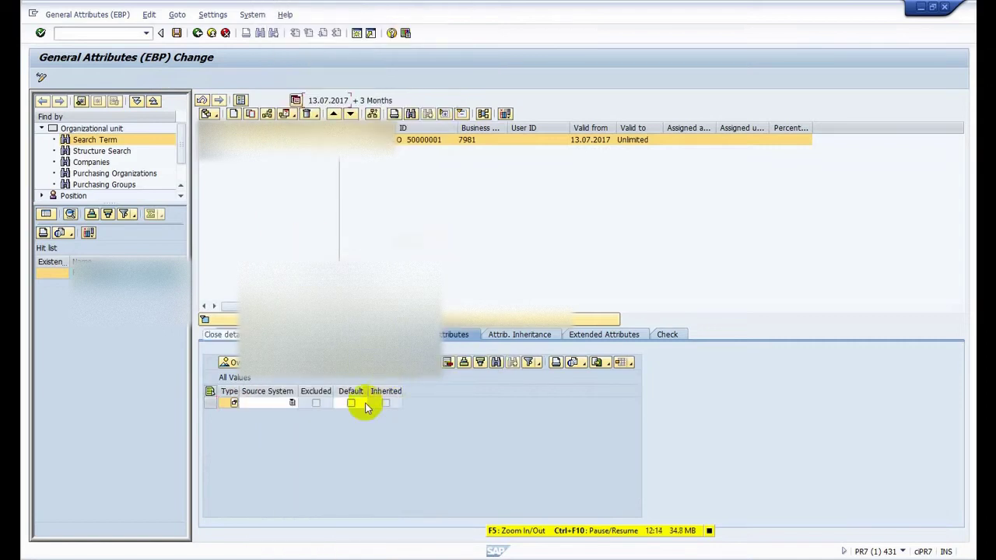
pyautogui.click(291, 402)
pyautogui.click(279, 413)
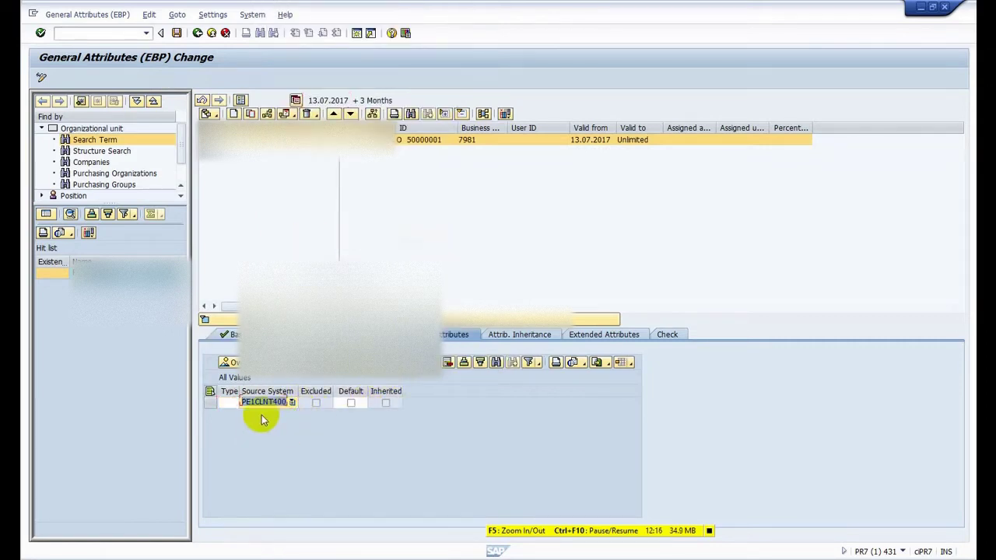
pyautogui.click(234, 402)
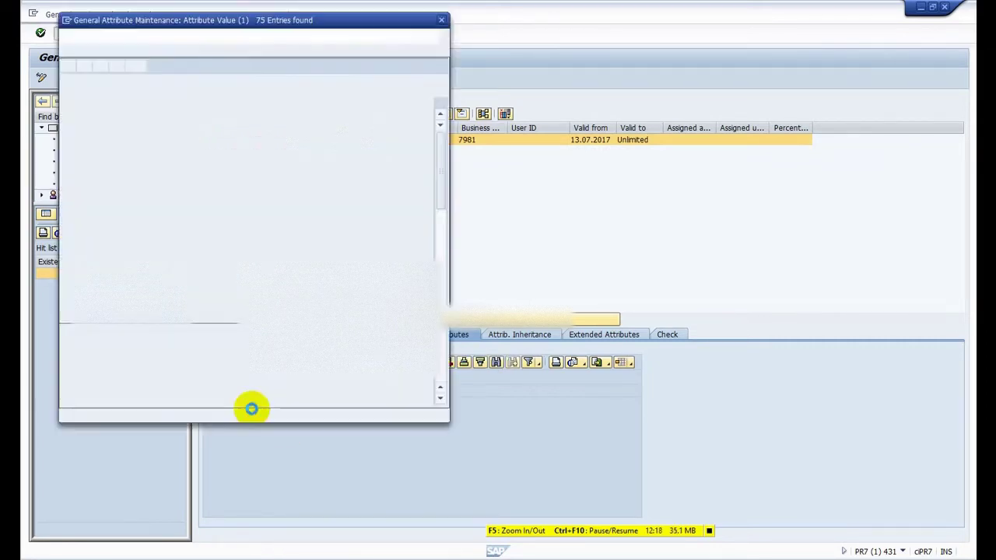
pyautogui.click(170, 247)
pyautogui.scroll(-17, 171, 253)
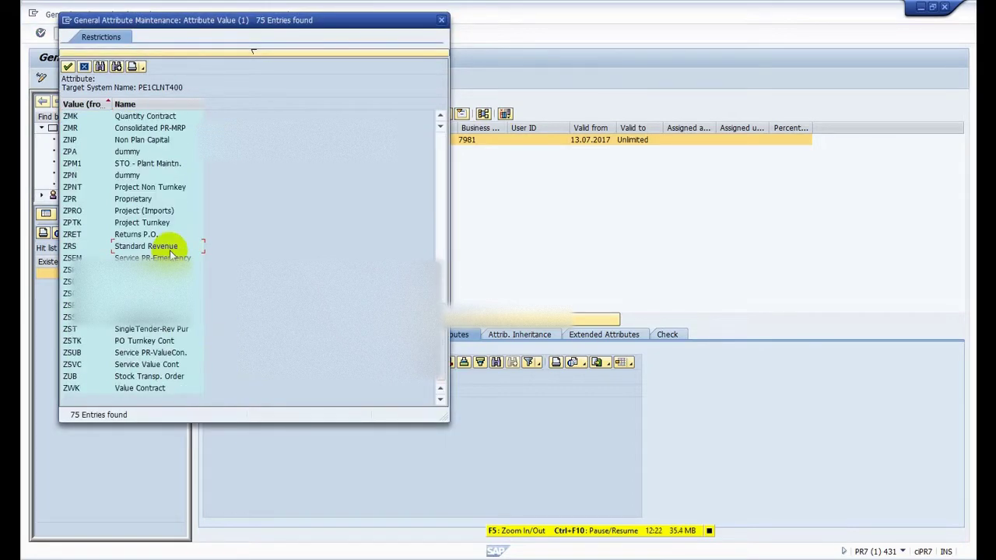
pyautogui.scroll(4, 170, 253)
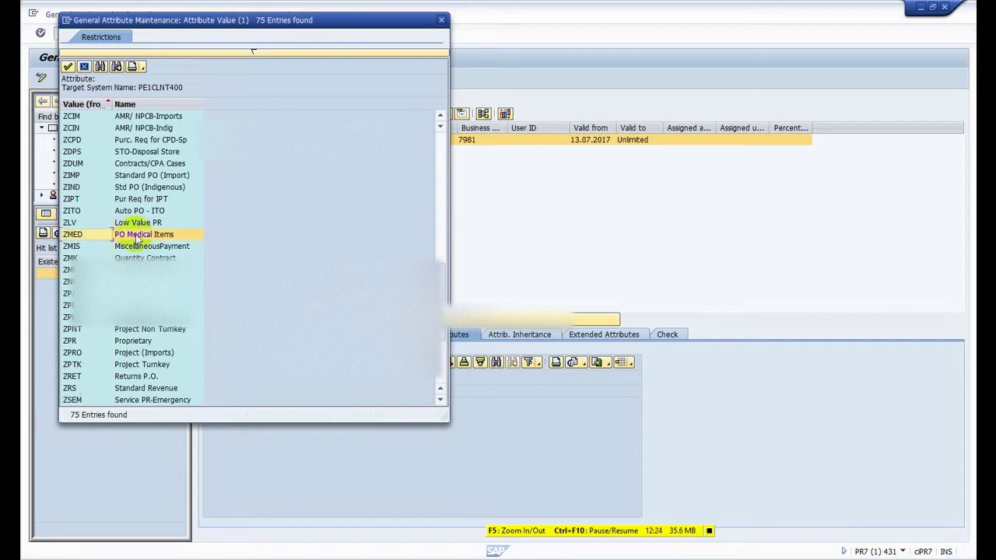
pyautogui.doubleClick(160, 233)
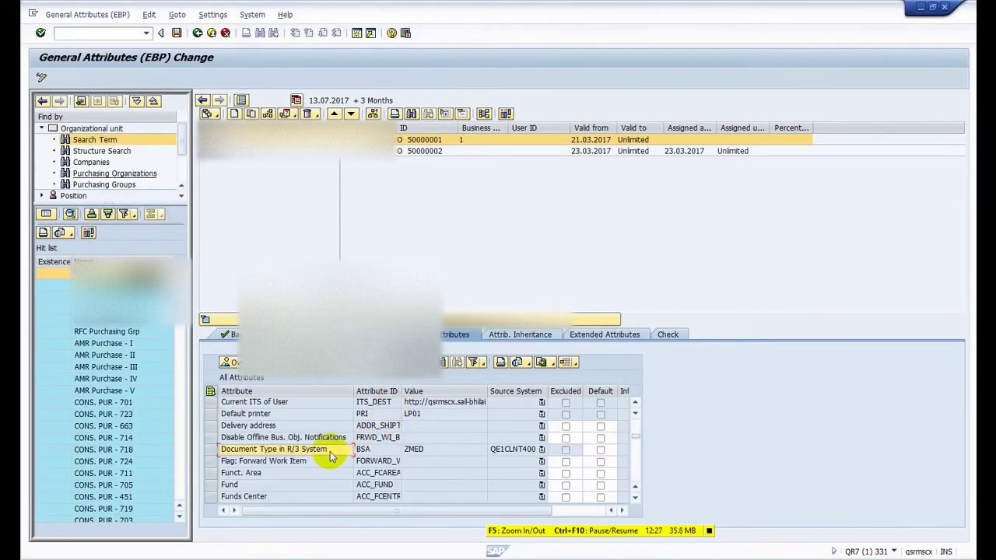
# Step: Check the attributes after Document Type in QR7, set the Invoice Recipient Address number to * in PR7, and save
pyautogui.click(315, 462)
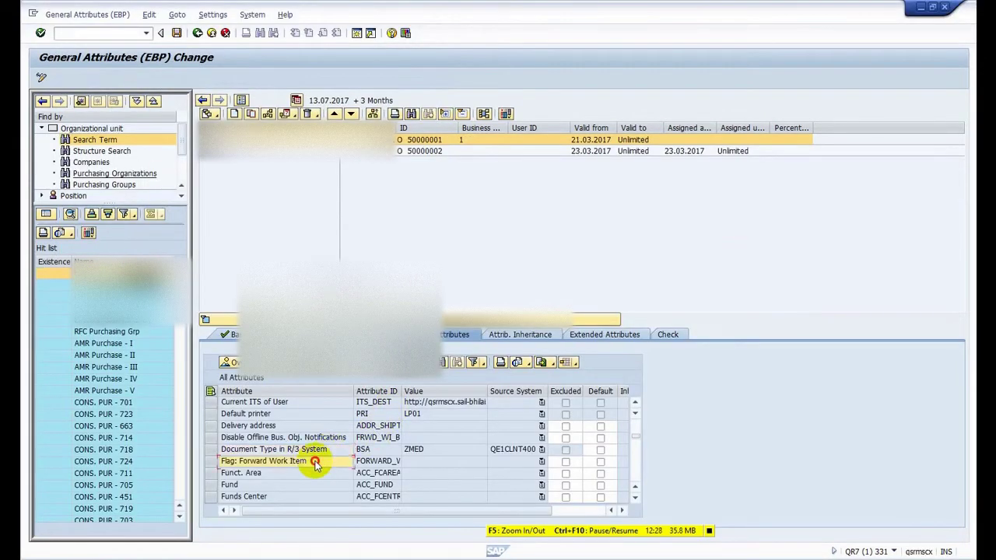
pyautogui.scroll(-2, 381, 462)
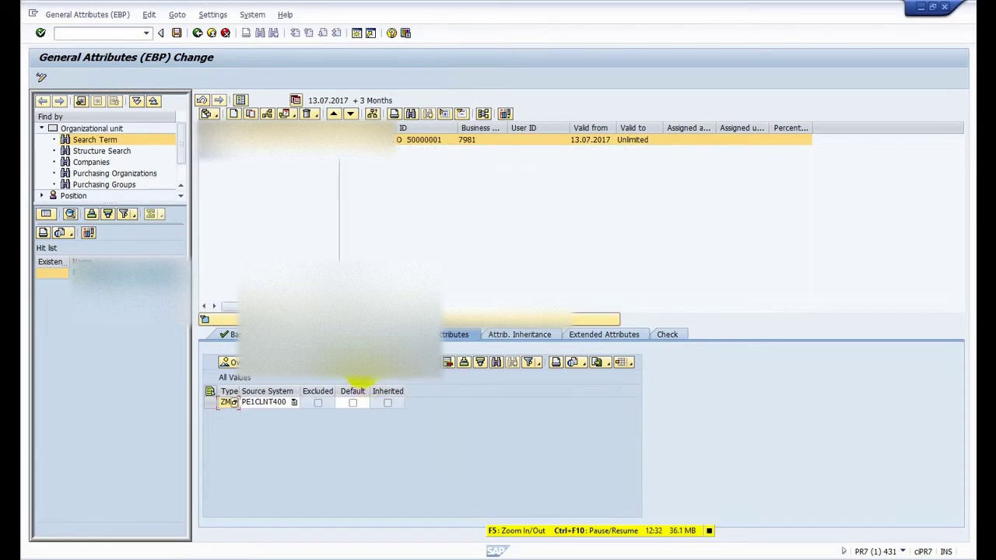
pyautogui.click(379, 363)
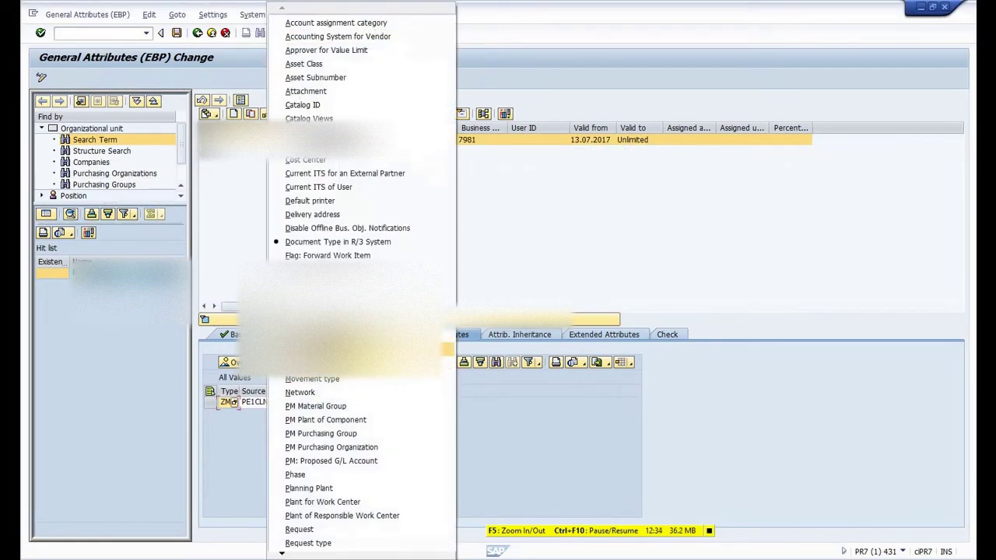
pyautogui.click(358, 335)
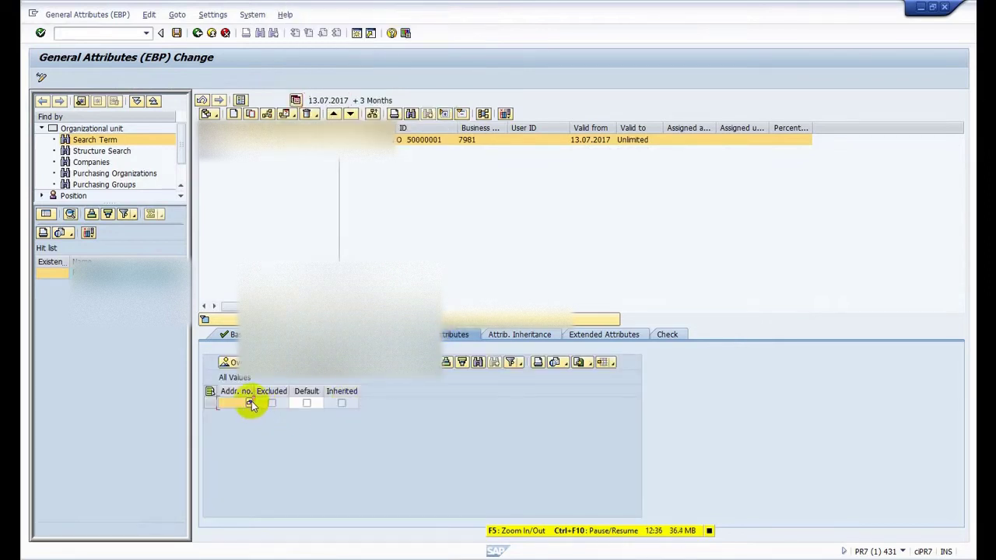
pyautogui.click(251, 402)
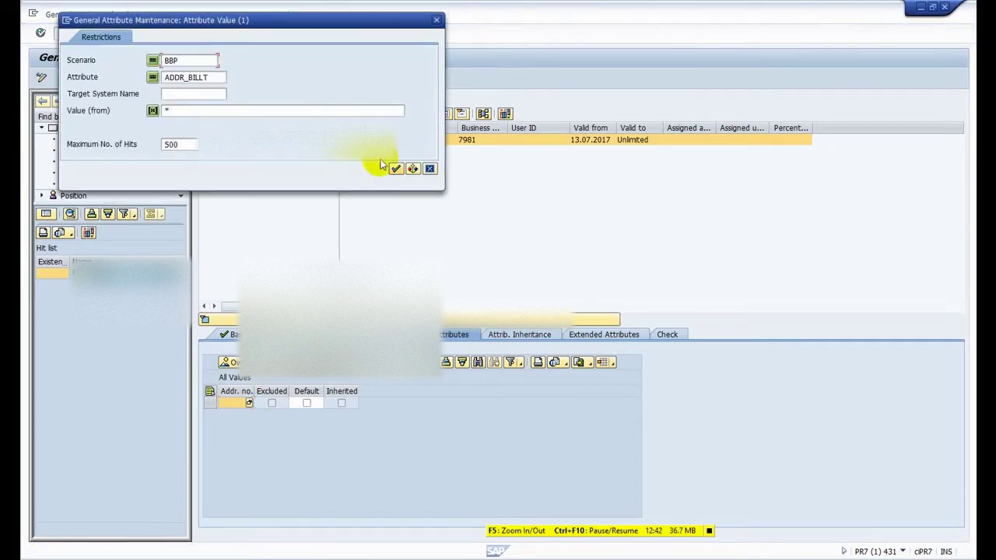
pyautogui.click(400, 170)
pyautogui.click(397, 169)
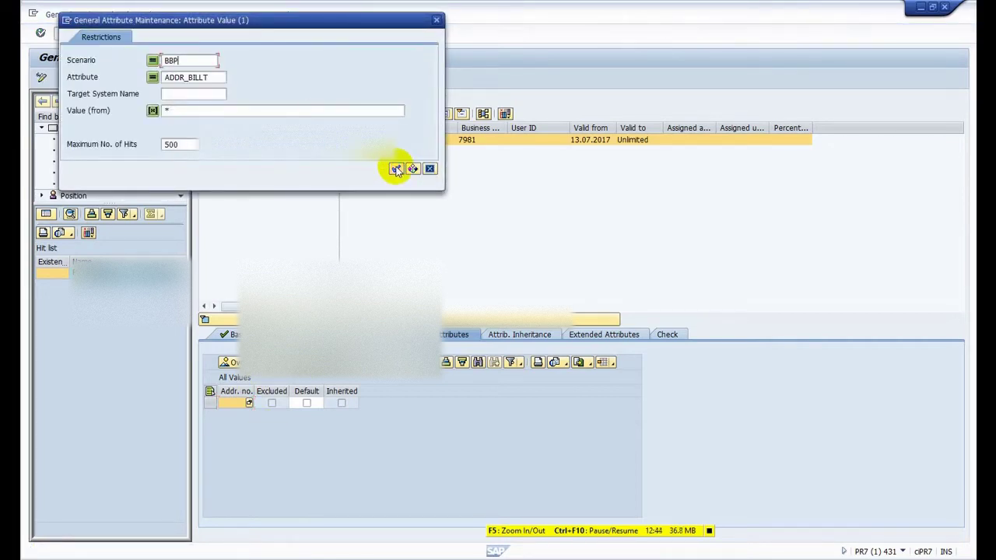
pyautogui.click(430, 169)
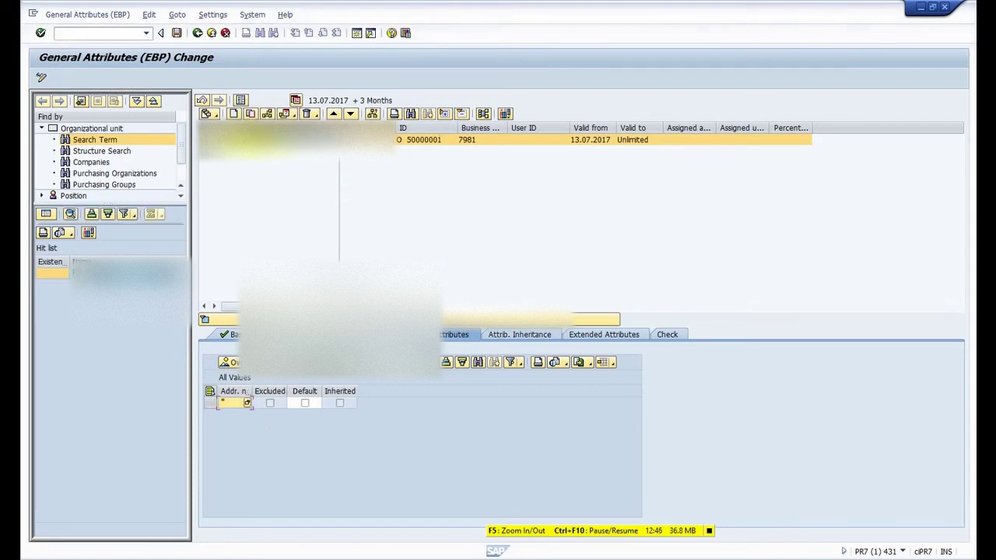
pyautogui.click(177, 34)
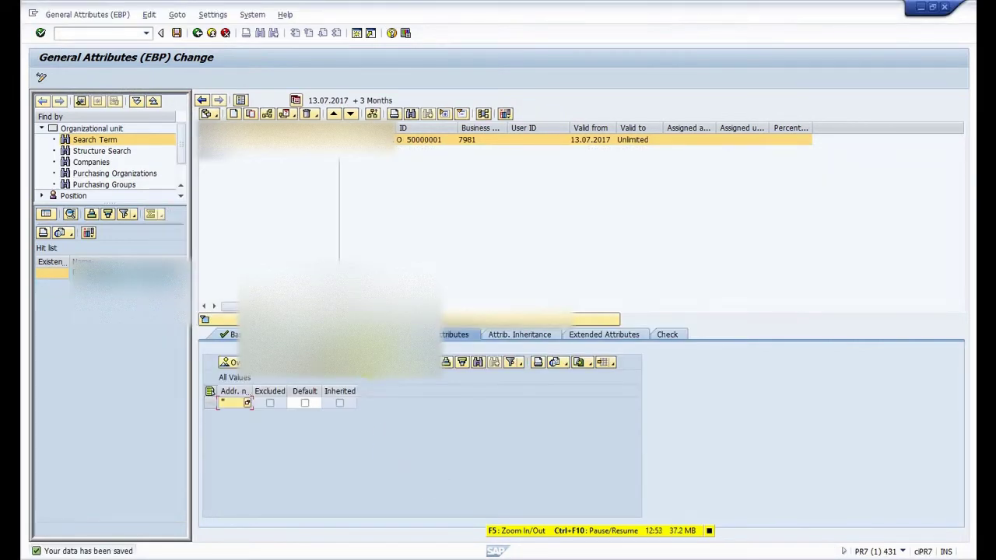
# Step: Switch to the Local Currency attribute in PR7 and pick INR as its value
pyautogui.press('F4')
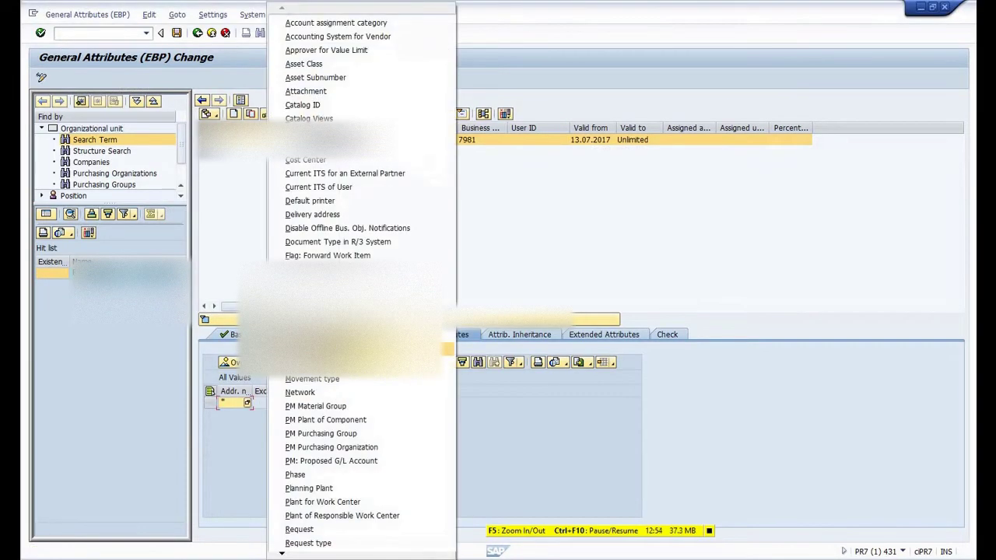
pyautogui.click(346, 350)
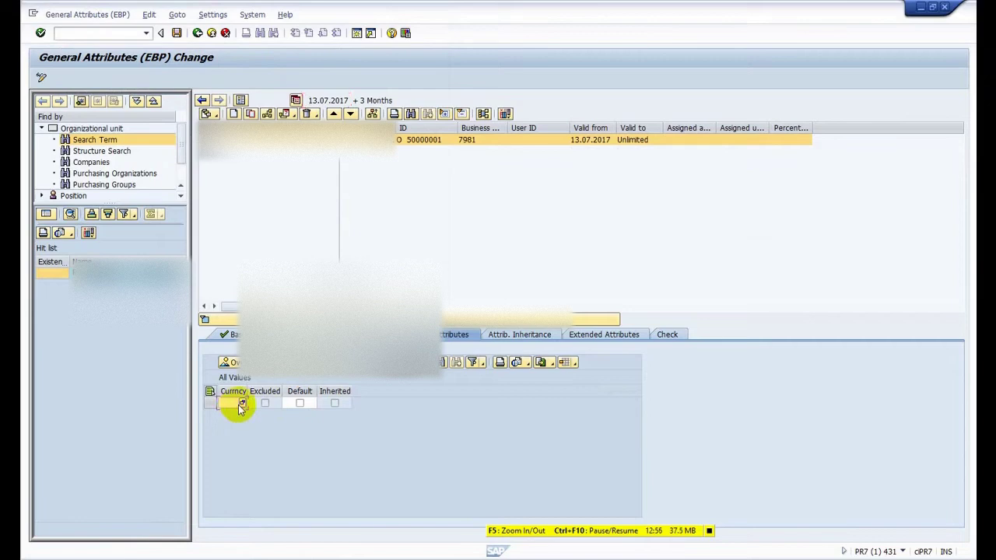
pyautogui.click(243, 403)
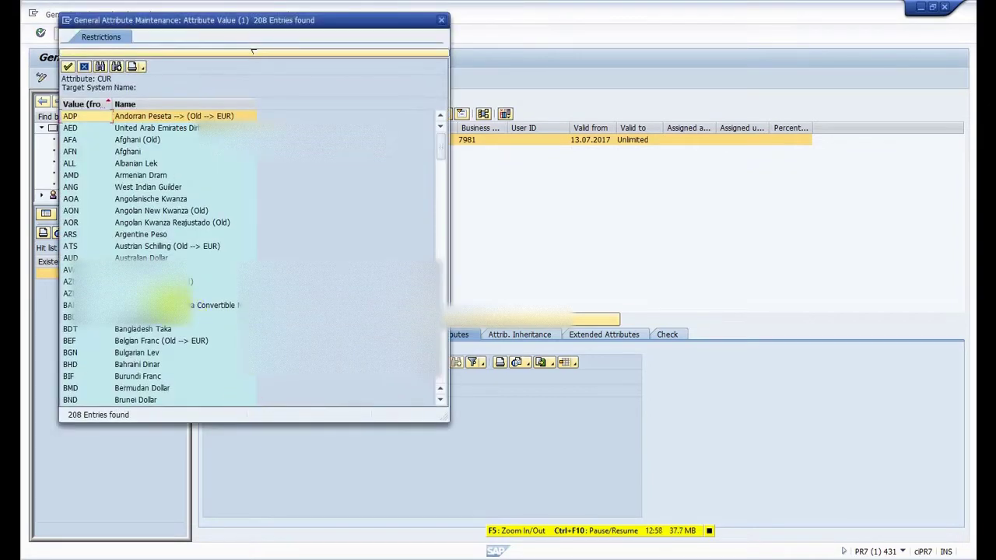
pyautogui.scroll(-6, 175, 304)
pyautogui.scroll(-11, 175, 304)
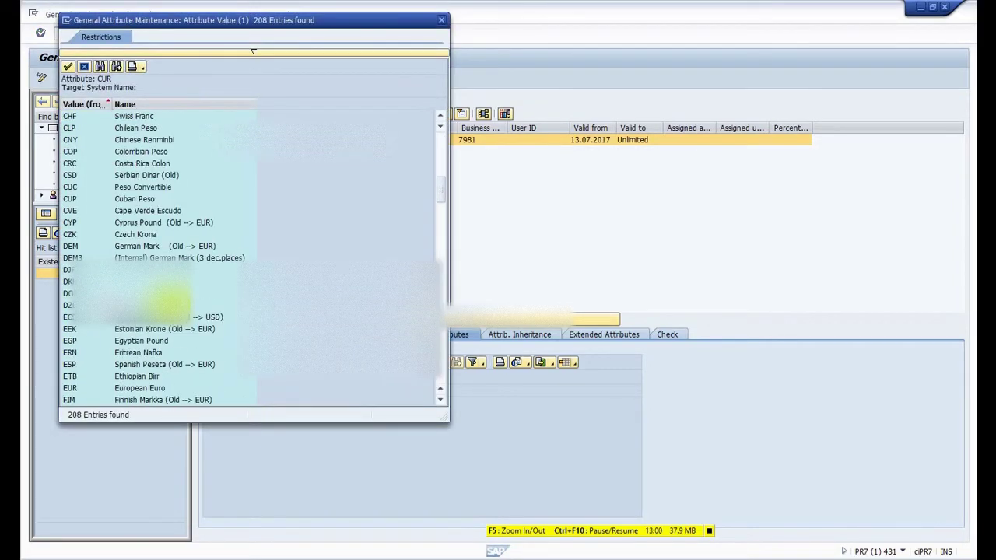
pyautogui.scroll(-5, 253, 51)
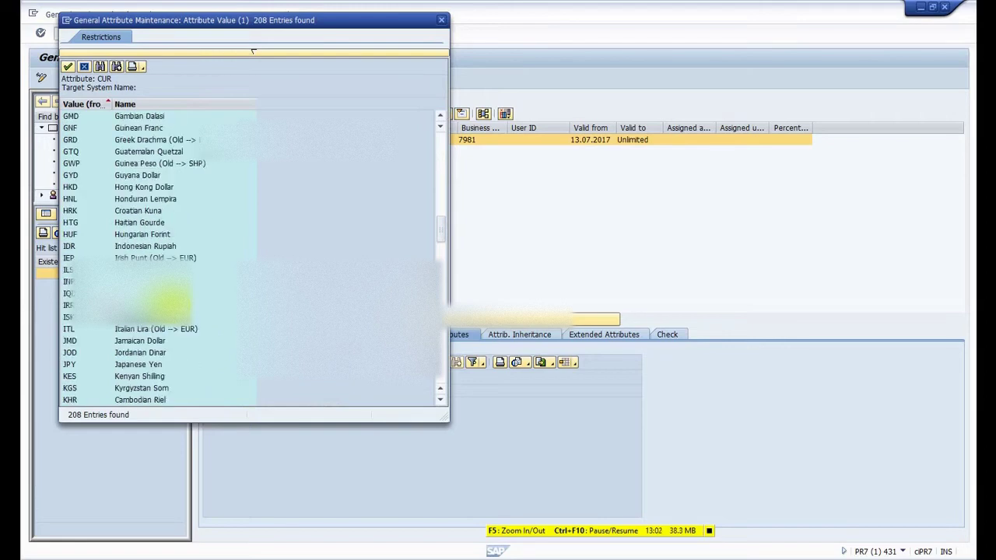
pyautogui.click(164, 299)
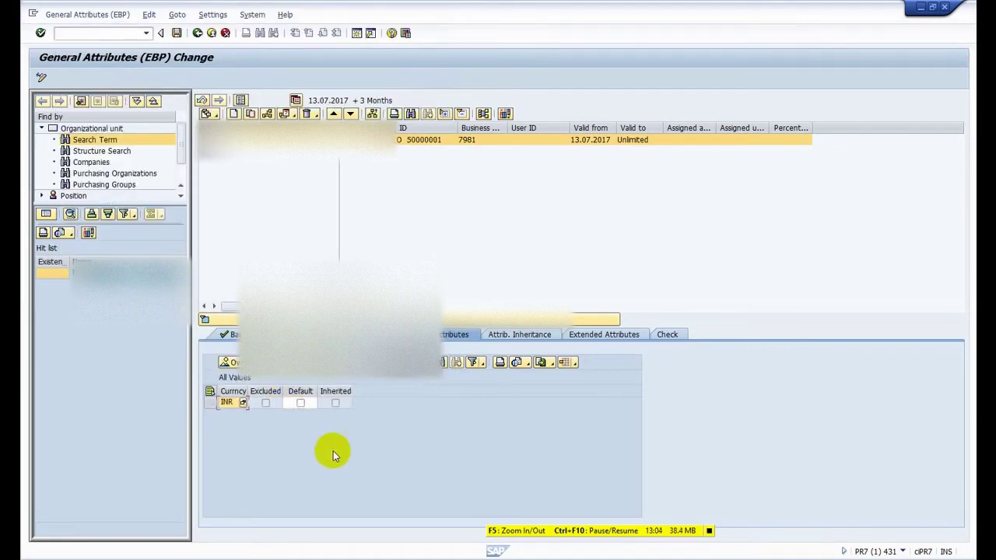
# Step: Look up the Maintenance plant values in the QR7 attributes session and return to PR7
pyautogui.hotkey('alt', 'Tab')
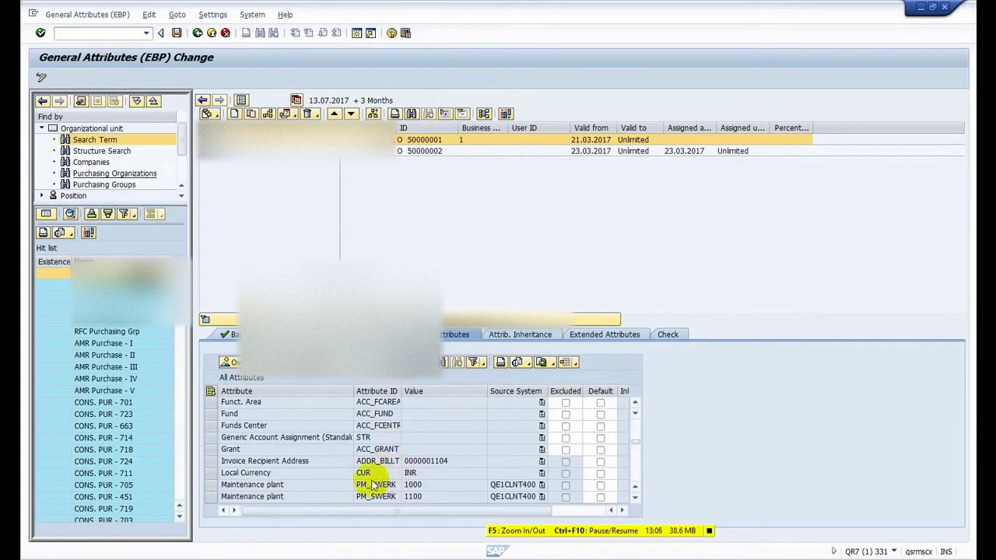
pyautogui.click(338, 486)
pyautogui.scroll(-2, 409, 469)
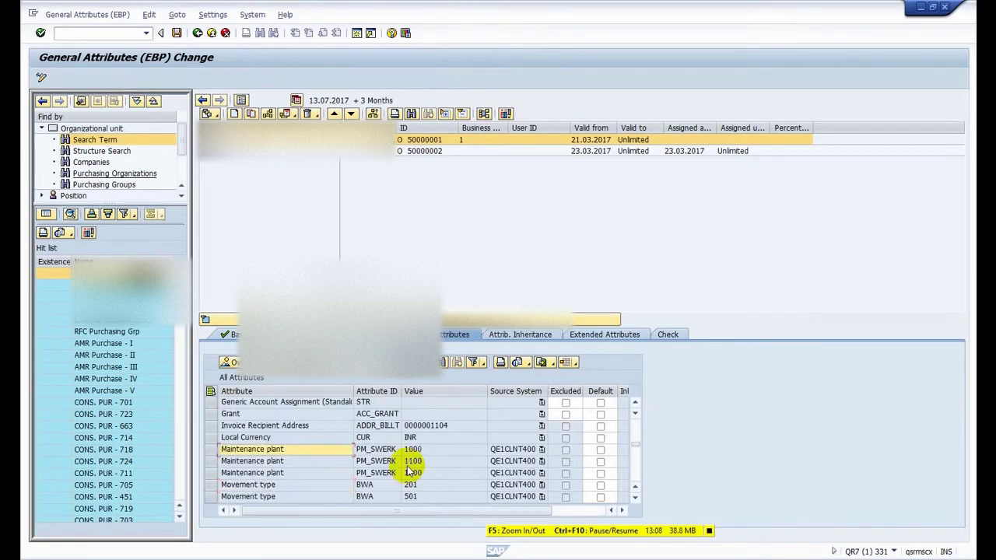
pyautogui.scroll(1, 408, 470)
pyautogui.hotkey('alt', 'Tab')
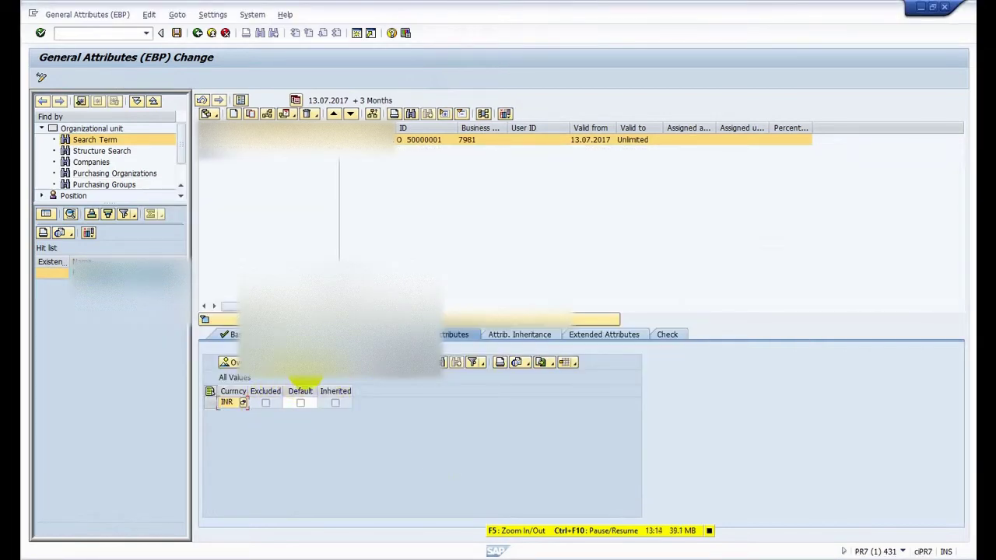
# Step: For the Maintenance plant attribute, set source system PE1CLNT400 and plant 1000 (BSP Works), and widen the plant column
pyautogui.click(321, 375)
pyautogui.click(320, 372)
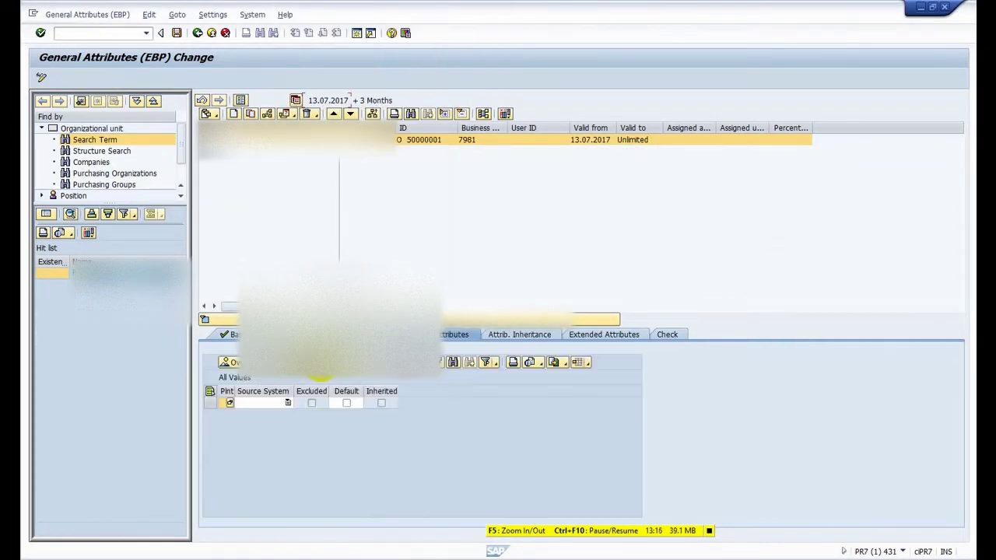
pyautogui.click(287, 404)
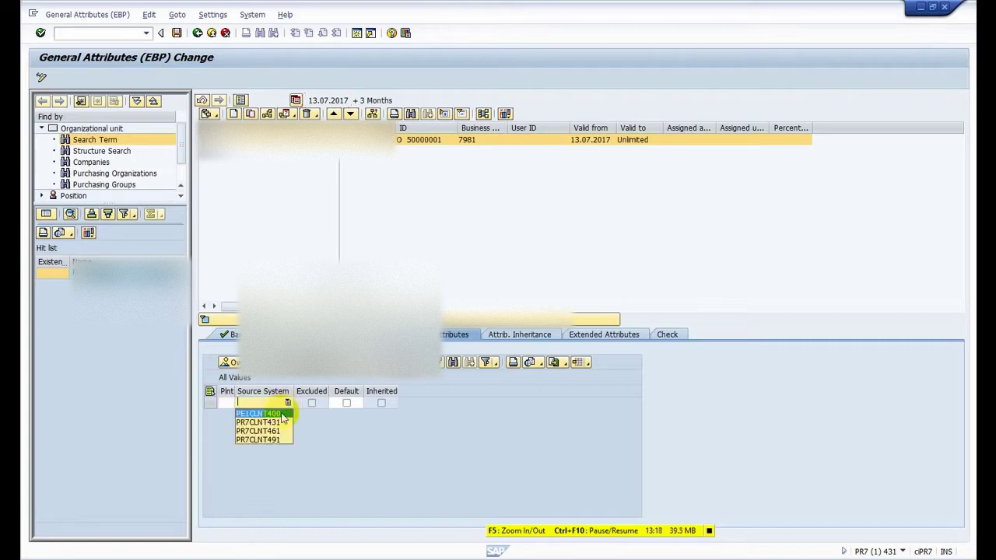
pyautogui.click(276, 414)
pyautogui.click(230, 404)
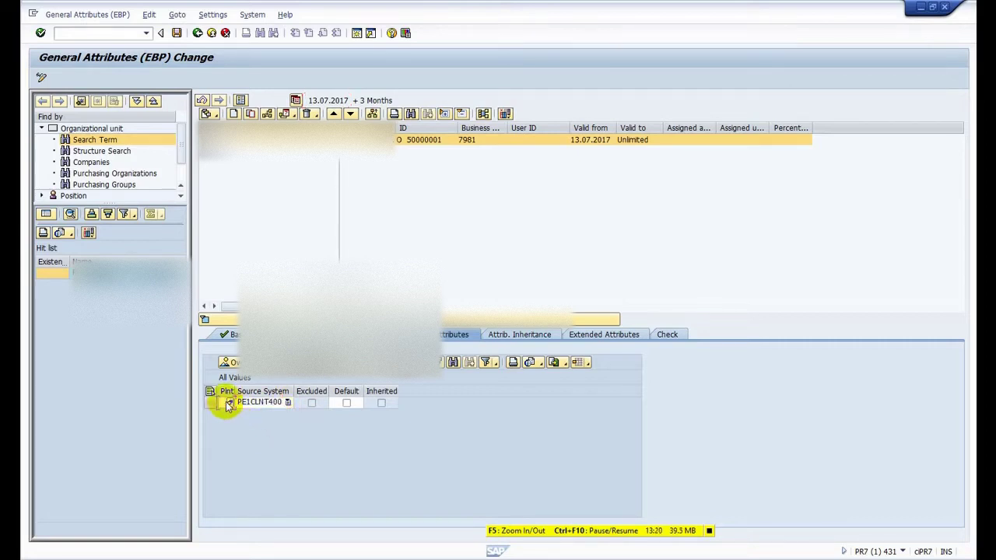
pyautogui.click(230, 404)
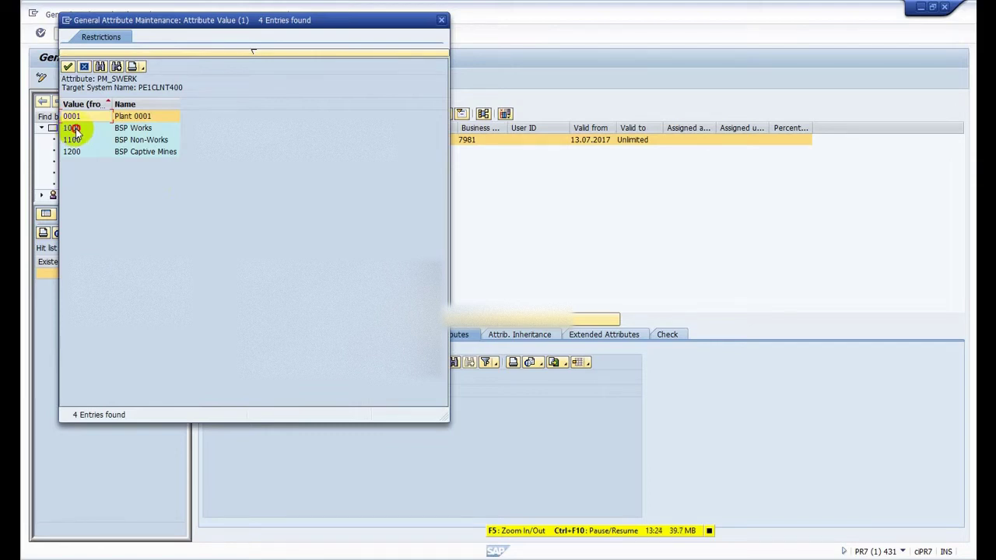
pyautogui.doubleClick(74, 130)
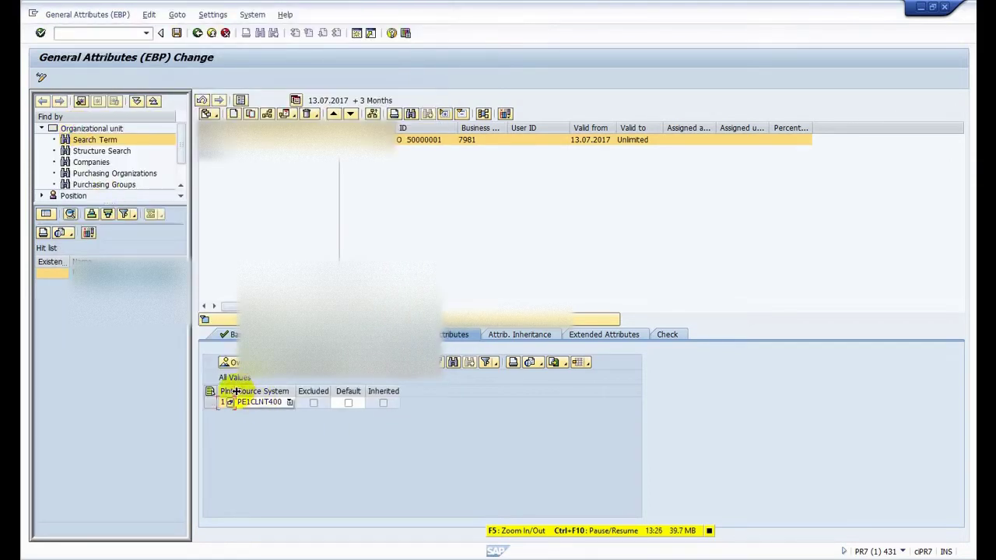
pyautogui.moveTo(236, 391); pyautogui.dragTo(270, 393)
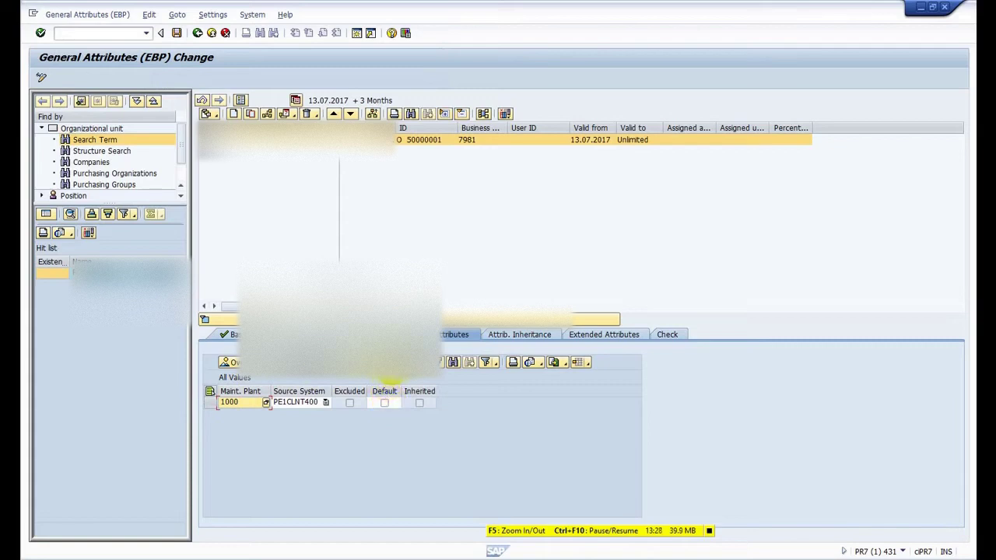
# Step: Add maintenance plant 1100 (BSP Non-Works) with source system PE1CLNT400
pyautogui.click(325, 402)
pyautogui.click(324, 403)
pyautogui.click(294, 414)
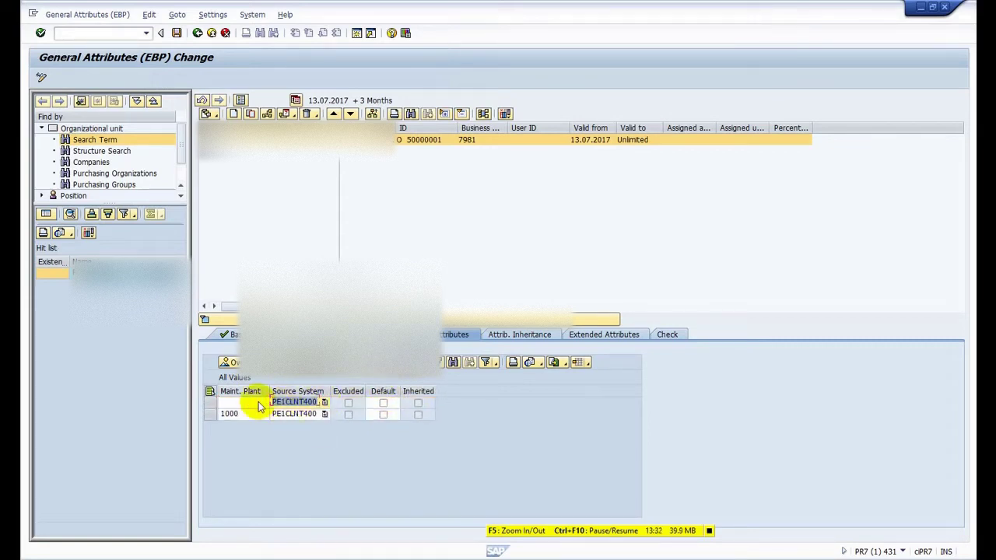
pyautogui.click(260, 402)
pyautogui.click(263, 402)
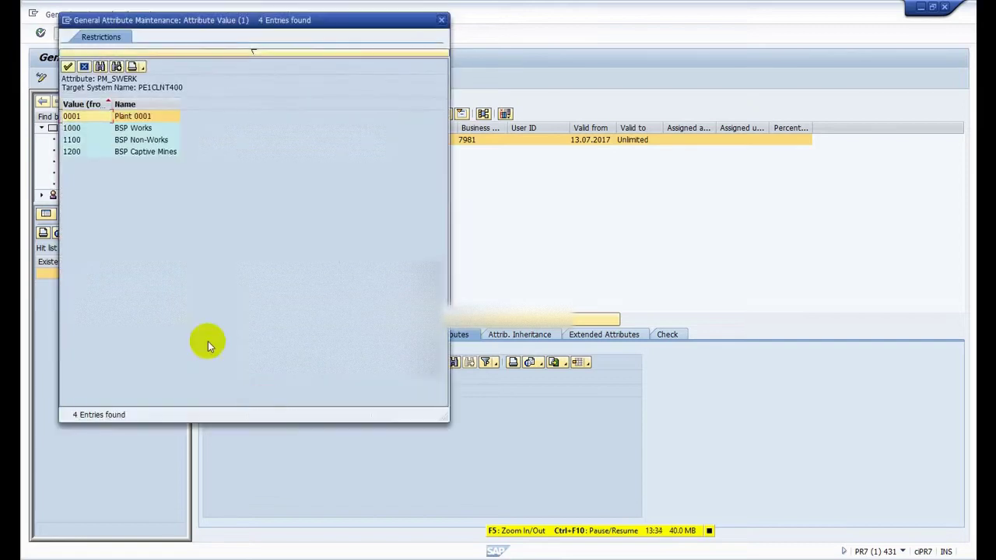
pyautogui.doubleClick(132, 138)
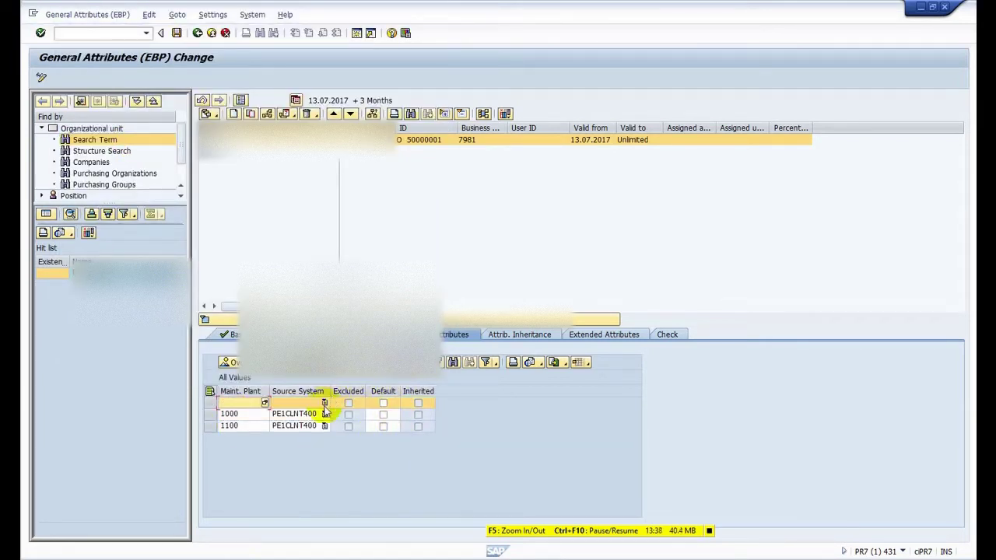
pyautogui.click(324, 403)
pyautogui.click(294, 413)
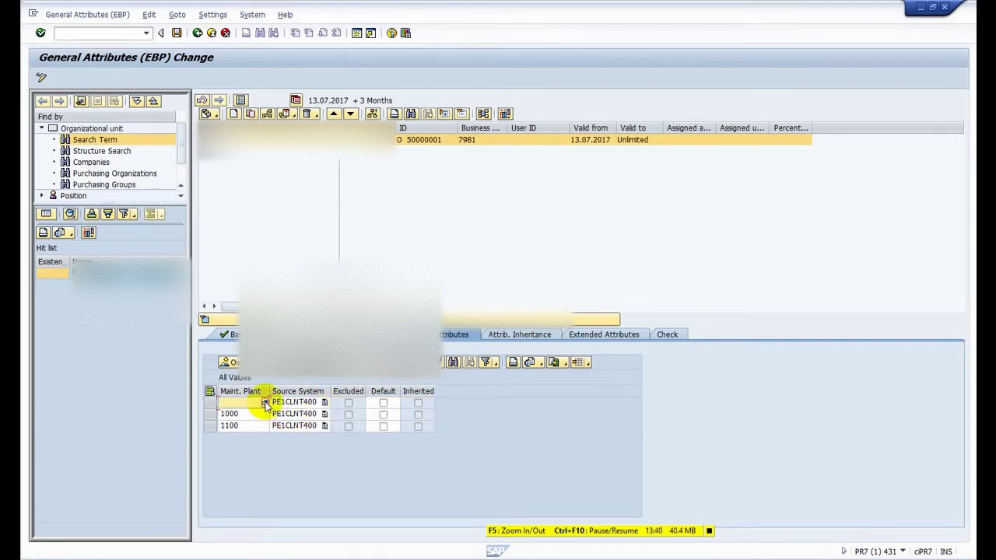
pyautogui.click(265, 404)
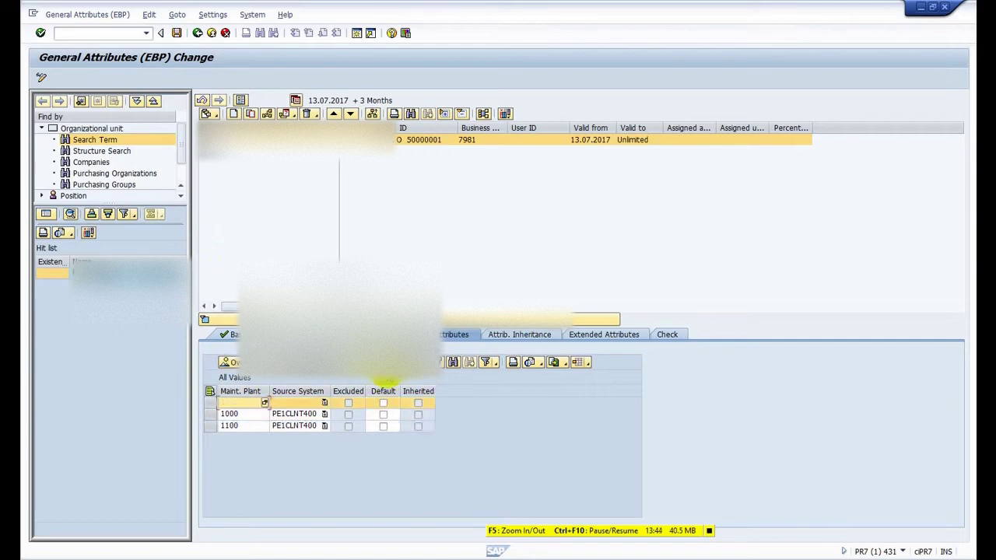
# Step: Add maintenance plant 1200 (BSP Captive Mines) with source system PE1CLNT400 and save the attributes
pyautogui.click(325, 402)
pyautogui.click(293, 413)
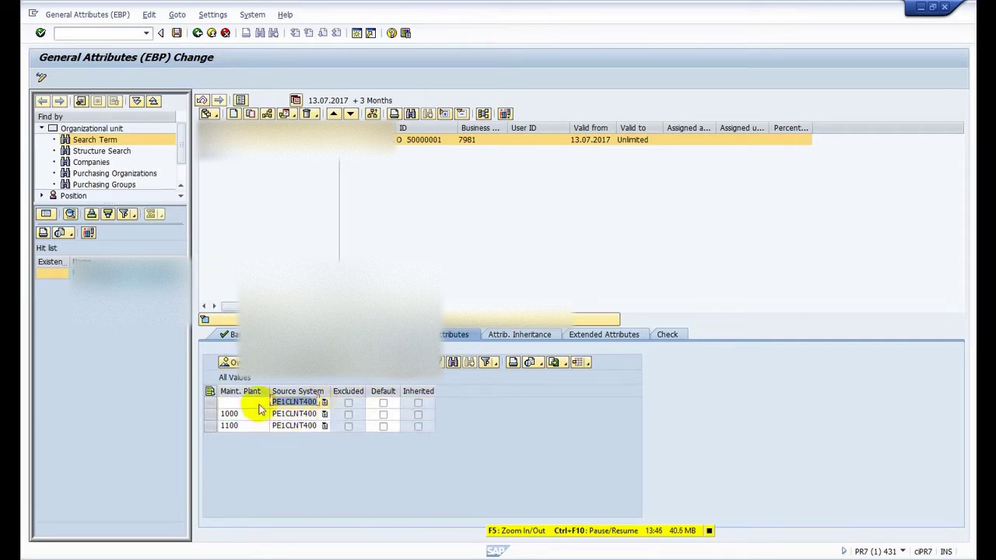
pyautogui.click(263, 402)
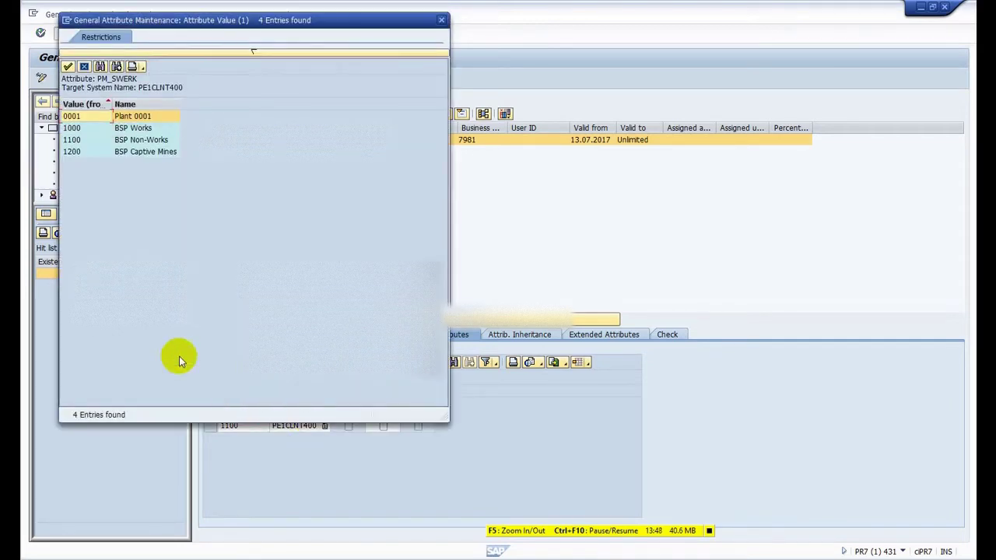
pyautogui.doubleClick(71, 150)
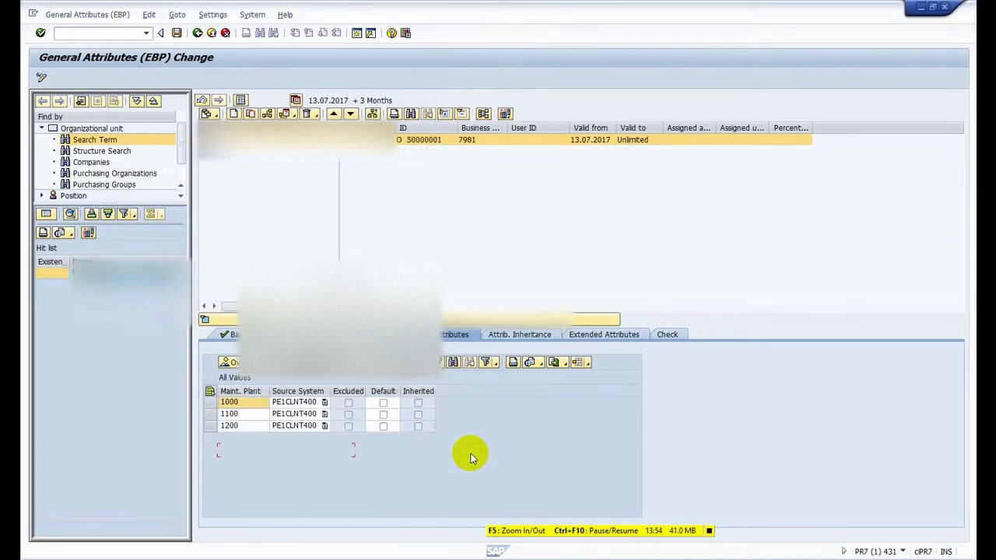
pyautogui.click(176, 33)
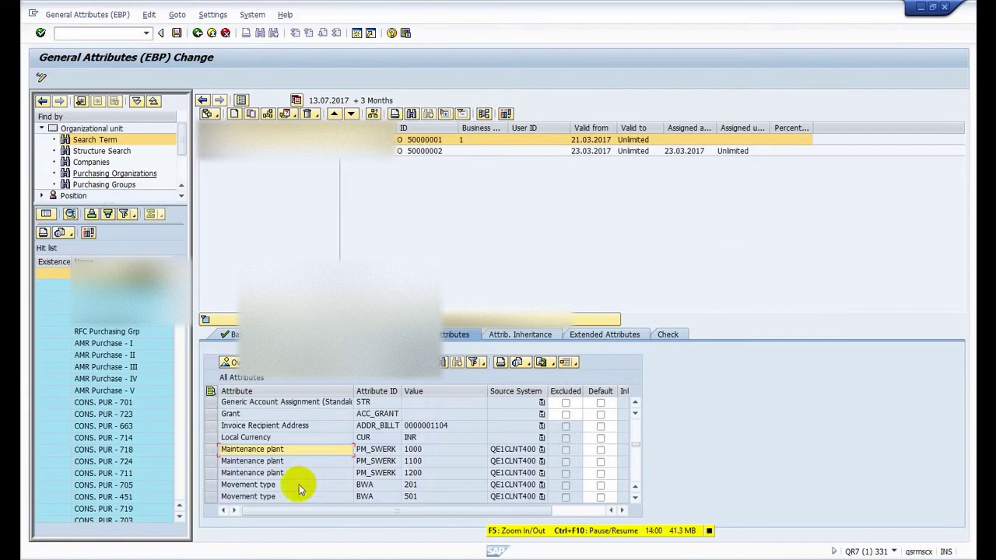
# Step: Look up the Movement type values in the QR7 attributes session and return to PR7
pyautogui.click(299, 485)
pyautogui.scroll(-2, 335, 490)
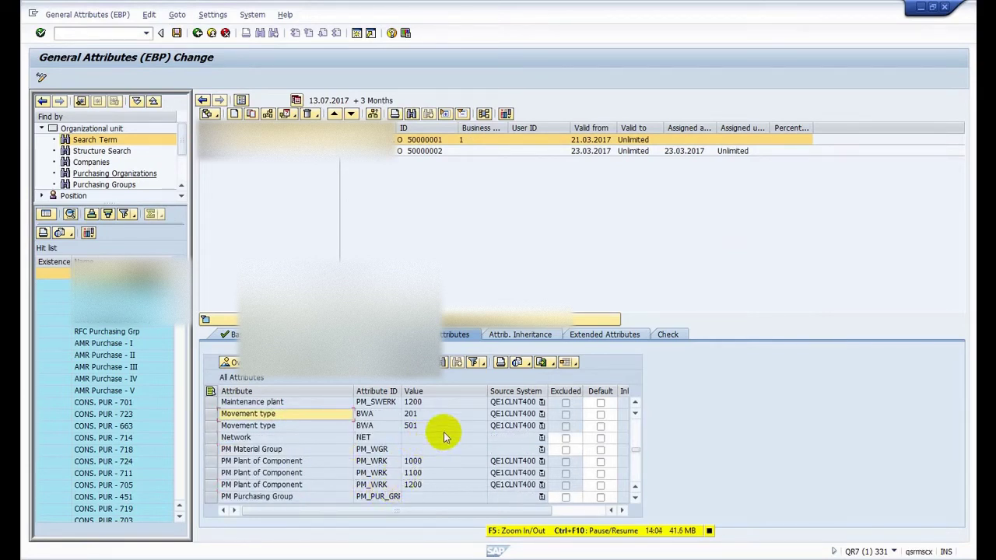
pyautogui.hotkey('ctrl', 's')
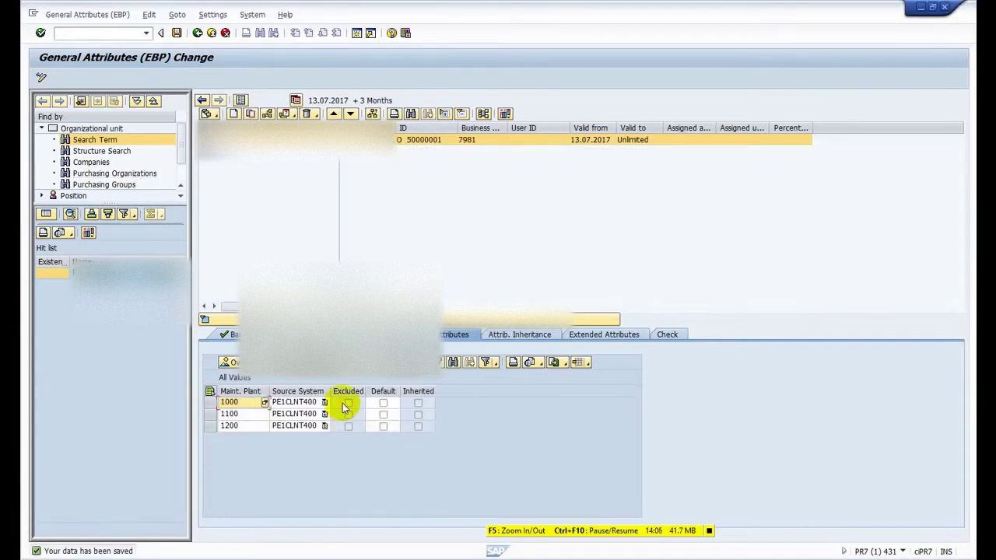
# Step: For the Movement type attribute, set source system PE1CLNT400 and movement type 201 (GI for cost center), rechecking the QR7 reference values
pyautogui.click(344, 373)
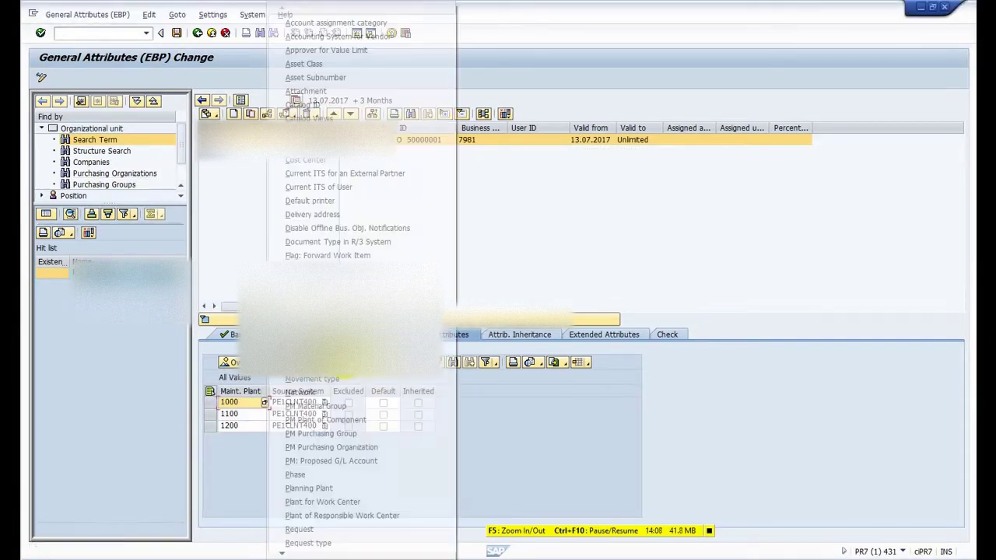
pyautogui.click(329, 380)
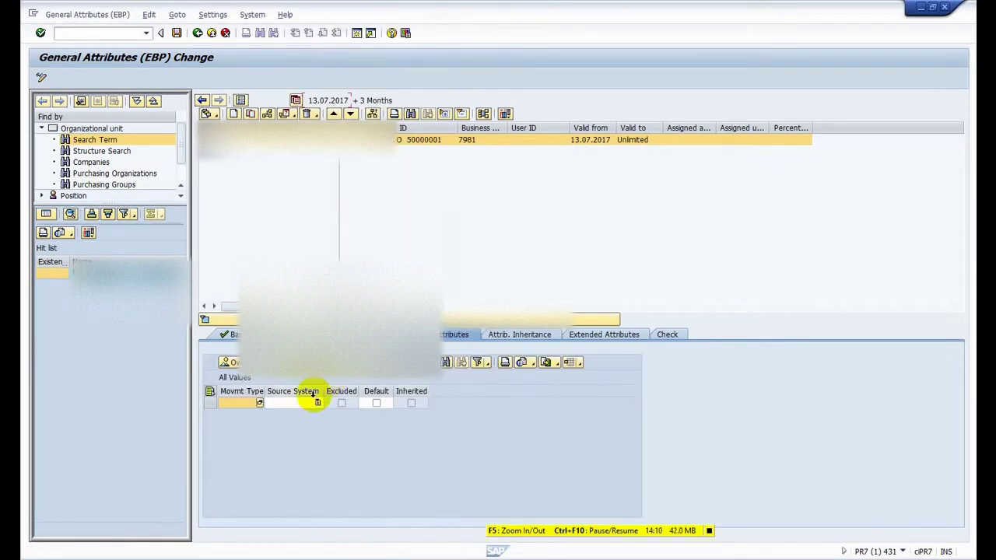
pyautogui.click(318, 402)
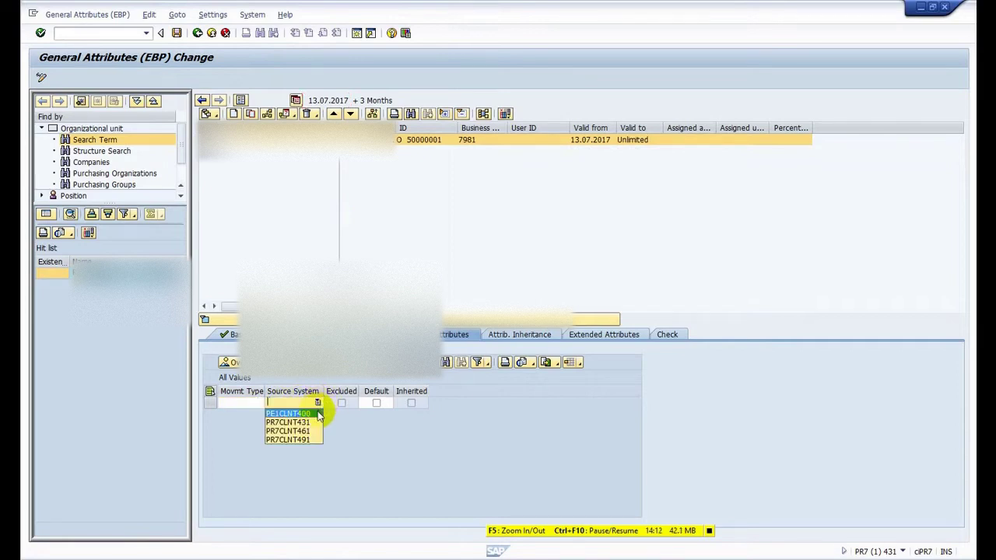
pyautogui.click(317, 414)
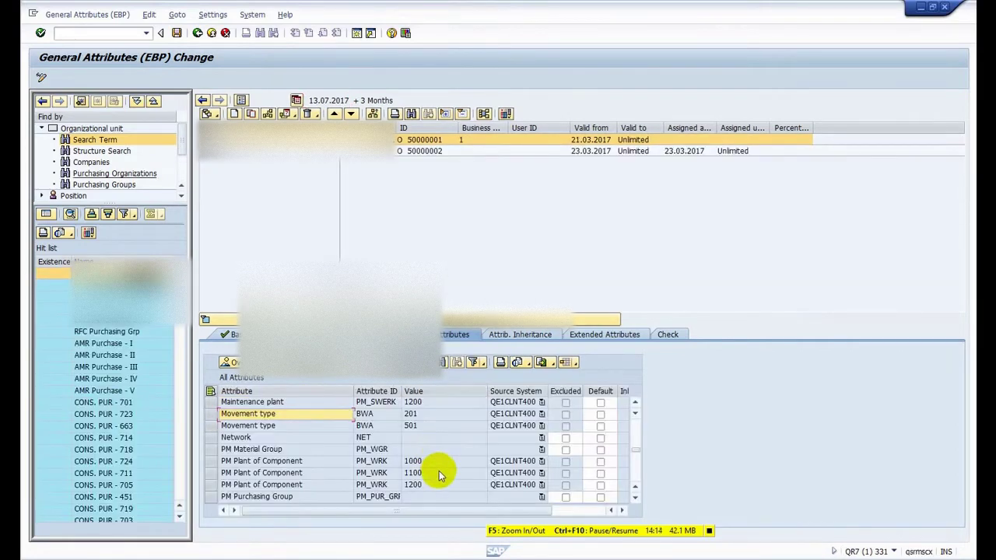
pyautogui.click(438, 476)
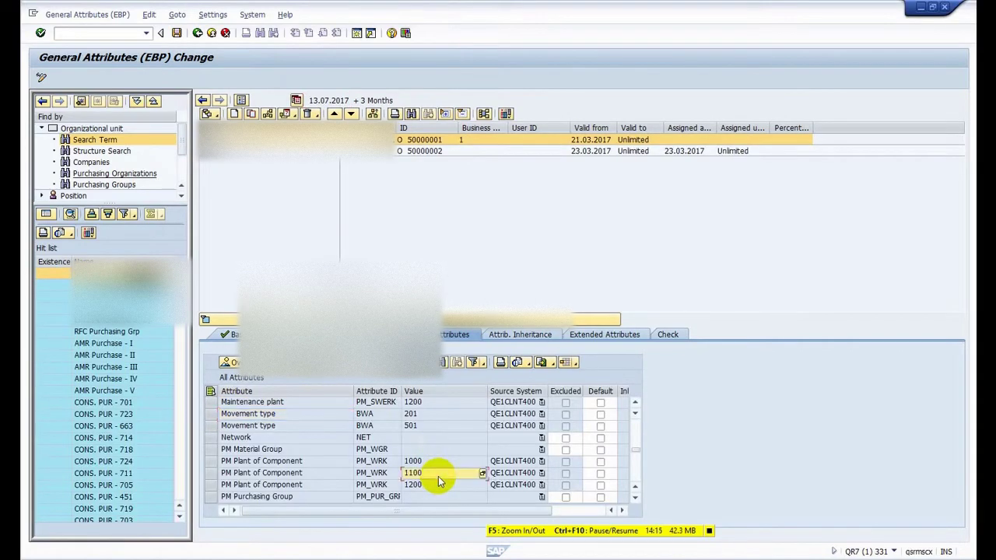
pyautogui.click(435, 414)
pyautogui.hotkey('alt', 'Tab')
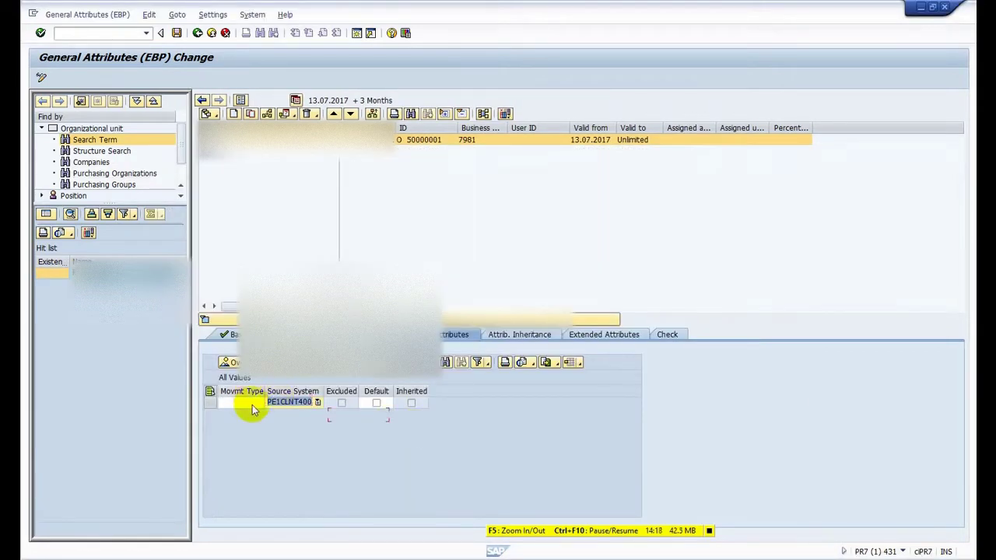
pyautogui.click(252, 403)
pyautogui.click(260, 403)
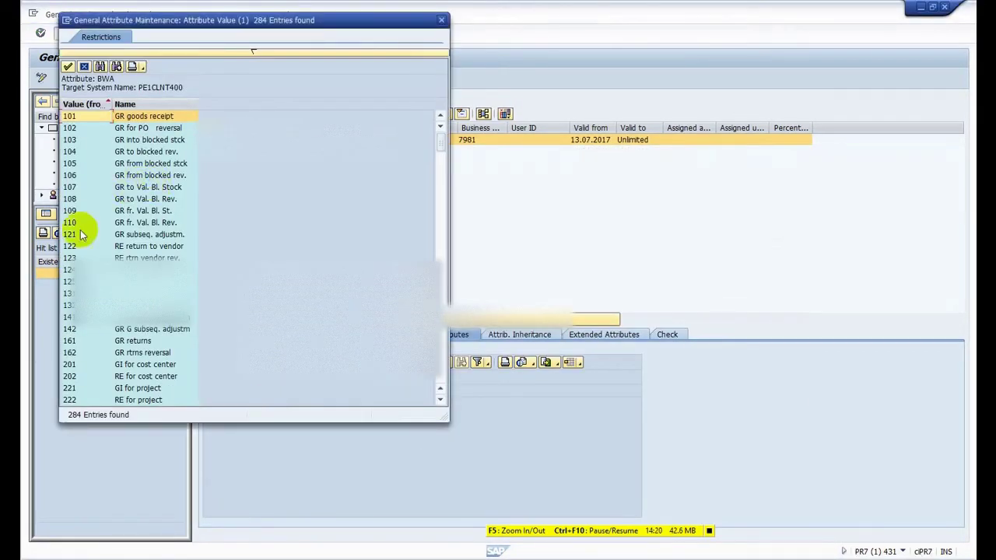
pyautogui.doubleClick(129, 364)
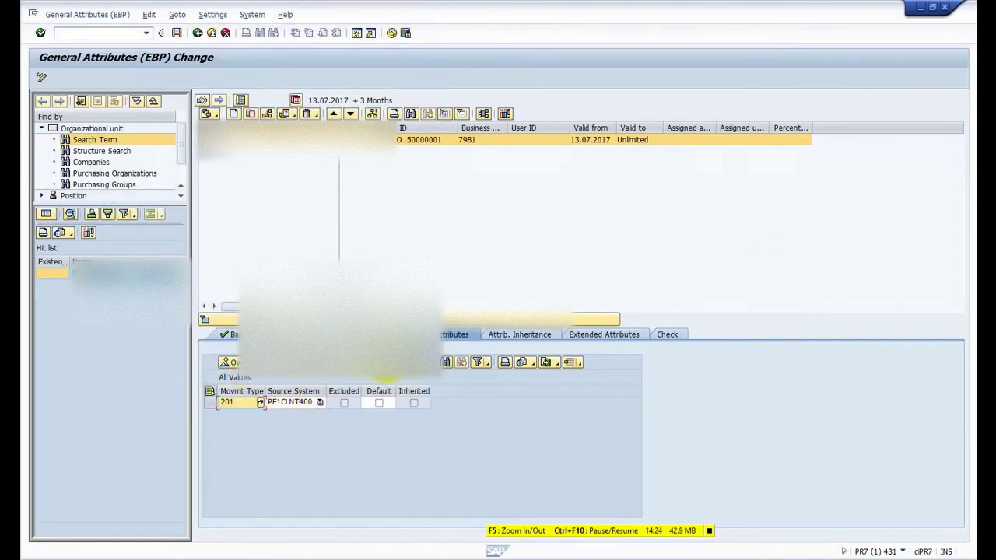
# Step: Add movement type 501 (Receipt w/o PO) with source system PE1CLNT400 and save the attributes
pyautogui.click(380, 363)
pyautogui.click(321, 402)
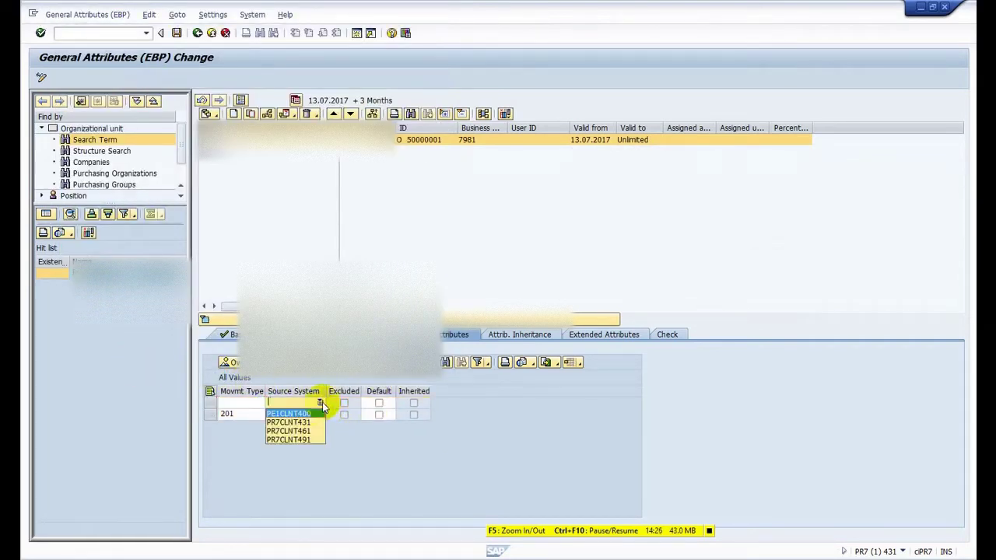
pyautogui.click(306, 414)
pyautogui.click(256, 403)
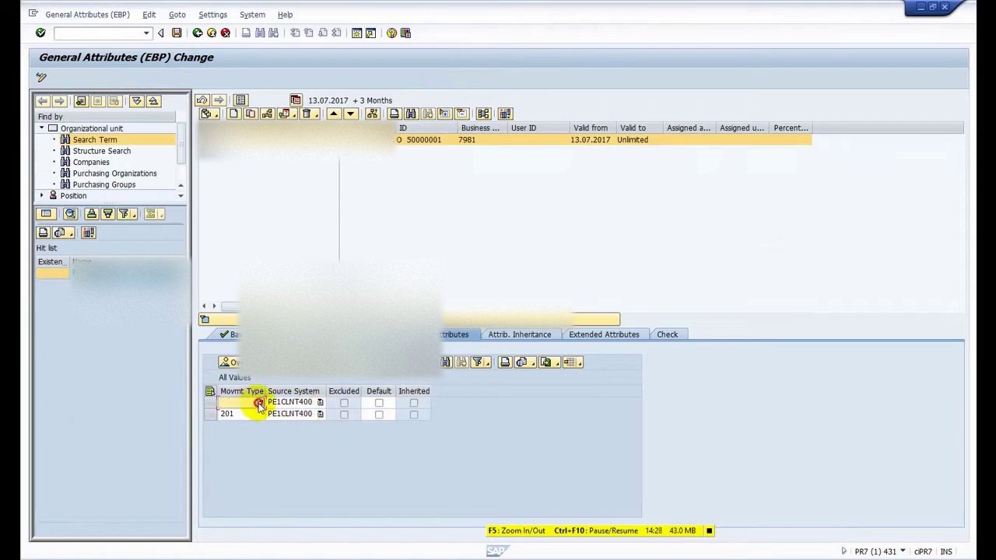
pyautogui.click(259, 403)
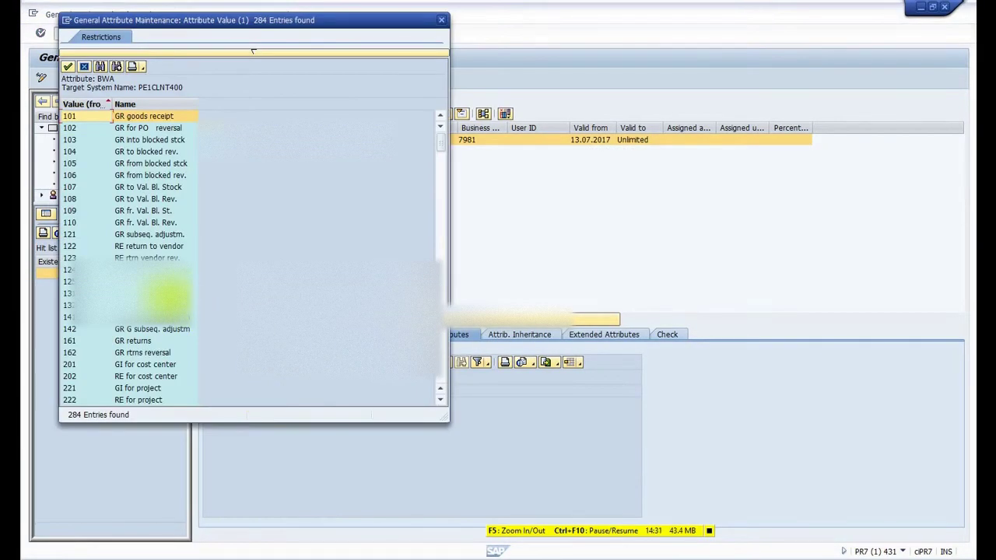
pyautogui.scroll(-10, 163, 292)
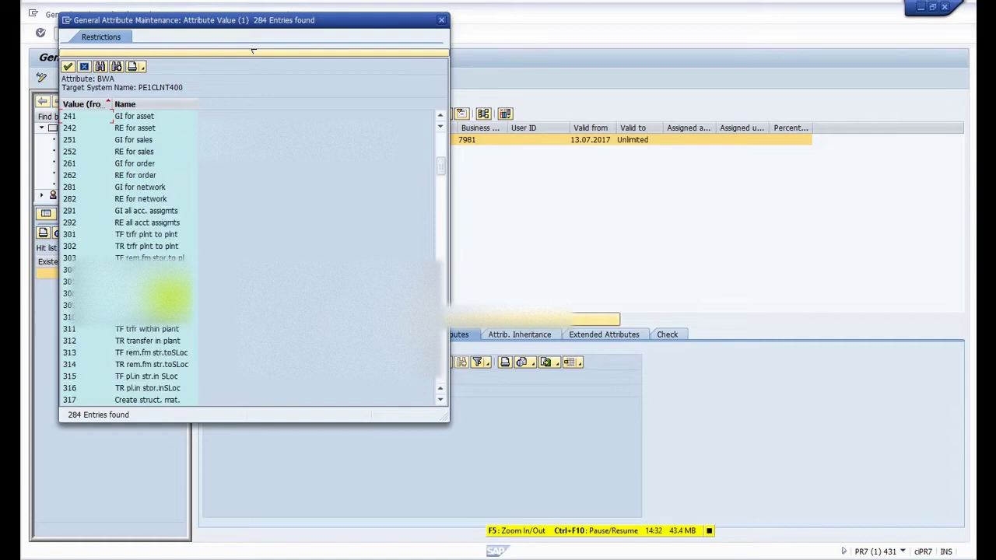
pyautogui.scroll(-10, 167, 296)
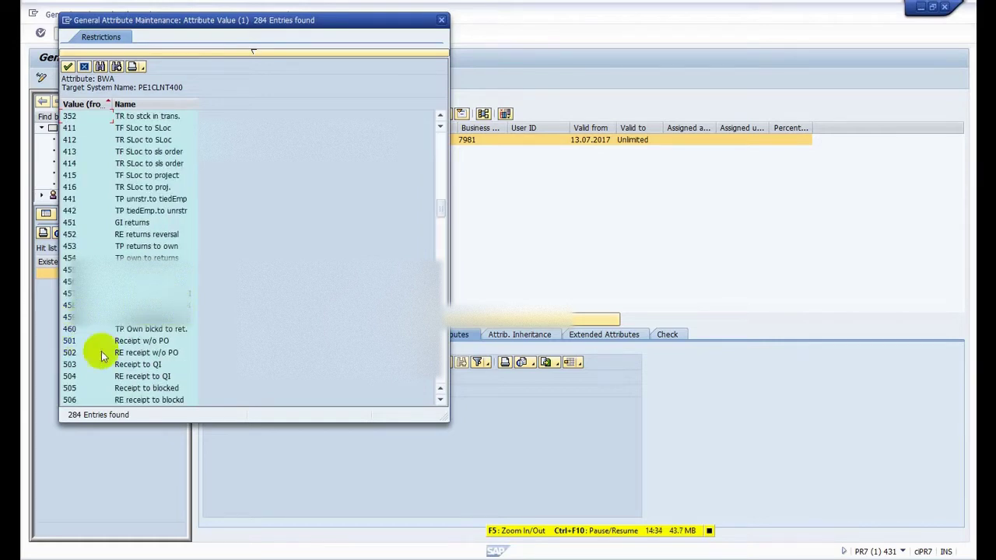
pyautogui.click(149, 342)
pyautogui.doubleClick(154, 342)
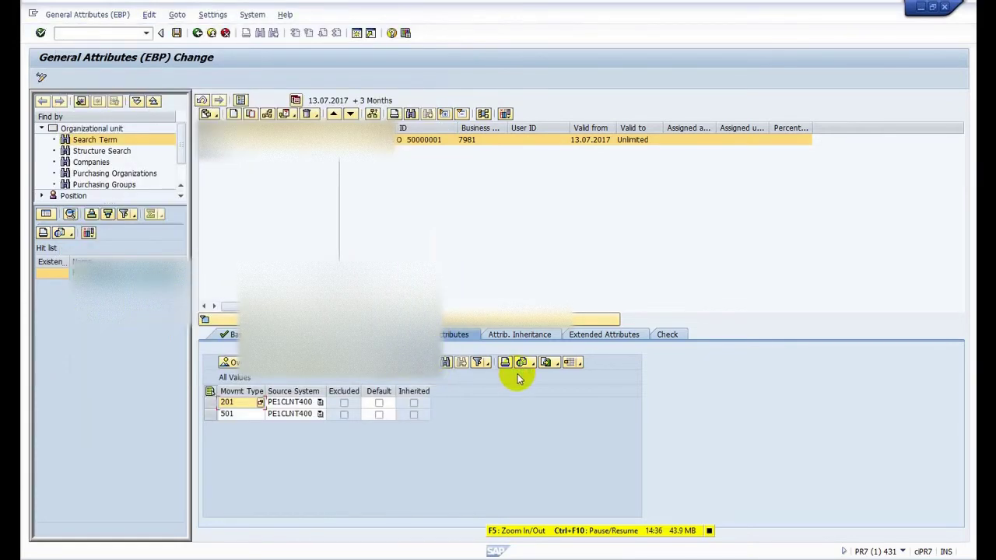
pyautogui.click(177, 33)
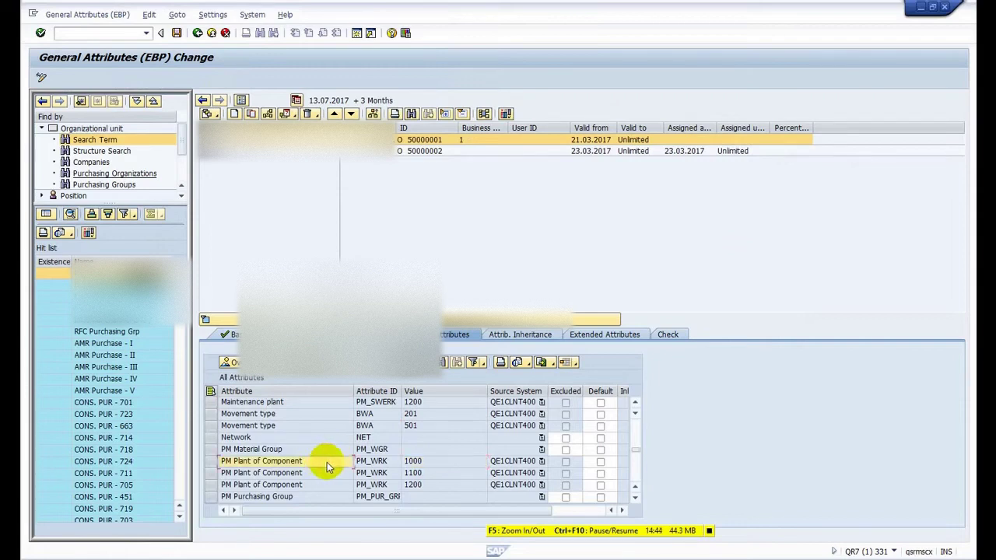
# Step: Look up the PM Plant of Component values in the QR7 attributes session and return to PR7
pyautogui.scroll(-1, 350, 458)
pyautogui.scroll(3, 356, 460)
pyautogui.scroll(-2, 356, 460)
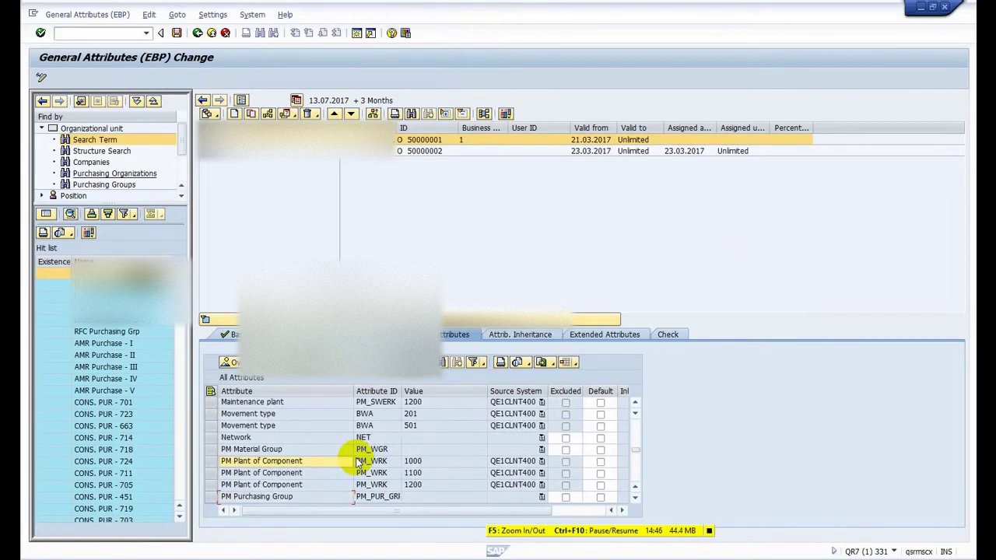
pyautogui.scroll(-1, 356, 461)
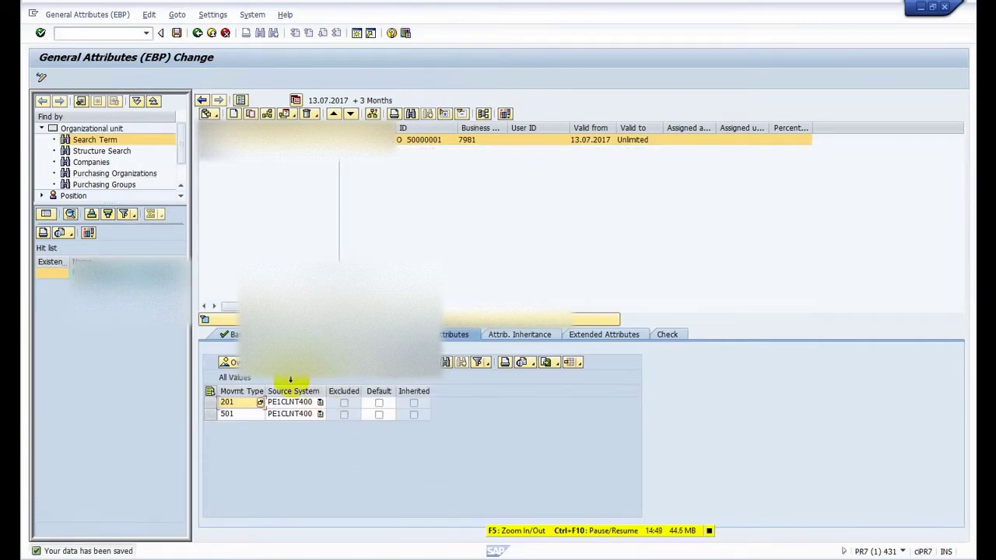
# Step: For the PM Plant of Component attribute, set source system PE1CLNT400 and plant 1000 (BSP Works)
pyautogui.click(323, 363)
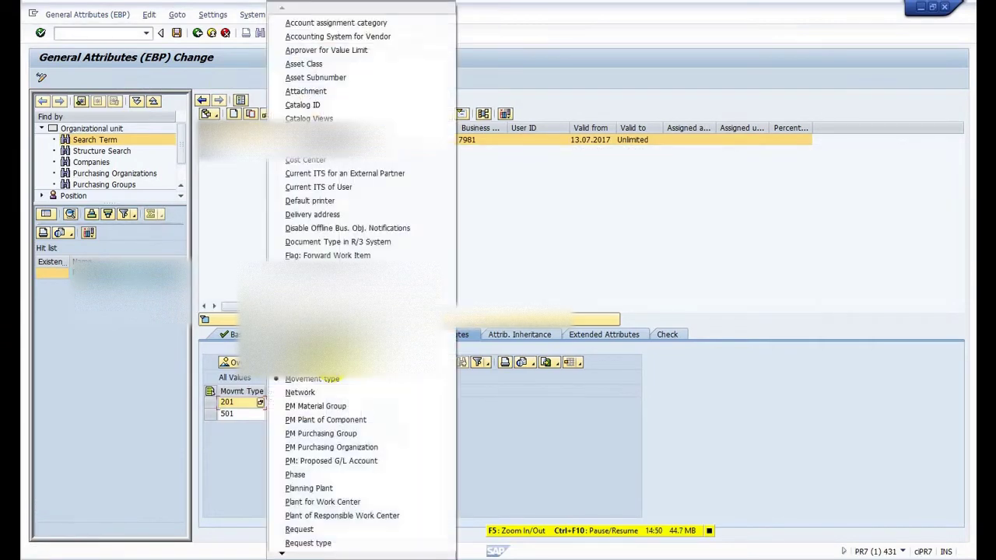
pyautogui.click(328, 421)
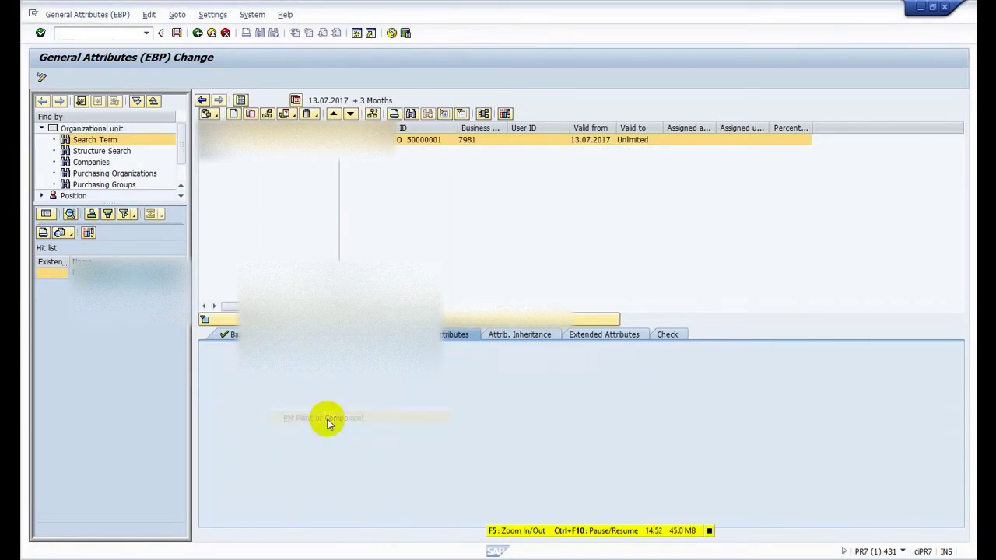
pyautogui.click(310, 402)
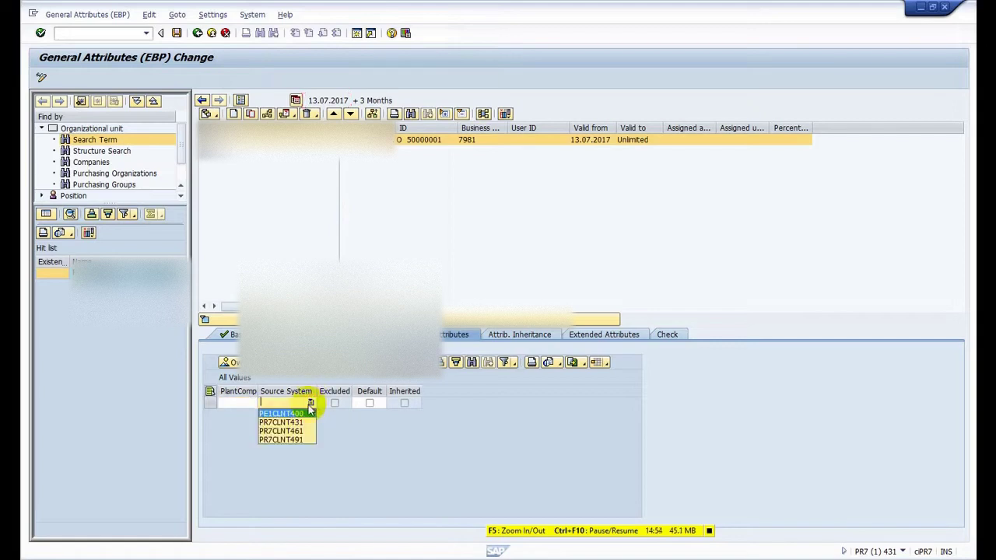
pyautogui.click(306, 414)
pyautogui.click(243, 403)
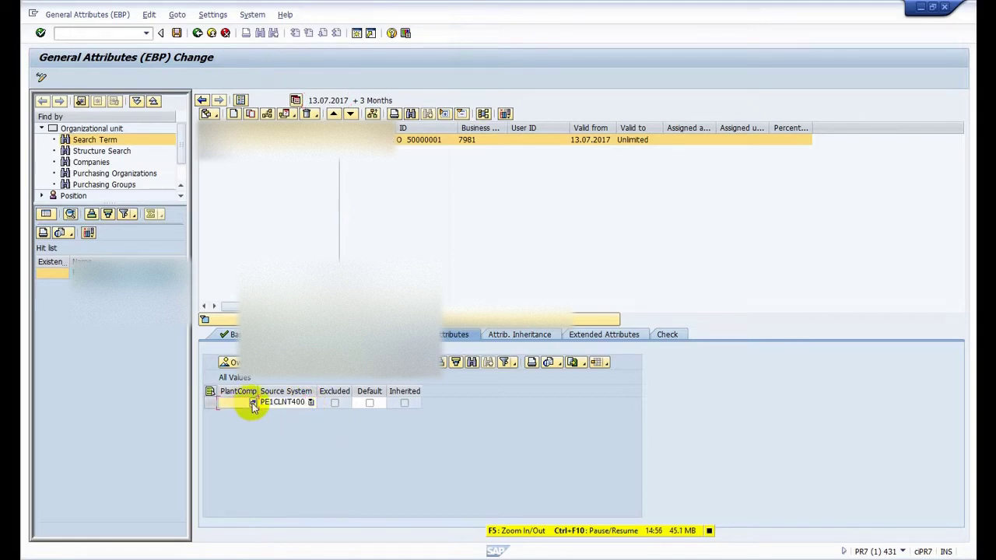
pyautogui.click(254, 402)
pyautogui.doubleClick(75, 127)
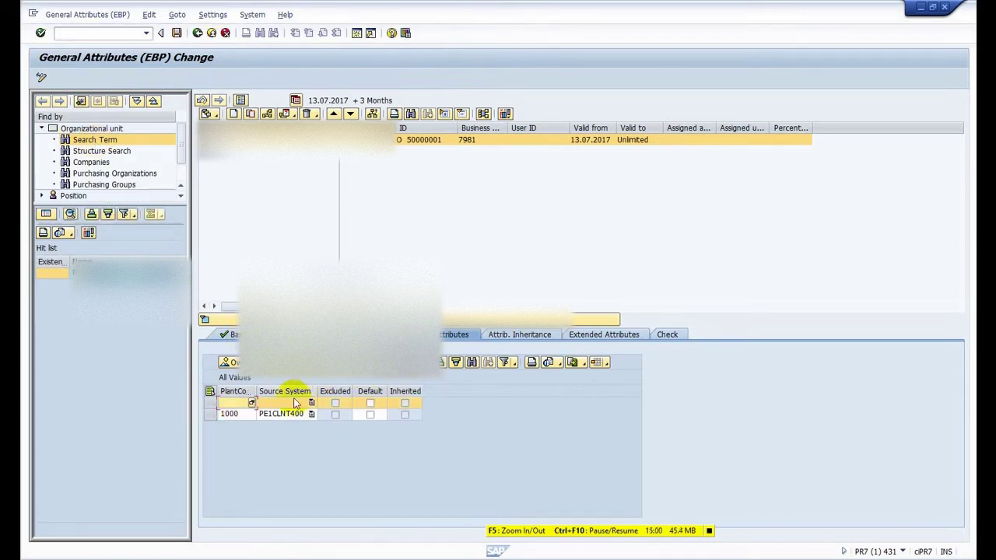
# Step: Add component plant 1100 (BSP Non-Works) with source system PE1CLNT400
pyautogui.click(312, 402)
pyautogui.click(268, 413)
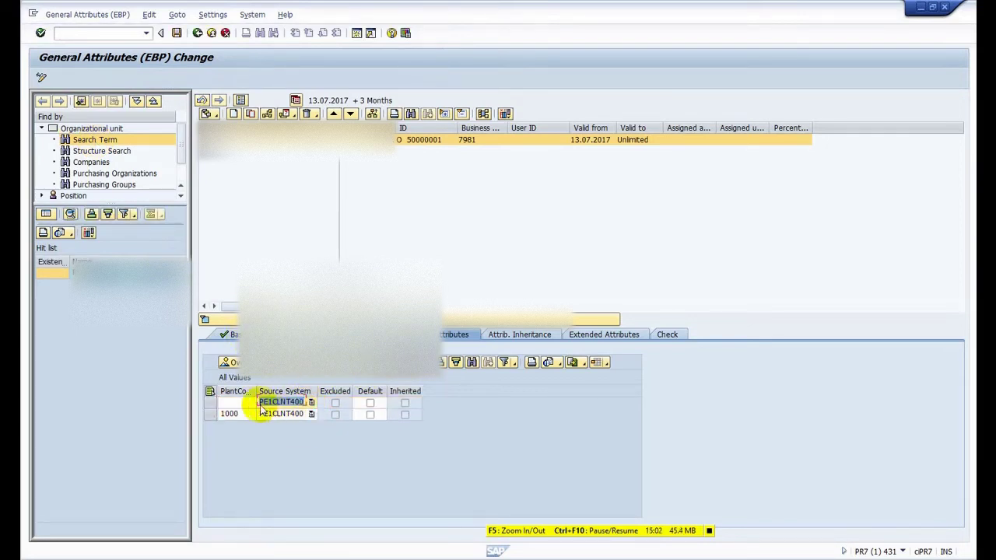
pyautogui.click(253, 403)
pyautogui.click(251, 403)
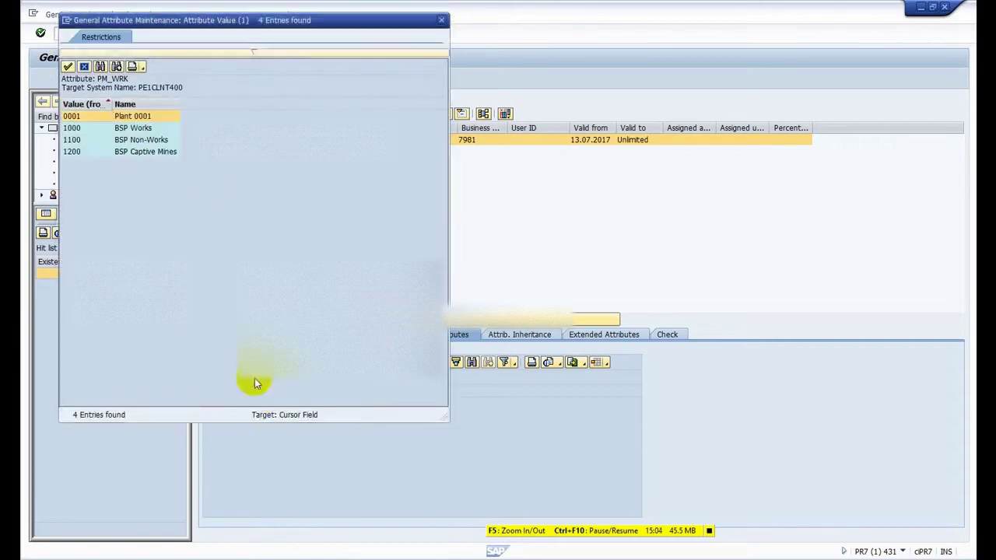
pyautogui.click(127, 139)
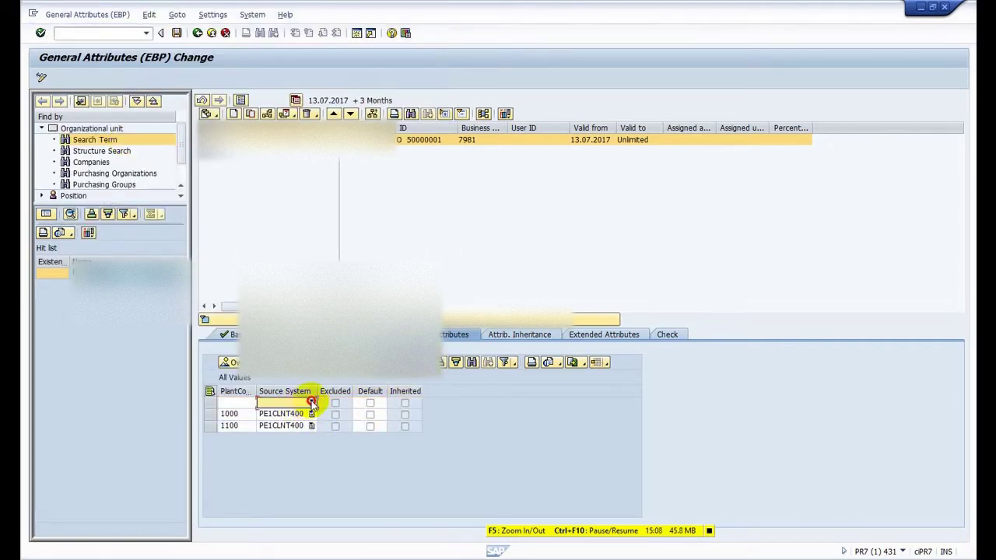
# Step: Add component plant 1200 (BSP Captive Mines) with source system PE1CLNT400 and save the attributes
pyautogui.click(311, 402)
pyautogui.click(287, 411)
pyautogui.click(249, 403)
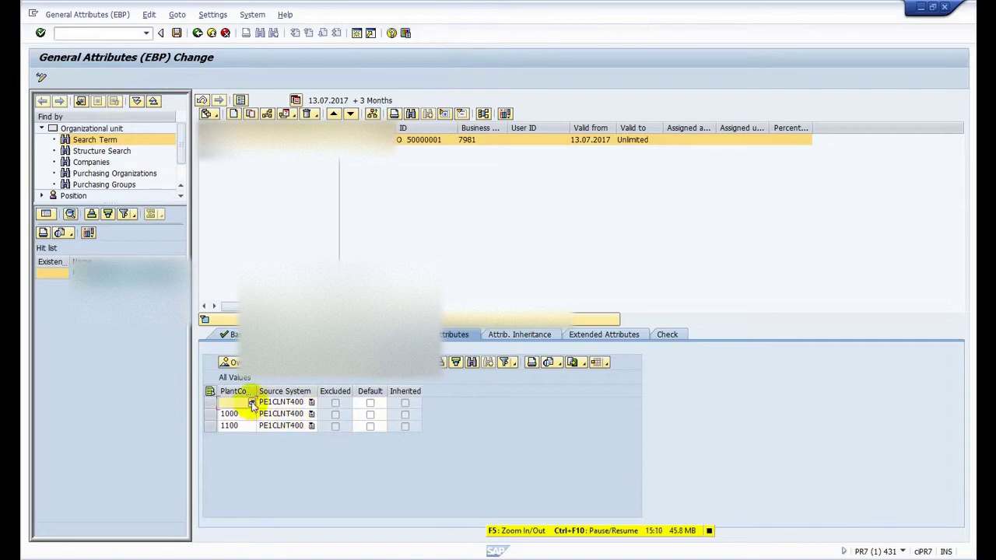
pyautogui.click(251, 402)
pyautogui.doubleClick(81, 153)
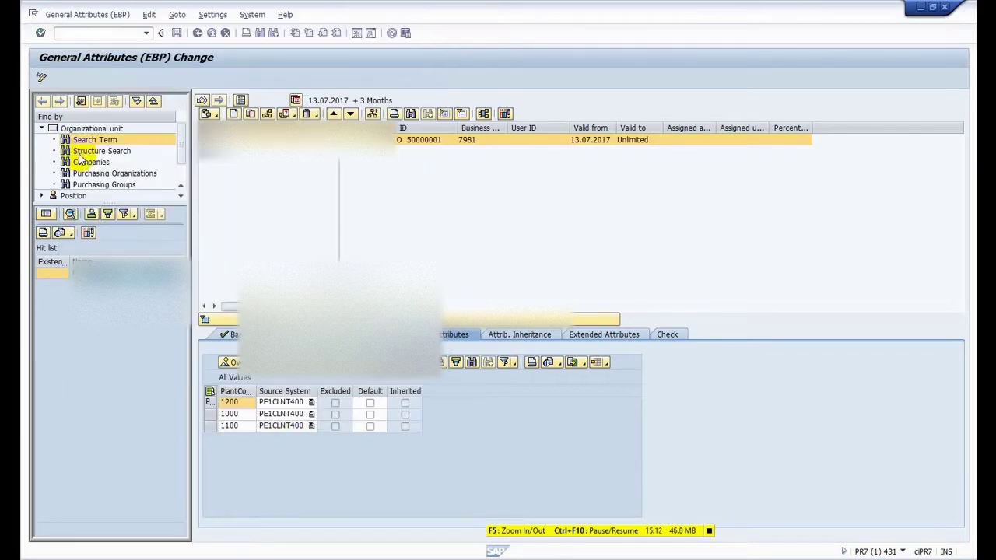
pyautogui.click(175, 32)
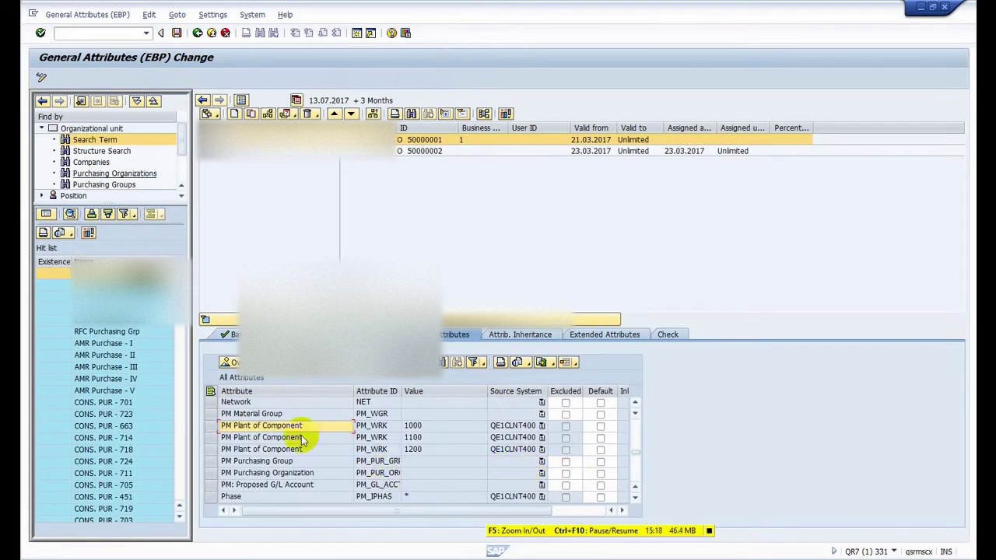
# Step: Look up the Phase and Planning Plant values in the QR7 attributes session and return to PR7
pyautogui.click(319, 495)
pyautogui.scroll(-2, 333, 488)
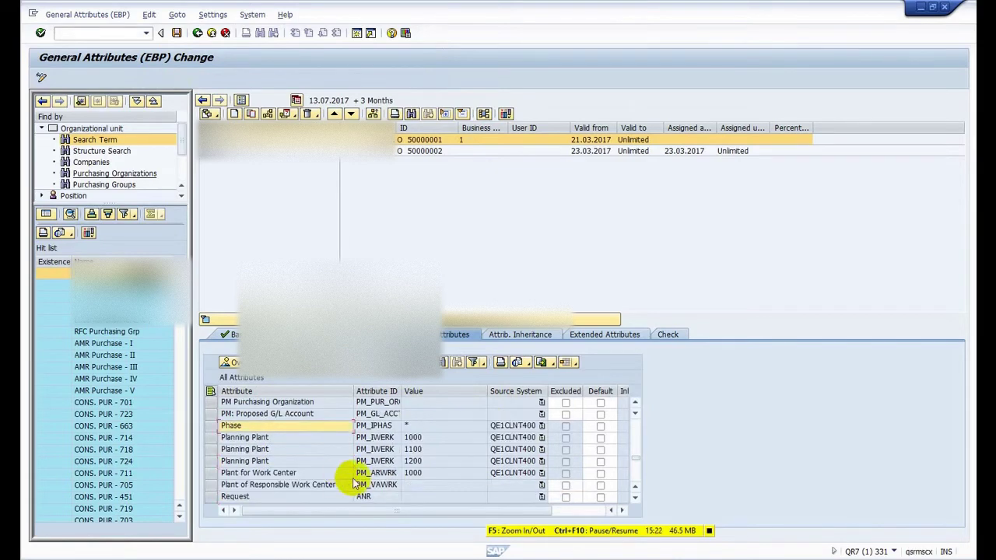
pyautogui.hotkey('alt', 'Tab')
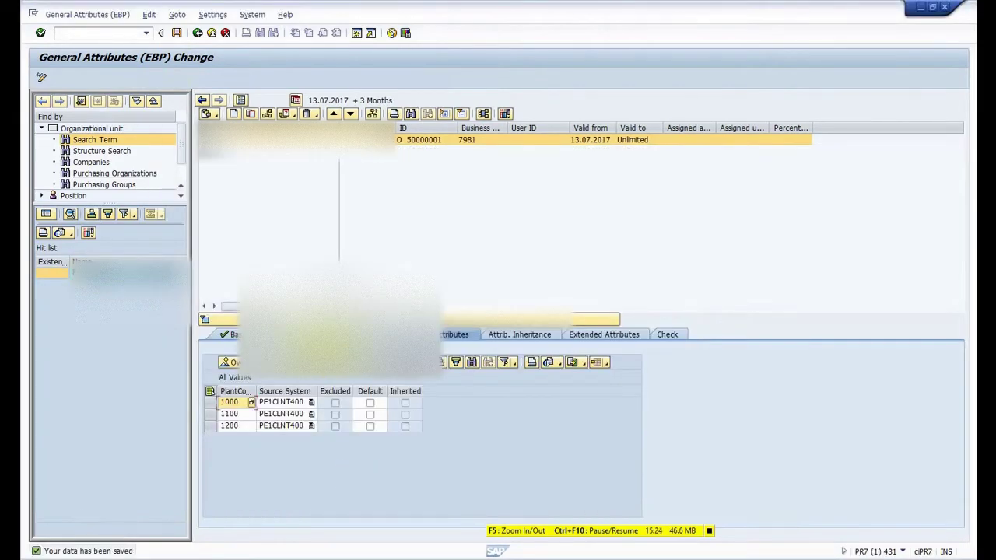
# Step: For the Phase attribute, set source system PE1CLNT400 and the phase value *
pyautogui.click(350, 375)
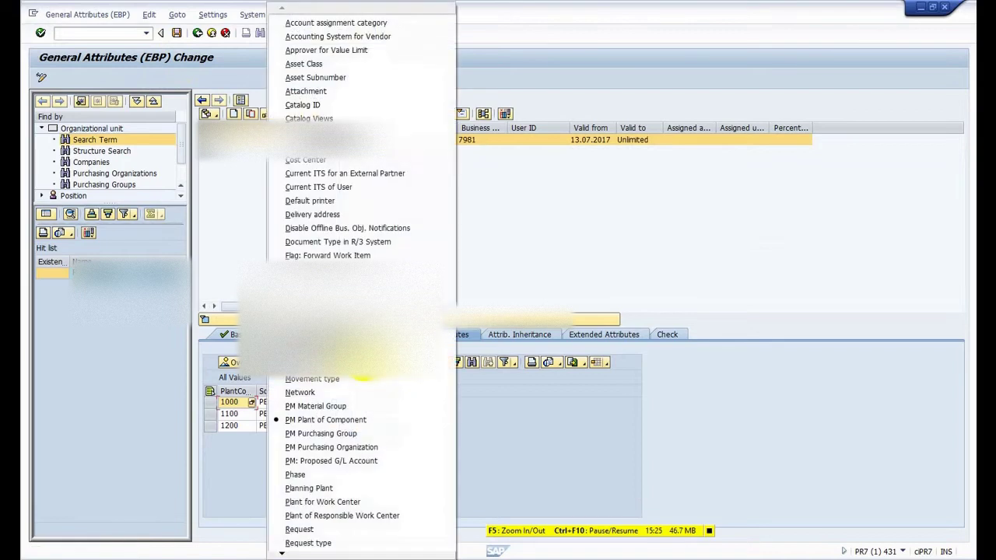
pyautogui.click(315, 474)
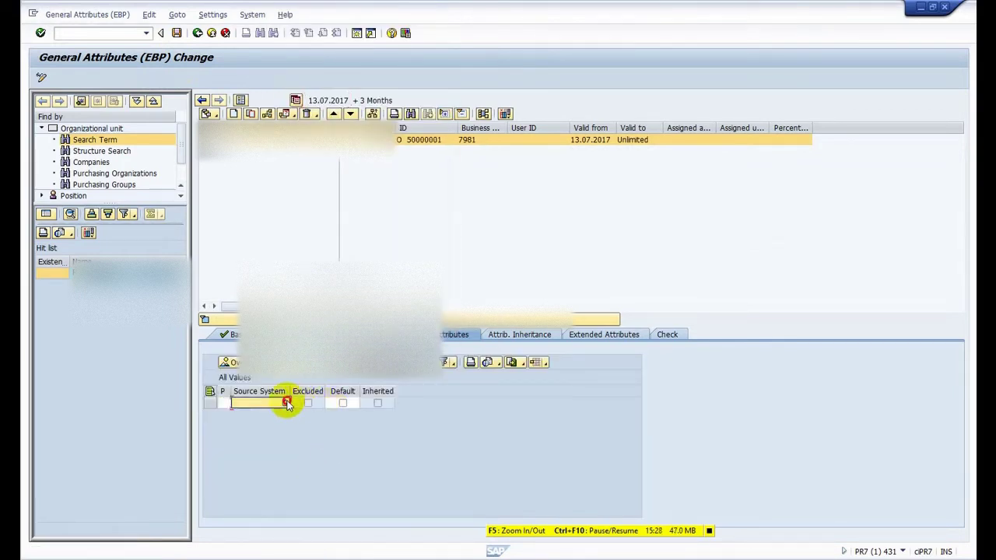
pyautogui.click(284, 402)
pyautogui.click(234, 412)
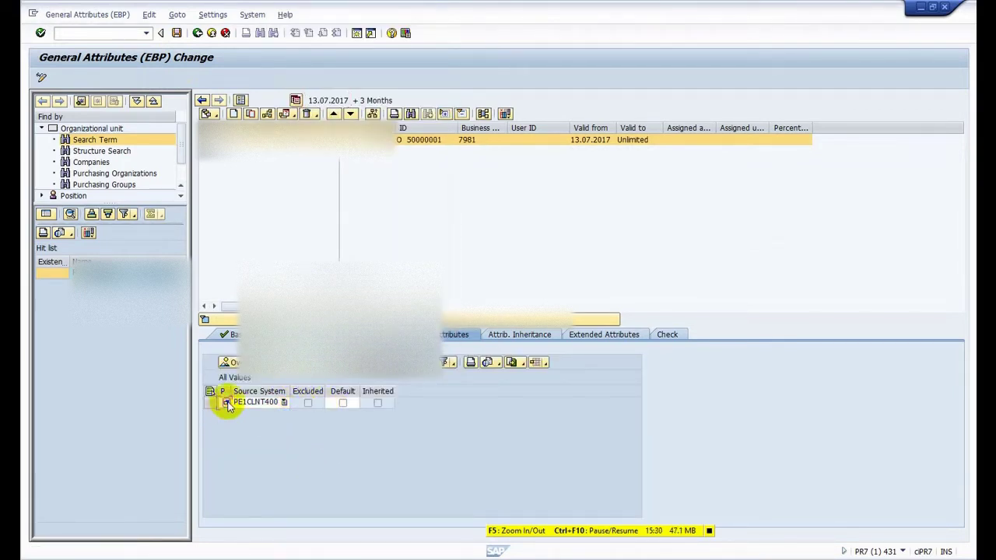
pyautogui.click(226, 402)
pyautogui.click(395, 168)
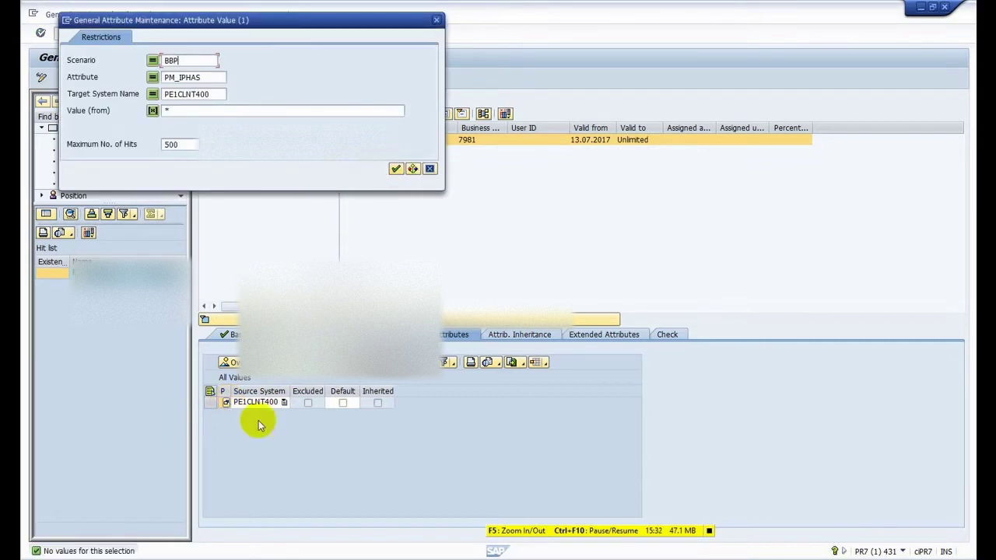
pyautogui.click(429, 168)
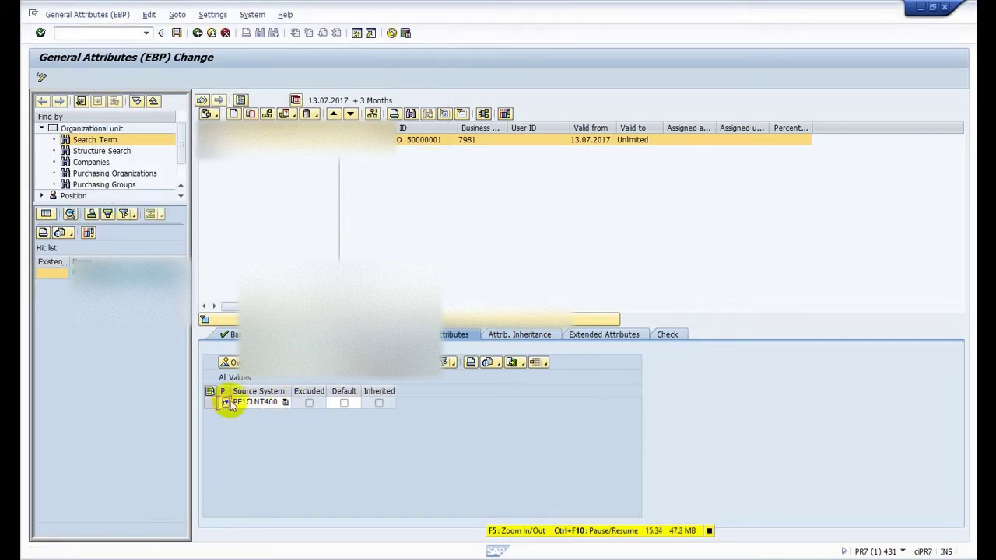
pyautogui.moveTo(228, 391); pyautogui.dragTo(249, 391)
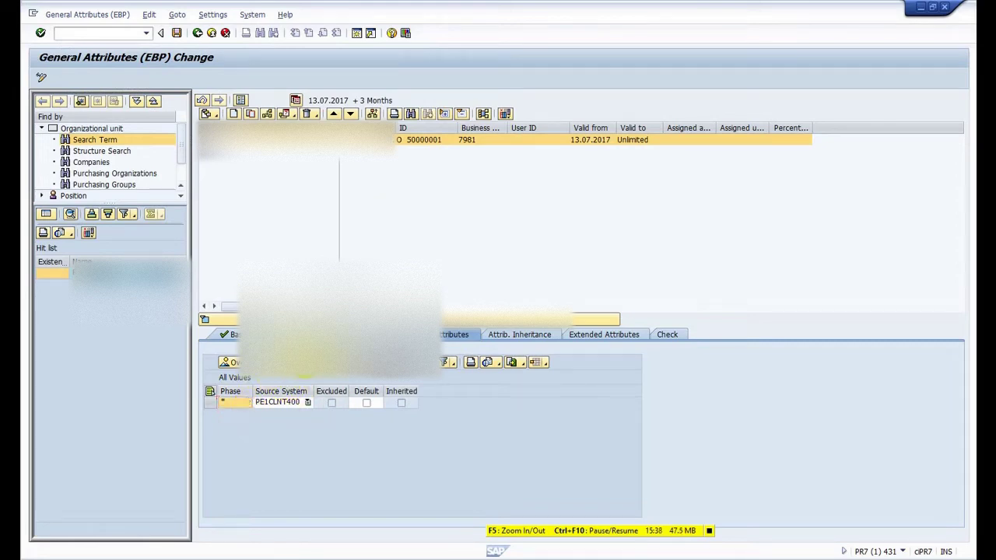
# Step: Switch to the Planning Plant attribute and try to assign source system PE1CLNT400 to its first row
pyautogui.click(307, 366)
pyautogui.click(366, 482)
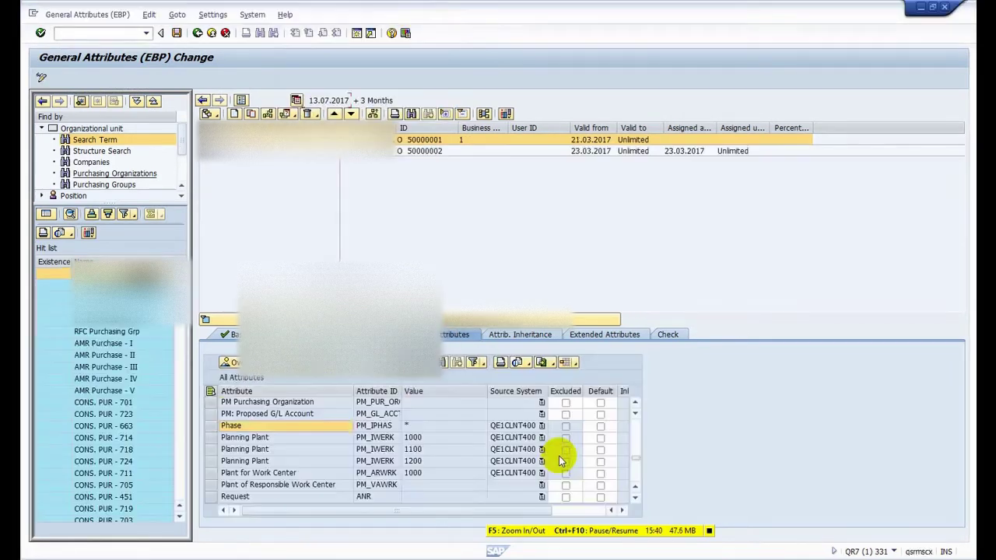
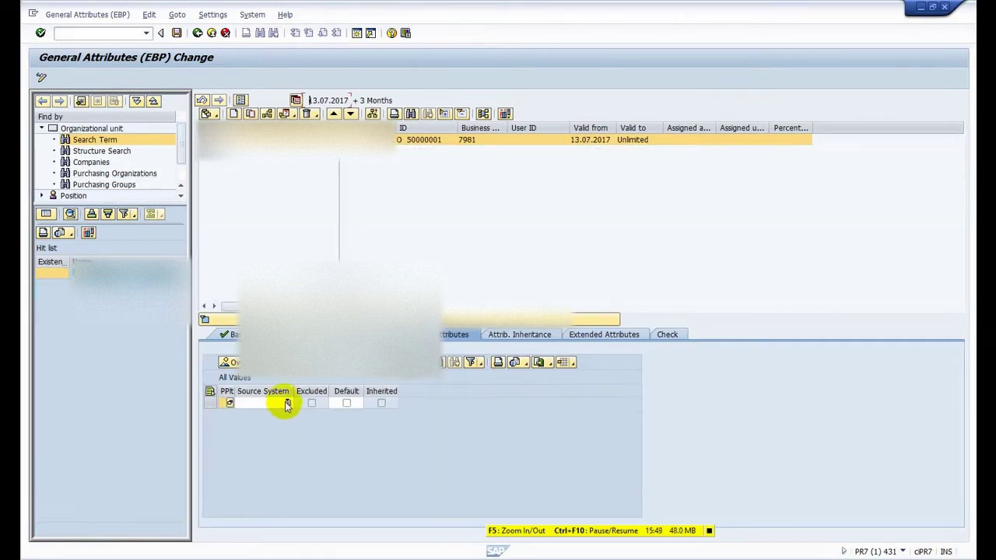
pyautogui.click(287, 403)
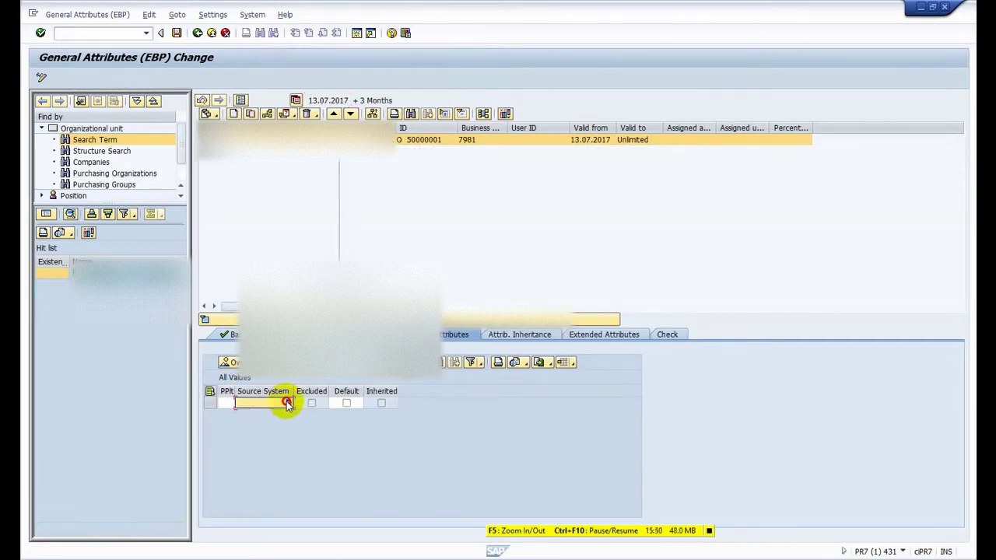
pyautogui.click(265, 413)
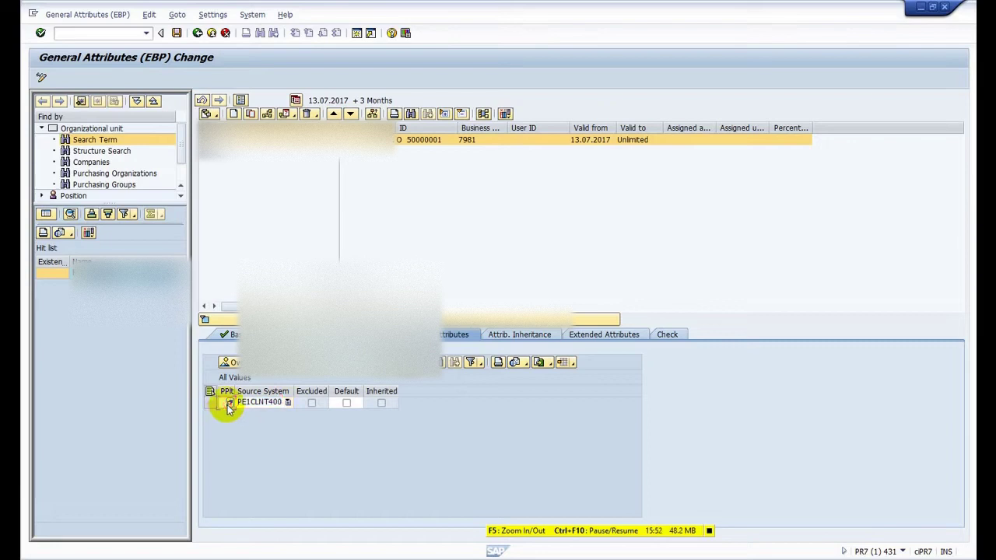
pyautogui.click(229, 406)
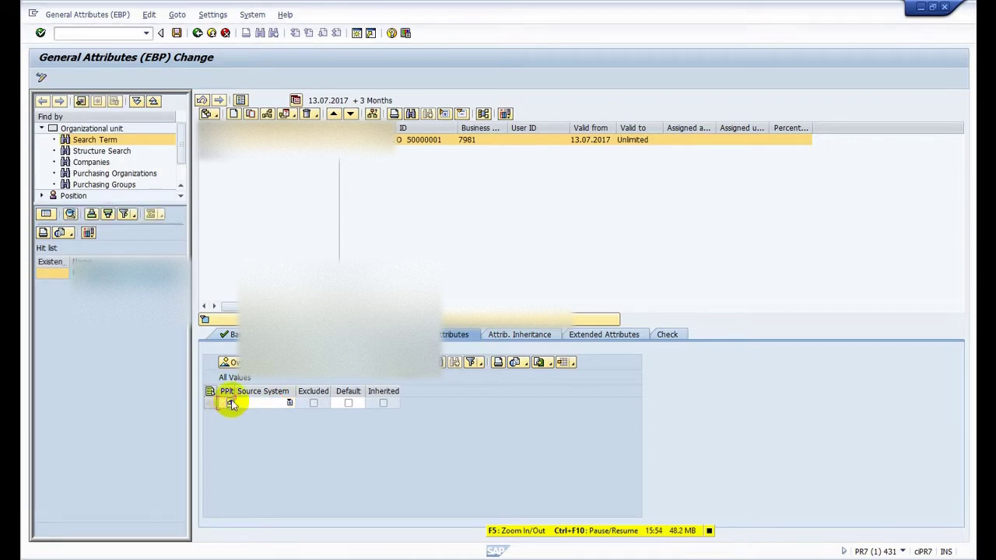
pyautogui.click(288, 402)
pyautogui.click(285, 411)
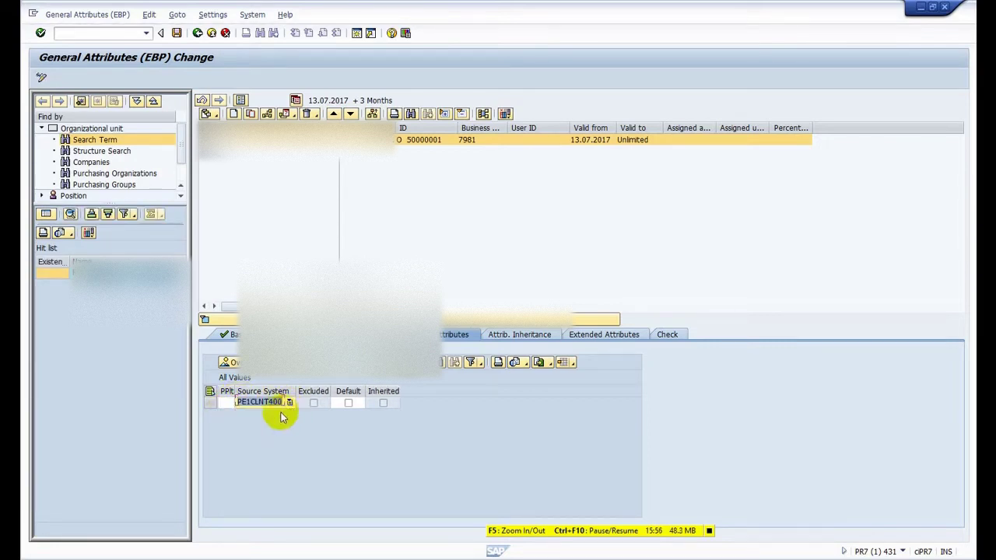
pyautogui.click(233, 403)
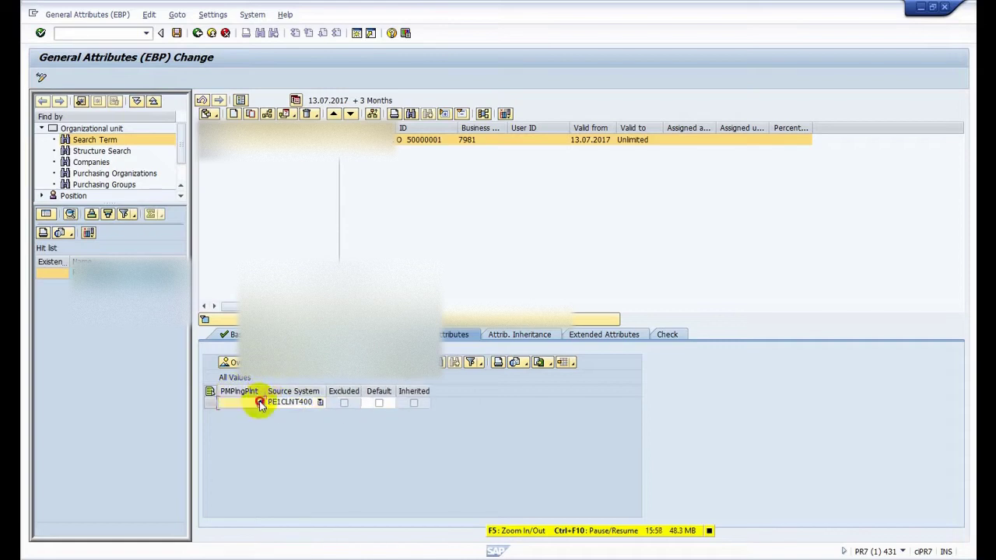
pyautogui.click(261, 404)
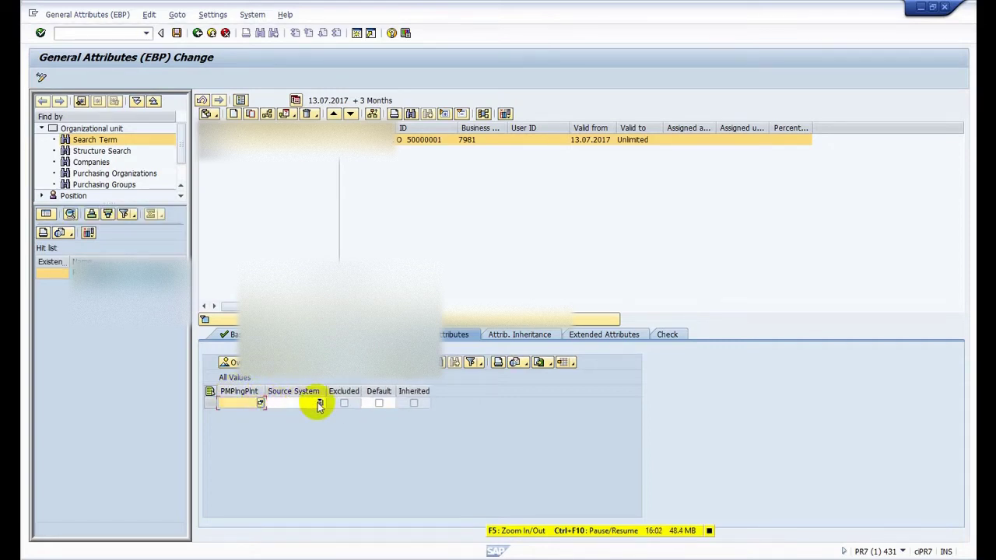
# Step: Set the first planning plant row to source system PE1CLNT400 and plant 1000 (BSP Works)
pyautogui.click(319, 403)
pyautogui.click(288, 411)
pyautogui.click(247, 408)
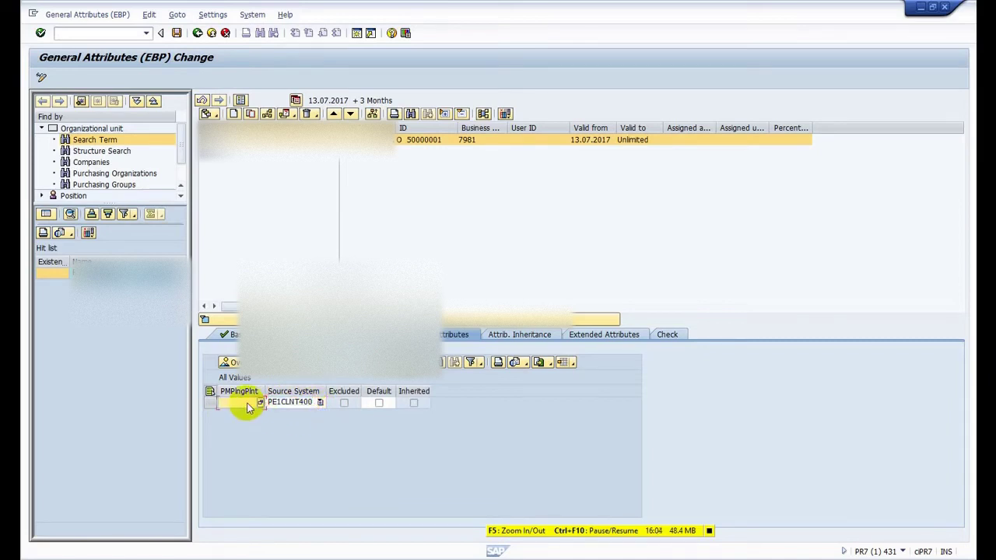
pyautogui.click(260, 403)
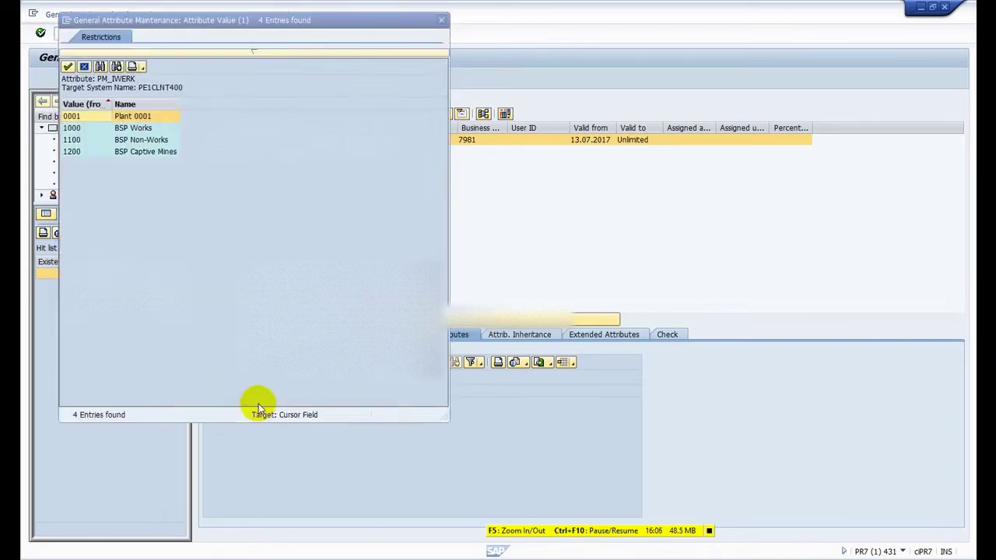
pyautogui.doubleClick(72, 129)
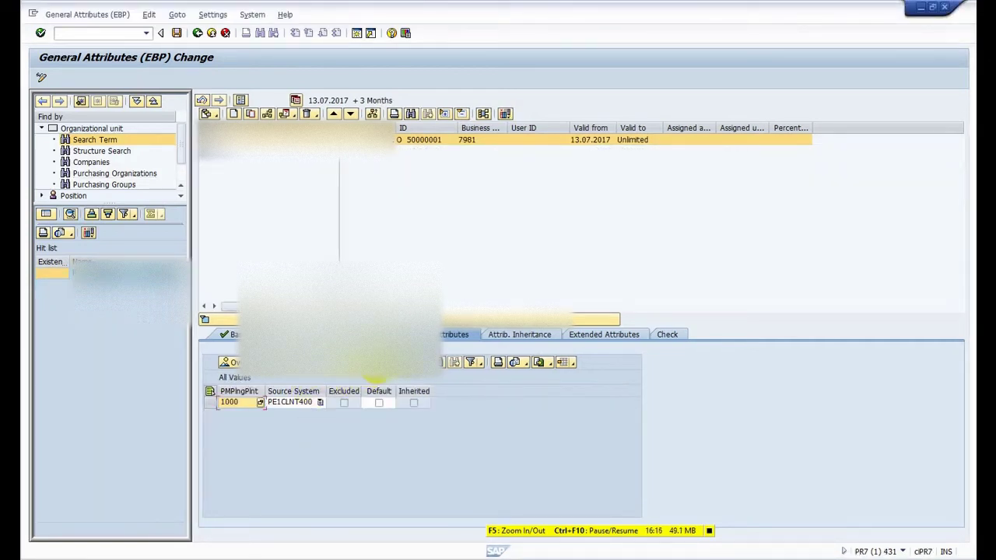
# Step: Add planning plant 1100 (BSP Non-Works) with source system PE1CLNT400
pyautogui.click(373, 363)
pyautogui.click(315, 403)
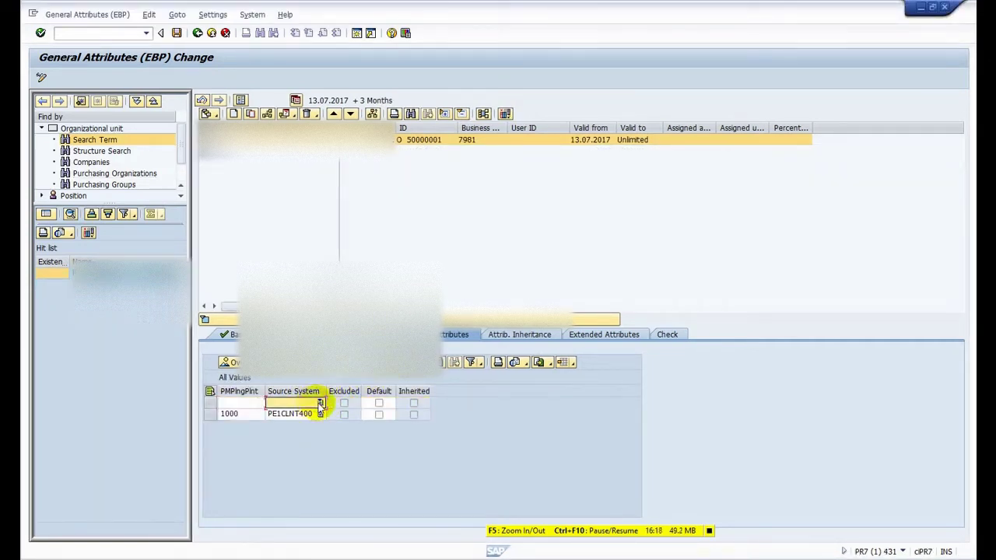
pyautogui.click(319, 403)
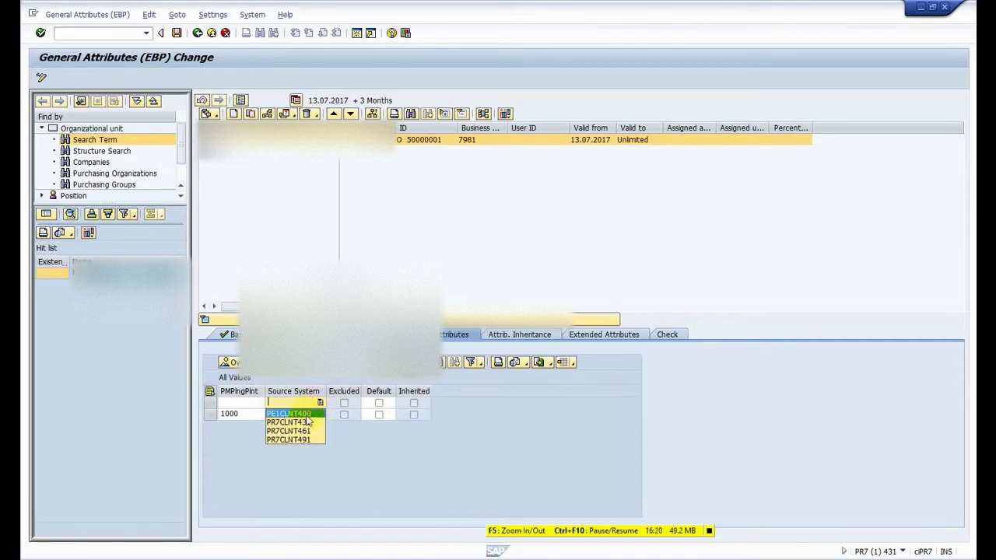
pyautogui.click(289, 413)
pyautogui.click(256, 404)
pyautogui.click(259, 403)
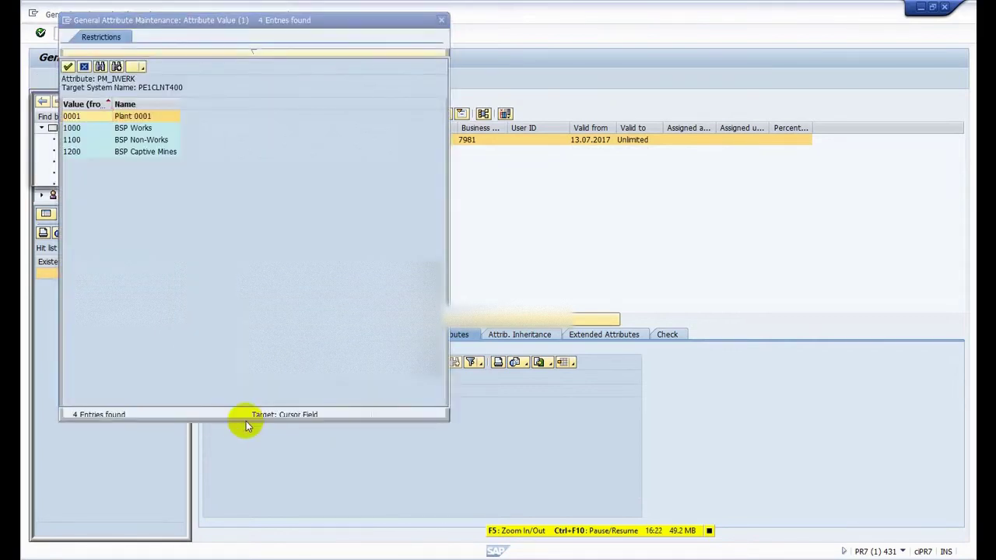
pyautogui.doubleClick(128, 140)
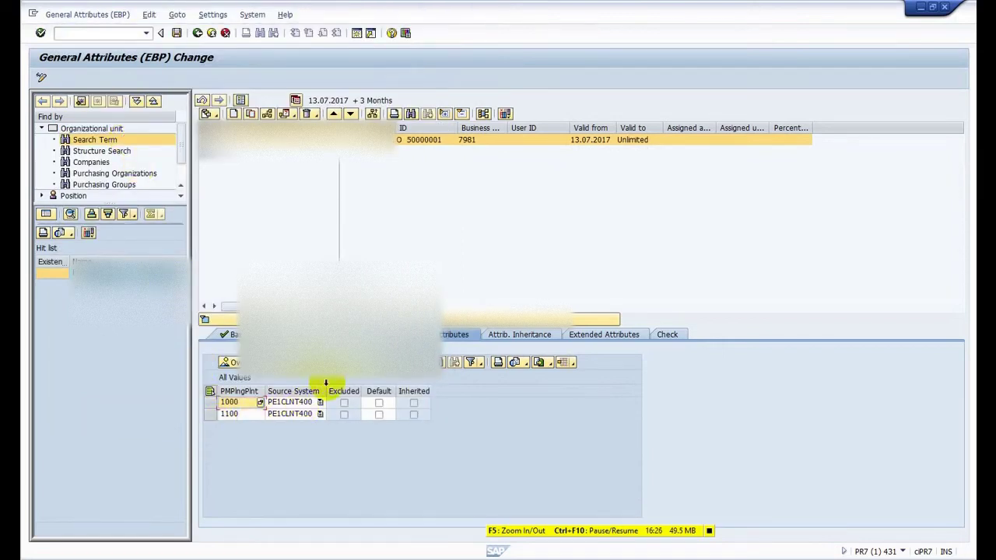
# Step: Add planning plant 1200 (BSP Captive Mines) with source system PE1CLNT400
pyautogui.press('Return')
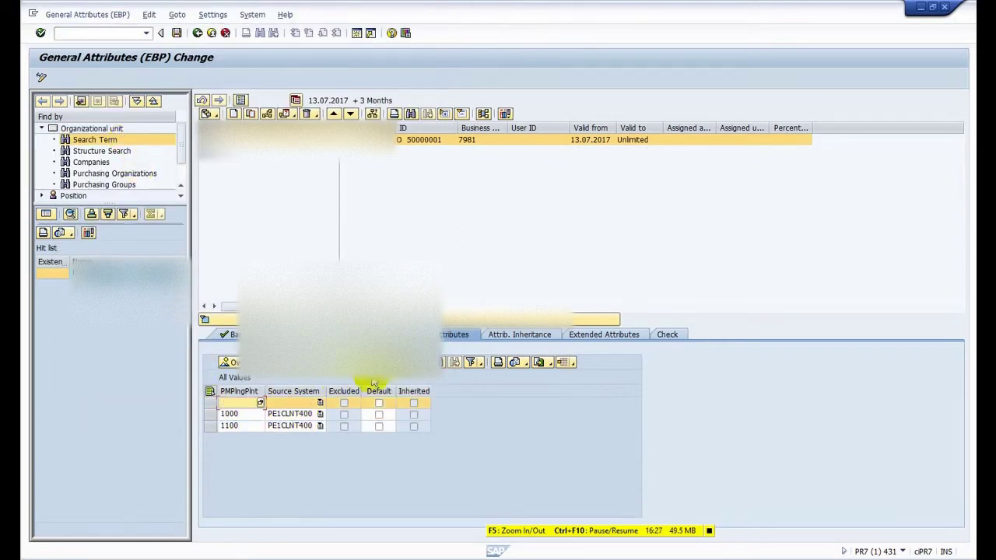
pyautogui.click(319, 402)
pyautogui.click(289, 414)
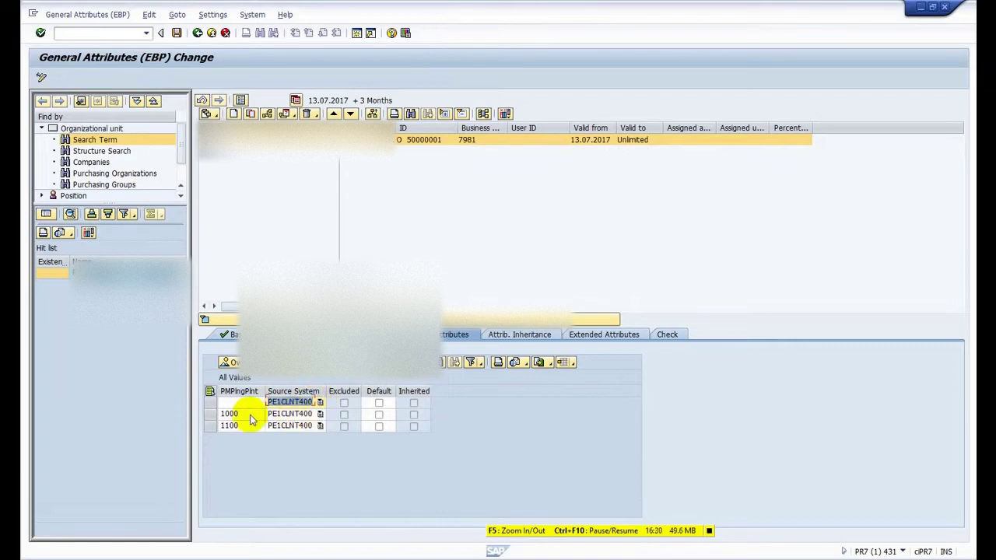
pyautogui.click(259, 403)
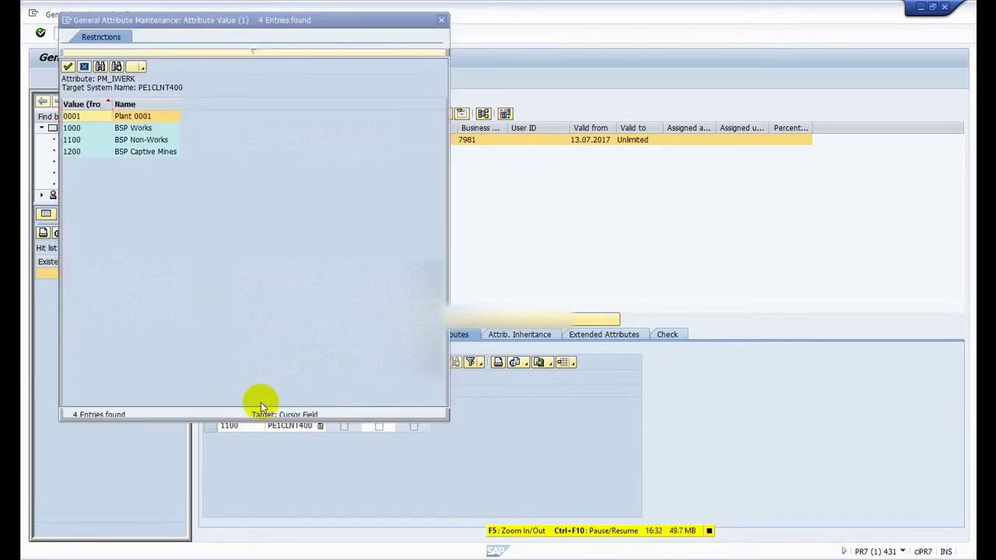
pyautogui.click(261, 403)
pyautogui.doubleClick(74, 152)
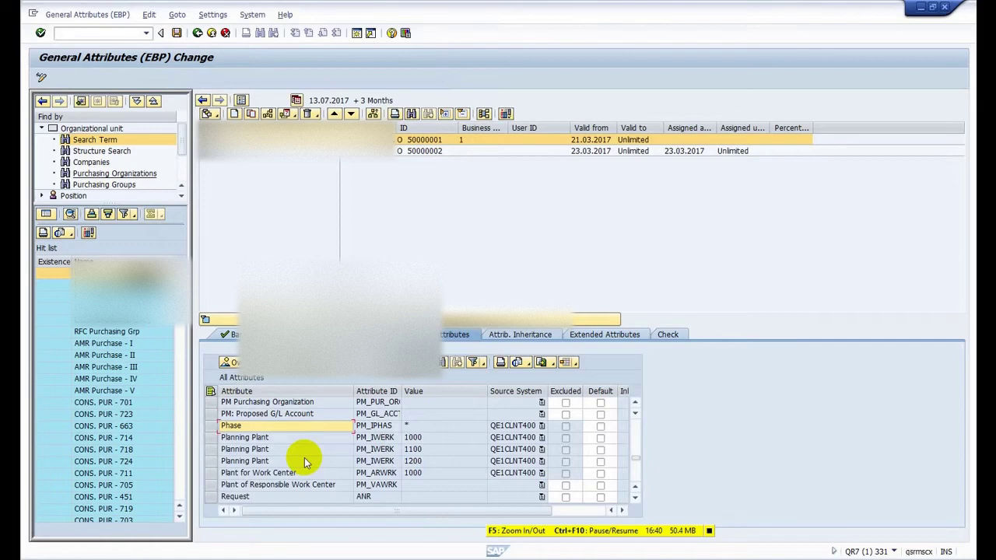
# Step: Check the Plant for Work Center attribute in QR7 and choose source system PE1CLNT400 for it in PR7
pyautogui.click(296, 472)
pyautogui.scroll(-1, 328, 469)
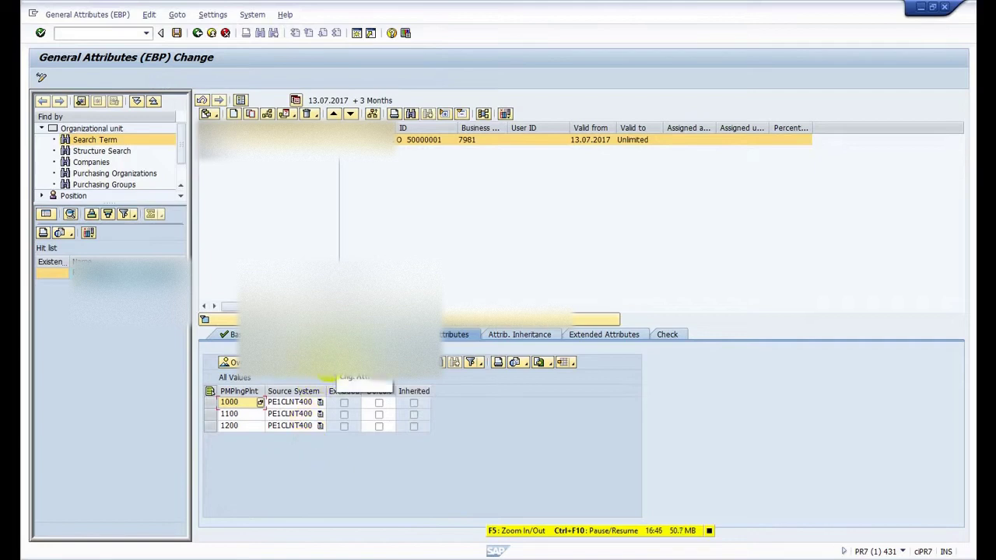
pyautogui.click(330, 379)
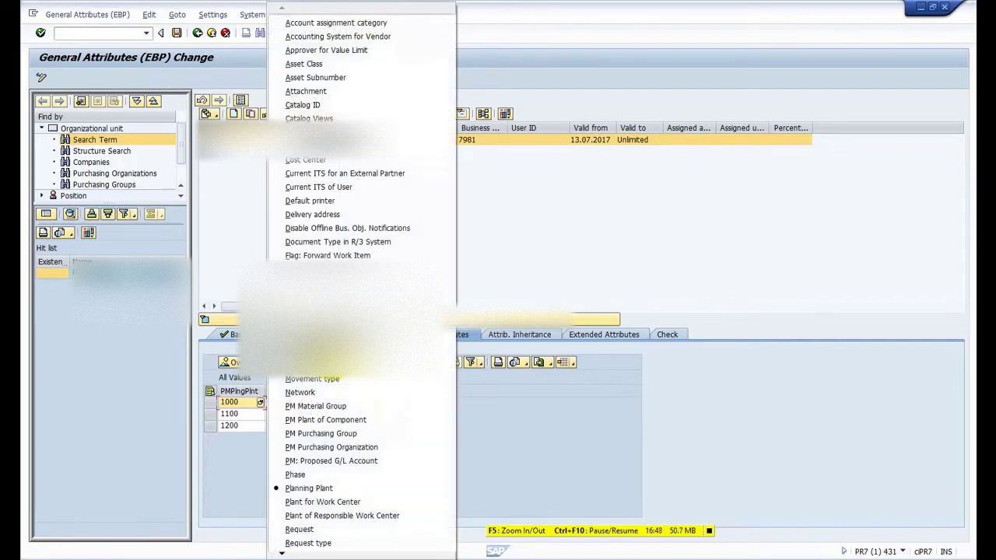
pyautogui.click(337, 501)
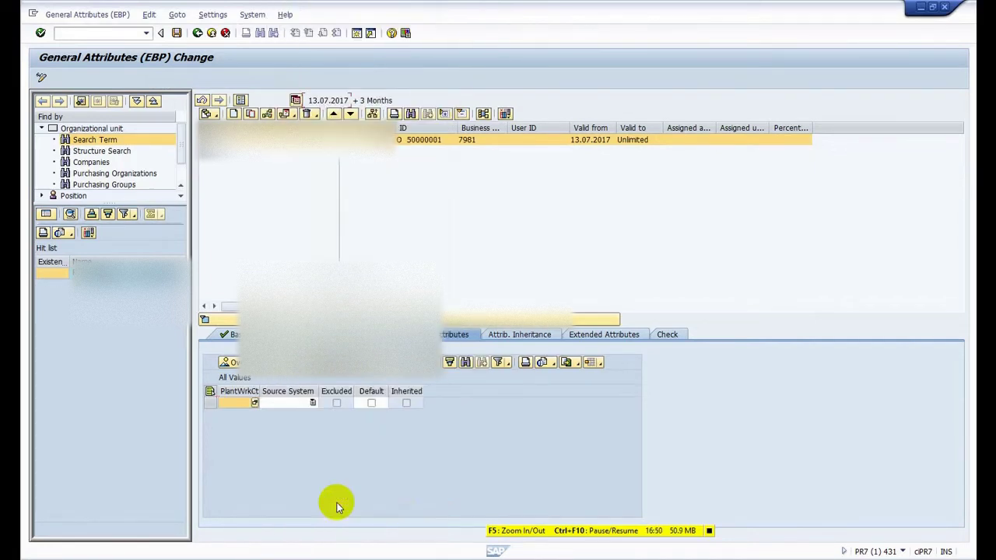
pyautogui.click(313, 404)
pyautogui.click(312, 404)
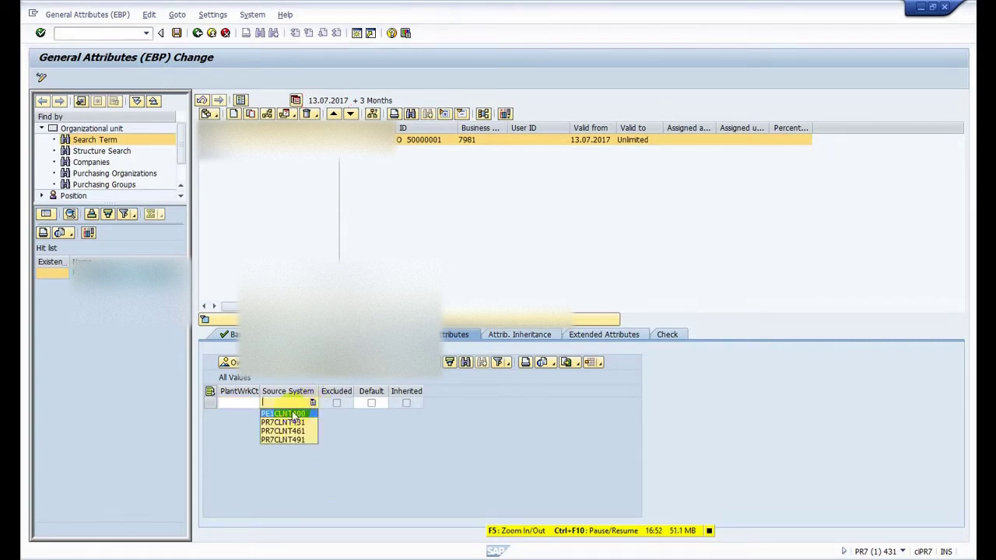
# Step: Set the Plant for Work Center attribute to plant 1000 with source system PE1CLNT400
pyautogui.click(284, 411)
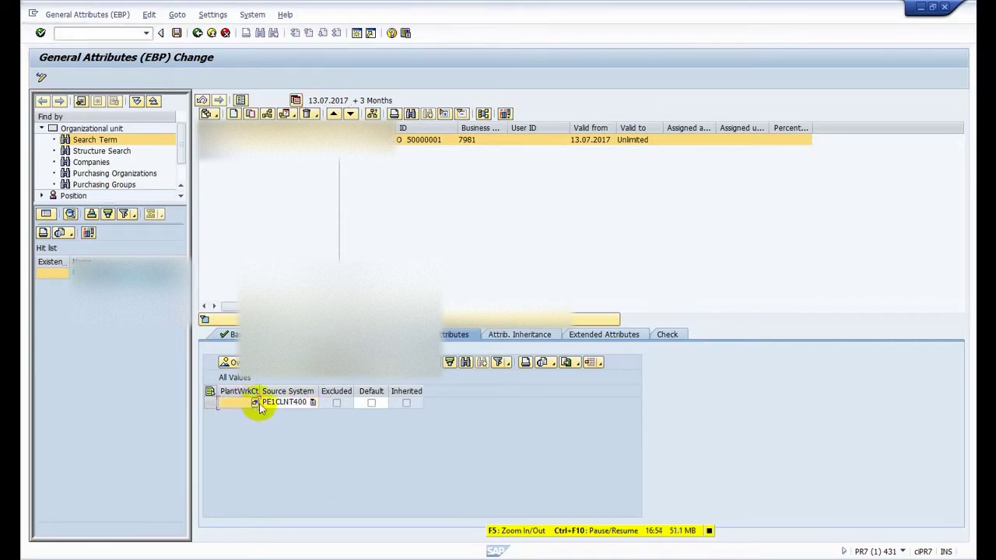
pyautogui.click(255, 403)
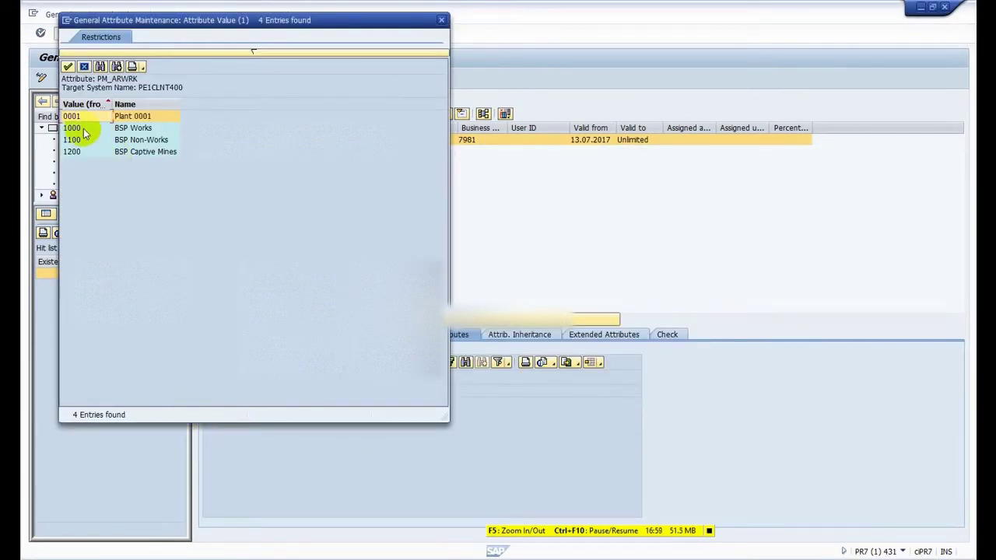
pyautogui.doubleClick(72, 128)
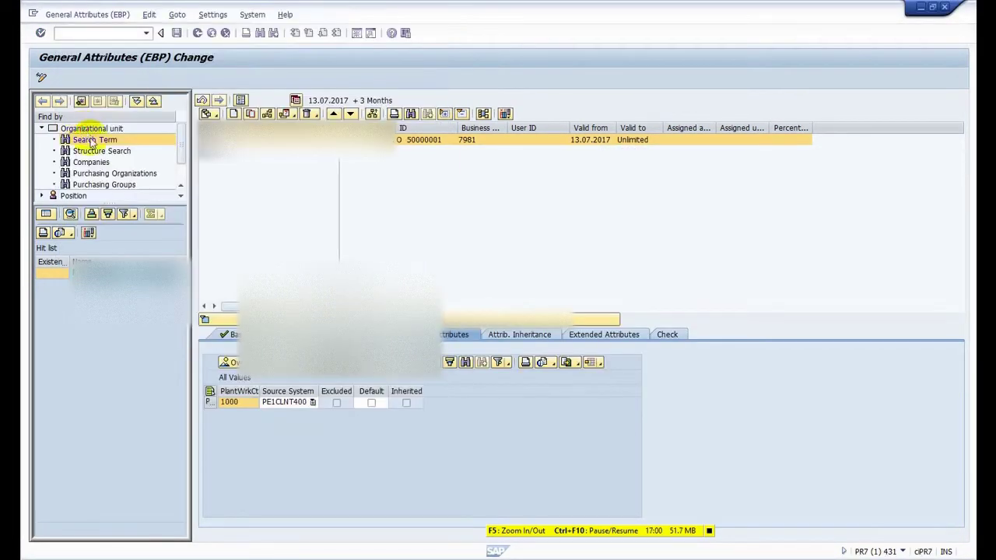
# Step: Check the attributes following Plant for Work Center in the QR7 reference system and open the Requisitioner attribute in PR7
pyautogui.hotkey('alt', 'Tab')
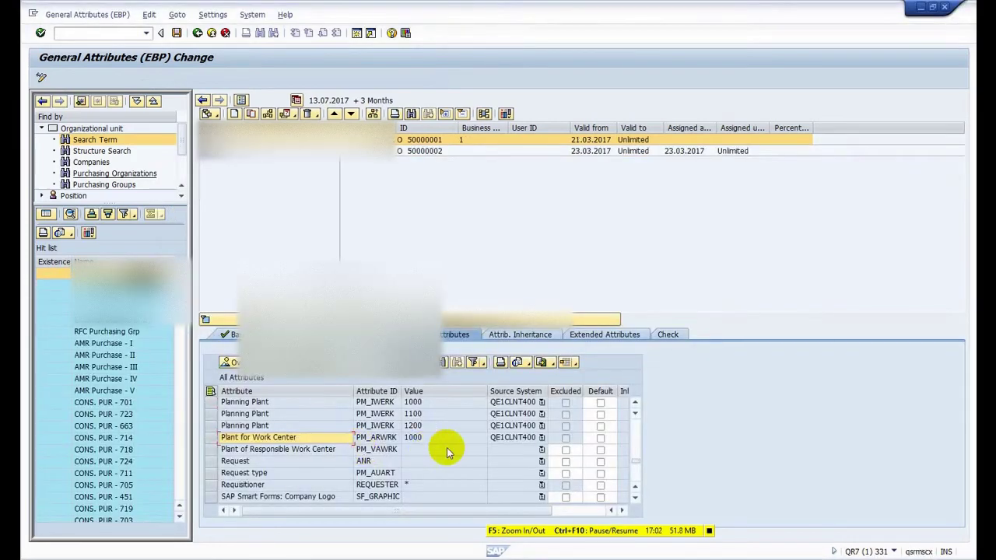
pyautogui.scroll(-1, 445, 445)
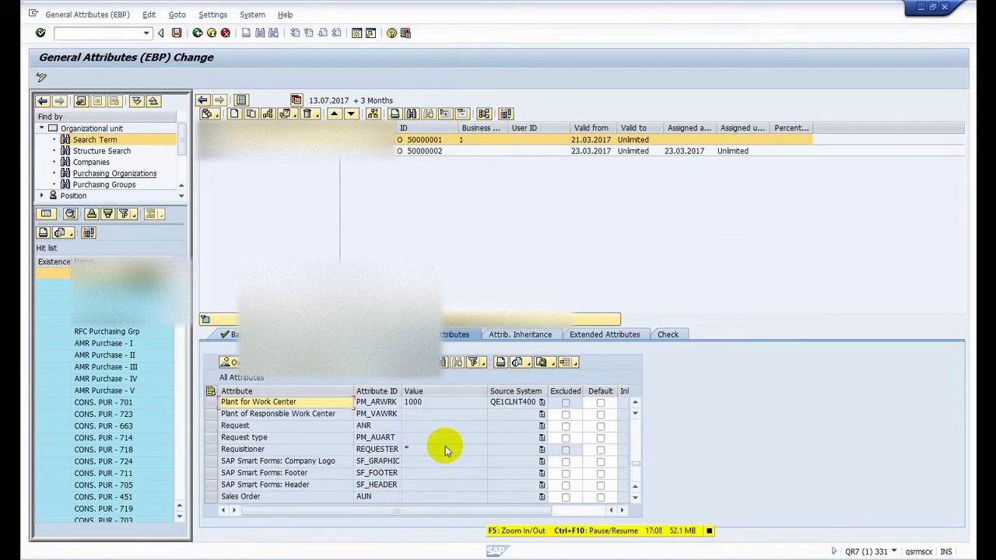
pyautogui.scroll(-1, 444, 446)
pyautogui.hotkey('alt', 'Tab')
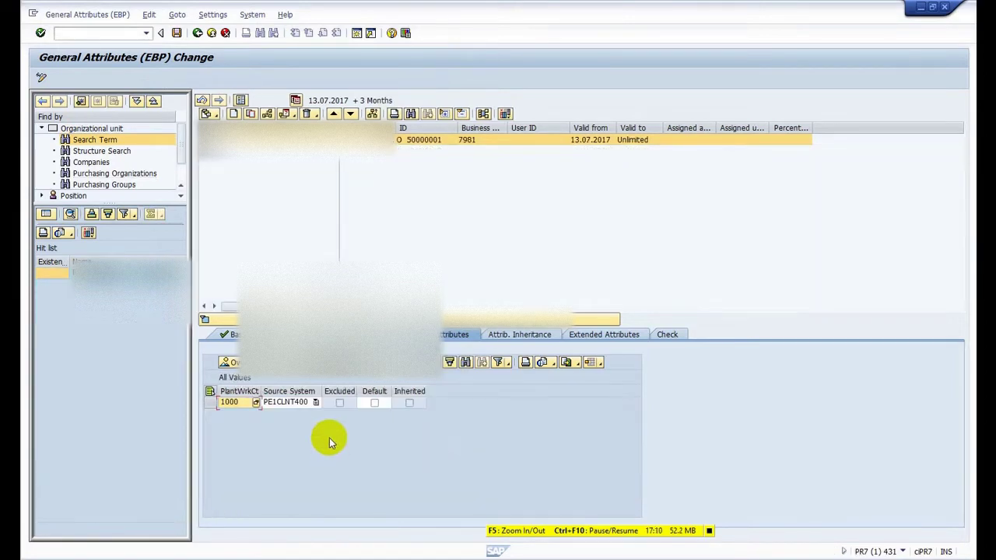
pyautogui.click(351, 361)
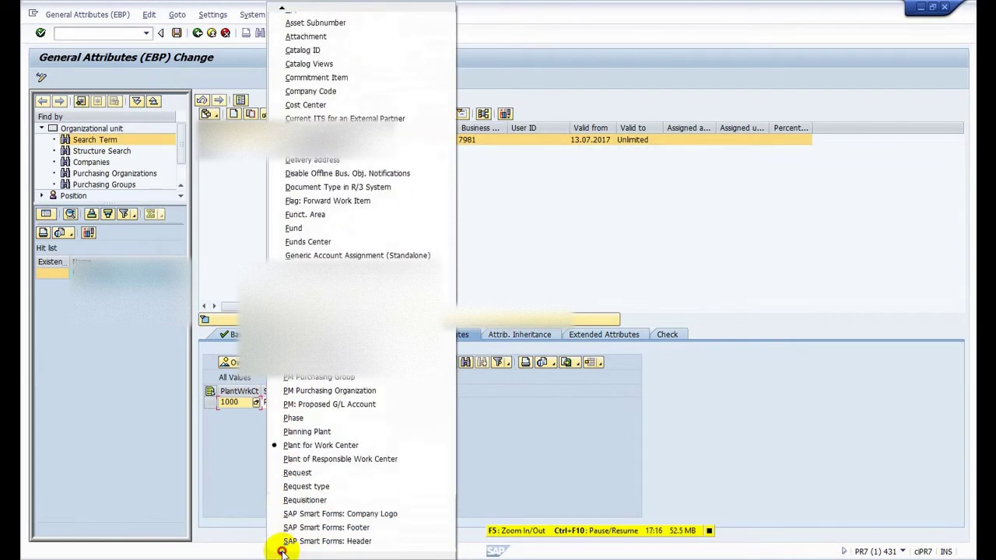
pyautogui.click(282, 551)
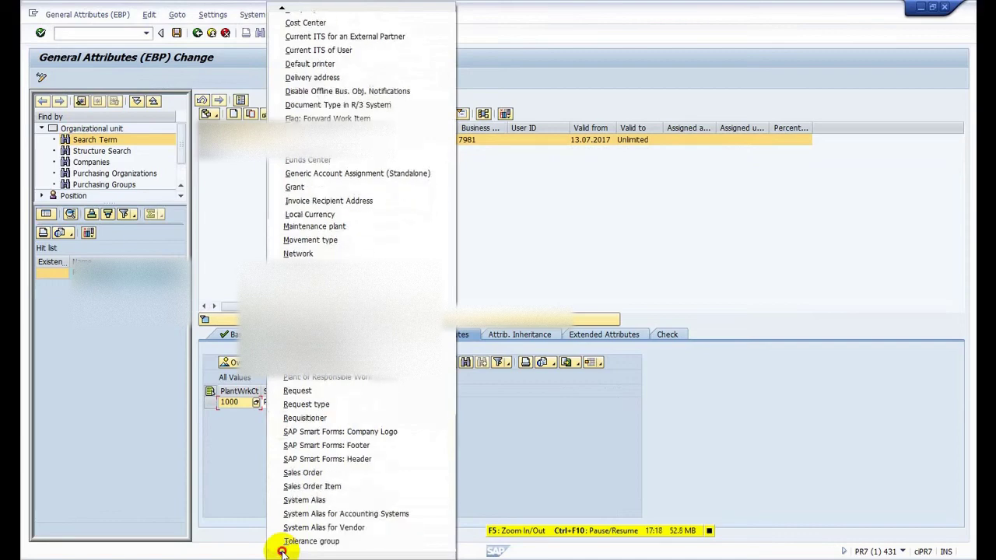
pyautogui.click(282, 552)
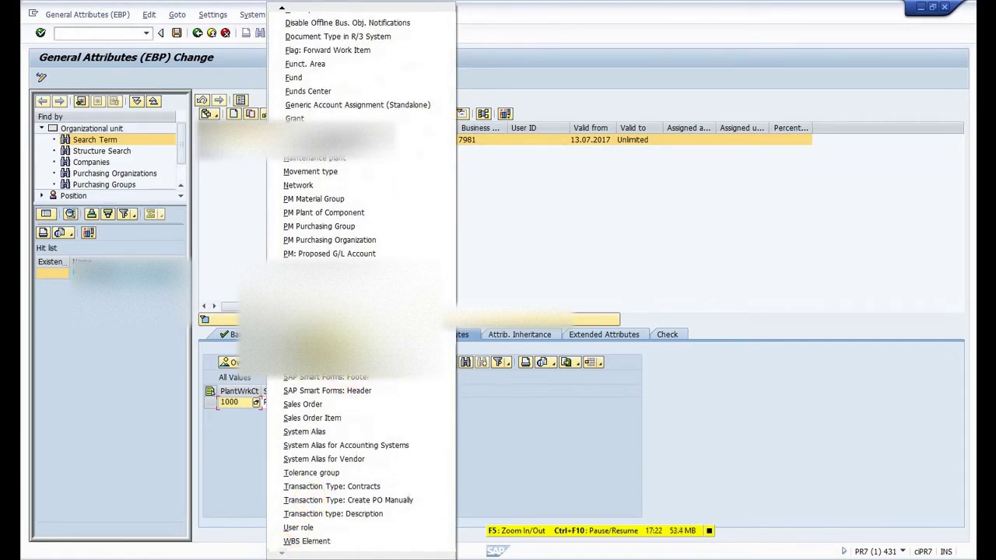
pyautogui.click(315, 349)
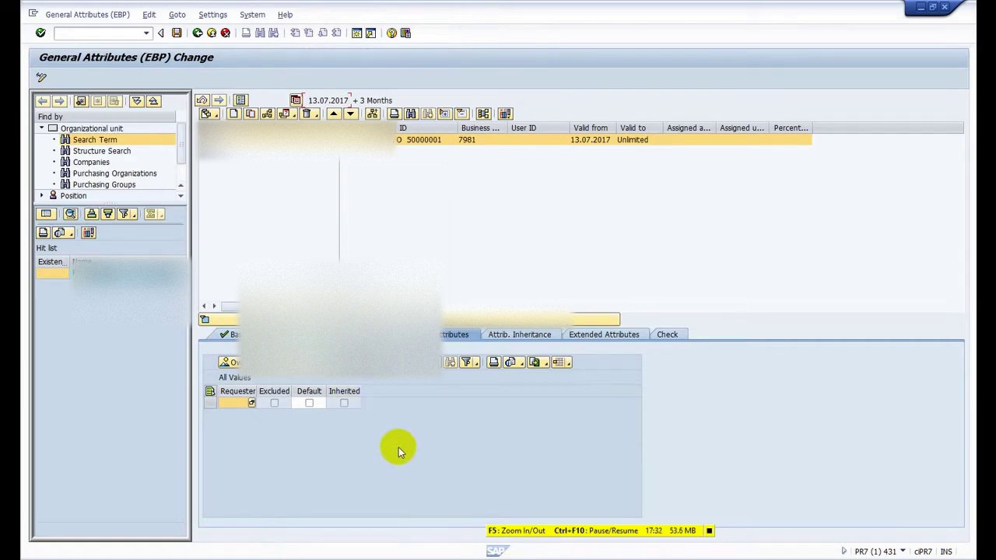
# Step: Search for available Requisitioner values in PR7, close the search and set the attribute's value to *
pyautogui.hotkey('alt', 'Tab')
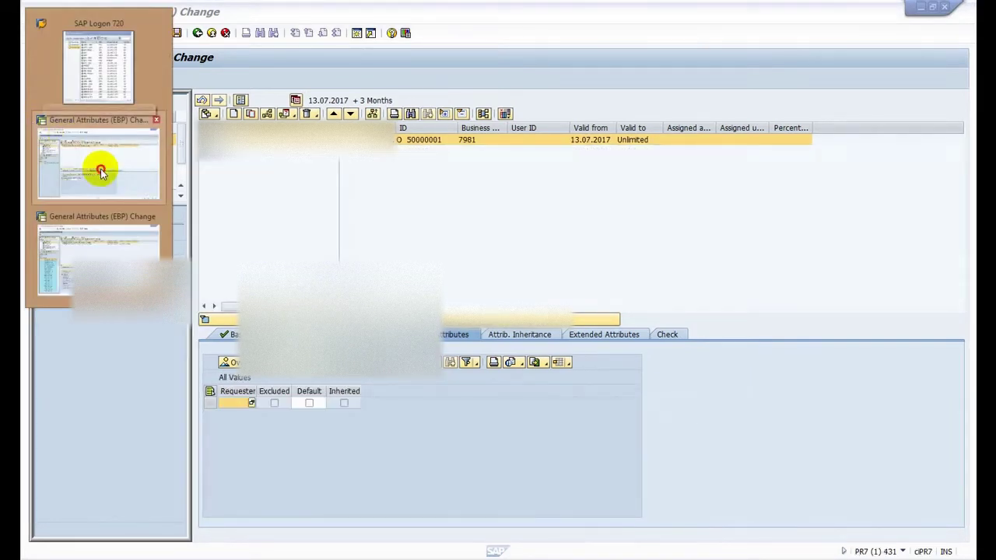
pyautogui.click(99, 168)
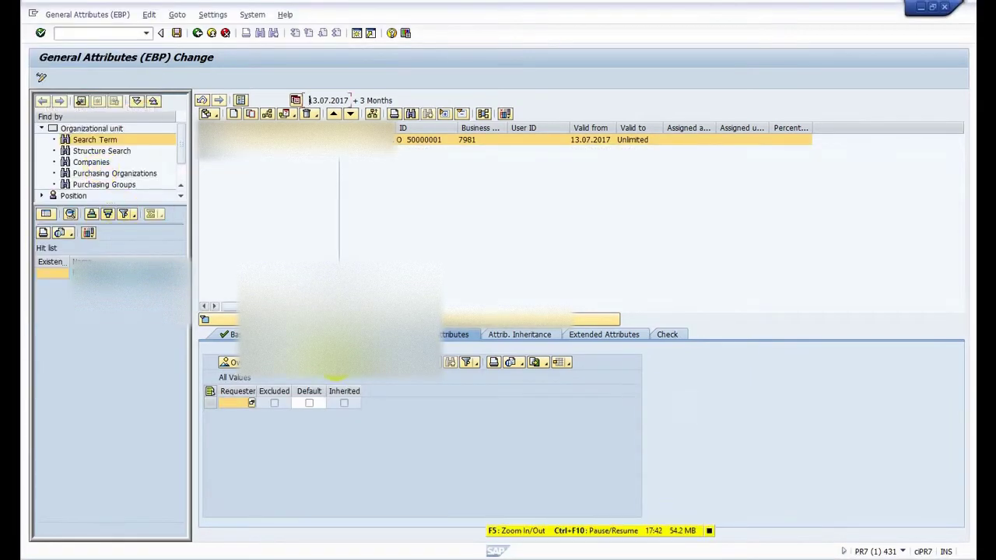
pyautogui.click(252, 403)
pyautogui.click(395, 168)
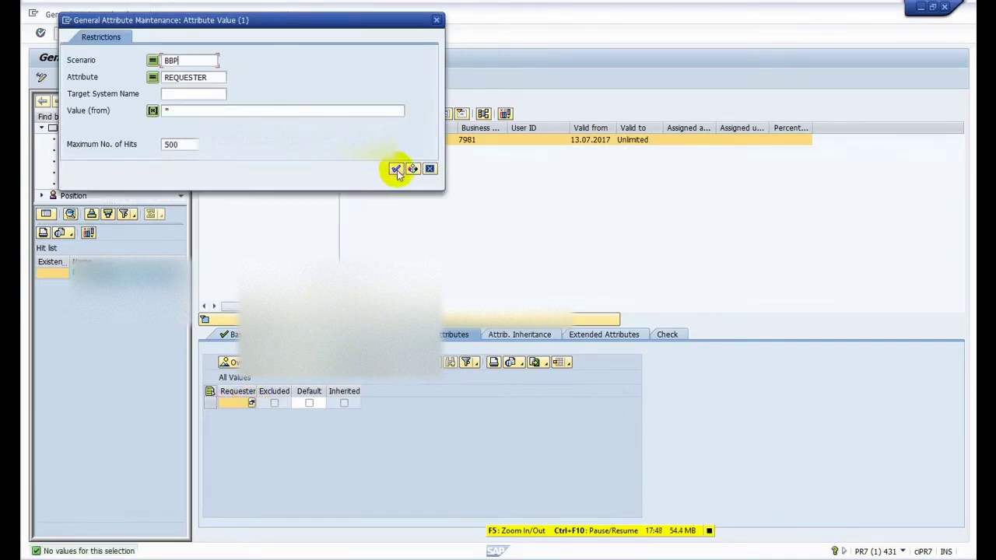
pyautogui.click(397, 169)
pyautogui.click(429, 168)
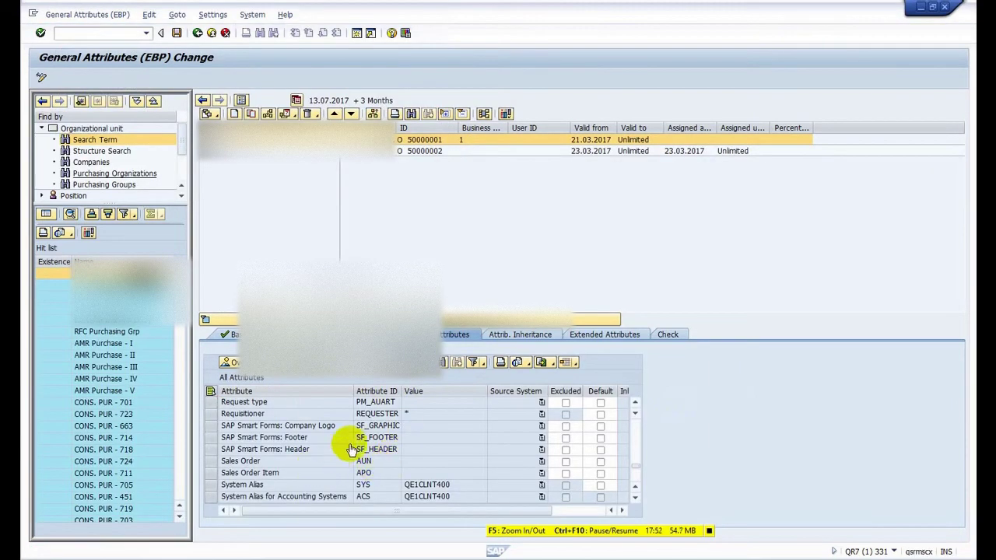
# Step: Check the system alias and transaction type attributes in the QR7 reference system, then return to PR7
pyautogui.click(333, 486)
pyautogui.scroll(-2, 386, 476)
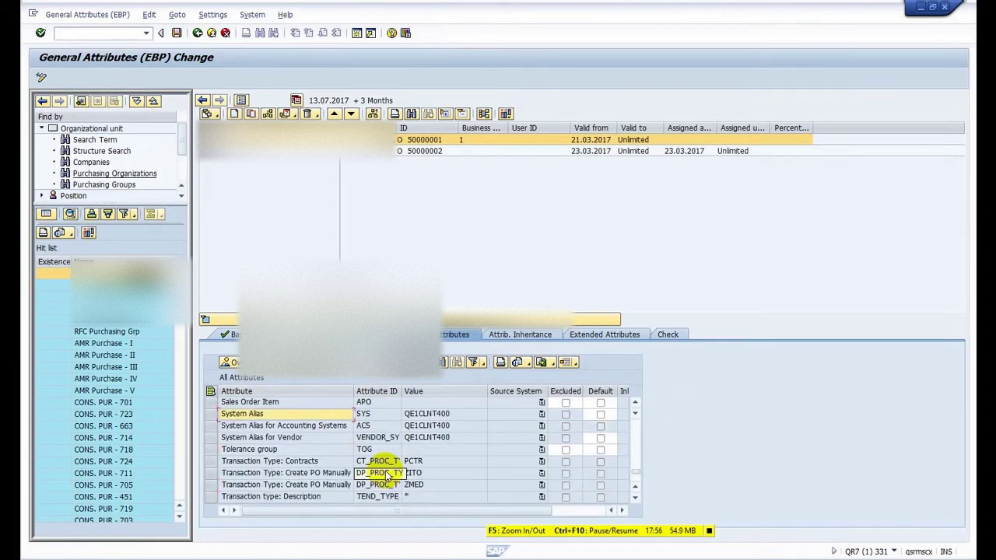
pyautogui.hotkey('alt', 'Tab')
# Step: Open the System Alias attribute and set its logical system to PE1CLNT400
pyautogui.click(250, 402)
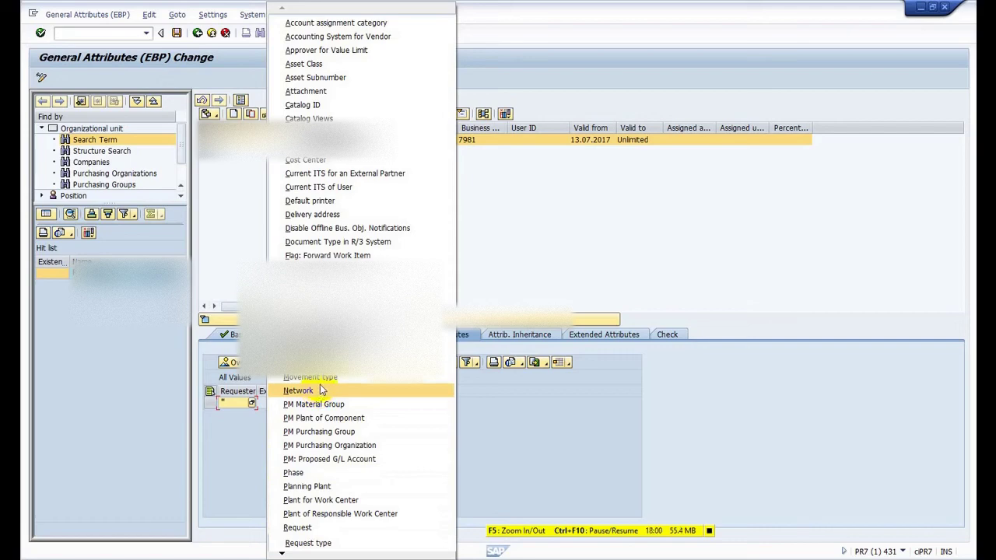
pyautogui.click(282, 553)
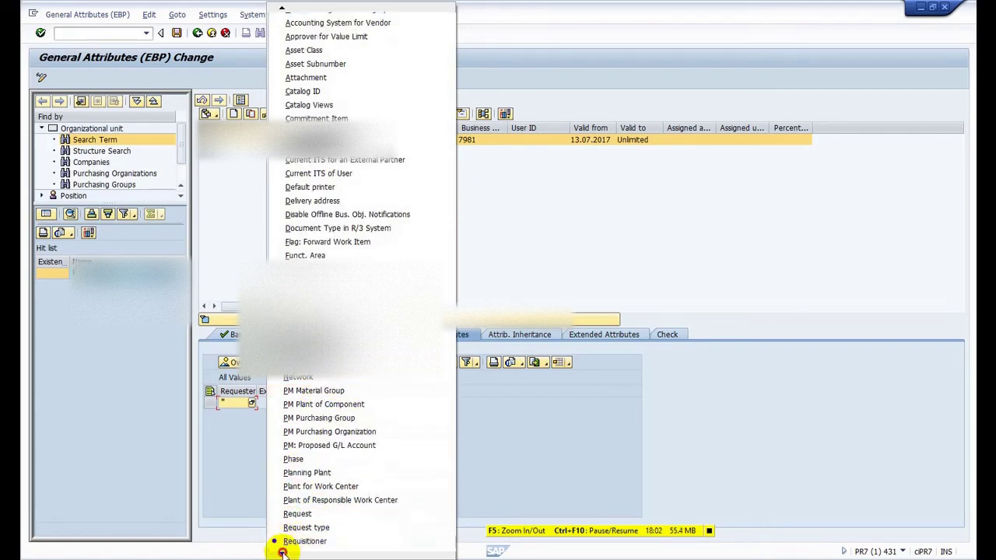
pyautogui.click(282, 553)
pyautogui.click(282, 553)
pyautogui.click(282, 553)
pyautogui.click(282, 553)
pyautogui.click(283, 553)
pyautogui.click(282, 553)
pyautogui.click(282, 553)
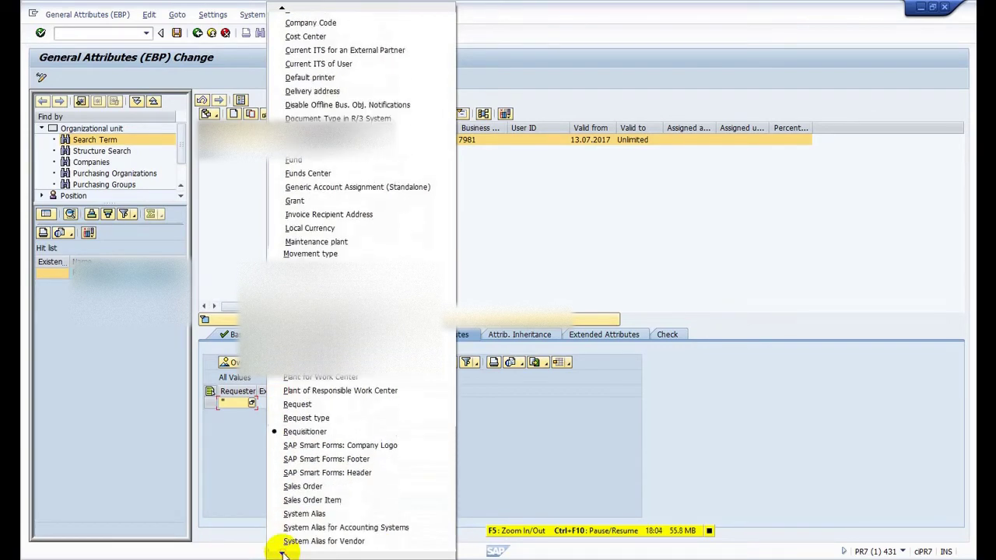
pyautogui.click(311, 513)
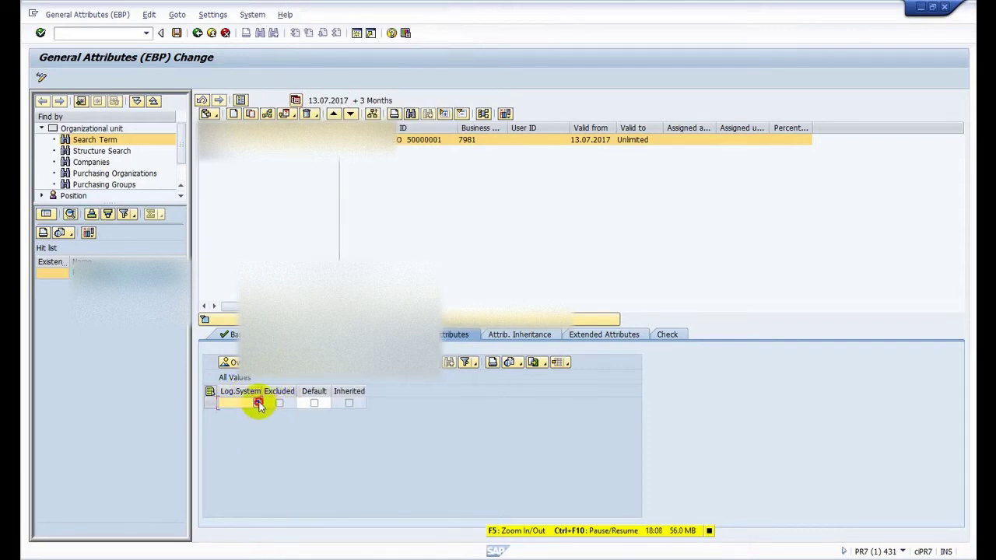
pyautogui.click(258, 402)
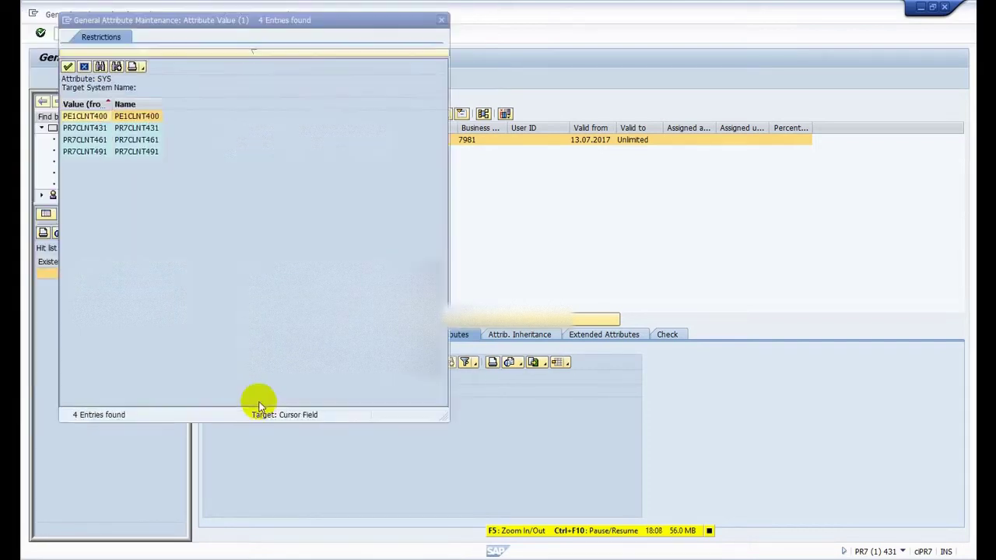
pyautogui.doubleClick(154, 119)
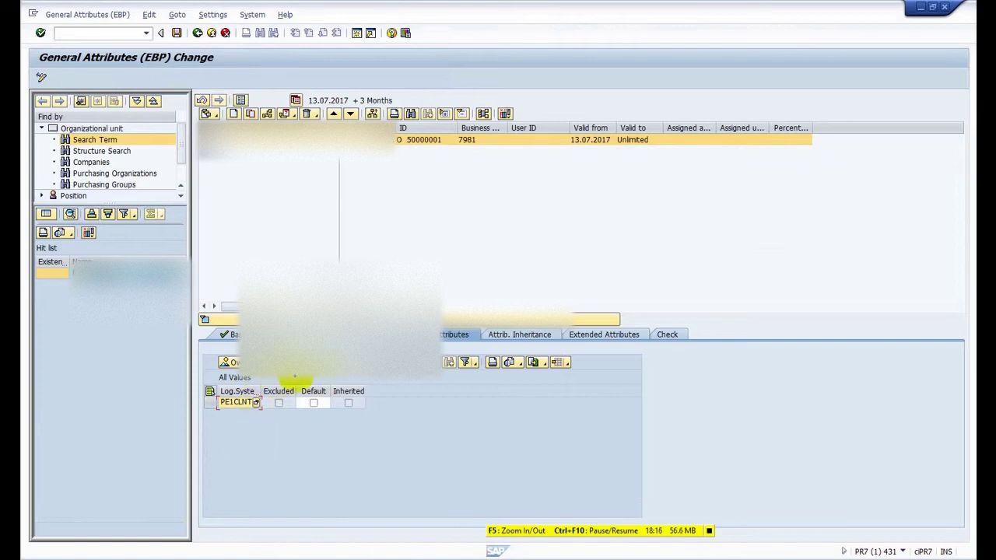
# Step: Set the System Alias for Accounting Systems attribute to PE1CLNT400 and save the changes made so far
pyautogui.click(327, 364)
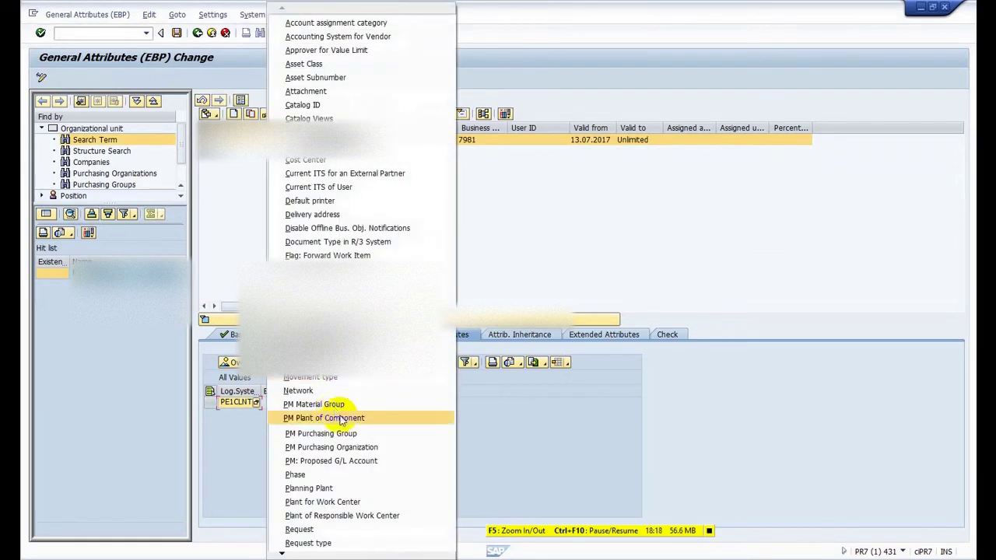
pyautogui.click(284, 552)
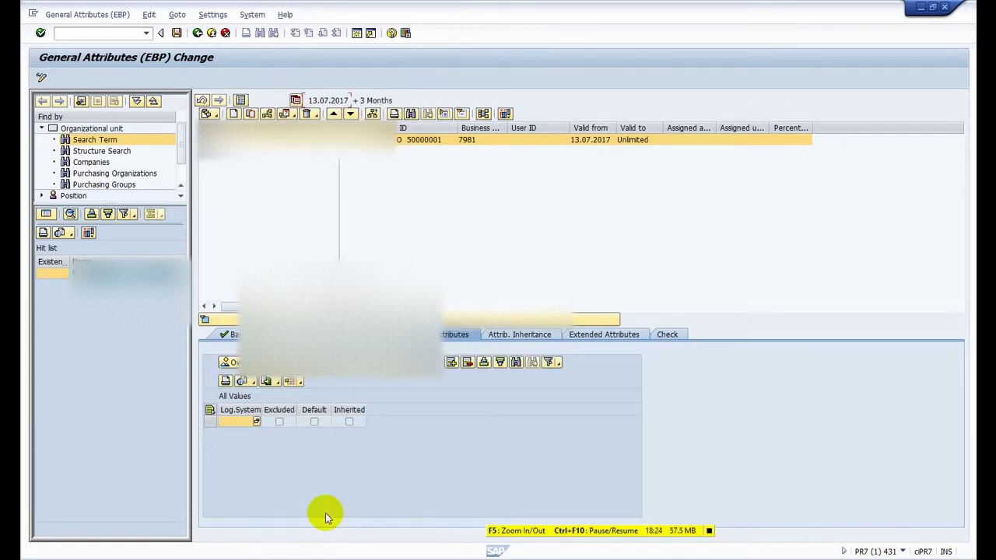
pyautogui.click(257, 422)
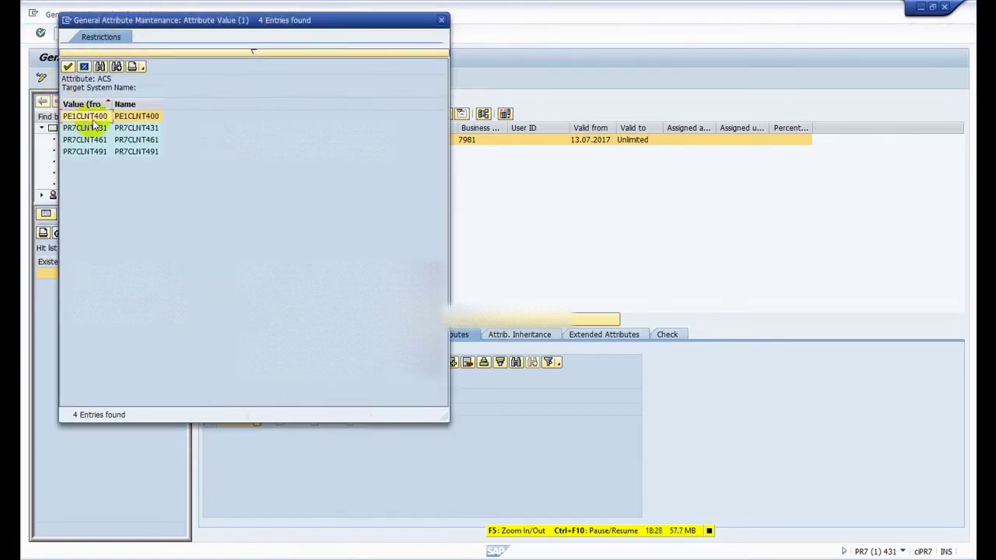
pyautogui.doubleClick(87, 117)
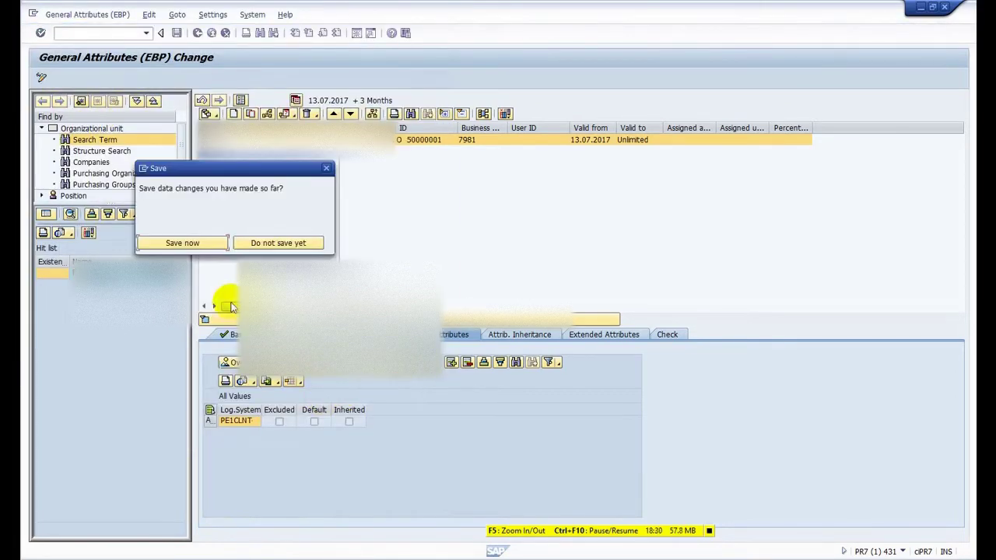
pyautogui.click(171, 244)
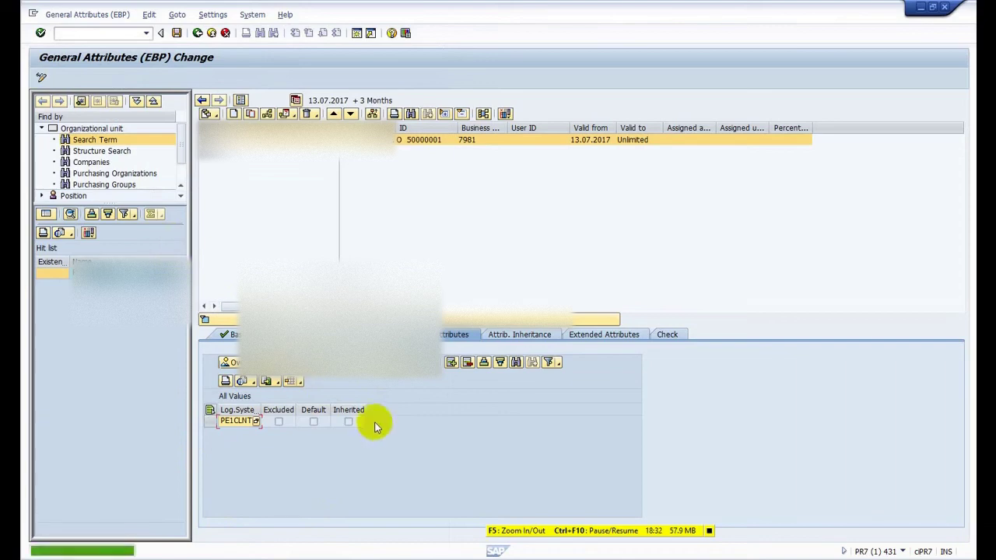
# Step: Set the System Alias for Vendor attribute to PE1CLNT400, save the data and compare the entry with the QR7 reference system
pyautogui.click(405, 379)
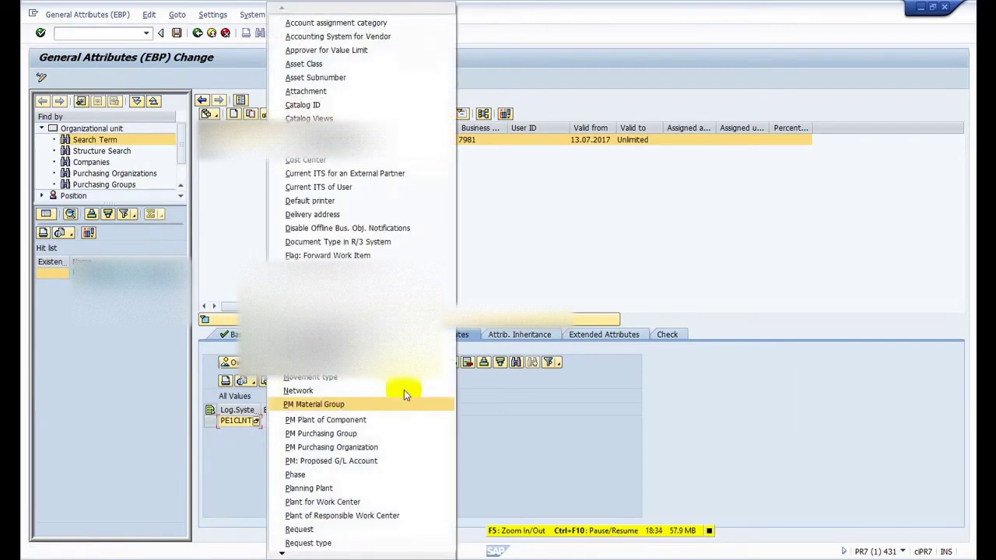
pyautogui.click(281, 553)
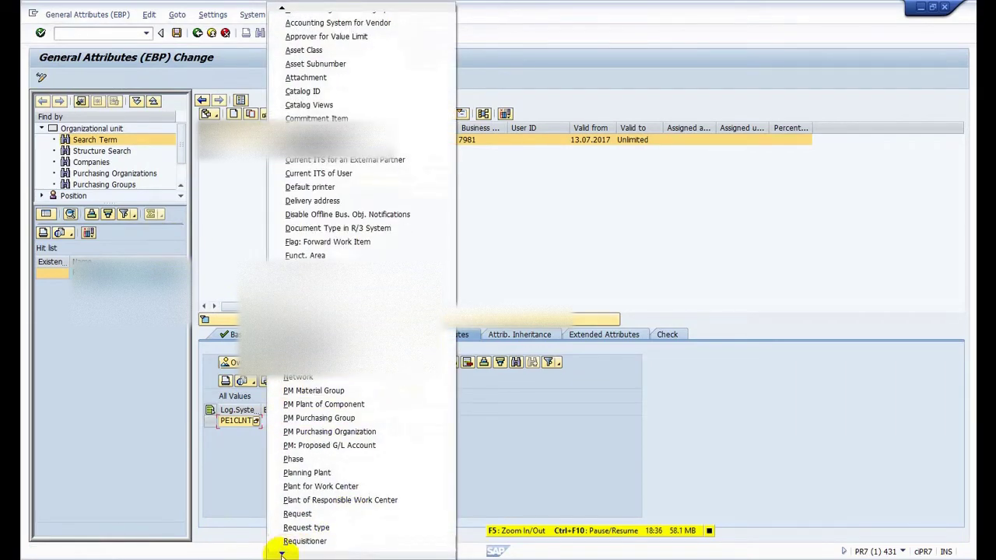
pyautogui.click(282, 554)
pyautogui.click(281, 554)
pyautogui.click(281, 553)
pyautogui.click(282, 554)
pyautogui.click(281, 554)
pyautogui.click(282, 554)
pyautogui.click(282, 554)
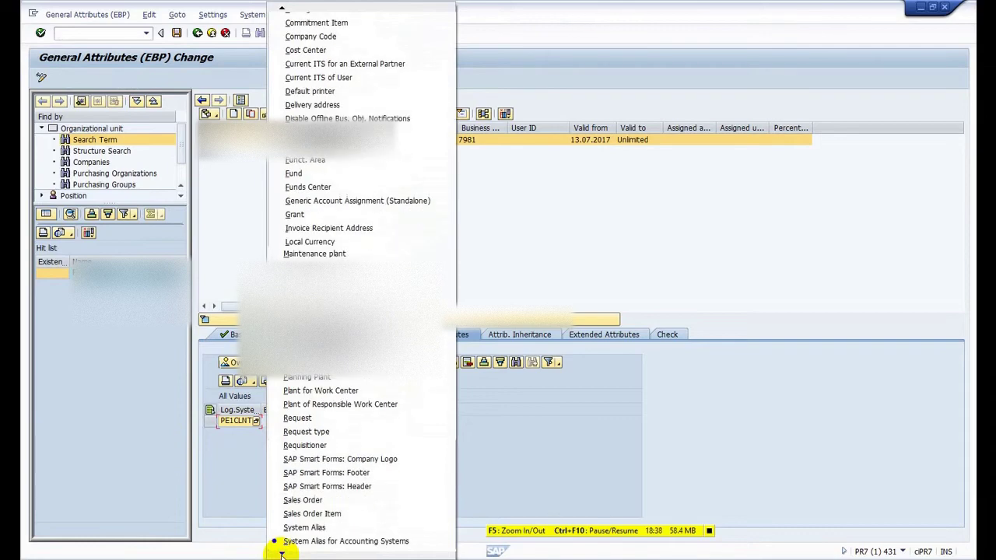
pyautogui.click(282, 554)
pyautogui.click(281, 553)
pyautogui.click(282, 554)
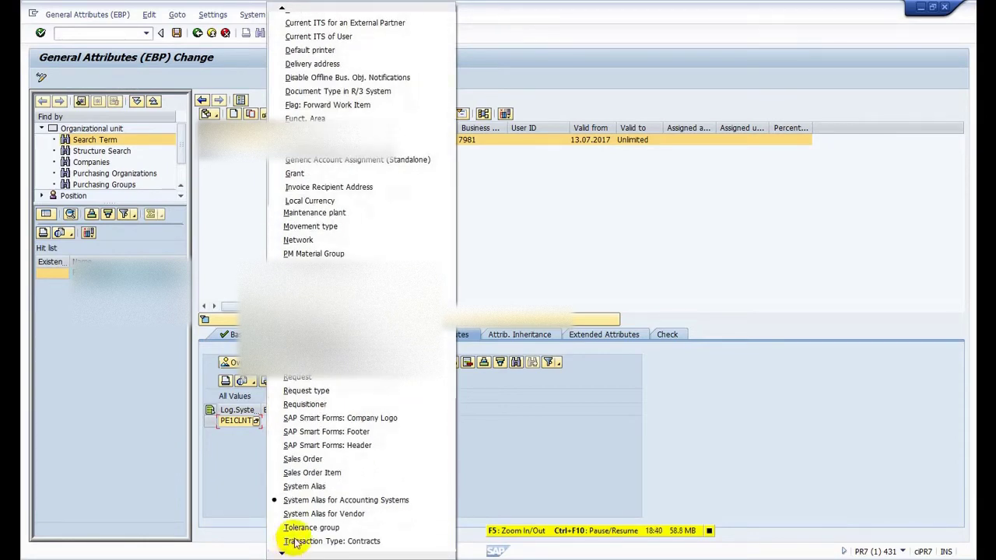
pyautogui.click(319, 514)
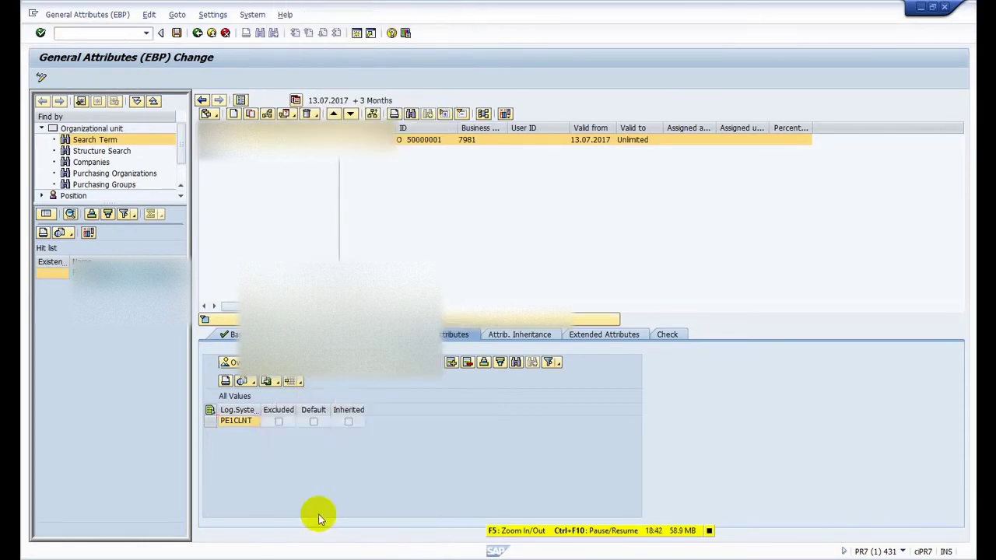
pyautogui.click(257, 402)
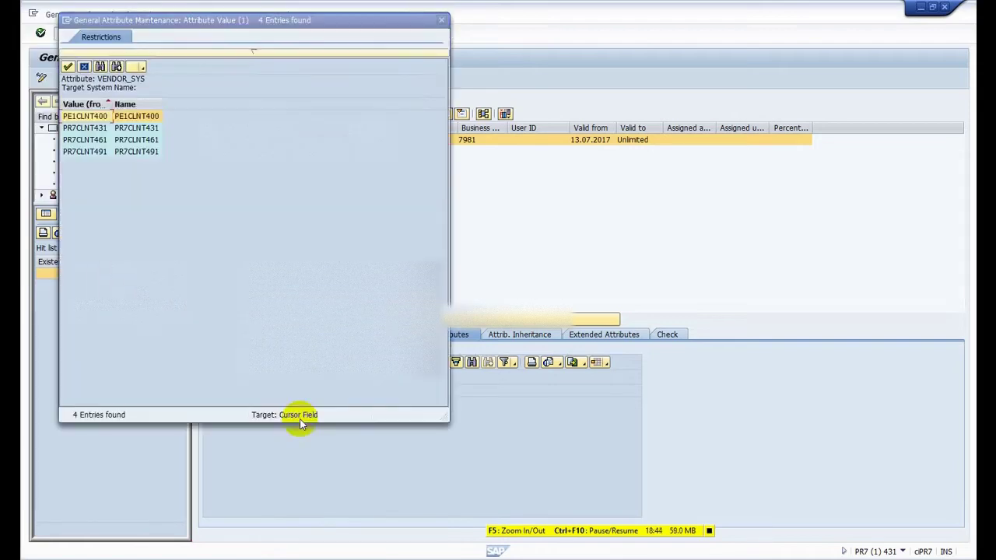
pyautogui.click(126, 117)
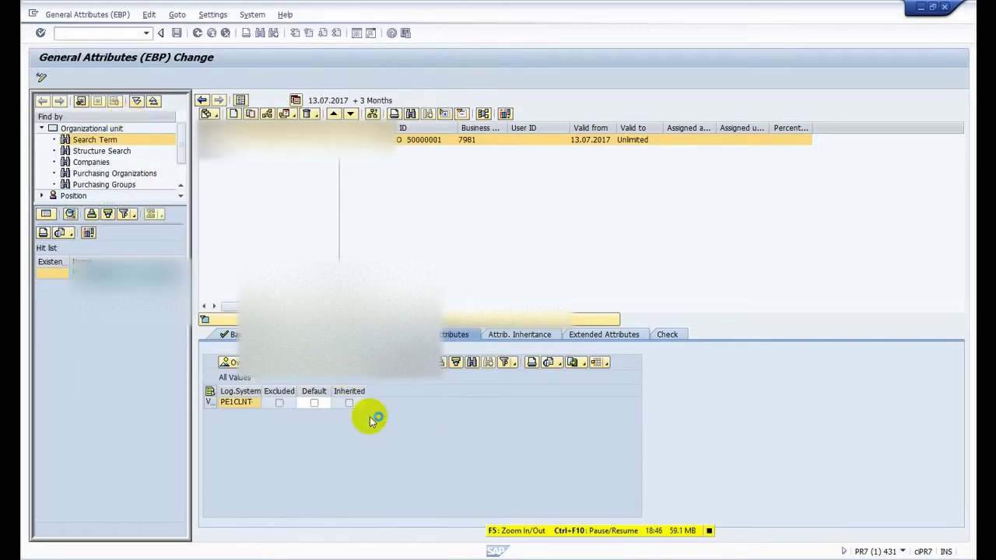
pyautogui.click(175, 33)
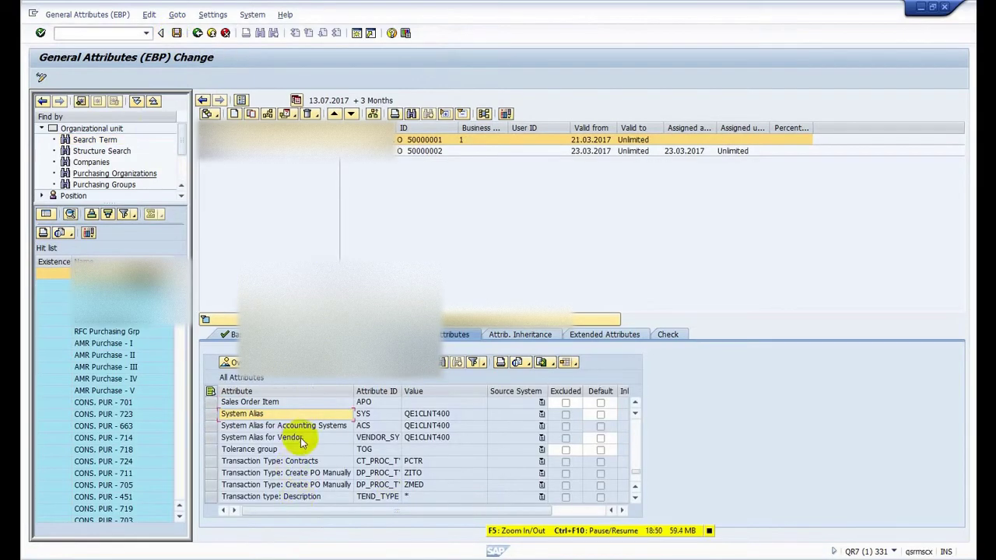
pyautogui.click(301, 439)
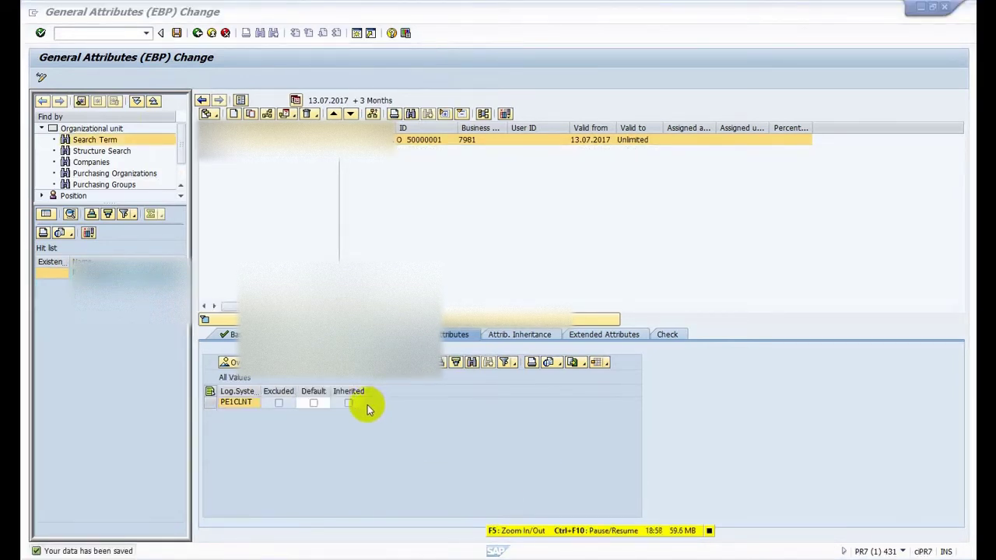
# Step: Check the transaction type attributes in the QR7 reference system, then set Transaction Type: Contracts to PCTR in PR7
pyautogui.moveTo(10, 155)
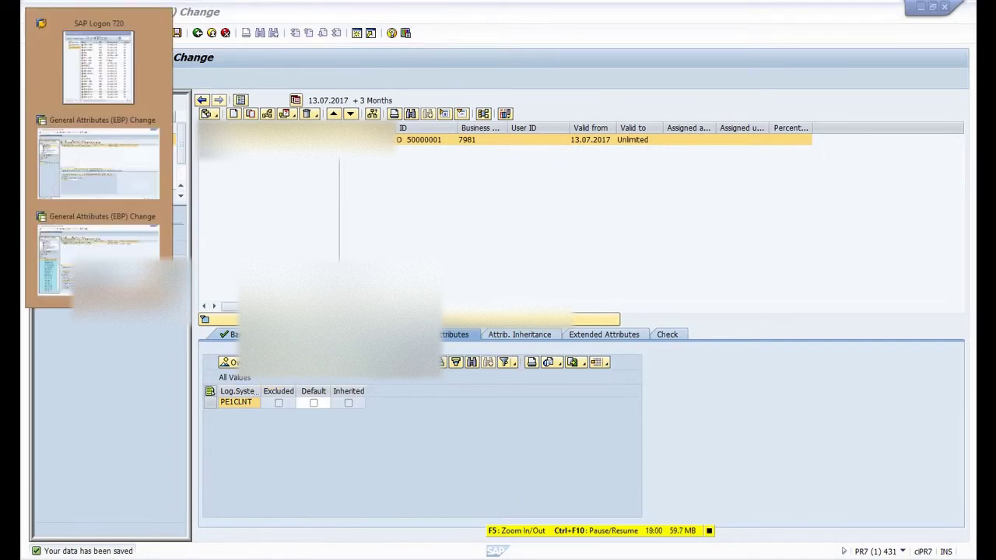
pyautogui.click(98, 155)
pyautogui.moveTo(10, 125)
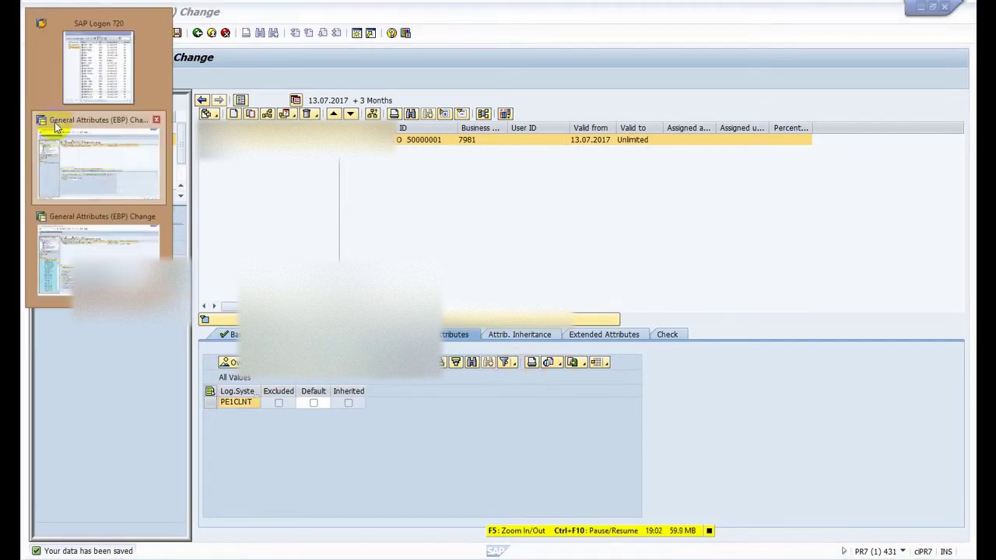
pyautogui.click(54, 123)
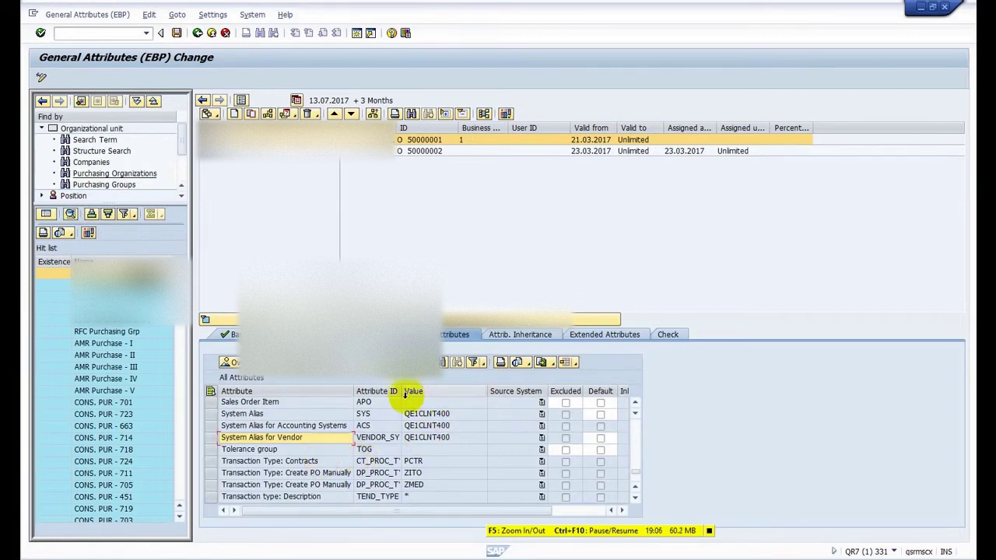
pyautogui.moveTo(401, 391); pyautogui.dragTo(413, 395)
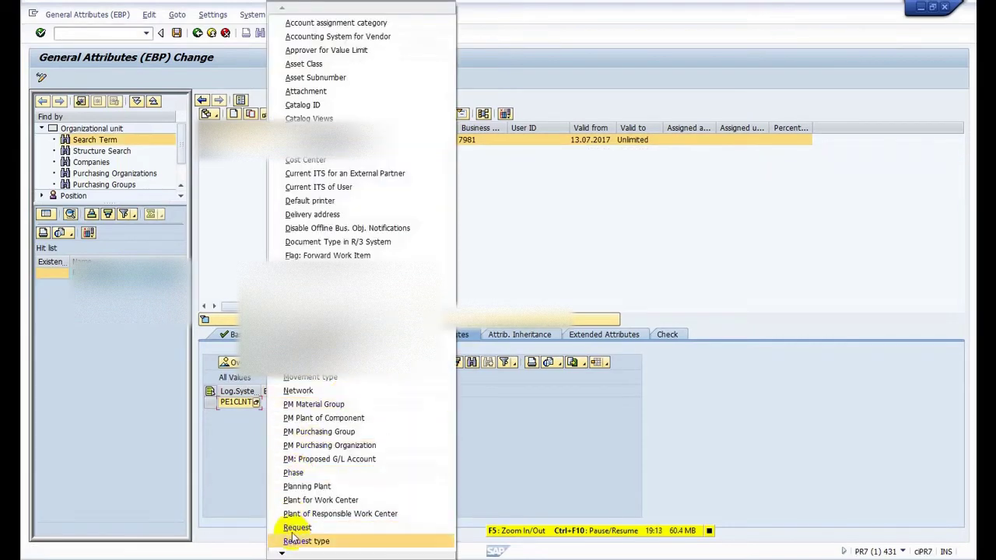
pyautogui.click(281, 552)
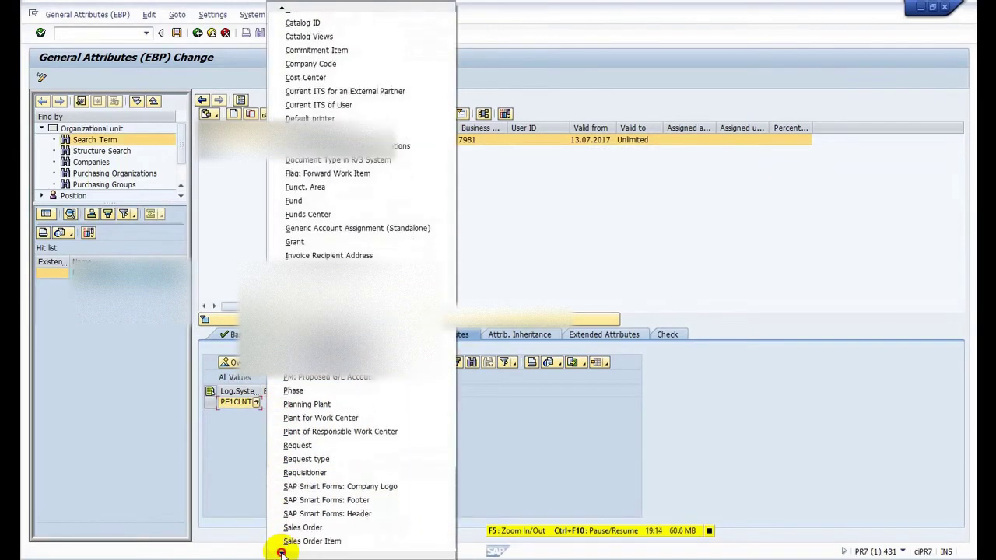
pyautogui.click(281, 552)
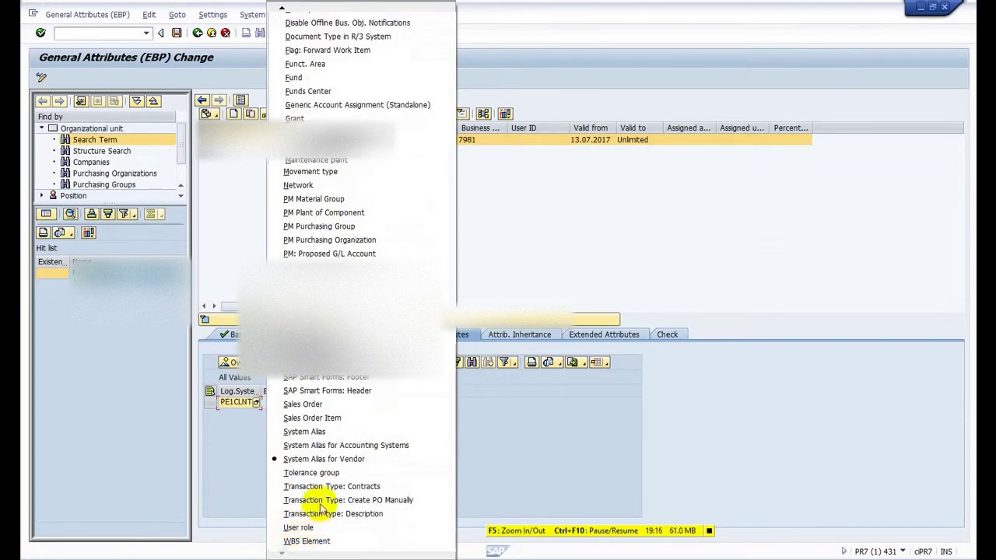
pyautogui.click(329, 486)
pyautogui.hotkey('alt', 'Tab')
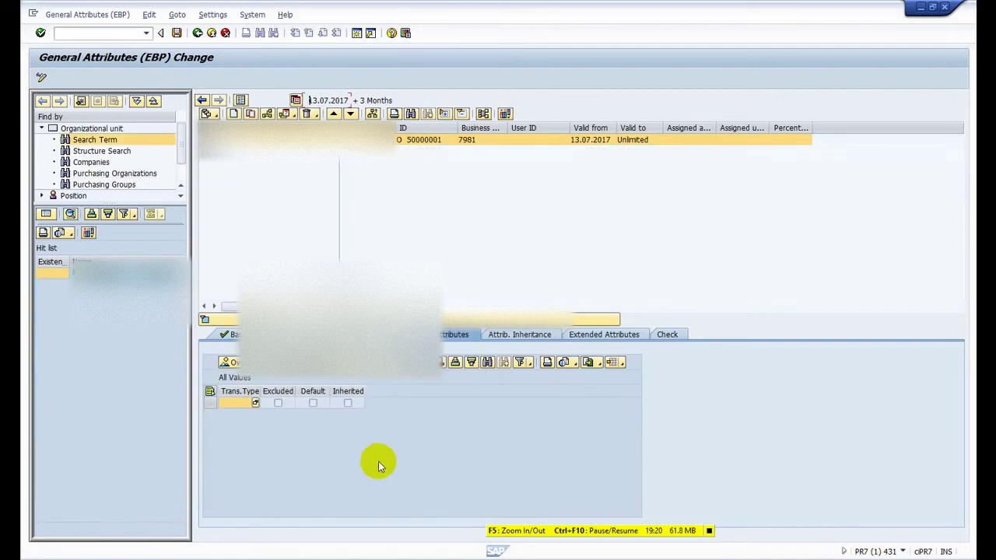
pyautogui.click(257, 404)
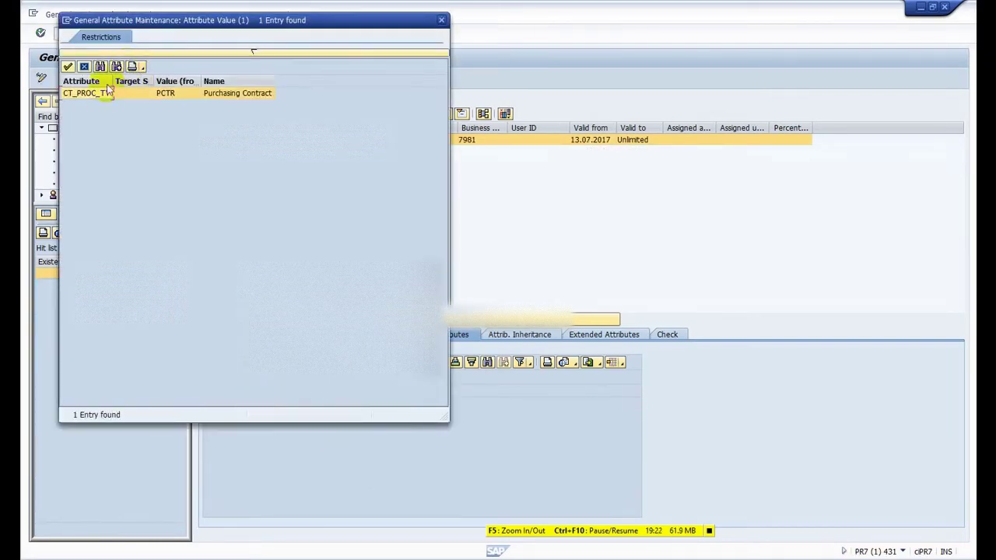
pyautogui.doubleClick(167, 94)
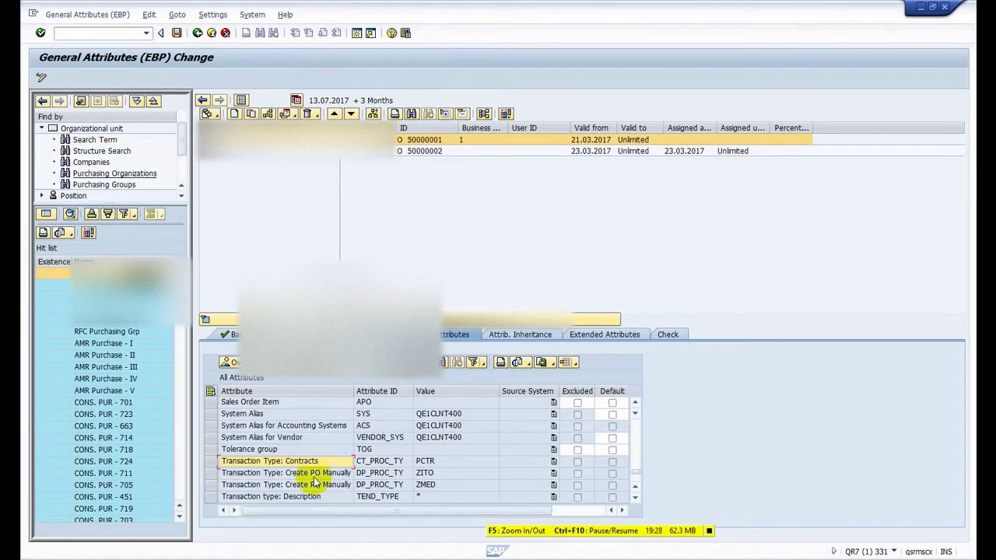
# Step: Look up the Transaction Type: Create PO Manually values in QR7 and set that attribute to ZITO in PR7
pyautogui.click(314, 476)
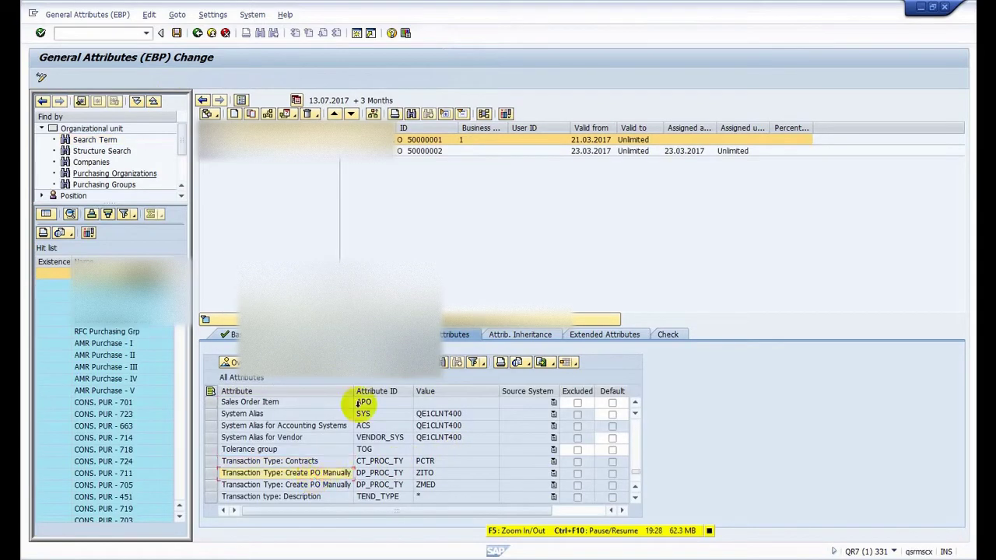
pyautogui.moveTo(355, 390); pyautogui.dragTo(397, 391)
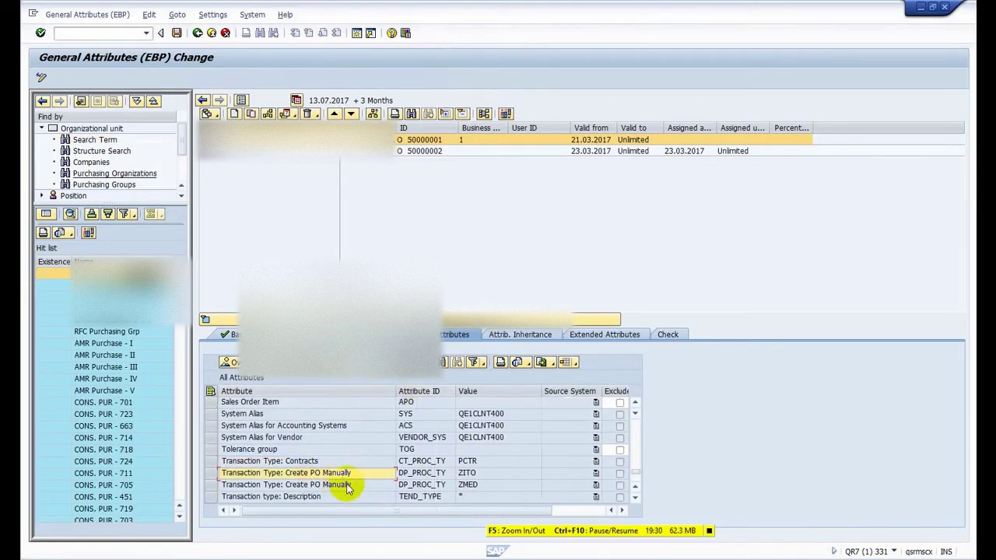
pyautogui.hotkey('alt', 'Tab')
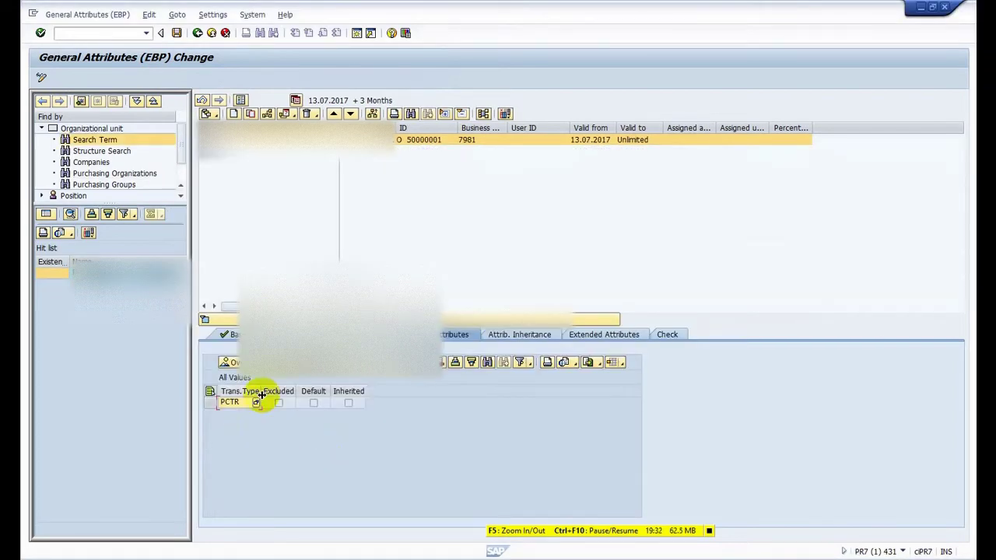
pyautogui.click(381, 363)
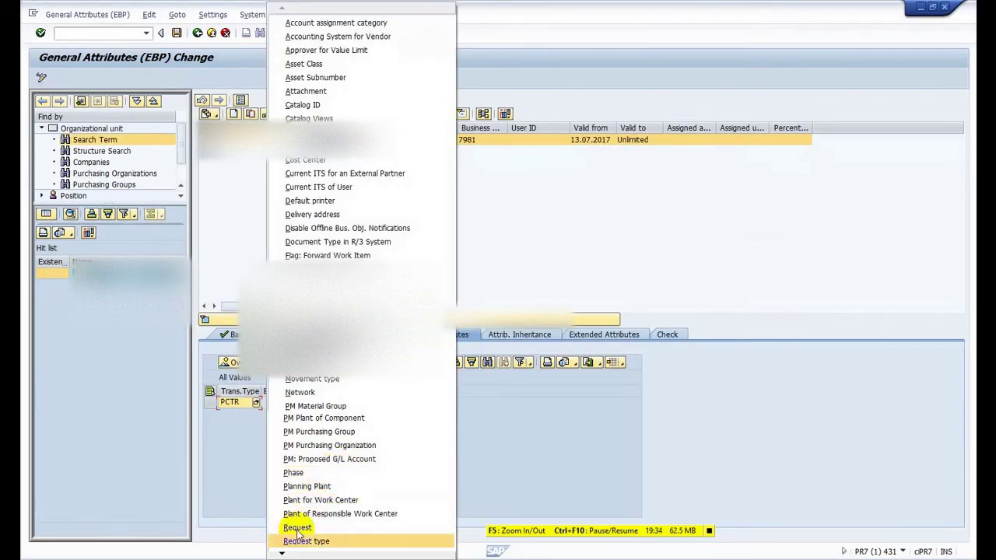
pyautogui.click(281, 553)
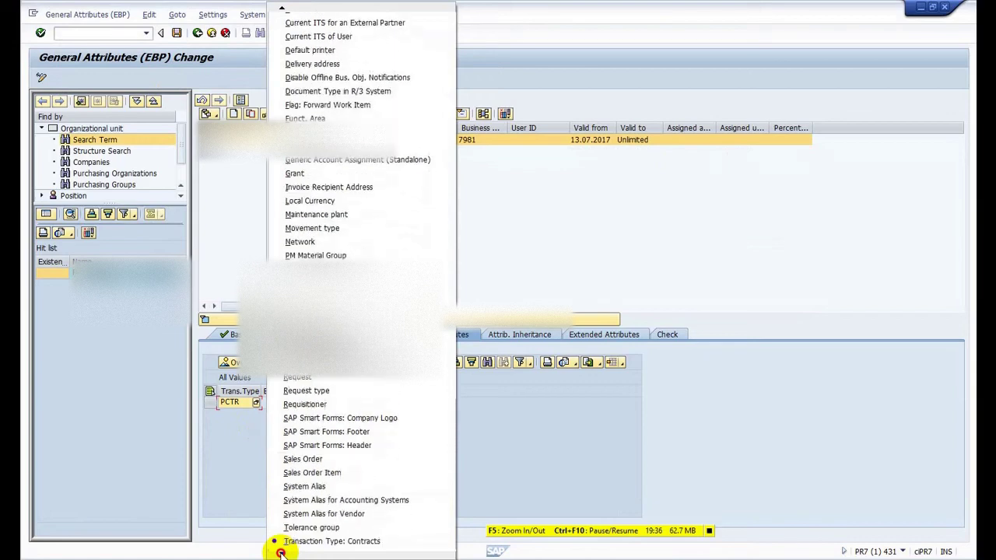
pyautogui.click(352, 501)
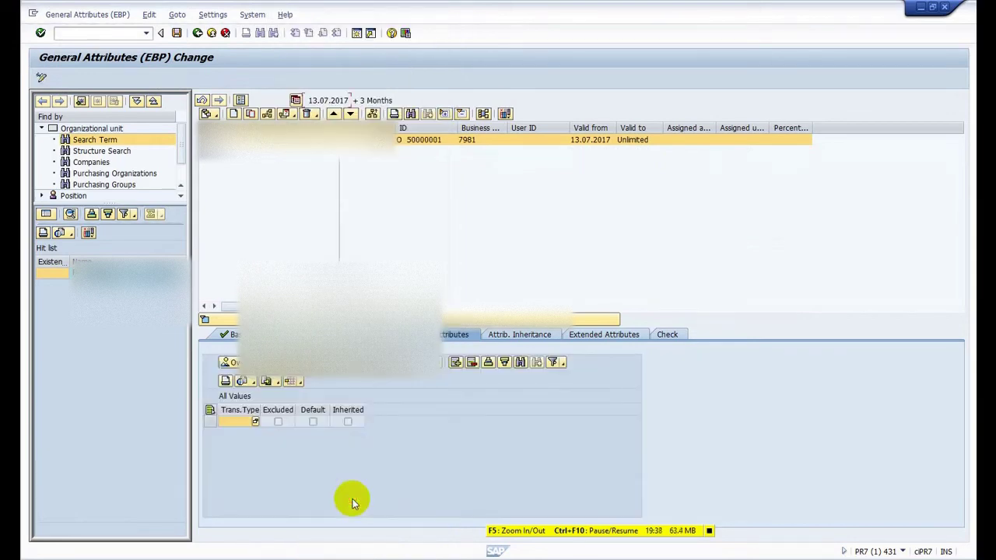
pyautogui.click(255, 422)
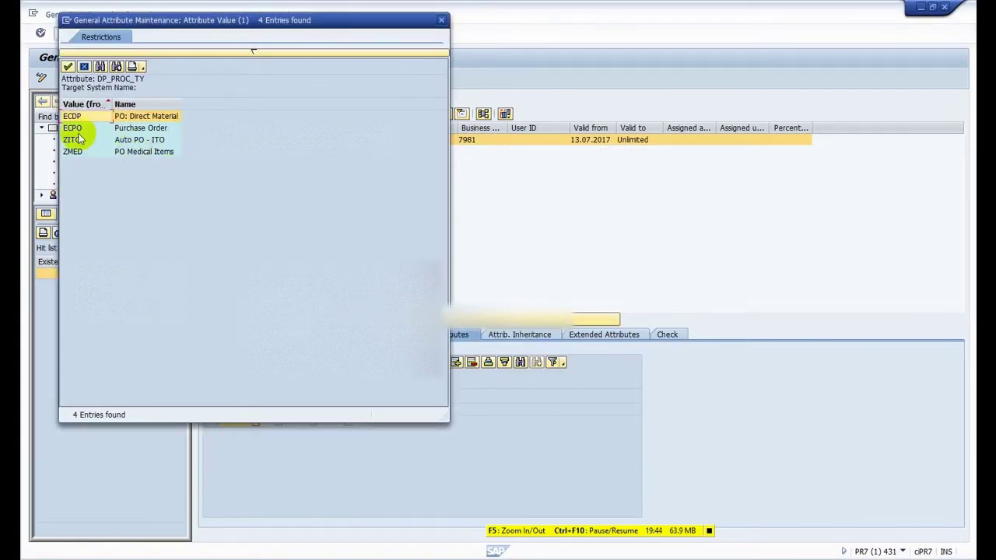
pyautogui.doubleClick(70, 140)
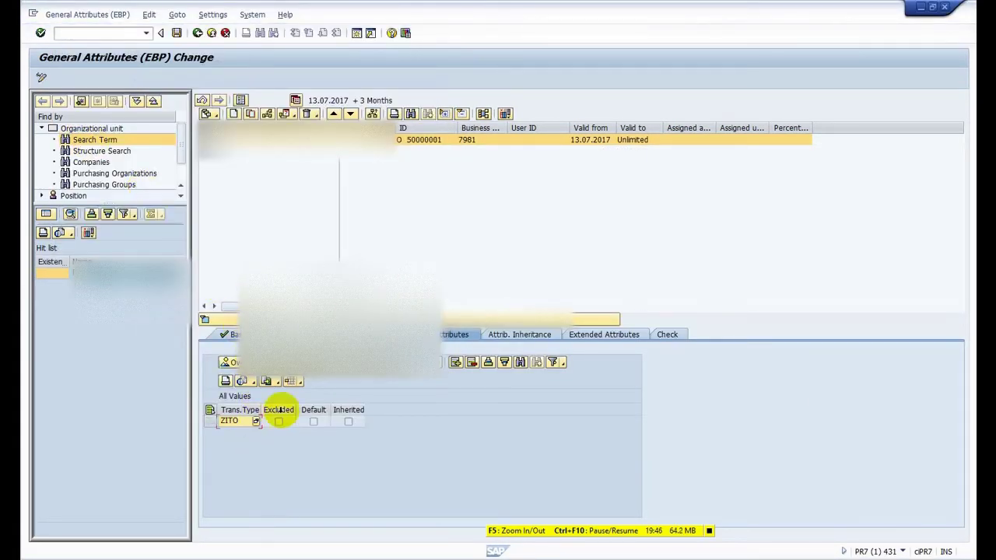
# Step: Add a second value line to Transaction Type: Create PO Manually and set it to ZMED
pyautogui.click(455, 362)
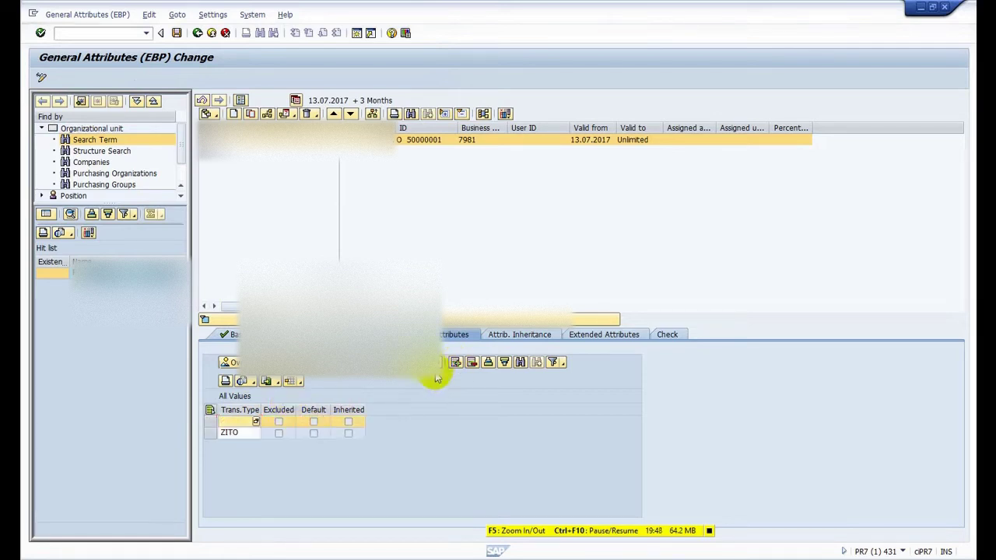
pyautogui.click(257, 421)
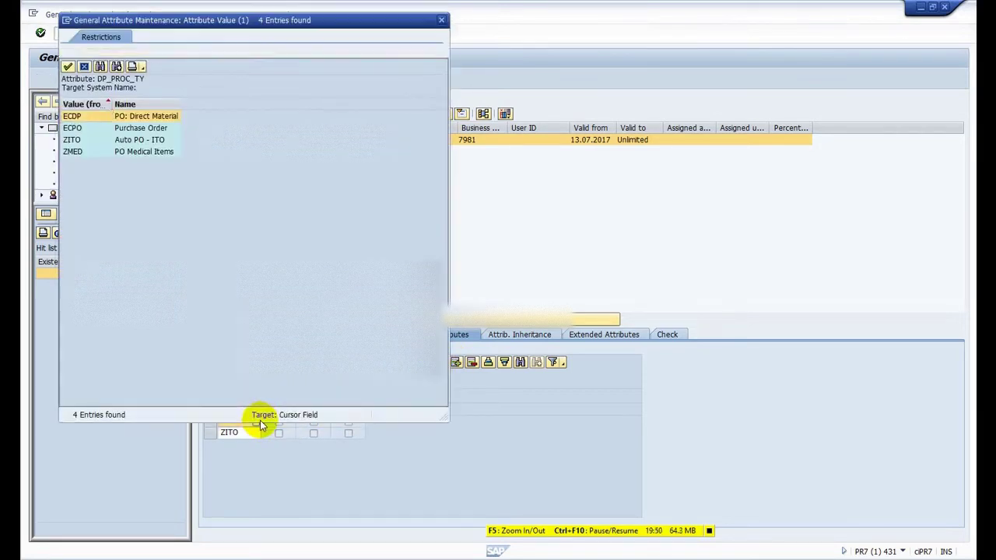
pyautogui.doubleClick(72, 152)
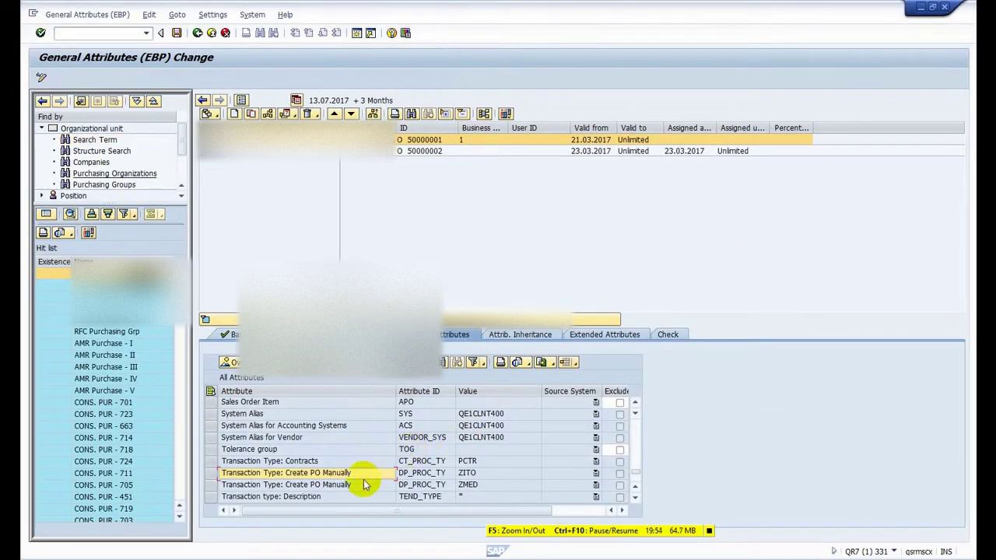
# Step: Check the next attribute in QR7, then open Transaction type: Description in PR7 and set its transaction type to *
pyautogui.scroll(-2, 364, 481)
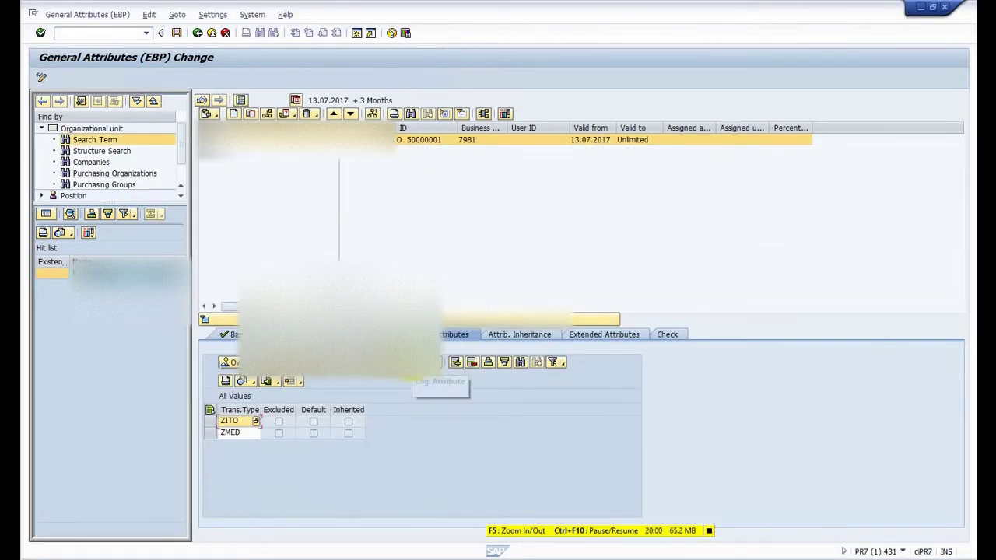
pyautogui.click(412, 365)
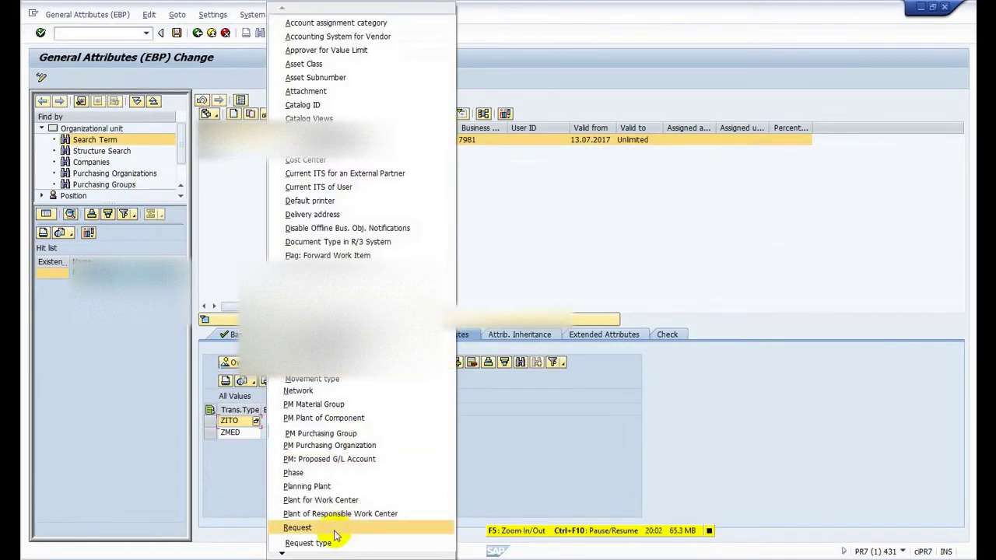
pyautogui.click(278, 552)
pyautogui.click(280, 553)
pyautogui.click(279, 554)
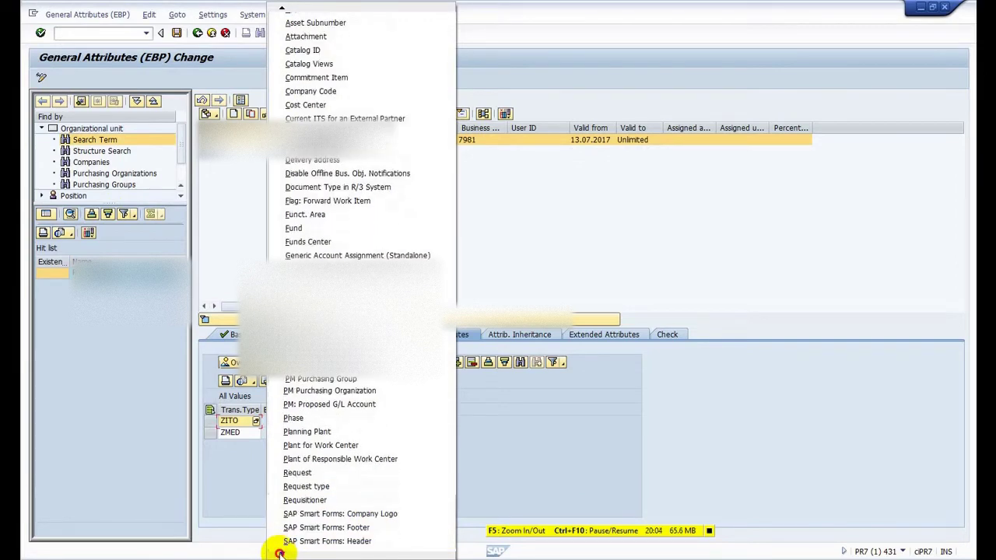
pyautogui.click(280, 554)
pyautogui.click(279, 554)
pyautogui.click(279, 553)
pyautogui.click(279, 553)
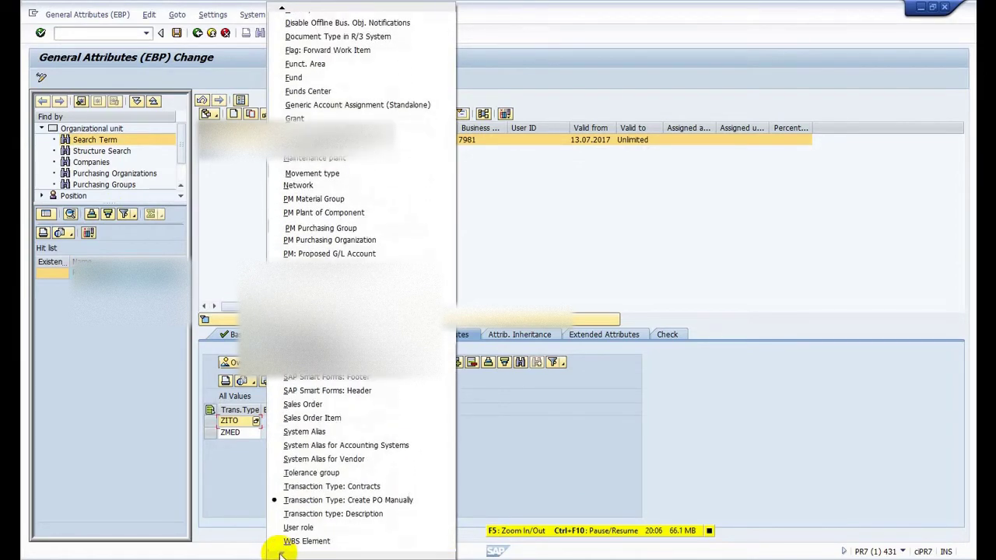
pyautogui.click(329, 513)
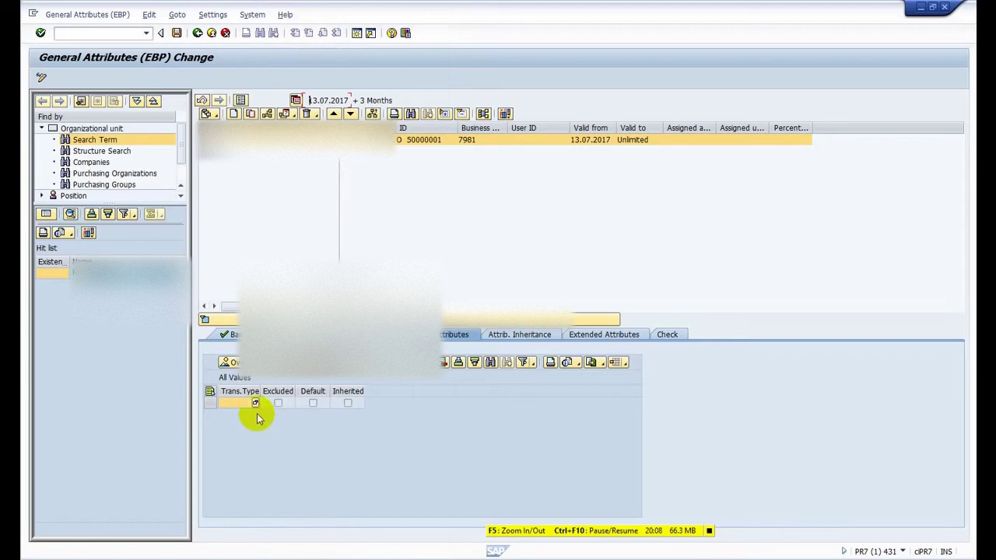
pyautogui.click(256, 403)
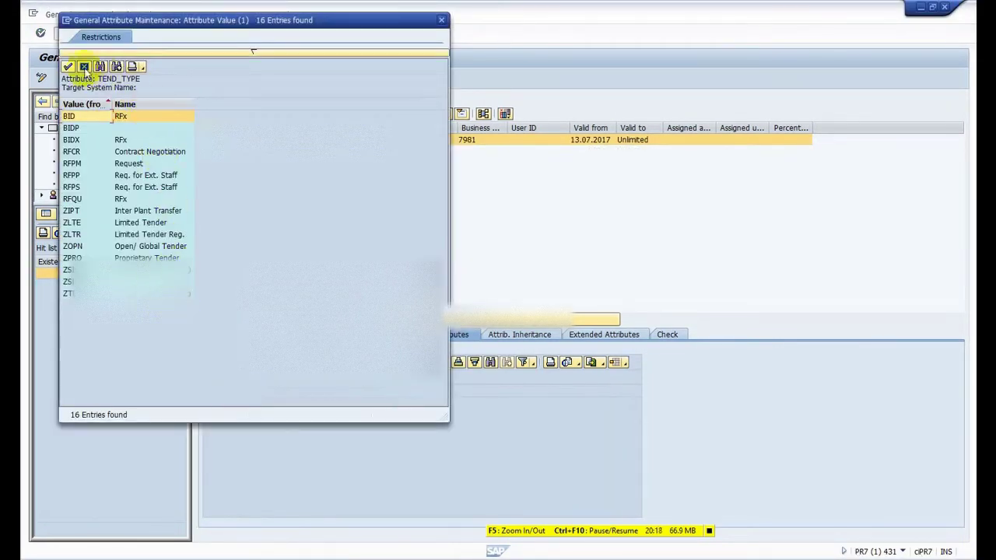
pyautogui.click(84, 67)
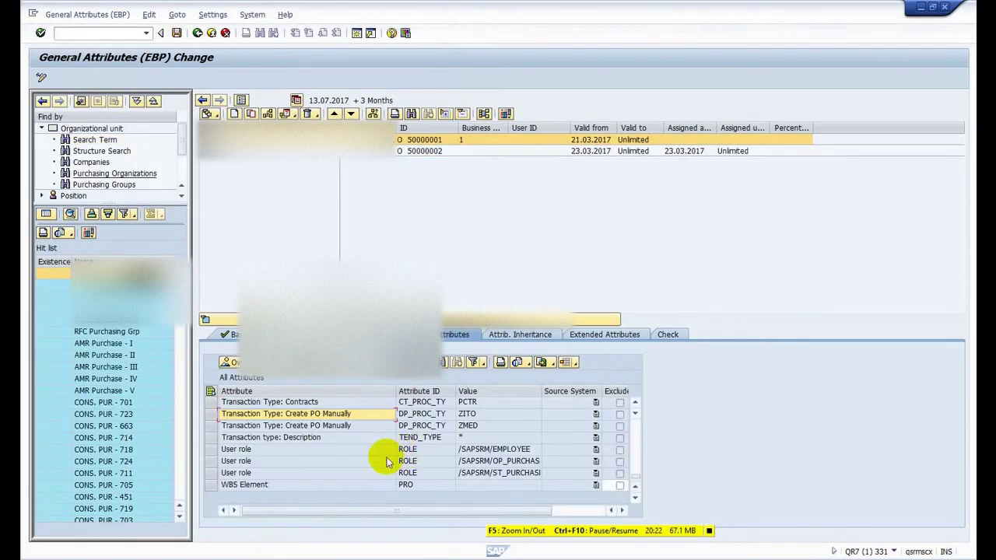
# Step: Take the first user role from the QR7 reference list and enter /SAPSRM/EMPLOYEE in the User role attribute in PR7
pyautogui.click(319, 449)
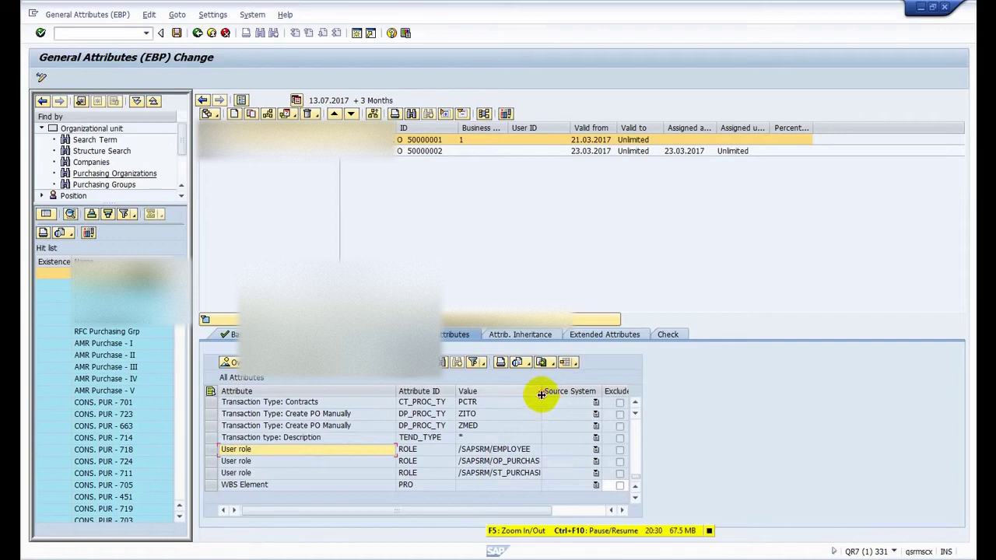
pyautogui.moveTo(541, 394); pyautogui.dragTo(583, 392)
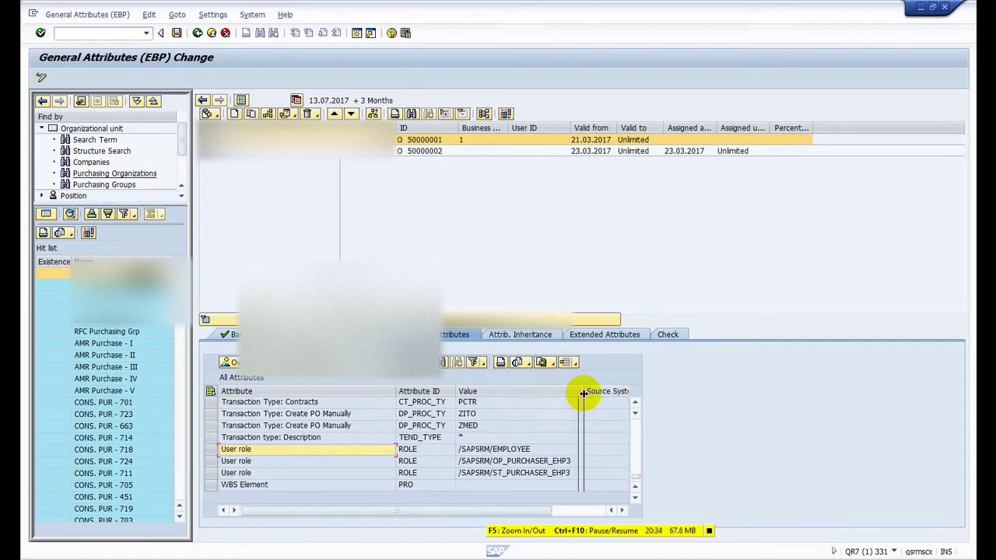
pyautogui.click(506, 450)
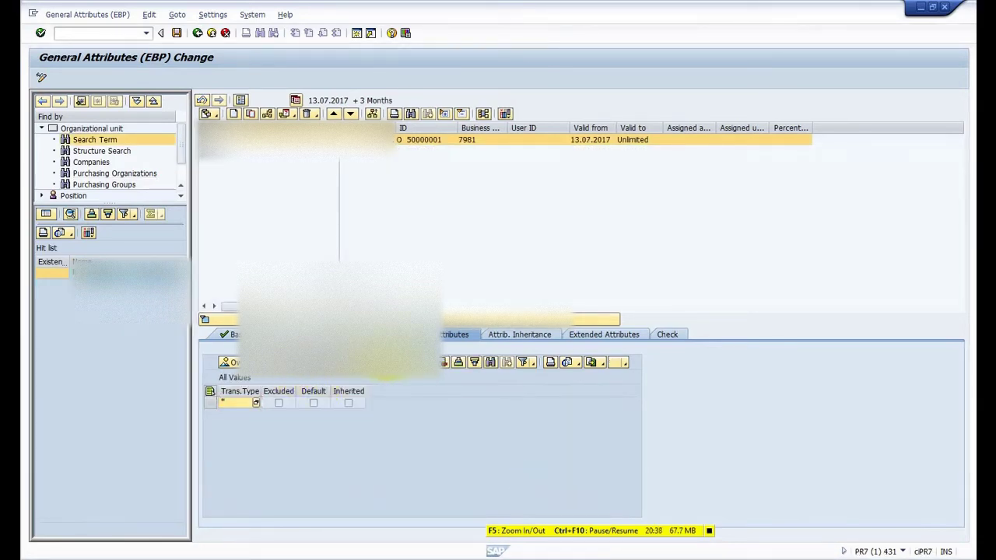
pyautogui.click(256, 402)
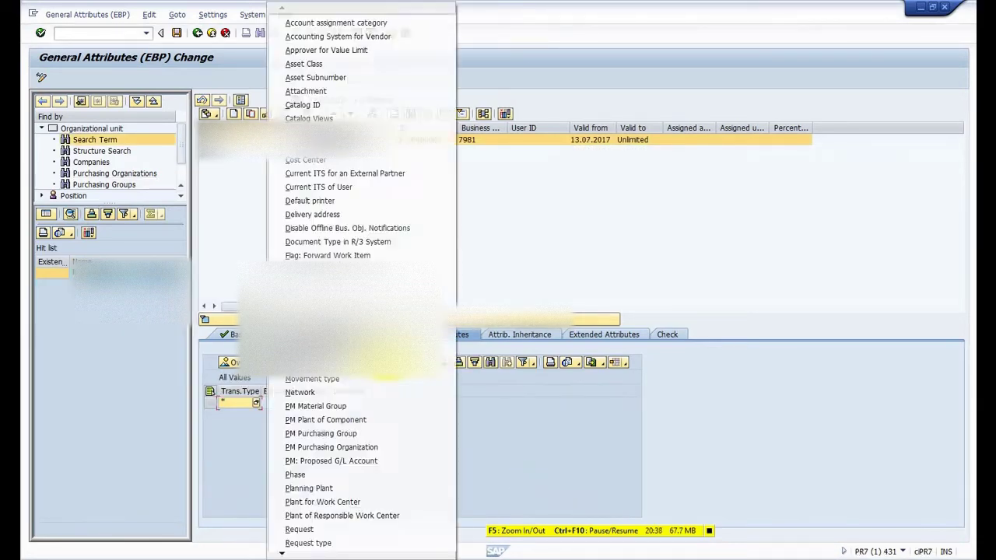
pyautogui.click(282, 553)
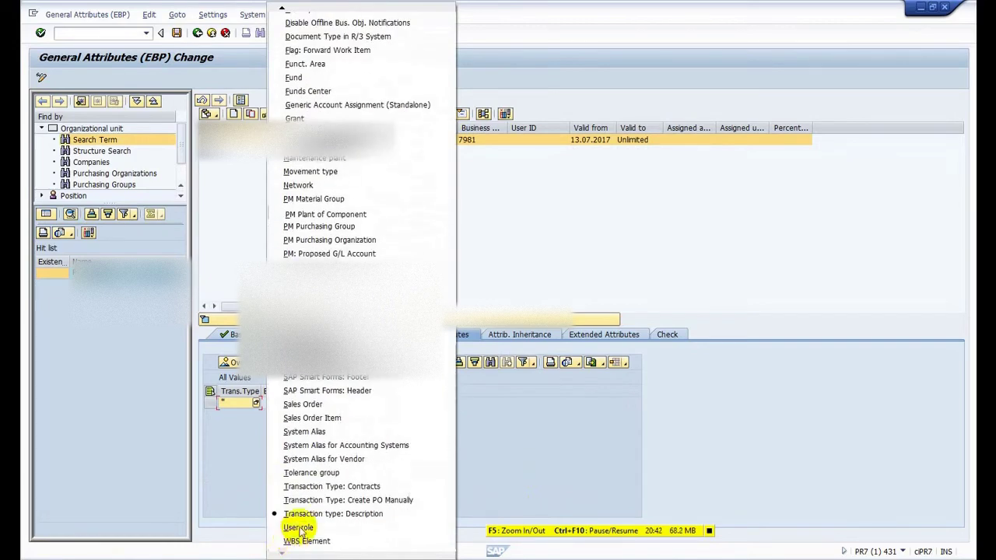
pyautogui.click(298, 526)
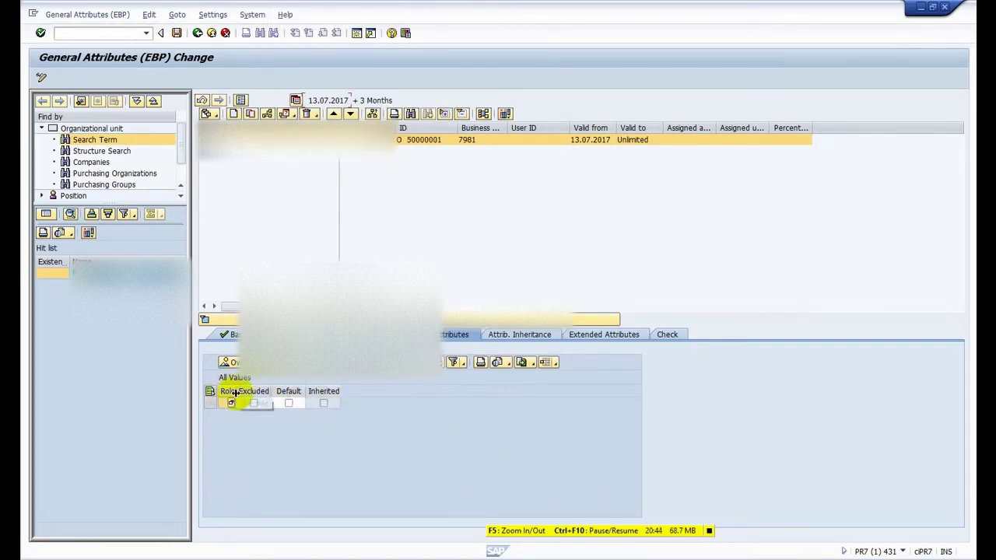
pyautogui.moveTo(236, 392); pyautogui.dragTo(364, 398)
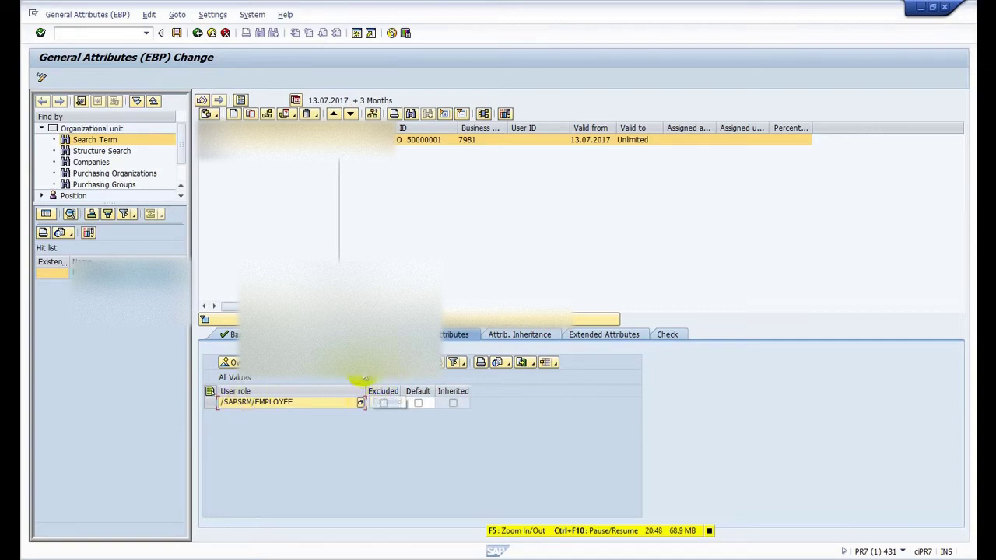
pyautogui.press('Return')
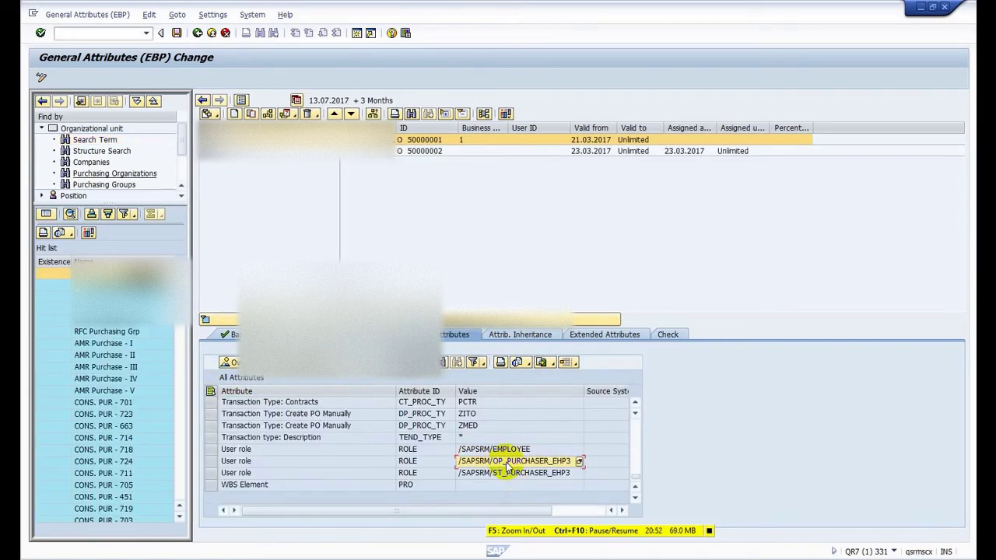
# Step: Add the user role /SAPSRM/OP_PURCHASER_EHP3 from the QR7 list to the User role attribute in PR7
pyautogui.hotkey('alt', 'Tab')
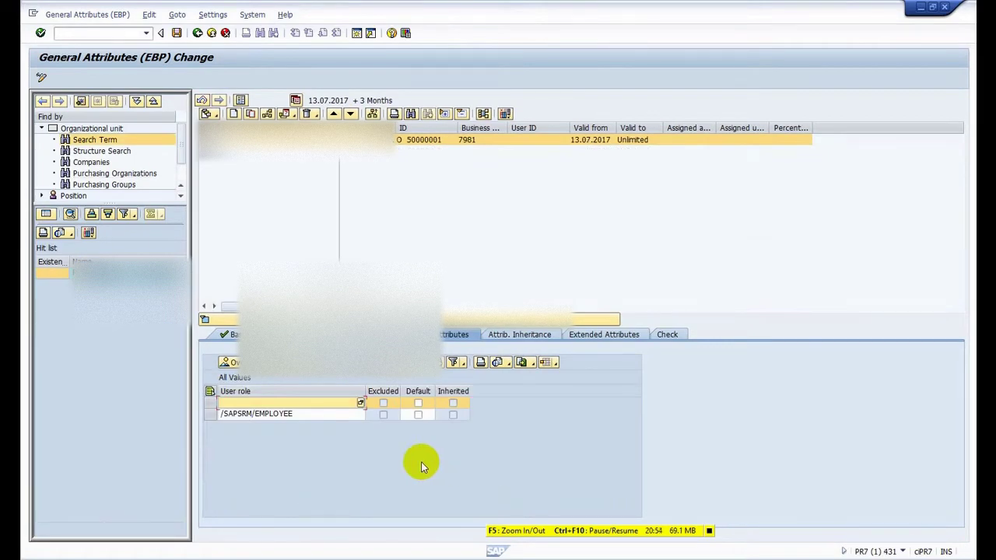
pyautogui.write('/SAPSRM/OP_PURCHASER_EHP3')
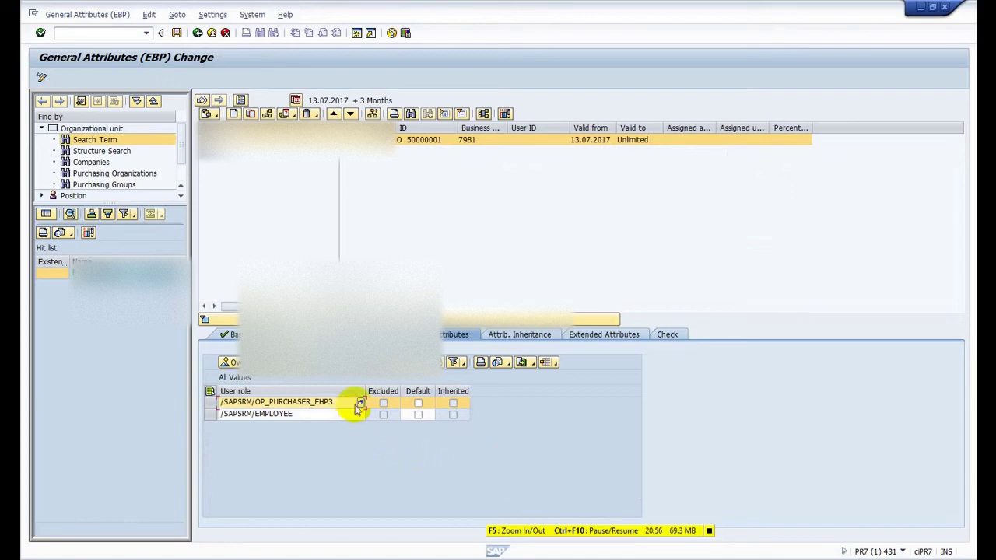
pyautogui.press('Return')
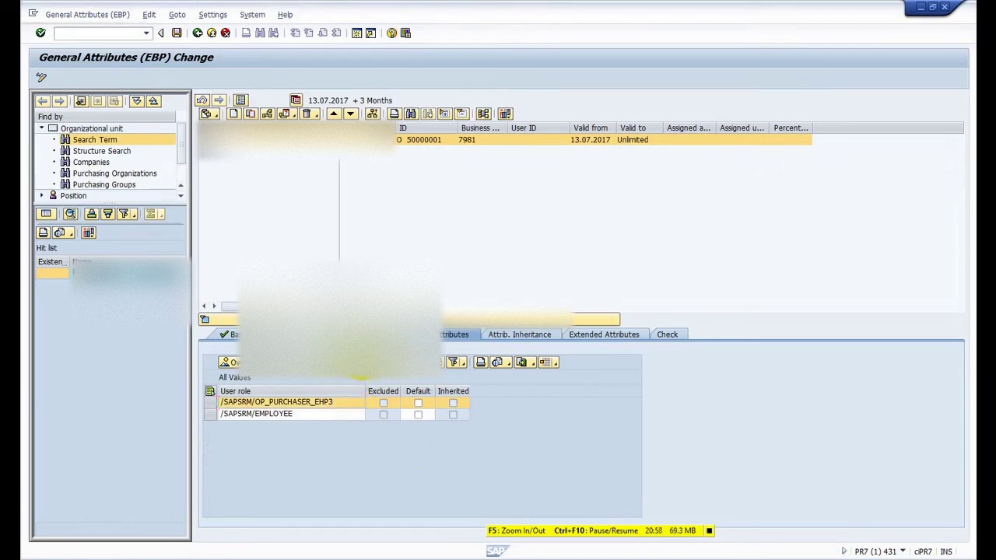
# Step: Take the last user role from QR7, add /SAPSRM/ST_PURCHASER_EHP3 to the User role attribute in PR7, and save the data
pyautogui.hotkey('alt', 'Tab')
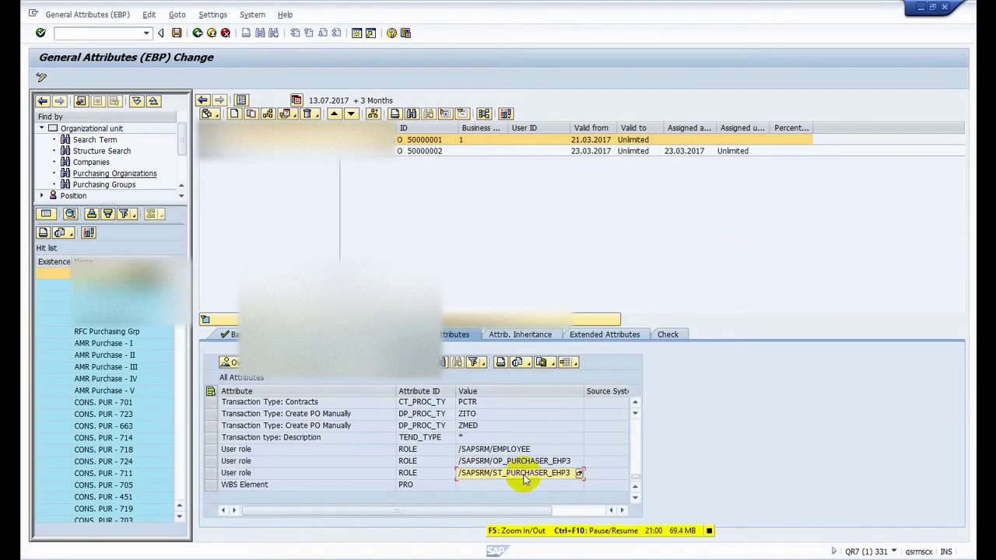
pyautogui.hotkey('alt', 'Tab')
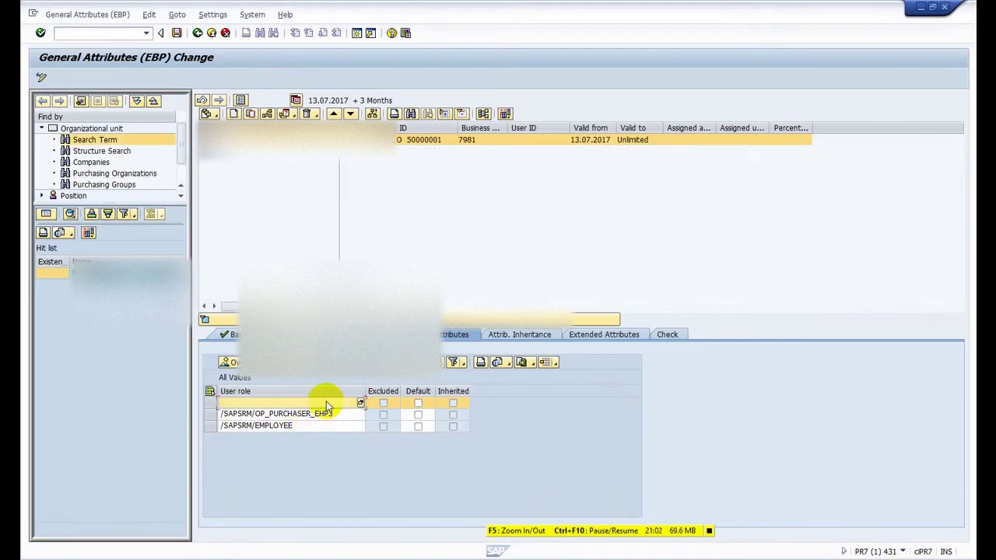
pyautogui.write('/SAPSRM/ST_PURCHASER_EHP3')
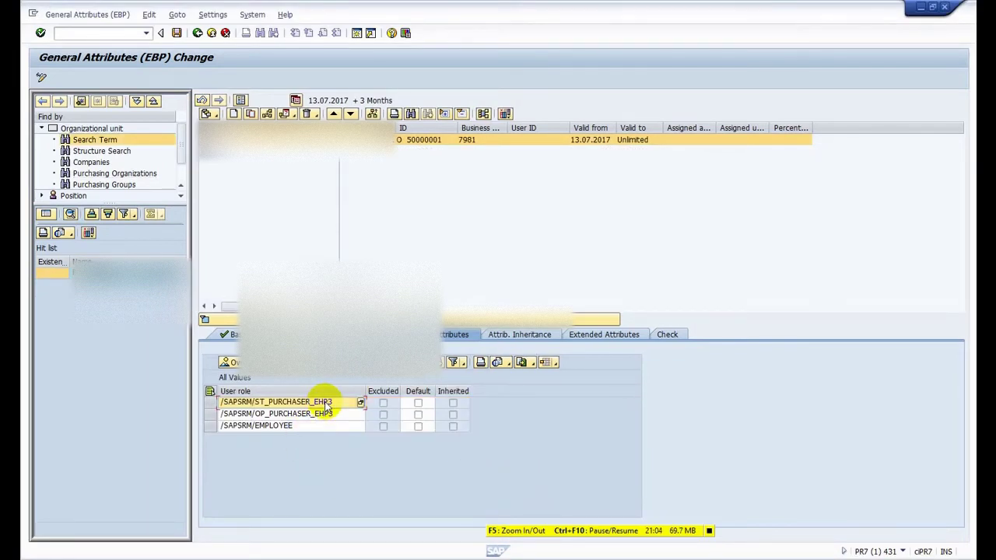
pyautogui.click(177, 32)
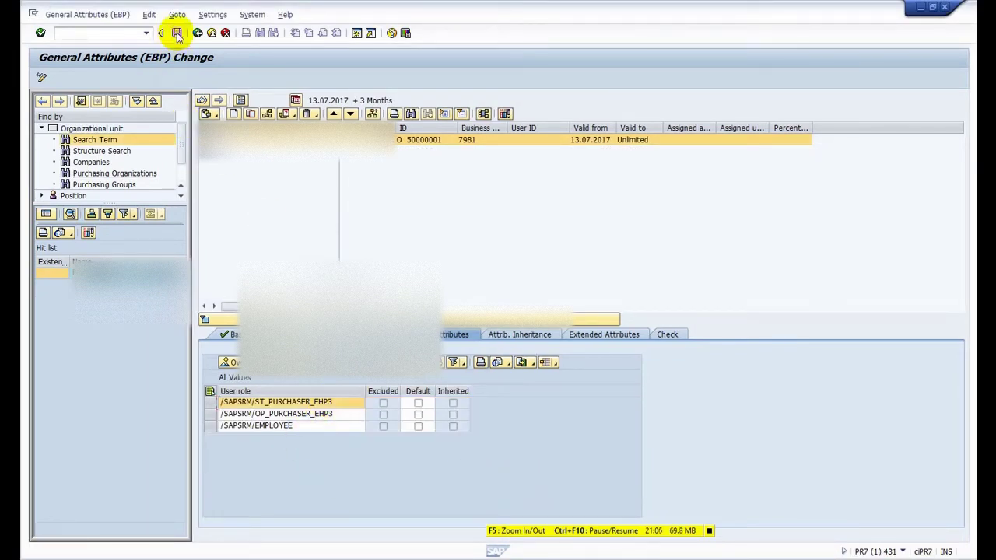
# Step: Review the whole QR7 attribute list, including each attribute's value, source system and default flag
pyautogui.hotkey('alt', 'Tab')
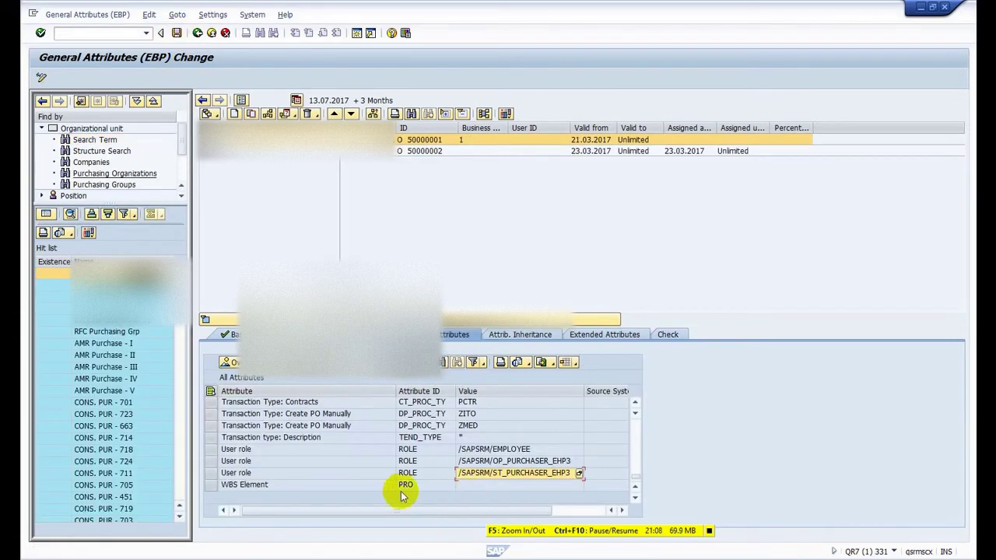
pyautogui.scroll(4, 563, 466)
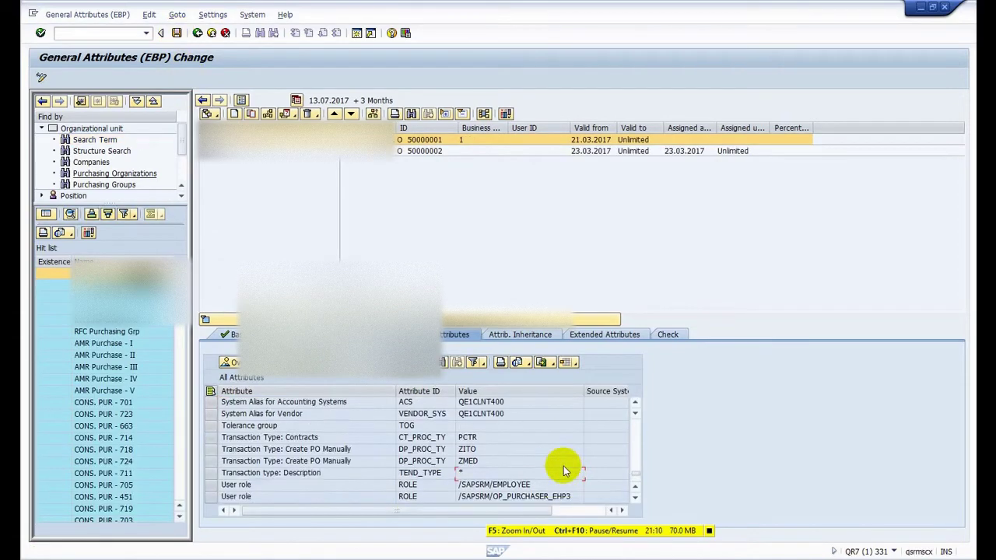
pyautogui.scroll(1, 563, 466)
pyautogui.scroll(1, 564, 470)
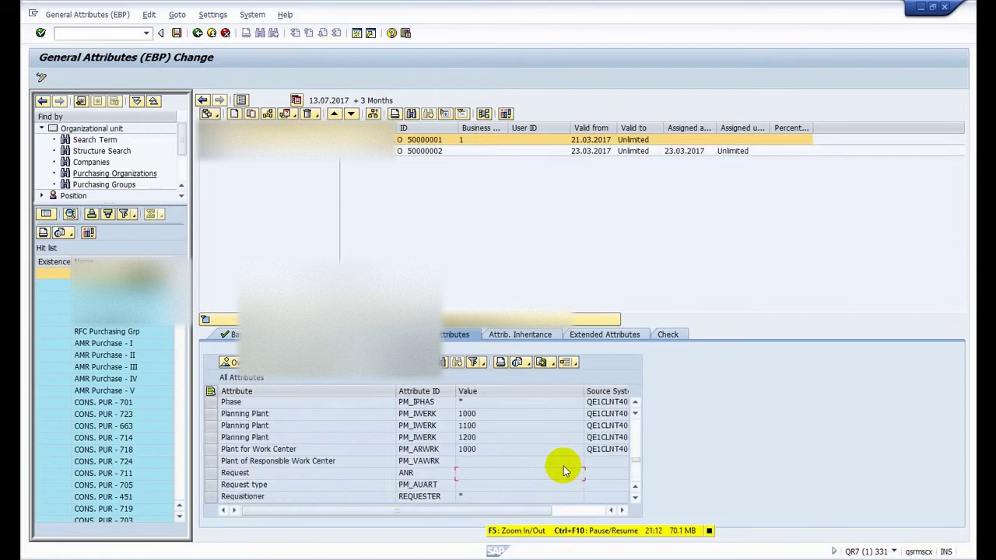
pyautogui.moveTo(544, 511); pyautogui.dragTo(595, 513)
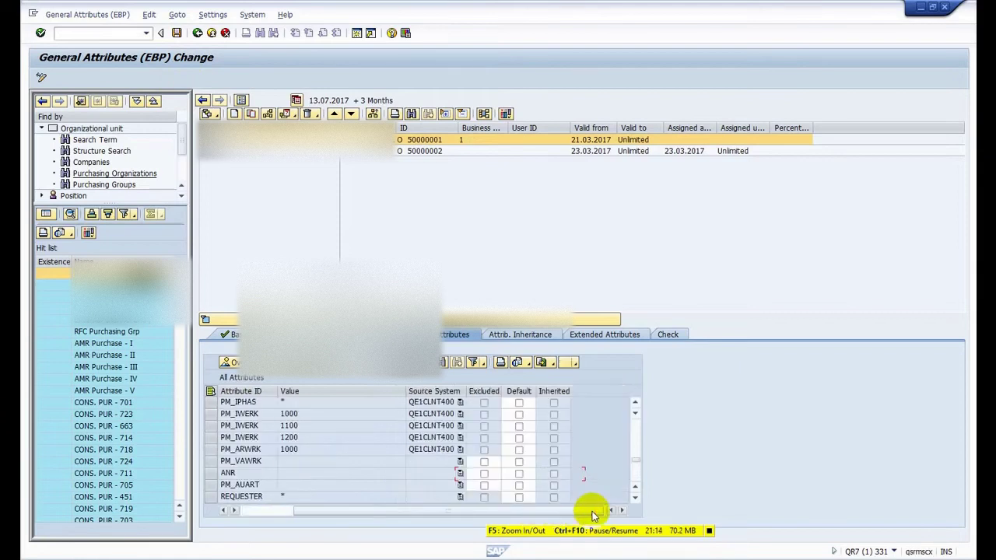
pyautogui.scroll(-1, 583, 492)
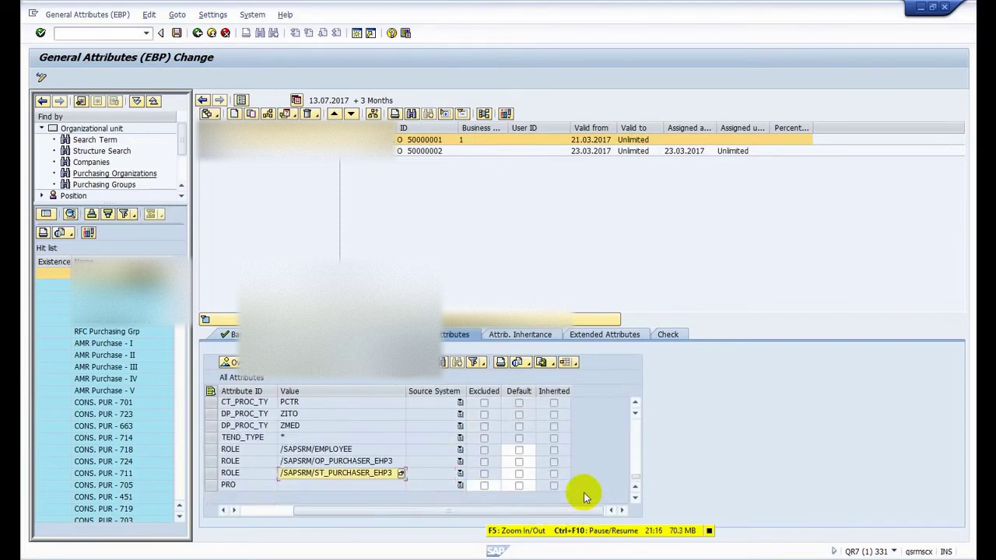
pyautogui.scroll(3, 583, 492)
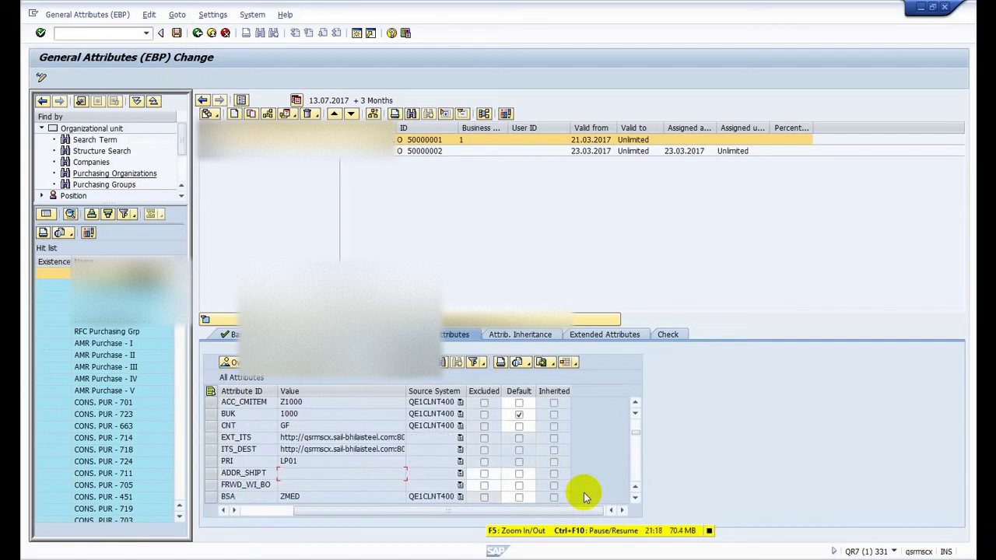
pyautogui.scroll(3, 584, 494)
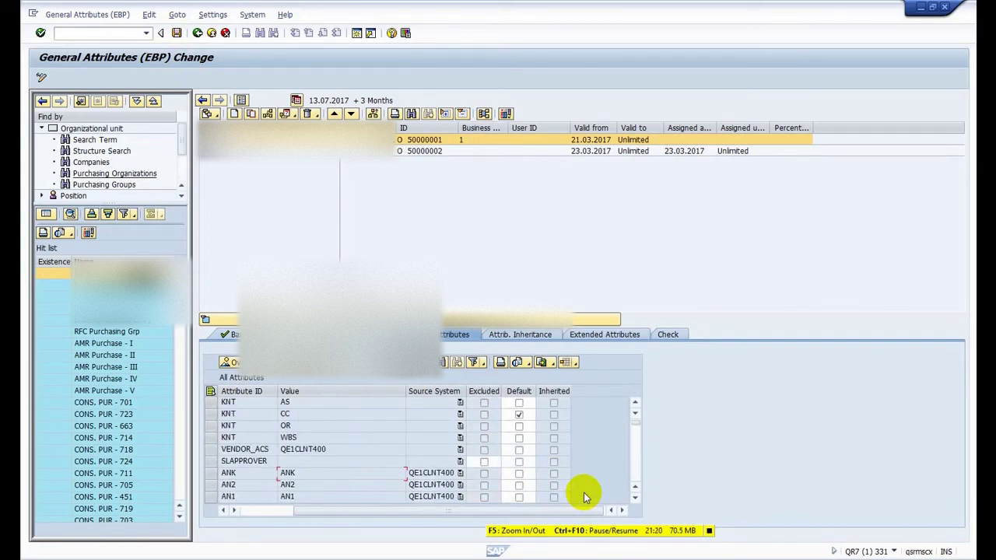
# Step: In PR7's extended attributes, enter product category * with source system PE1CLNT400, comparing with the QR7 entry
pyautogui.hotkey('ctrl', 's')
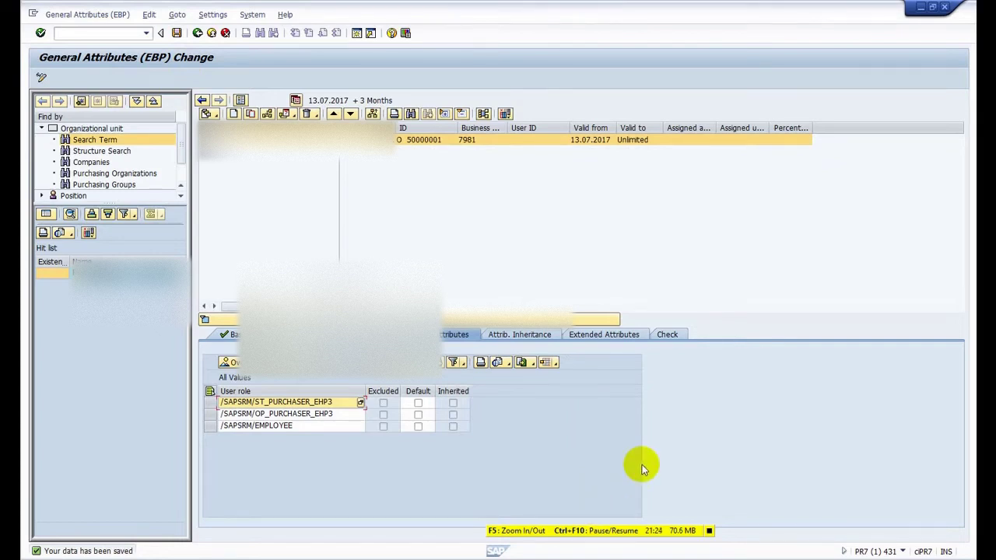
pyautogui.click(604, 334)
pyautogui.click(247, 428)
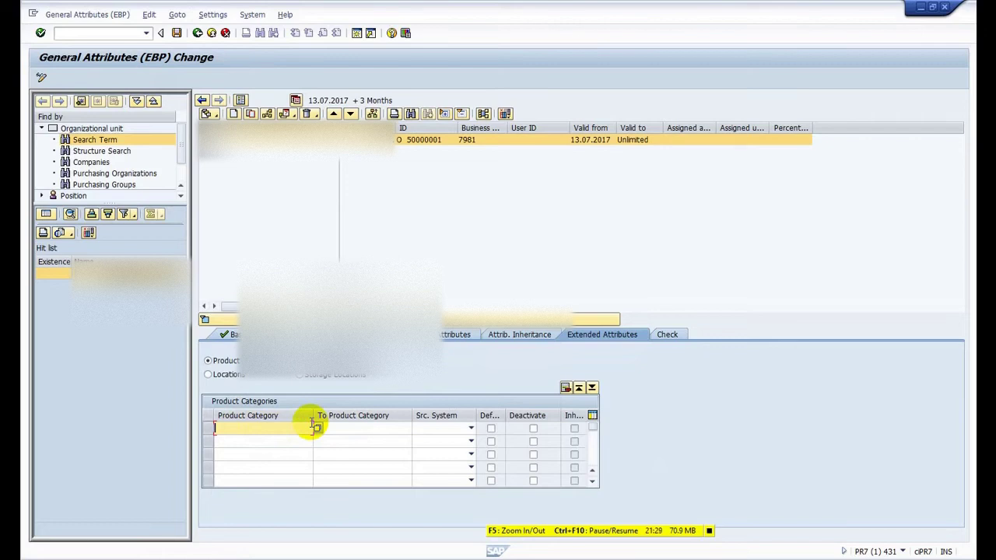
pyautogui.click(470, 427)
pyautogui.click(433, 449)
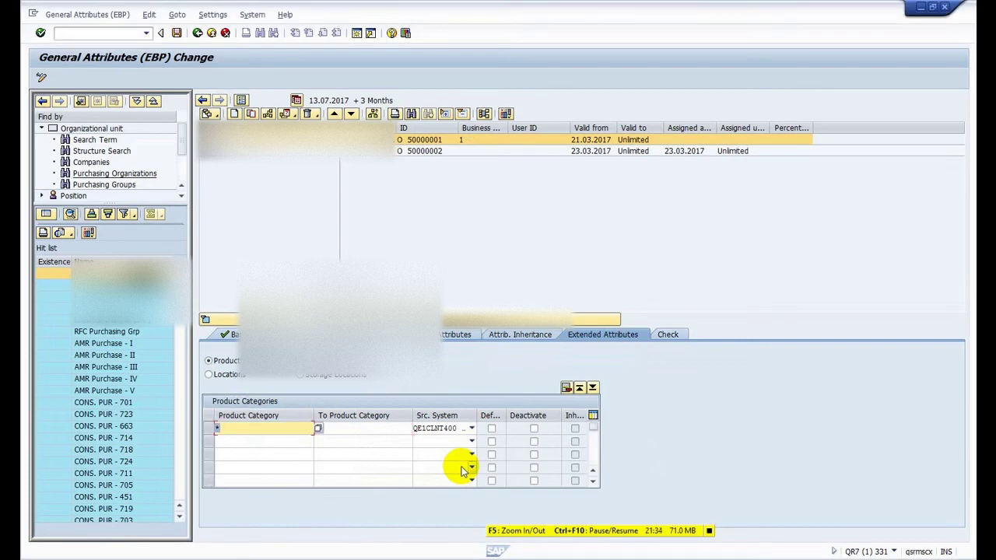
pyautogui.hotkey('alt', 'Tab')
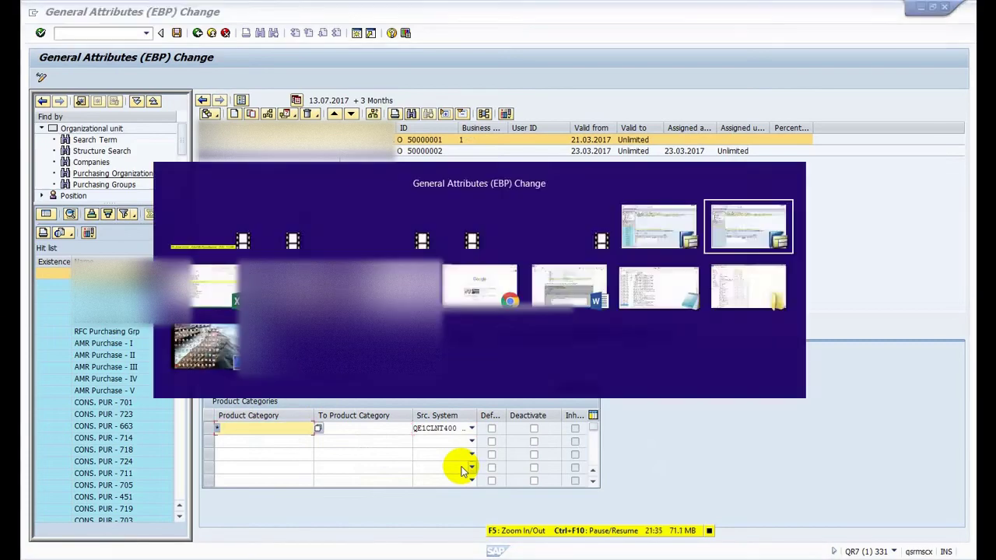
pyautogui.press('Return')
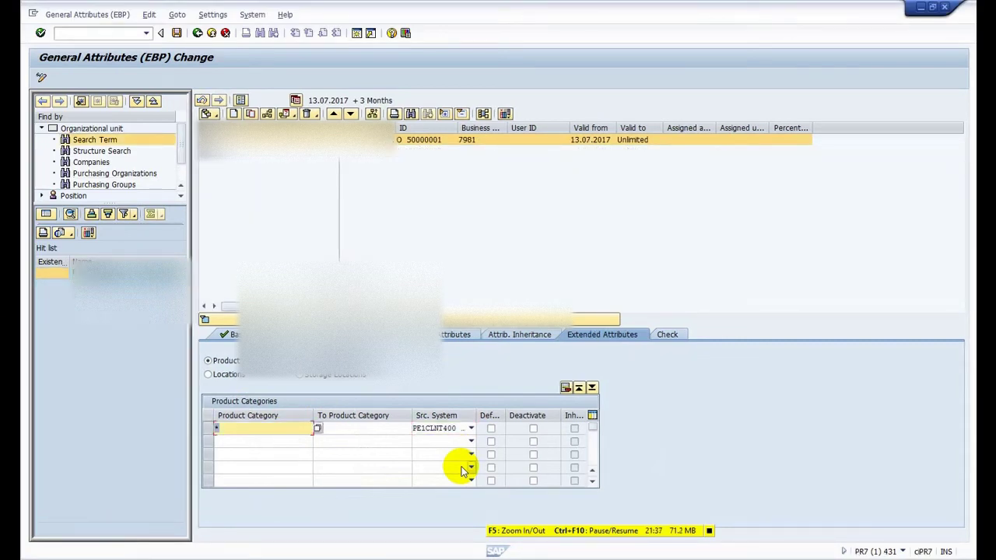
# Step: Check the local values and locations in QR7's extended attributes, then open the locations list in PR7
pyautogui.hotkey('alt', 'Tab')
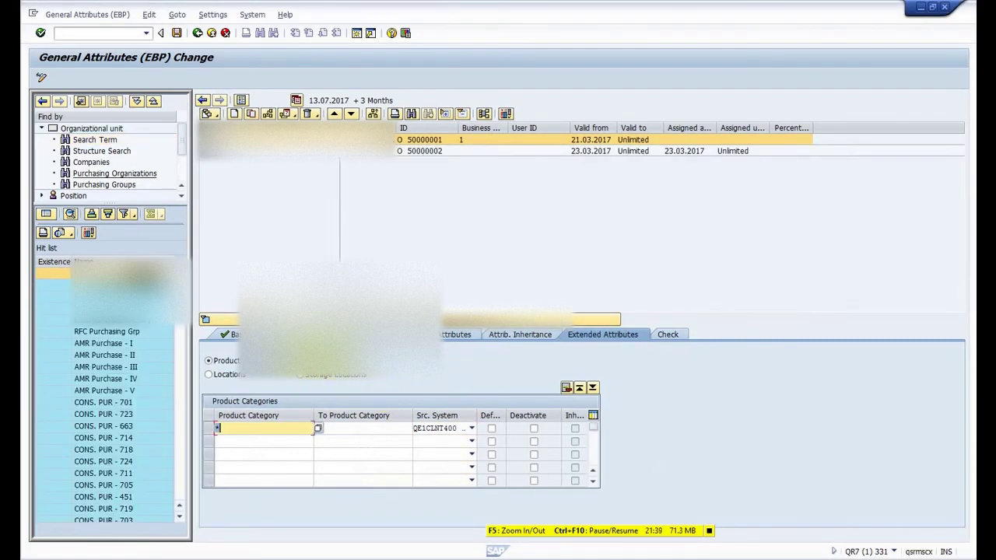
pyautogui.click(317, 360)
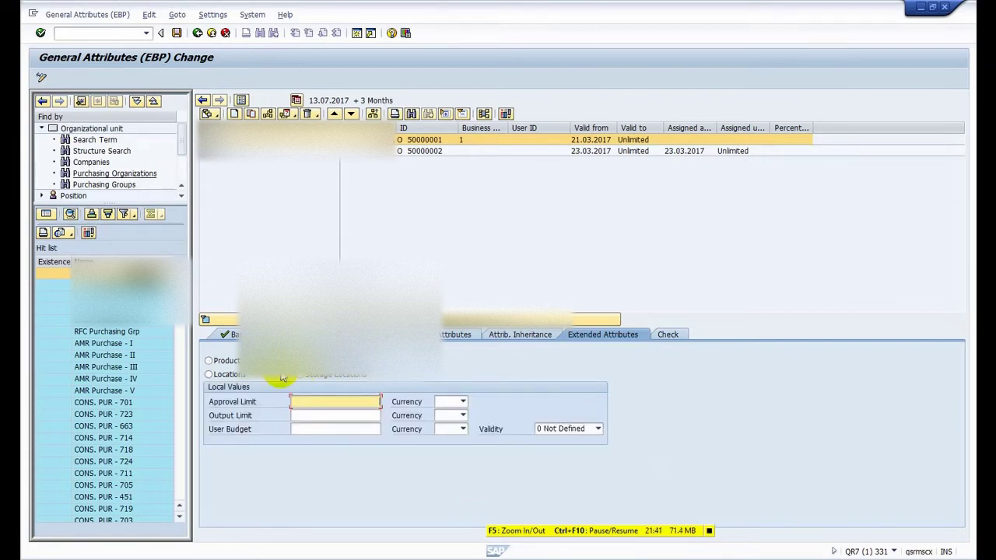
pyautogui.click(234, 374)
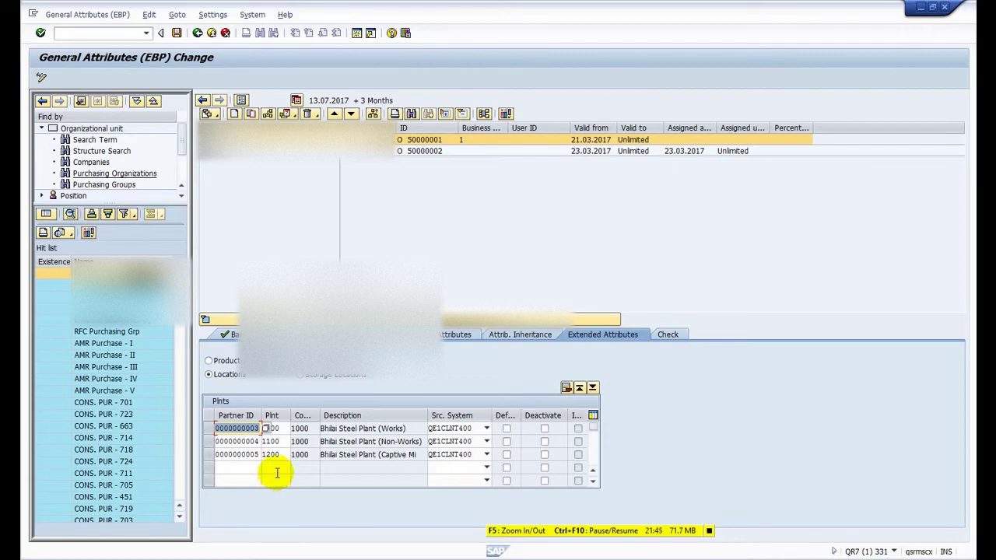
pyautogui.hotkey('alt', 'Tab')
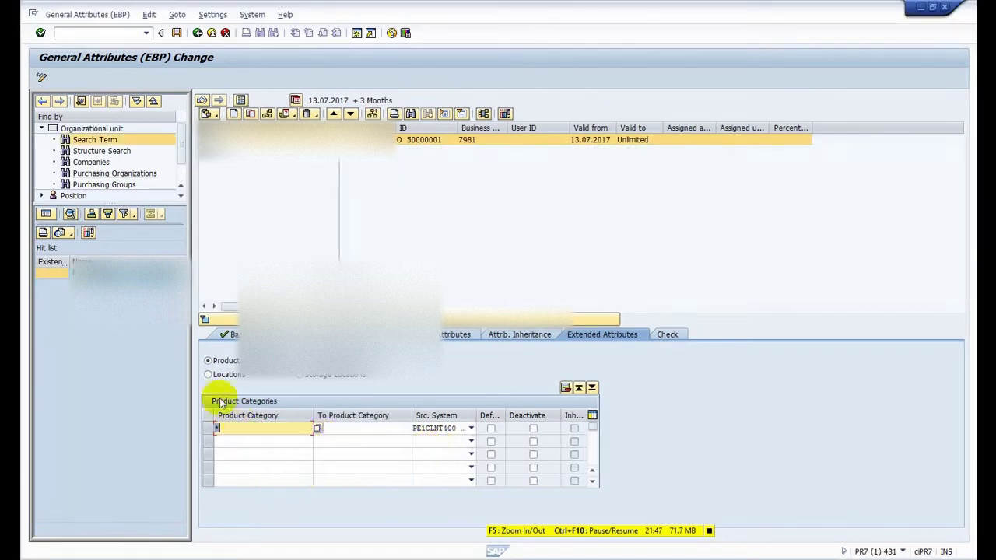
pyautogui.click(232, 374)
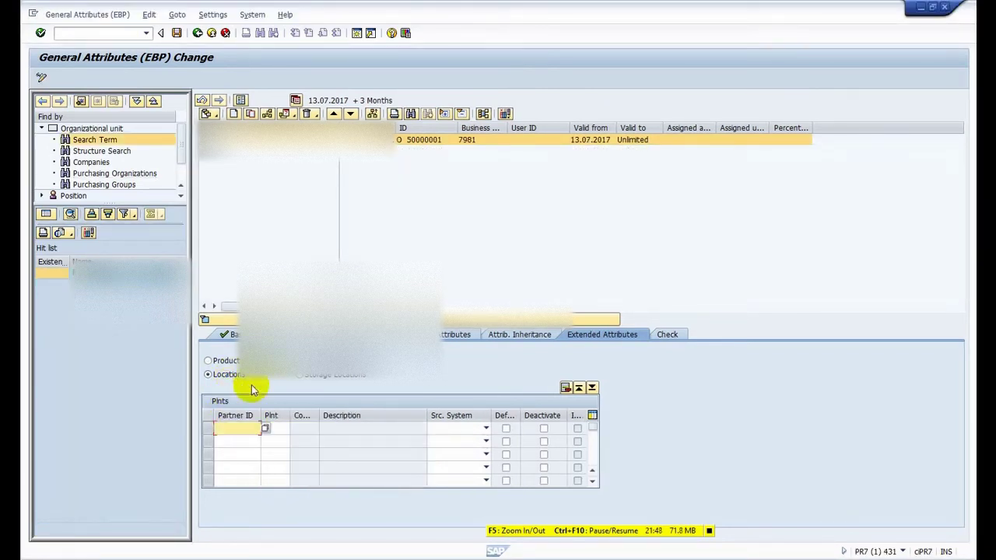
# Step: Set the first location's source system to PE1CLNT400 and pick plant 1000 from the value search
pyautogui.click(486, 428)
pyautogui.click(445, 440)
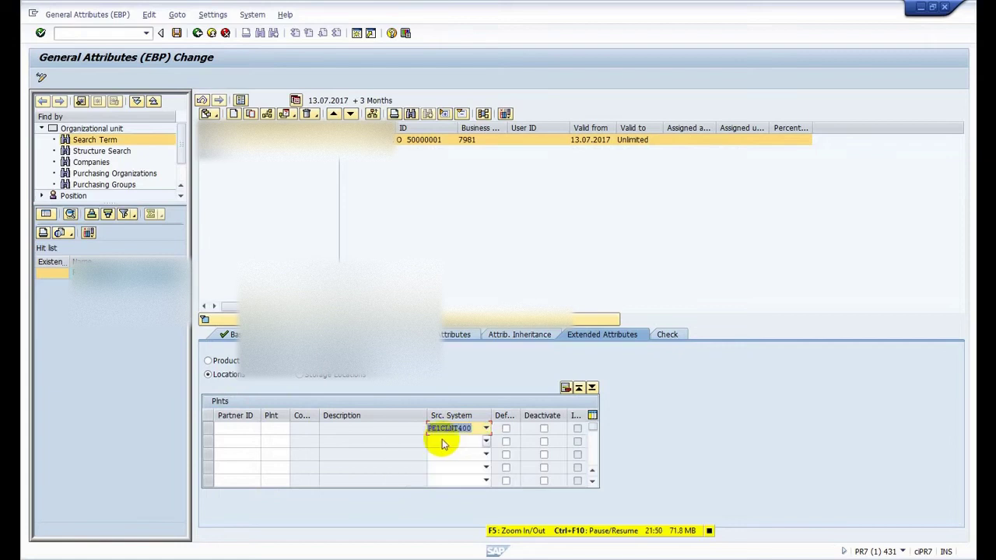
pyautogui.click(279, 429)
pyautogui.press('F4')
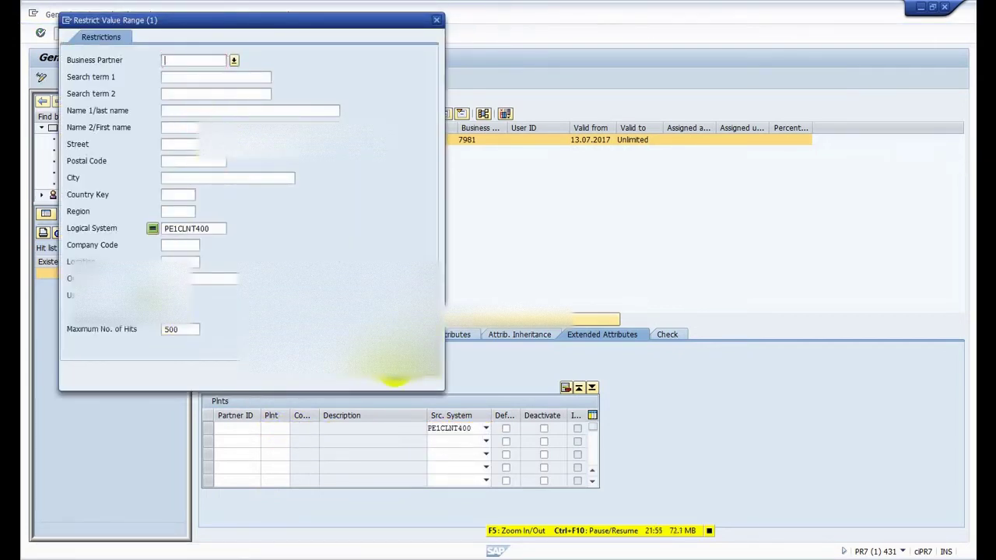
pyautogui.click(395, 379)
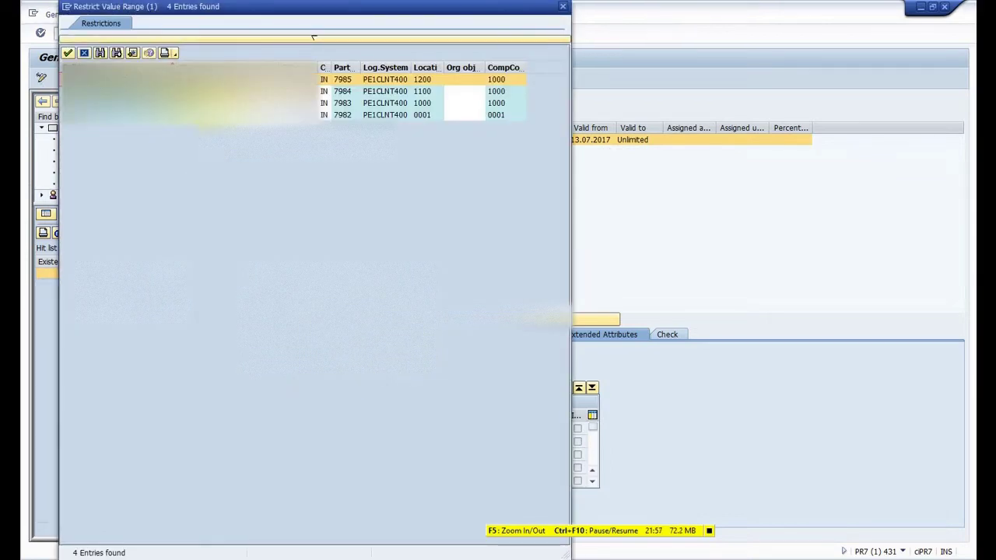
pyautogui.doubleClick(424, 103)
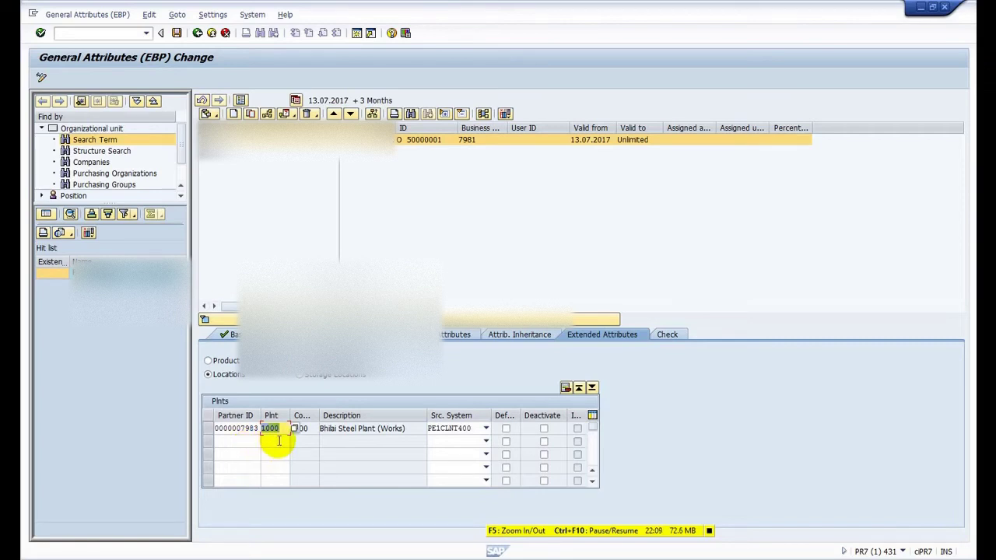
# Step: Add a second location with source system PE1CLNT400 and pick plant 1100 from the value search
pyautogui.click(484, 441)
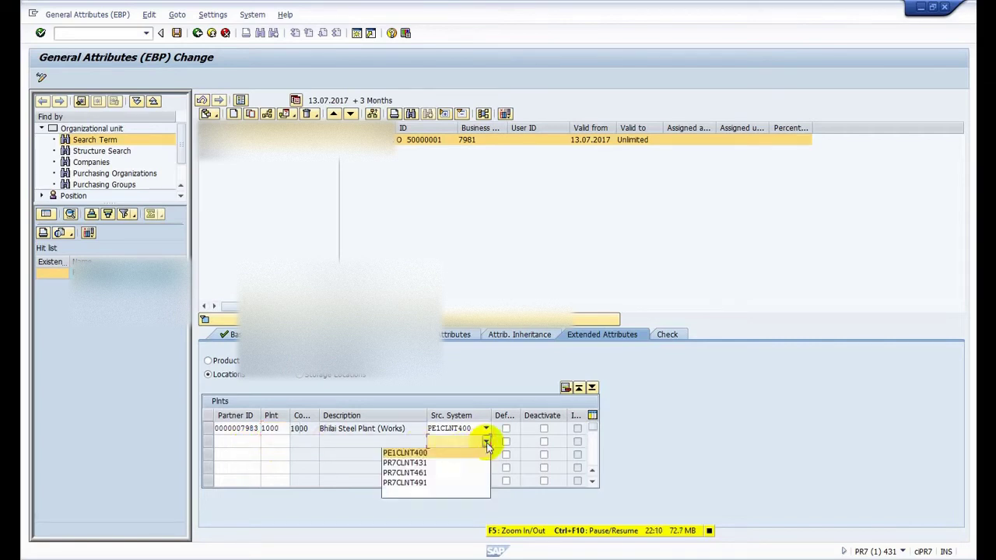
pyautogui.click(433, 454)
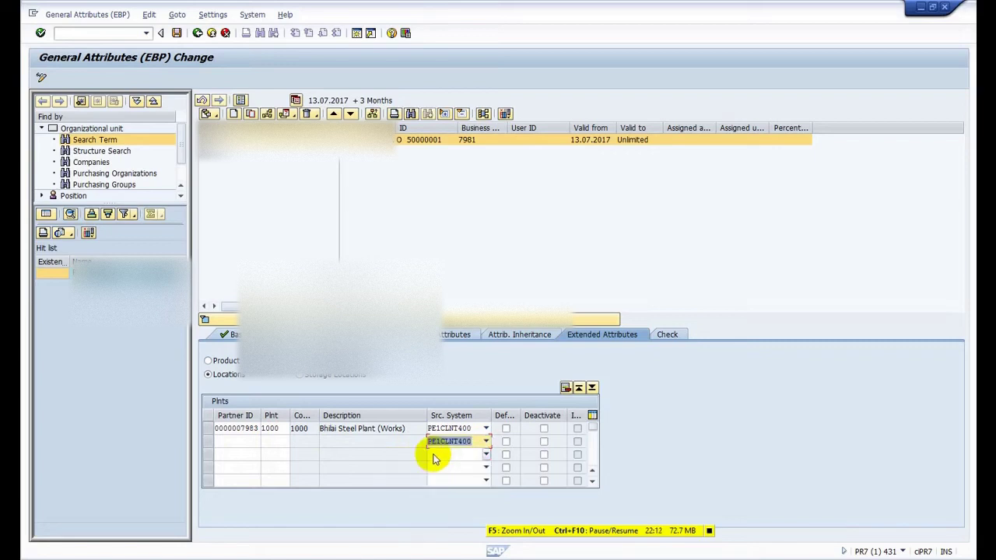
pyautogui.click(272, 441)
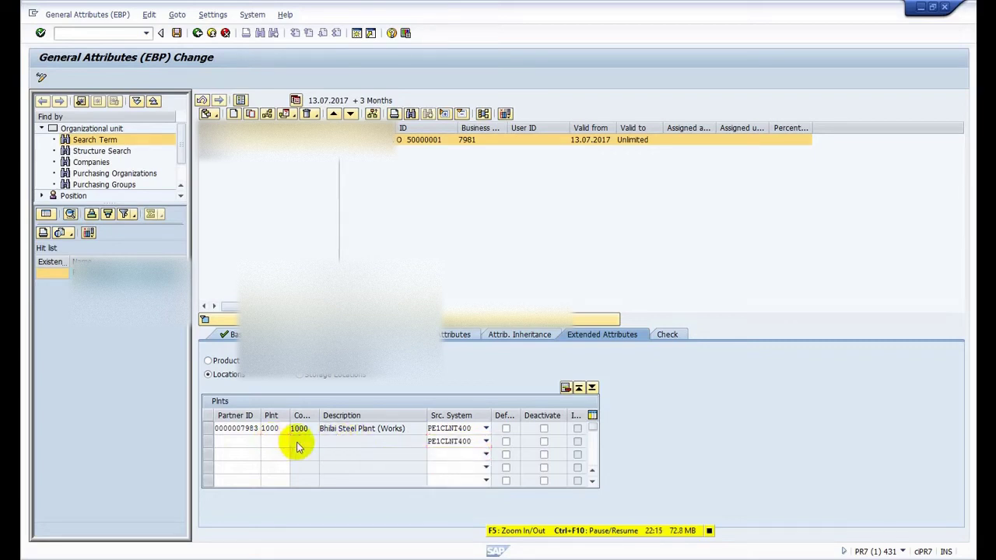
pyautogui.press('F4')
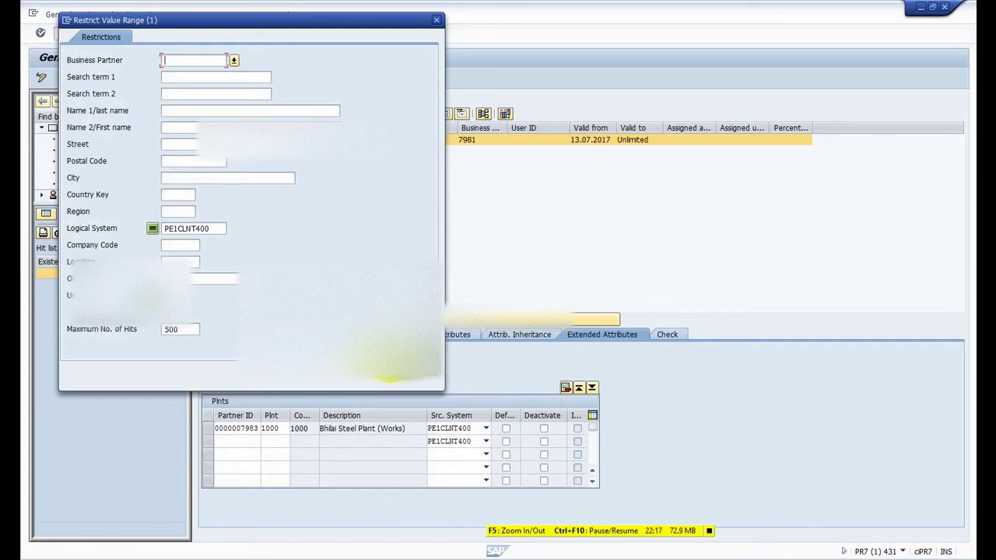
pyautogui.press('Return')
pyautogui.doubleClick(404, 94)
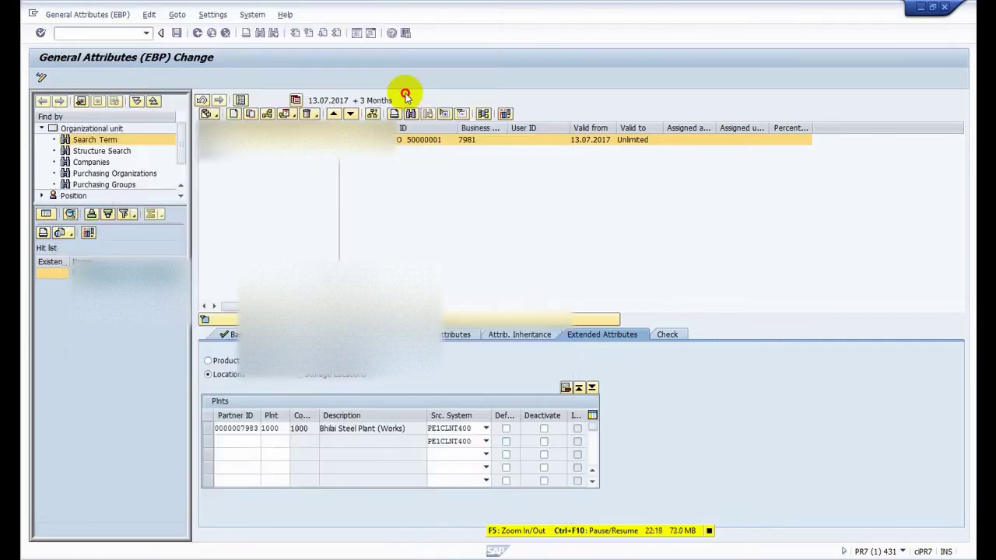
# Step: Add a third location with source system PE1CLNT400 and pick plant 1200 from the value search
pyautogui.click(485, 454)
pyautogui.click(435, 466)
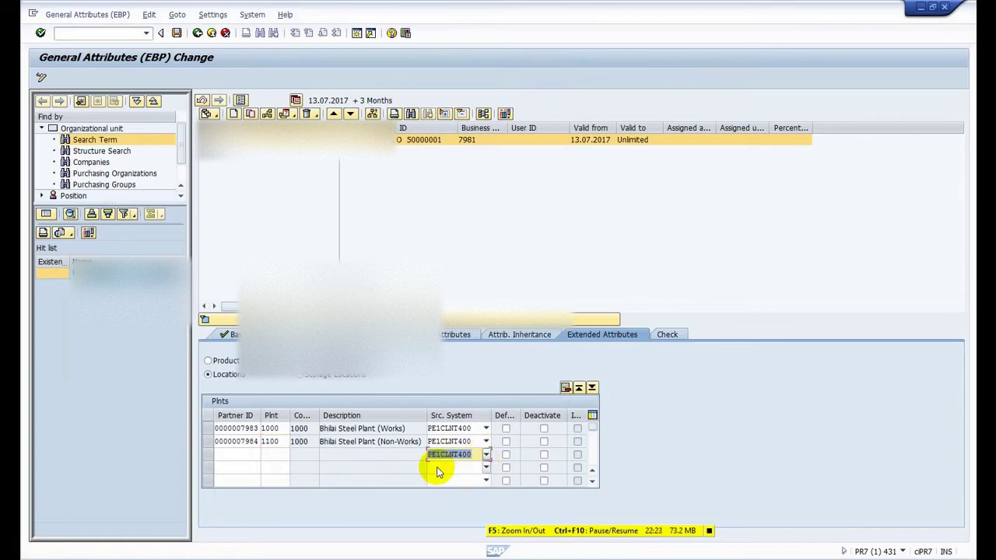
pyautogui.click(276, 455)
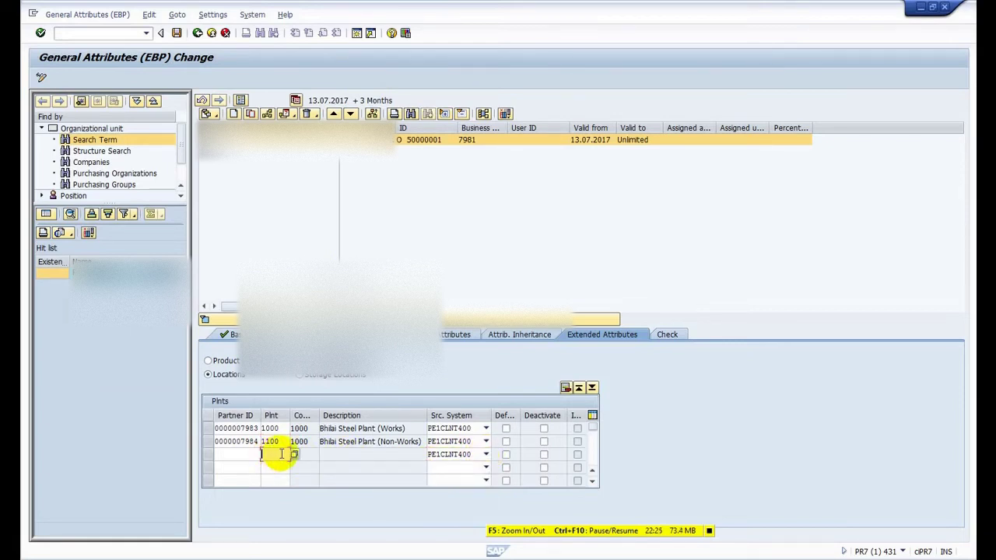
pyautogui.click(293, 454)
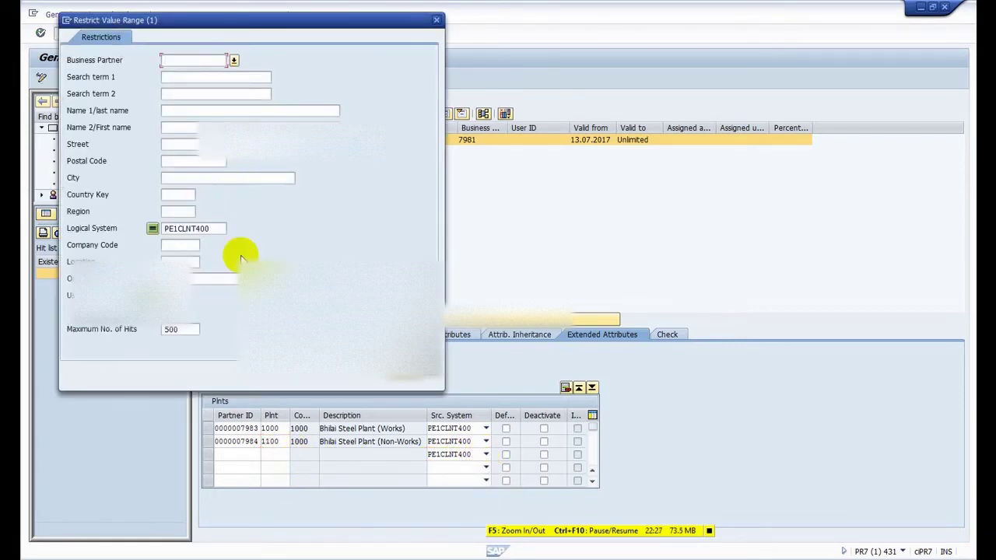
pyautogui.click(392, 379)
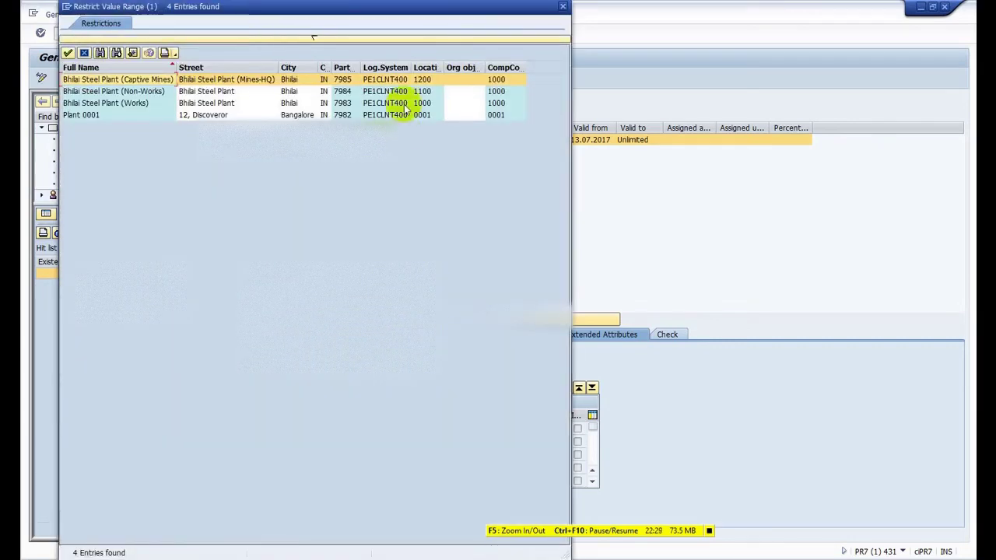
pyautogui.doubleClick(418, 84)
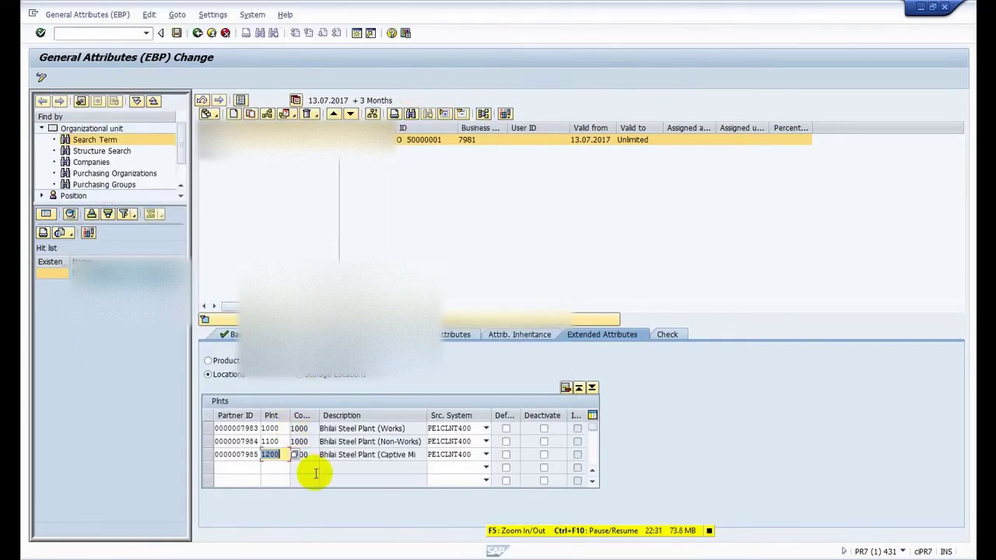
# Step: Save the root organizational unit's locations in PR7, then run its consistency check and save again
pyautogui.click(178, 33)
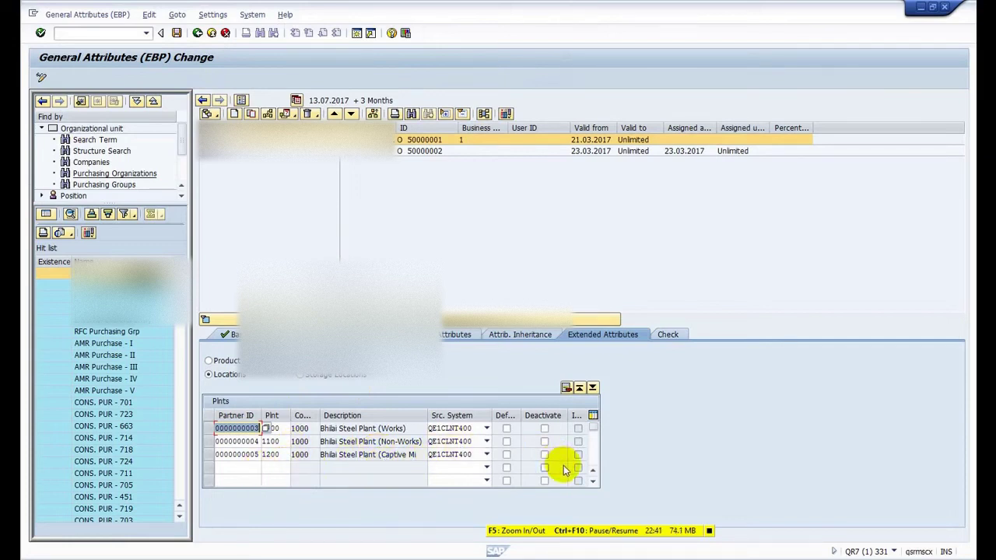
pyautogui.click(344, 381)
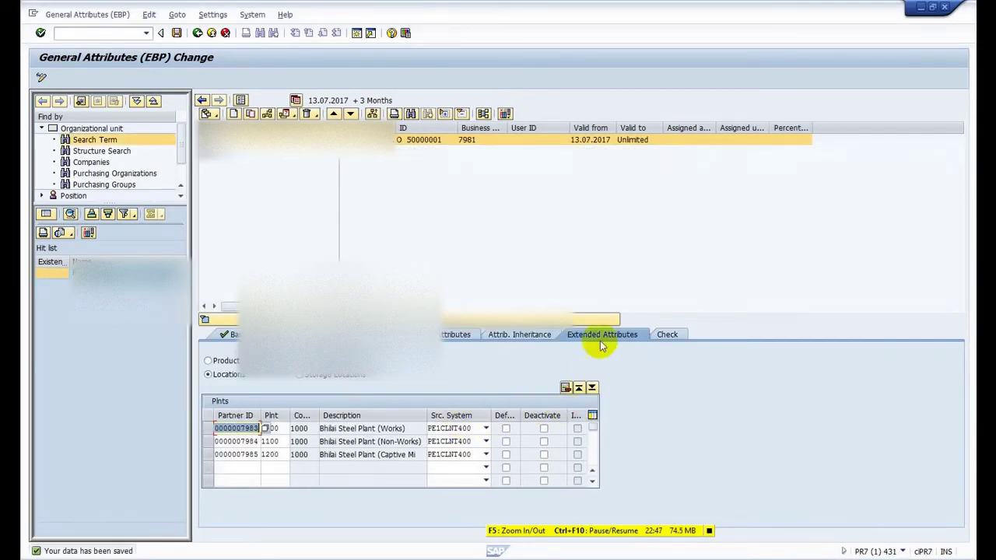
pyautogui.click(668, 335)
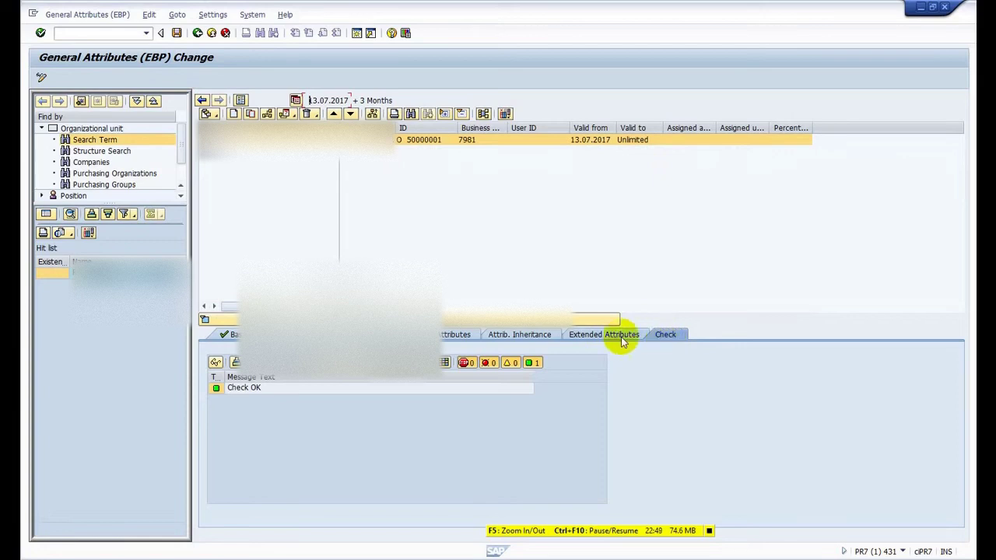
pyautogui.click(177, 33)
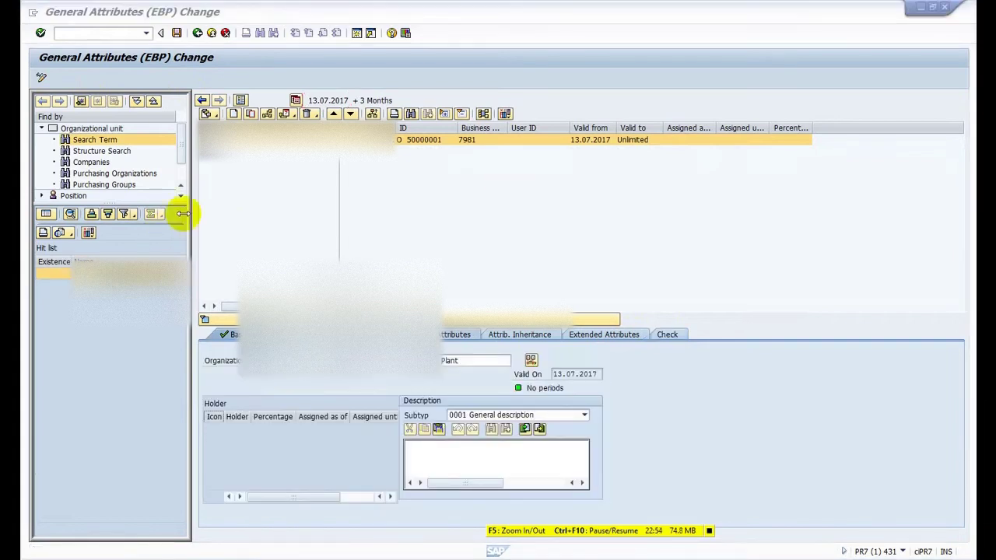
# Step: Create a subordinate organizational unit under the PR7 root with the relationship "Is line supervisor of", using QR7's basic data as reference
pyautogui.rightClick(238, 155)
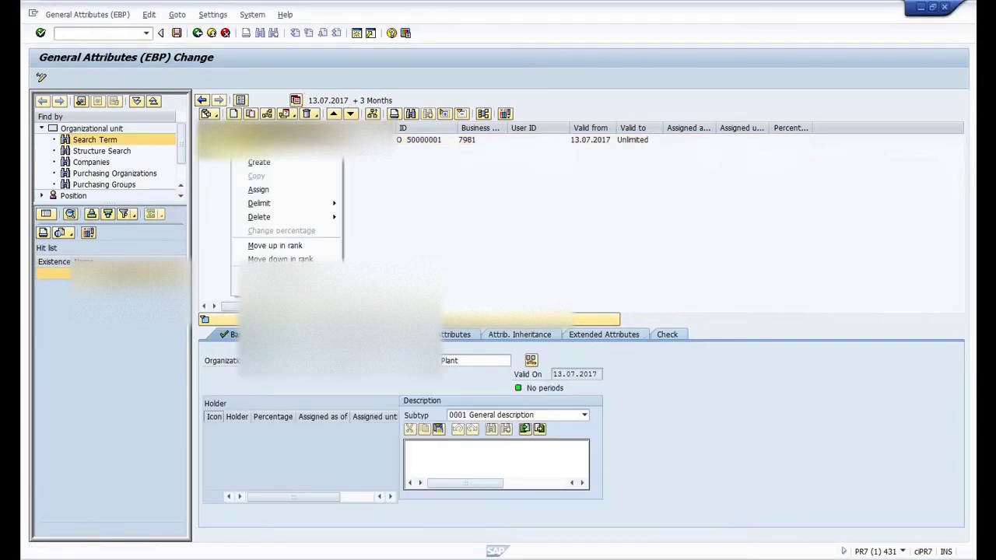
pyautogui.click(251, 163)
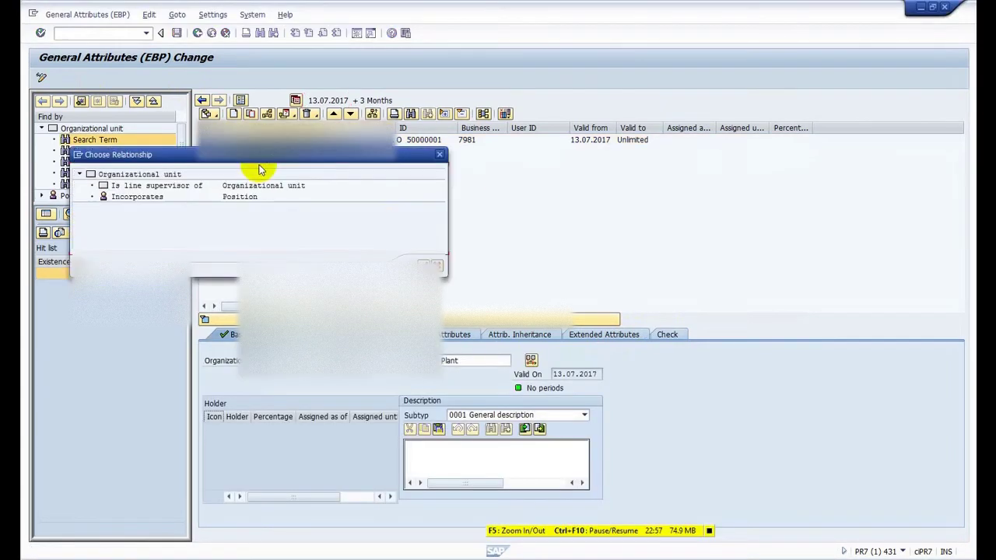
pyautogui.doubleClick(182, 187)
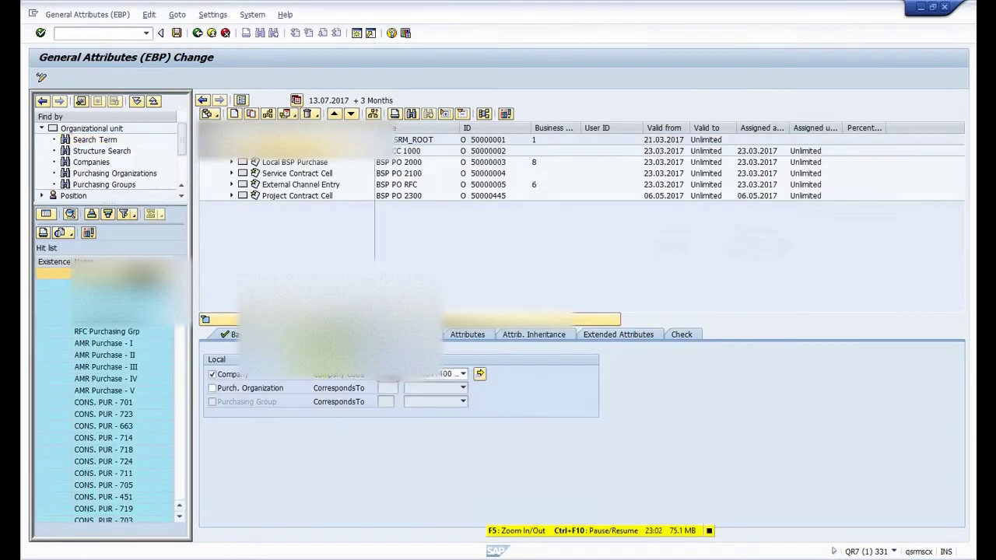
pyautogui.click(247, 335)
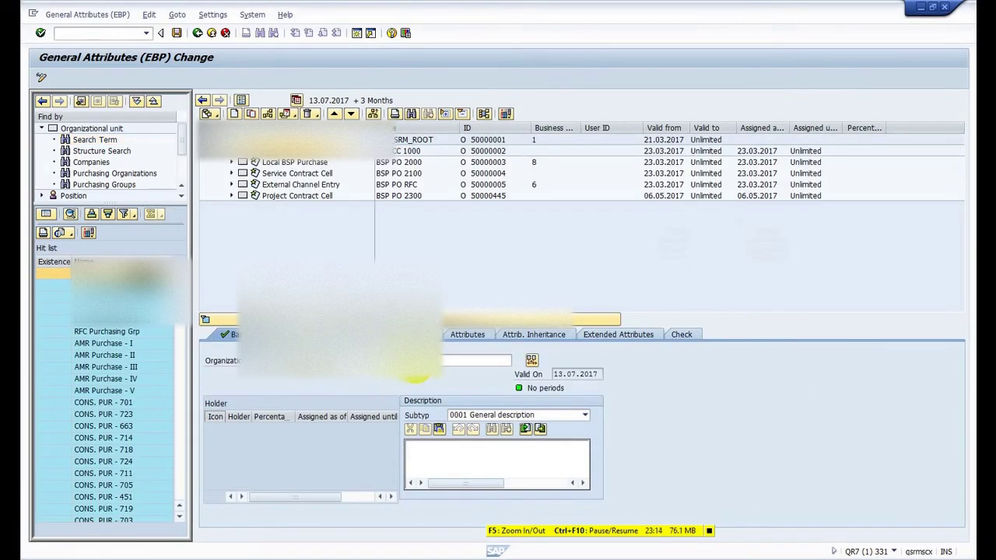
pyautogui.hotkey('alt', 'Tab')
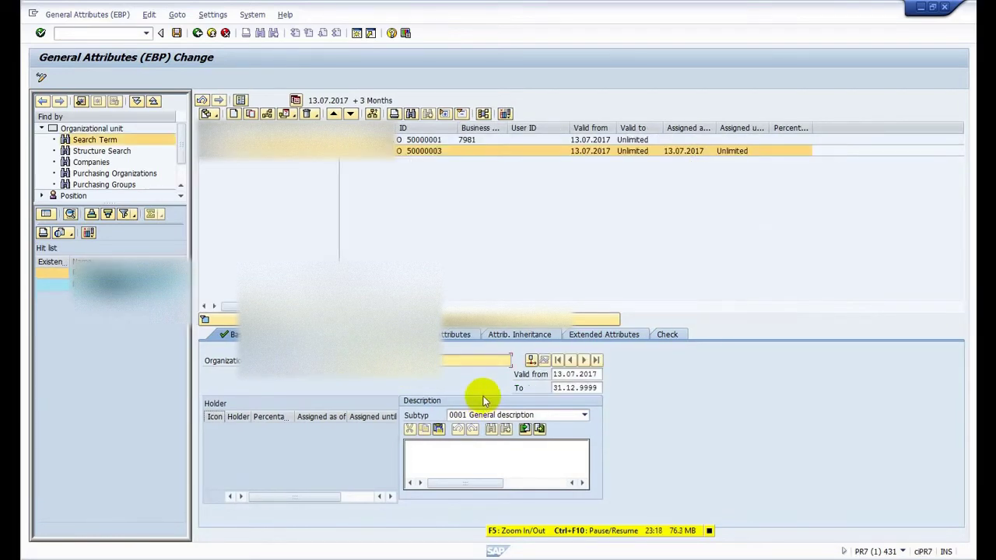
pyautogui.hotkey('alt', 'Tab')
pyautogui.hotkey('alt', 'Tab')
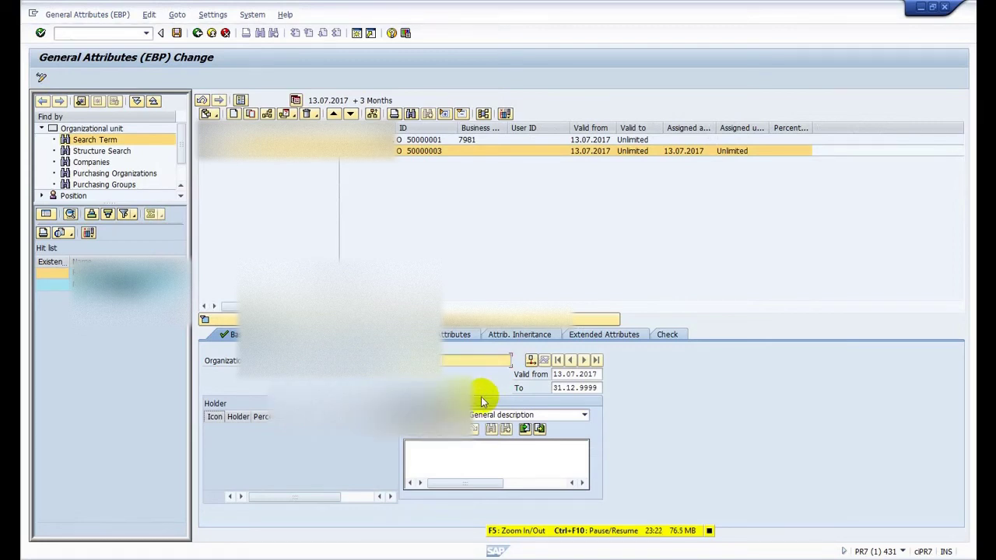
# Step: Copy the company unit's address details from QR7, including postal code, country, region, telephone and fax, into the new PR7 unit
pyautogui.click(297, 334)
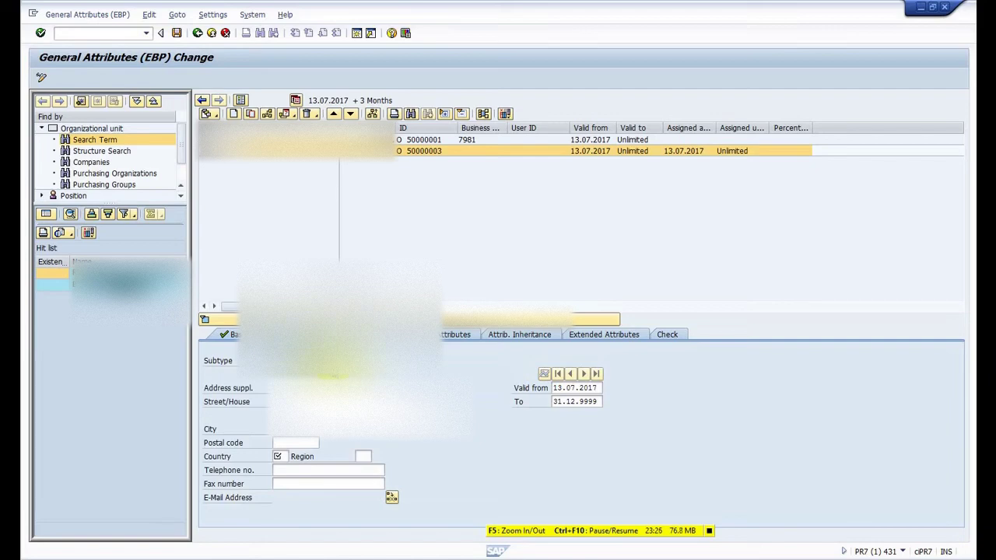
pyautogui.hotkey('alt', 'Tab')
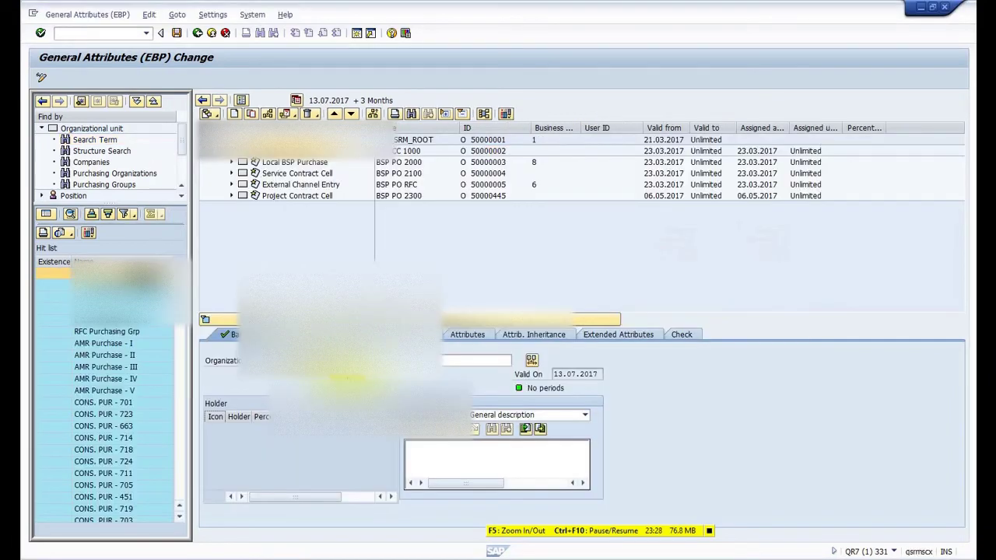
pyautogui.click(297, 335)
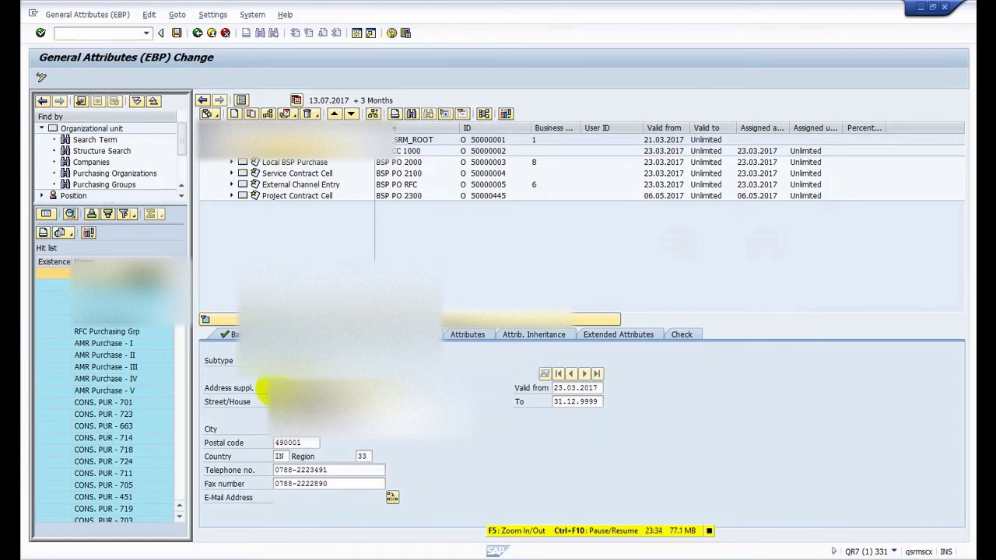
pyautogui.hotkey('alt', 'Tab')
pyautogui.hotkey('alt', 'Tab')
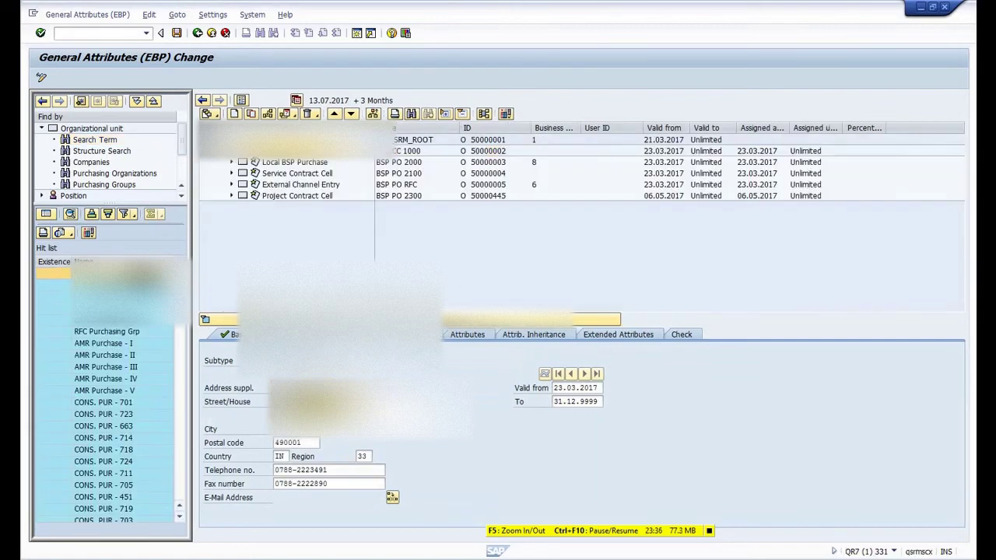
pyautogui.moveTo(381, 402); pyautogui.dragTo(272, 401)
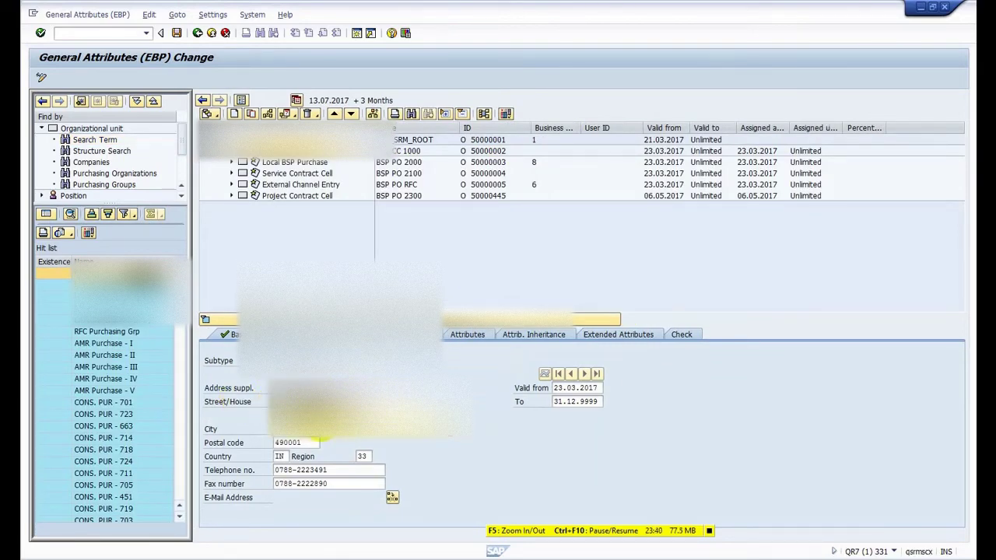
pyautogui.moveTo(264, 400); pyautogui.dragTo(389, 488)
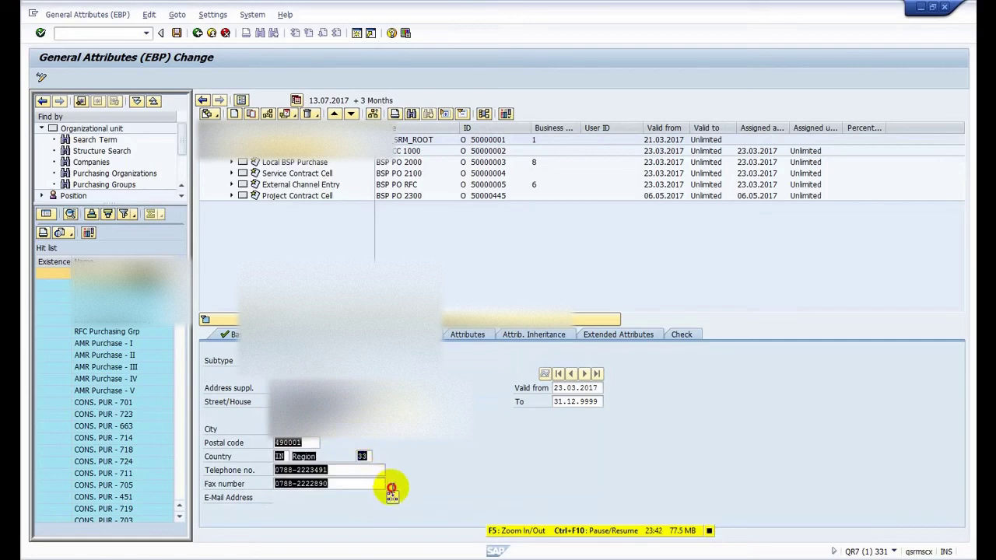
pyautogui.click(438, 482)
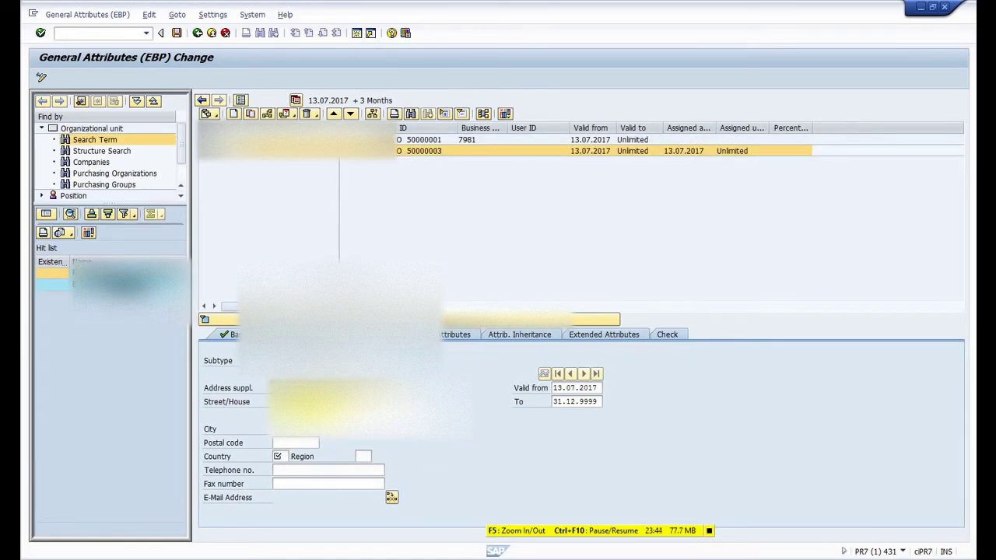
pyautogui.hotkey('ctrl', 'v')
pyautogui.press('Return')
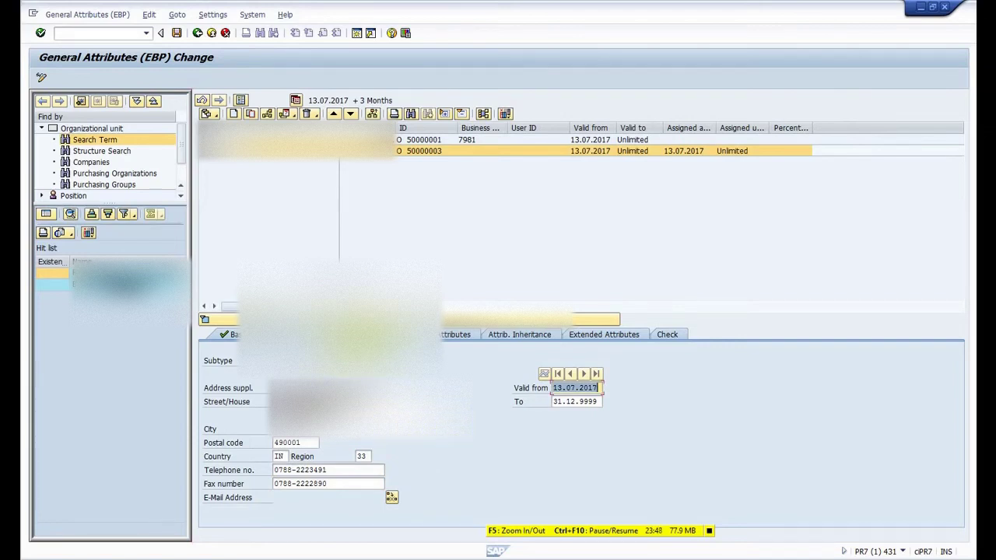
# Step: Define the new PR7 unit as a company and select the system for its company code, matching QR7's function settings
pyautogui.click(341, 335)
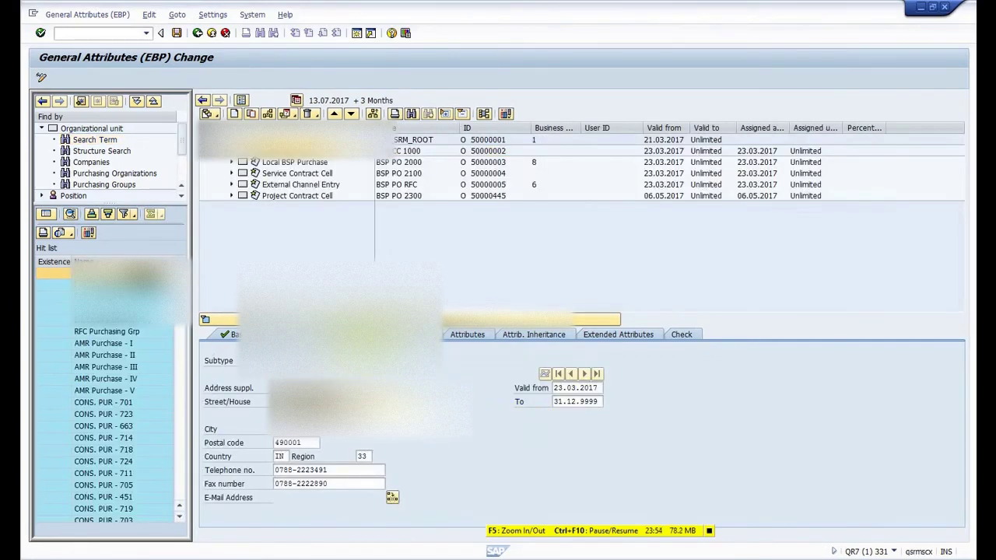
pyautogui.click(352, 332)
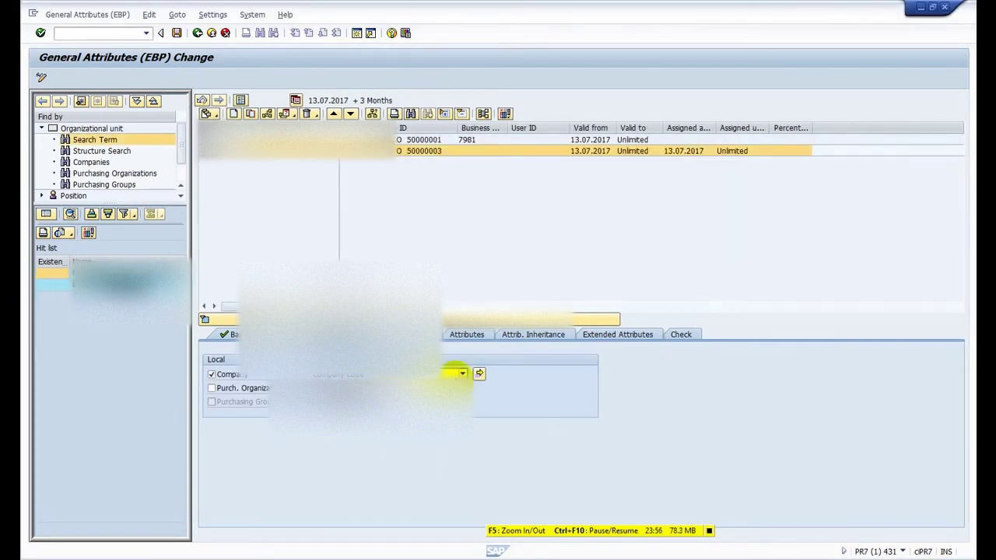
pyautogui.click(459, 373)
pyautogui.click(389, 395)
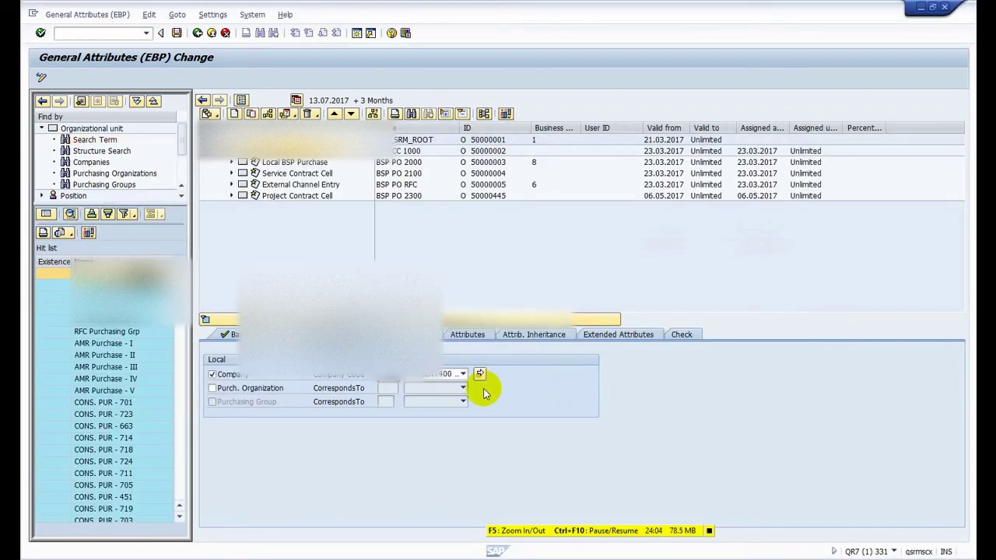
# Step: Compare the new unit's full attribute list in PR7 with the corresponding unit's attributes and source systems in QR7
pyautogui.click(468, 335)
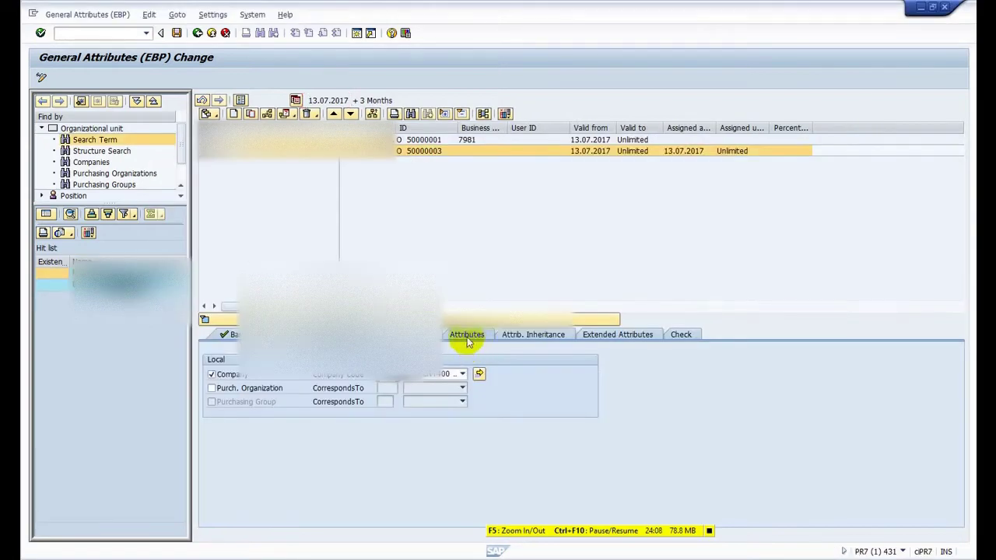
pyautogui.click(466, 340)
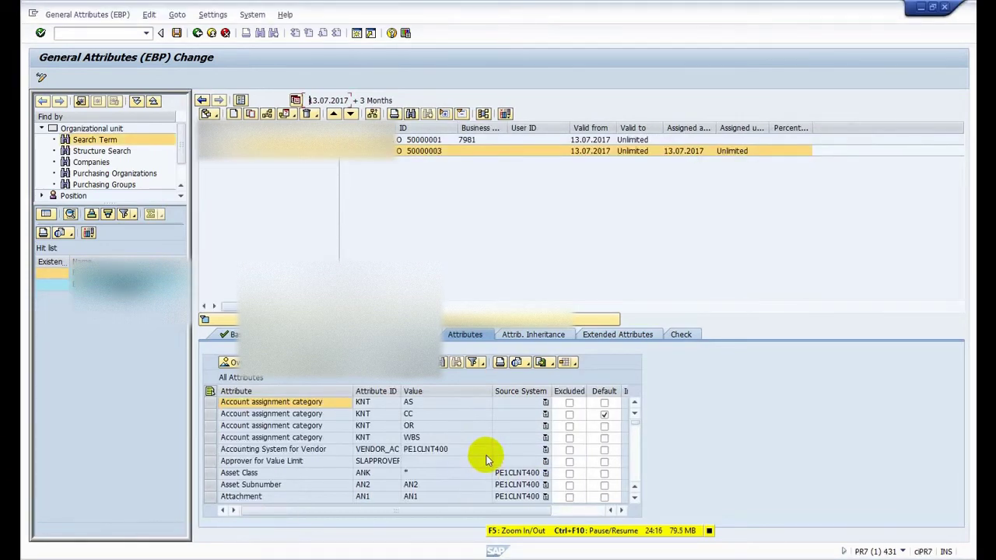
pyautogui.scroll(-5, 484, 467)
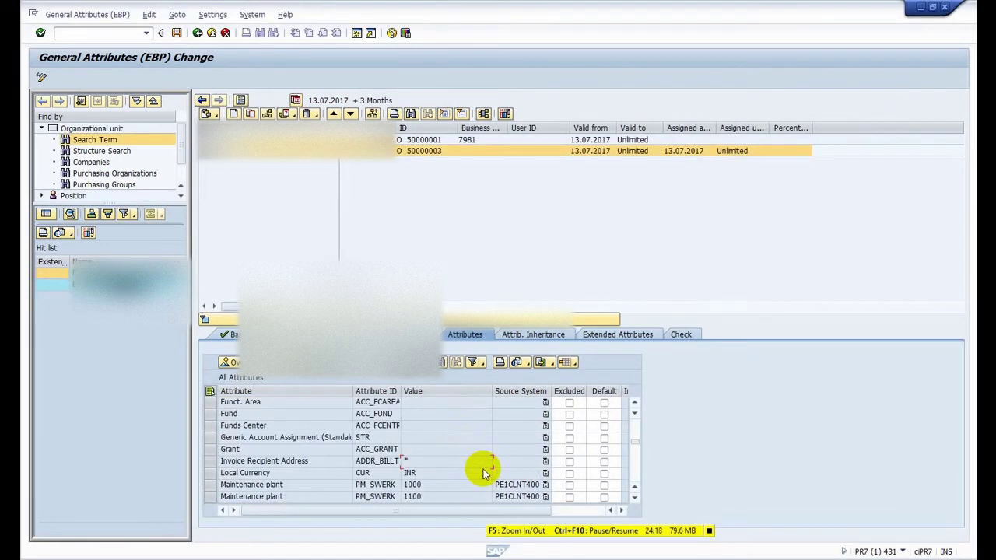
pyautogui.scroll(-10, 484, 472)
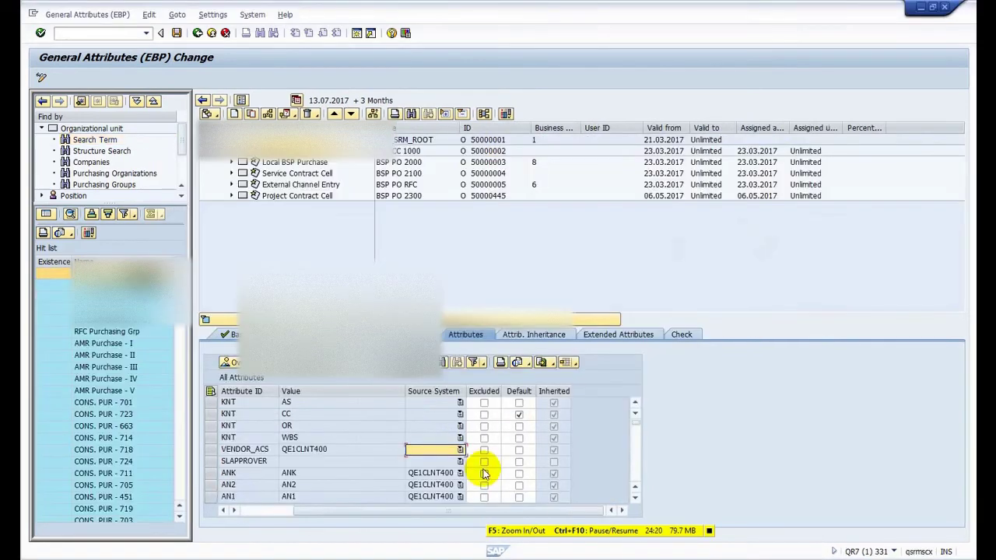
pyautogui.click(434, 473)
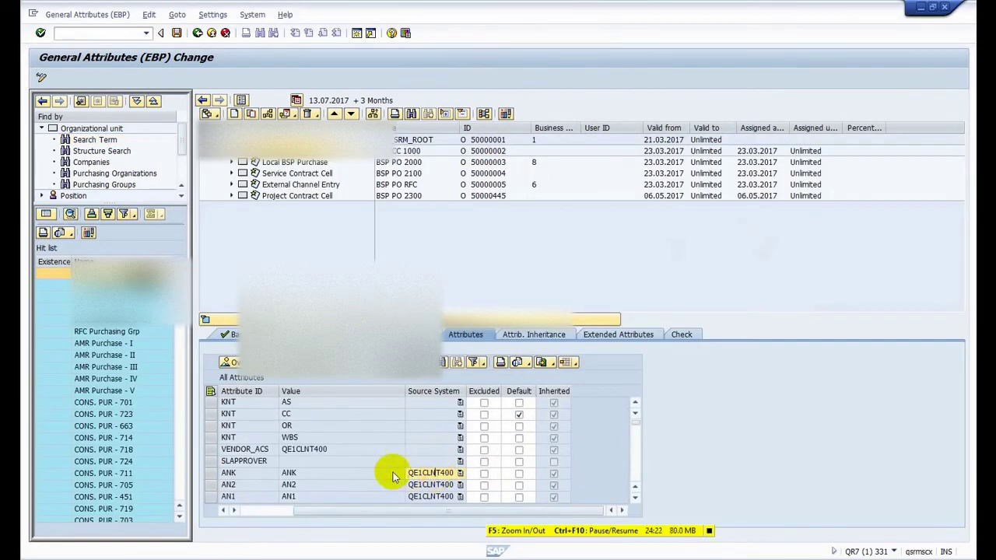
pyautogui.click(355, 472)
pyautogui.scroll(-10, 370, 471)
pyautogui.scroll(-5, 371, 471)
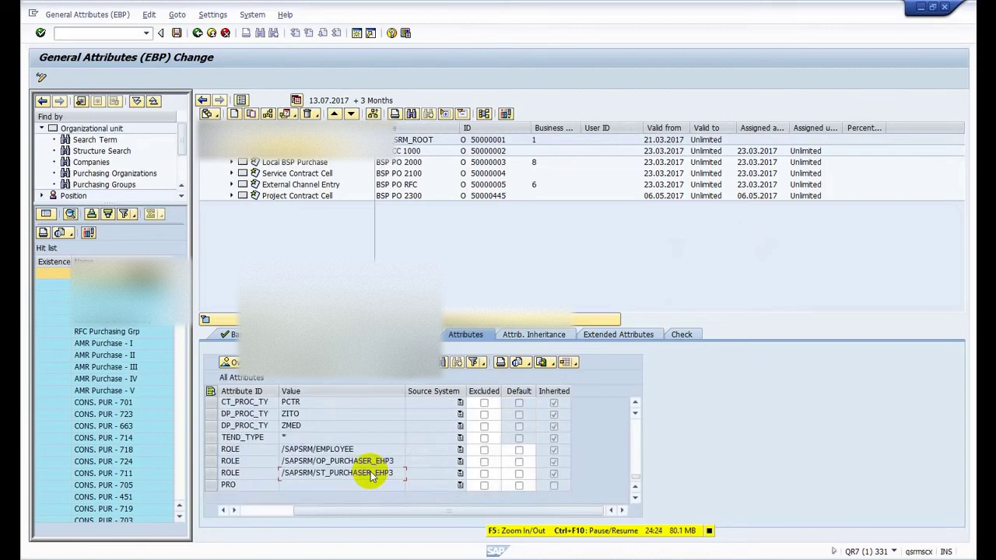
pyautogui.scroll(5, 373, 476)
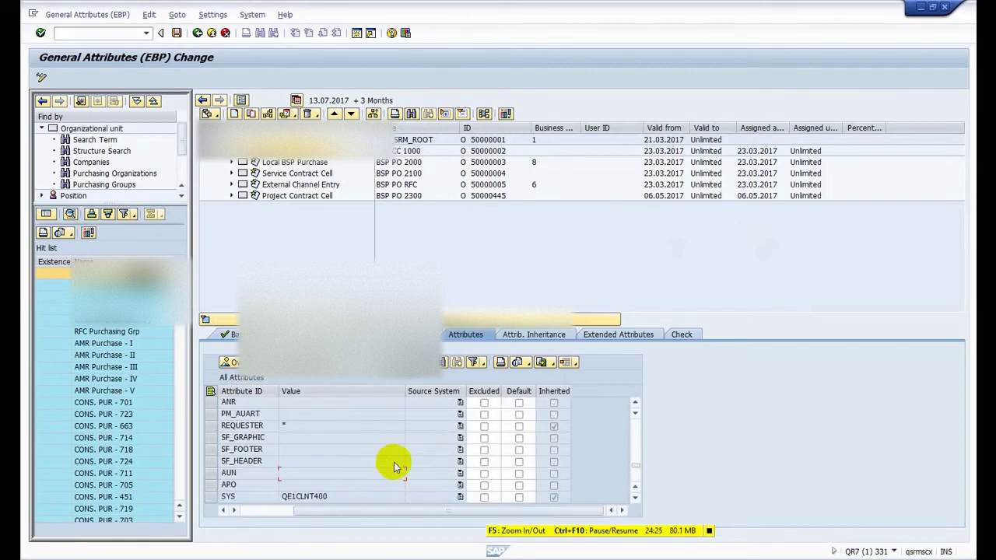
# Step: Compare the company unit's attribute inheritance and extended attributes, including product categories, locations and storage locations, between PR7 and QR7
pyautogui.click(533, 335)
pyautogui.click(611, 335)
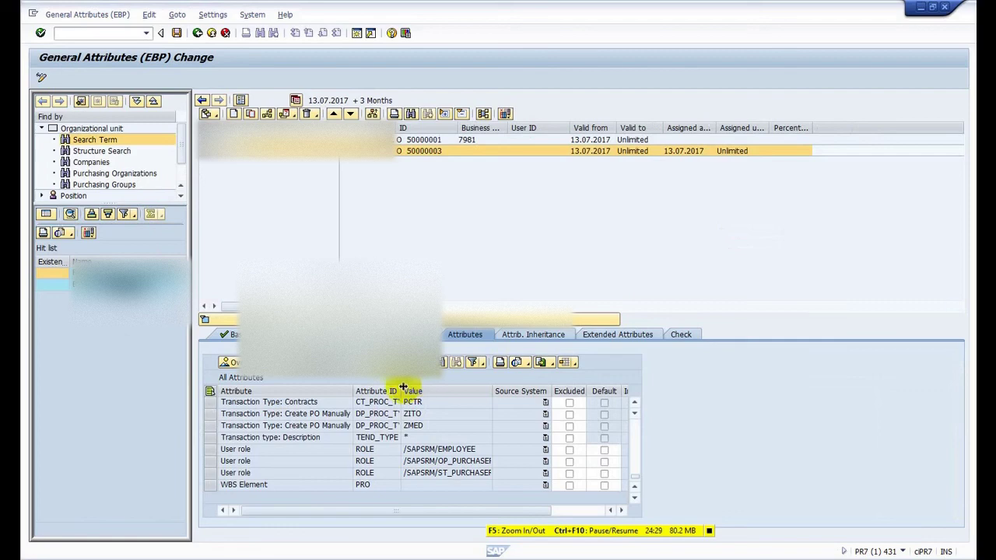
pyautogui.click(599, 334)
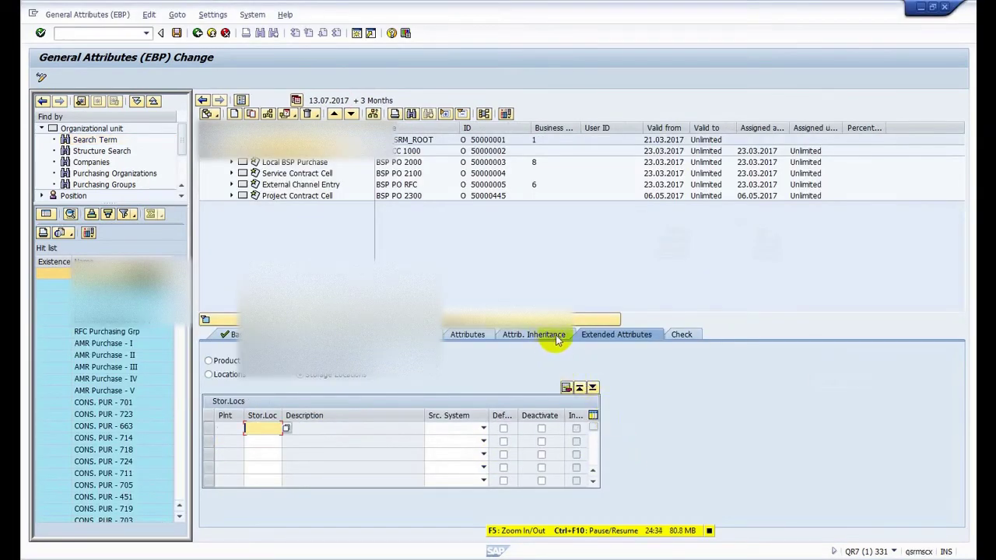
pyautogui.click(233, 360)
pyautogui.click(221, 374)
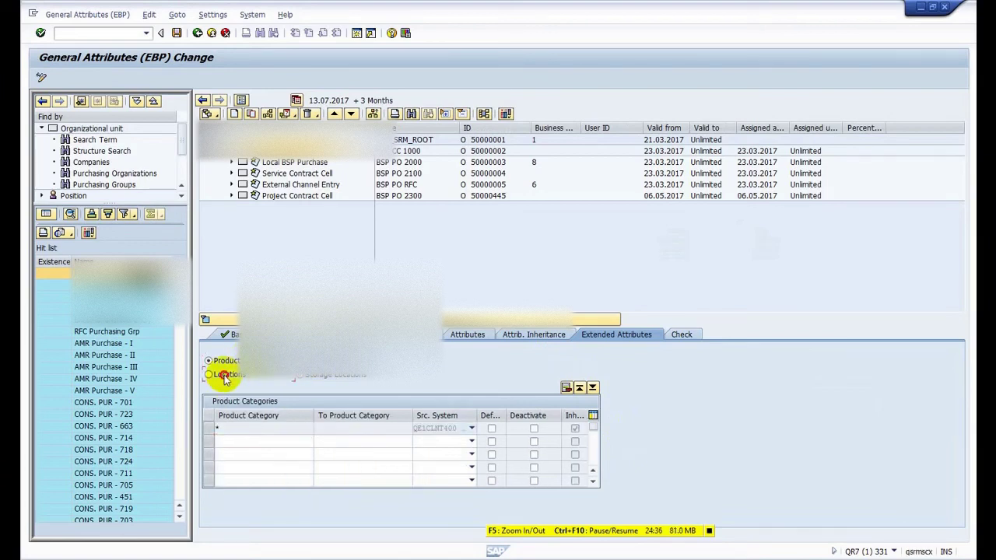
pyautogui.click(319, 360)
pyautogui.click(320, 374)
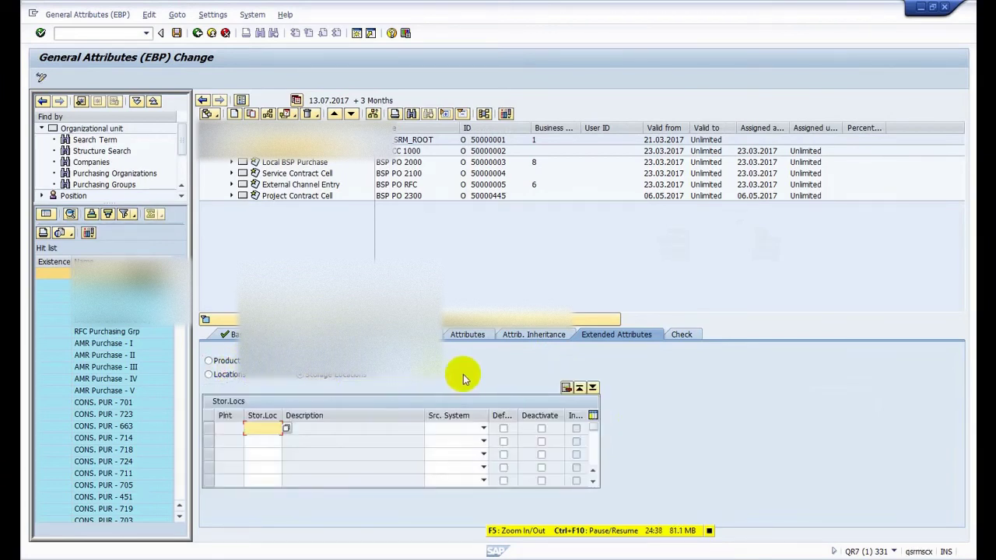
# Step: Run the consistency check on the company unit and save its data in PR7
pyautogui.click(679, 334)
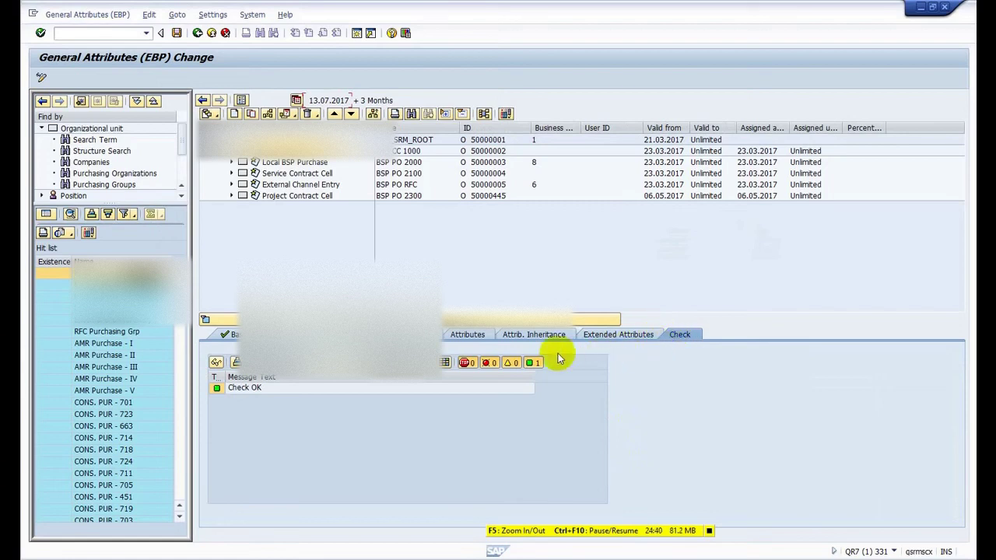
pyautogui.click(177, 33)
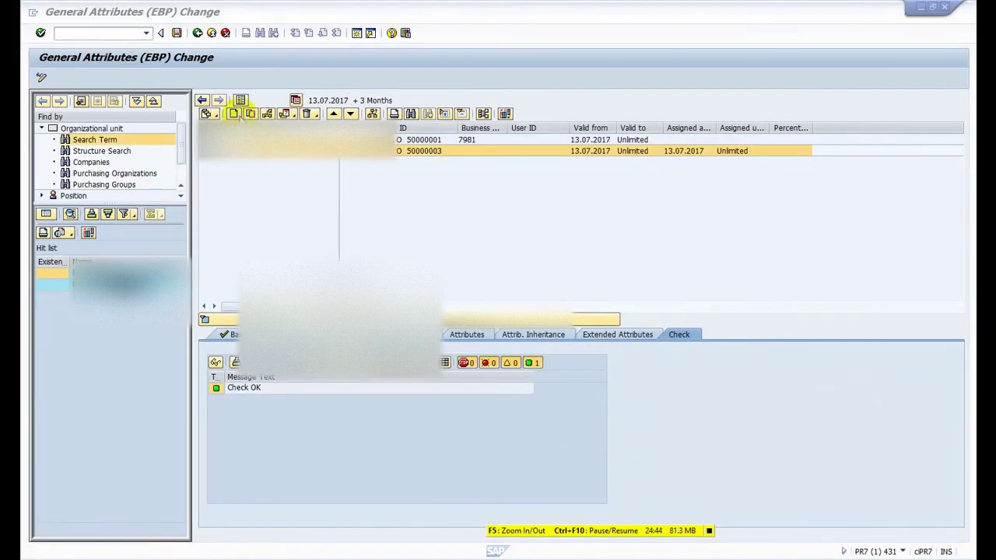
# Step: Create a subordinate organizational unit under the PR7 company unit with the relationship "Is line supervisor of"
pyautogui.rightClick(257, 156)
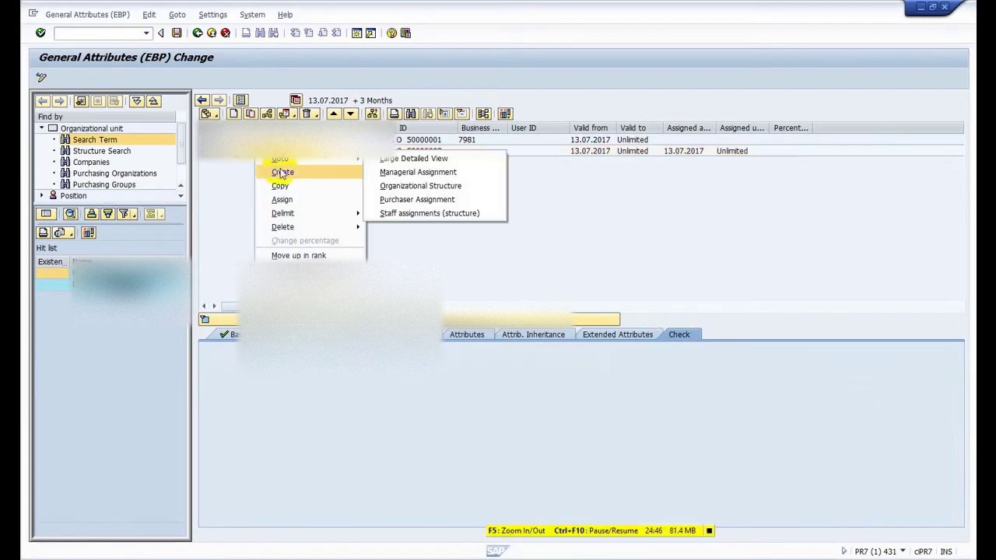
pyautogui.click(281, 173)
pyautogui.click(199, 187)
pyautogui.doubleClick(186, 189)
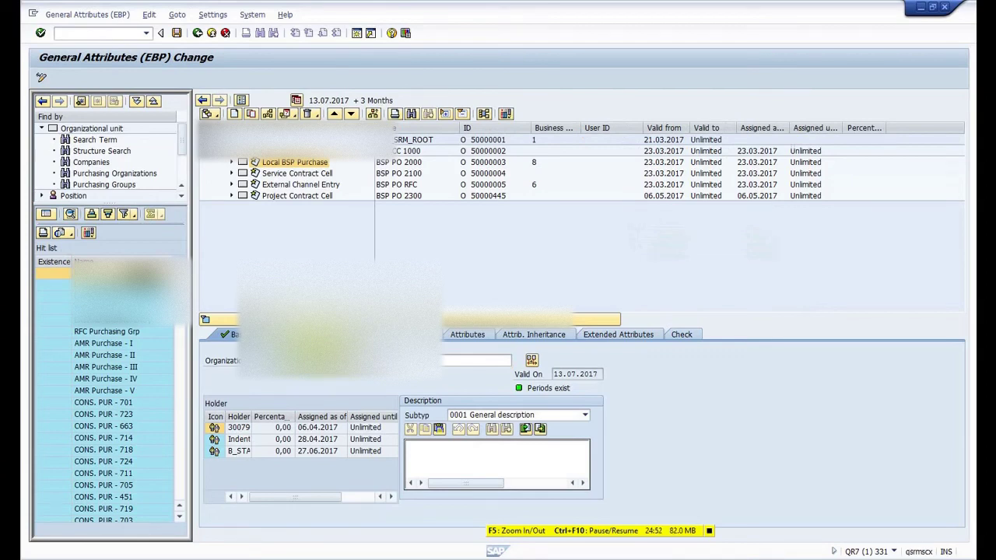
# Step: Name the new PR7 unit "Local BSP Purchase" with the short name "BSP PO 2000", matching the QR7 unit
pyautogui.hotkey('alt', 'Tab')
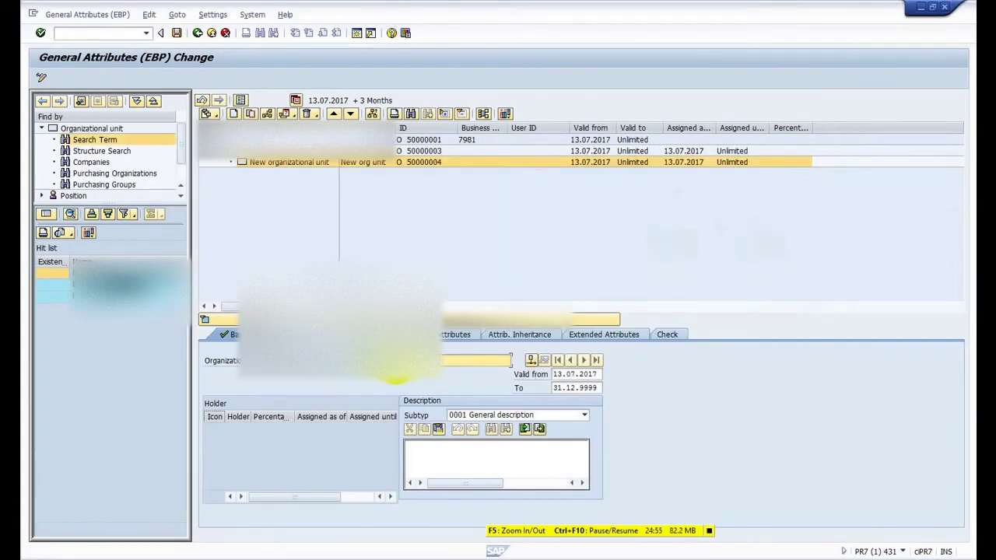
pyautogui.hotkey('alt', 'Tab')
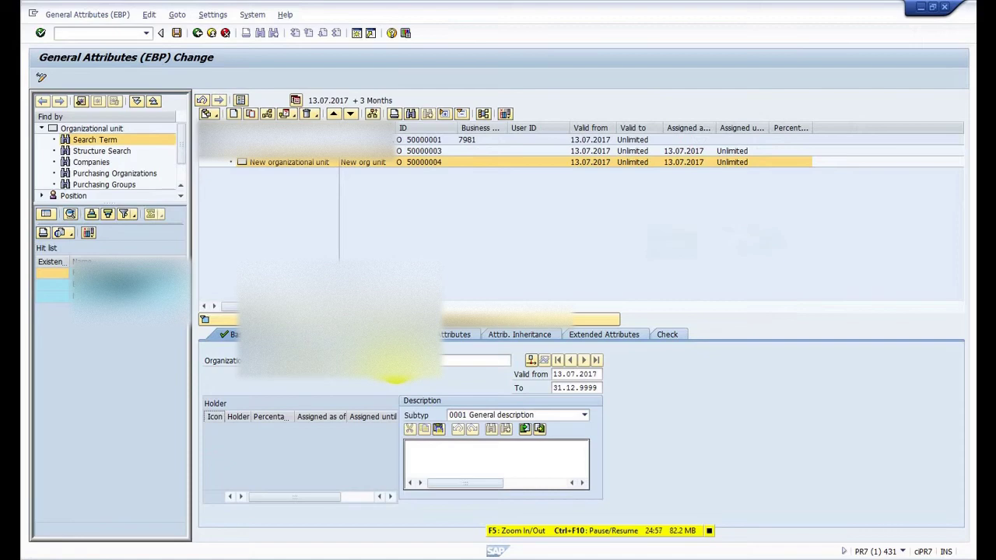
pyautogui.hotkey('alt', 'Tab')
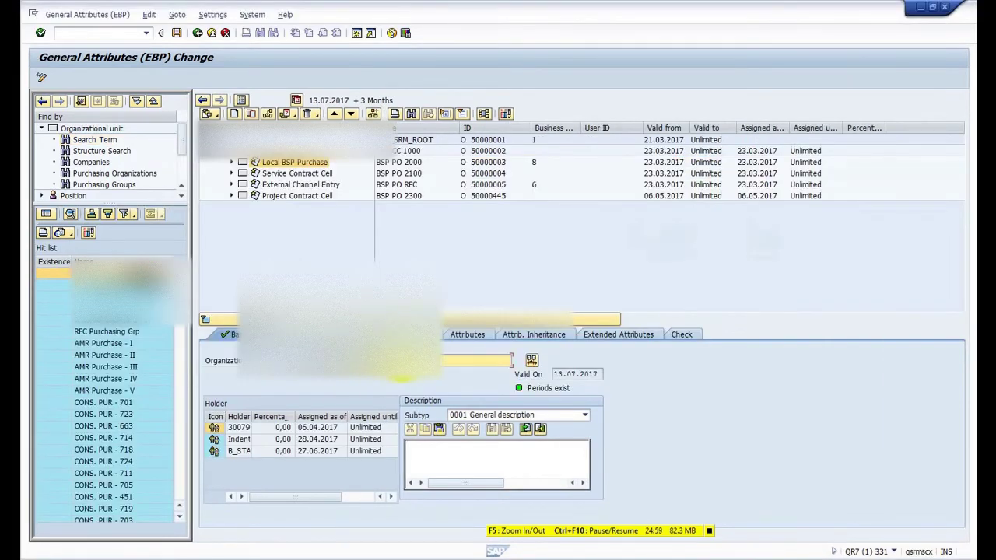
pyautogui.click(341, 363)
pyautogui.hotkey('alt', 'Tab')
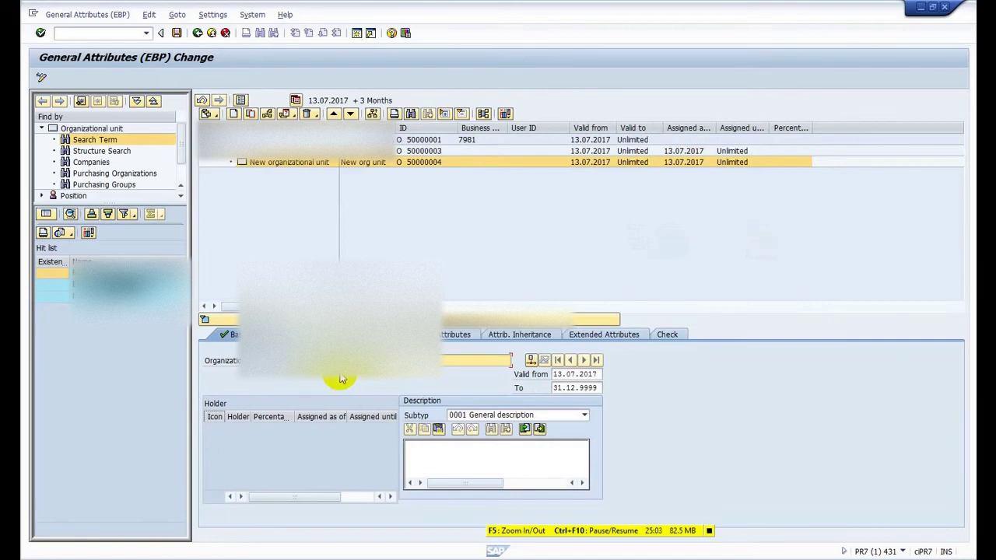
pyautogui.press('Return')
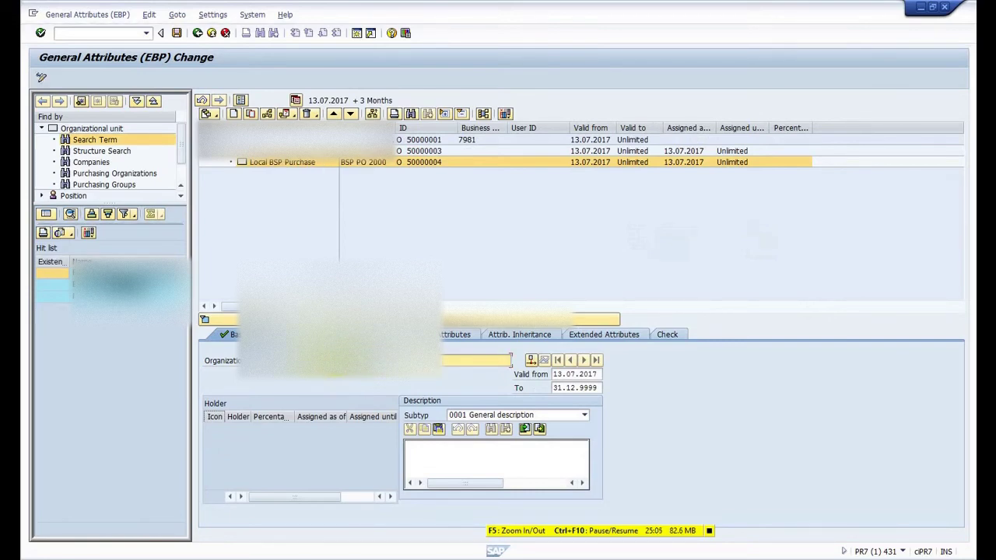
# Step: Copy the Local BSP Purchase address details from QR7 into the PR7 unit, including postal code, country, region, telephone and fax
pyautogui.click(294, 334)
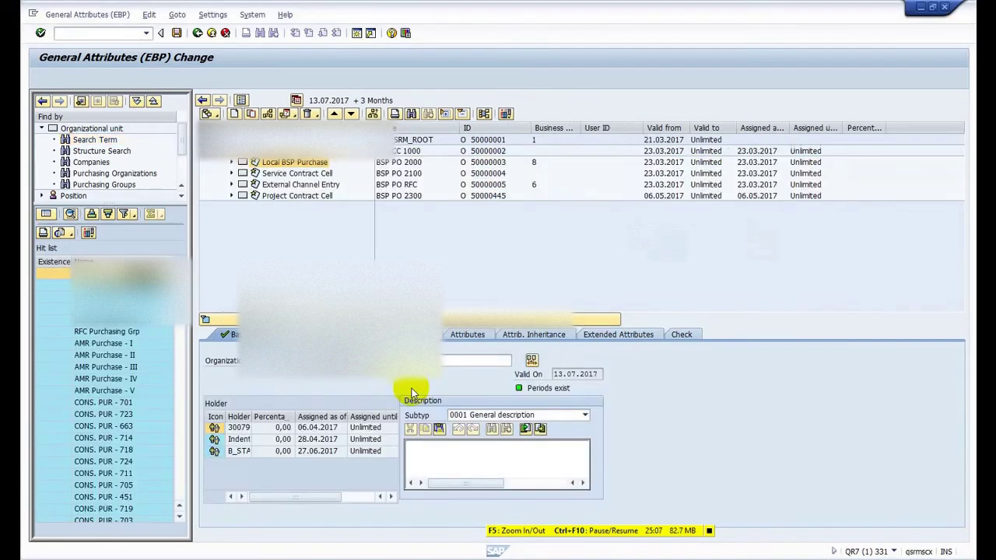
pyautogui.click(411, 333)
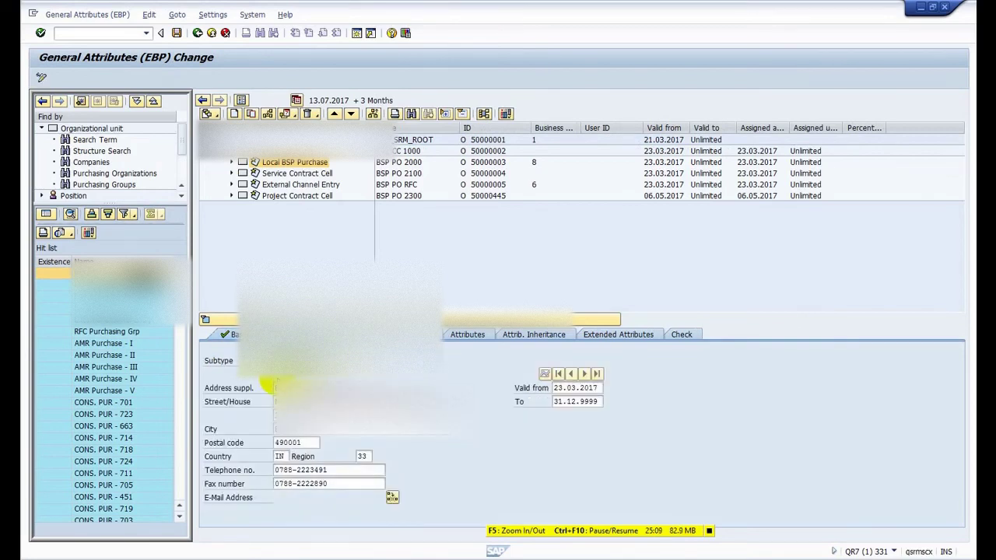
pyautogui.moveTo(268, 381); pyautogui.dragTo(442, 487)
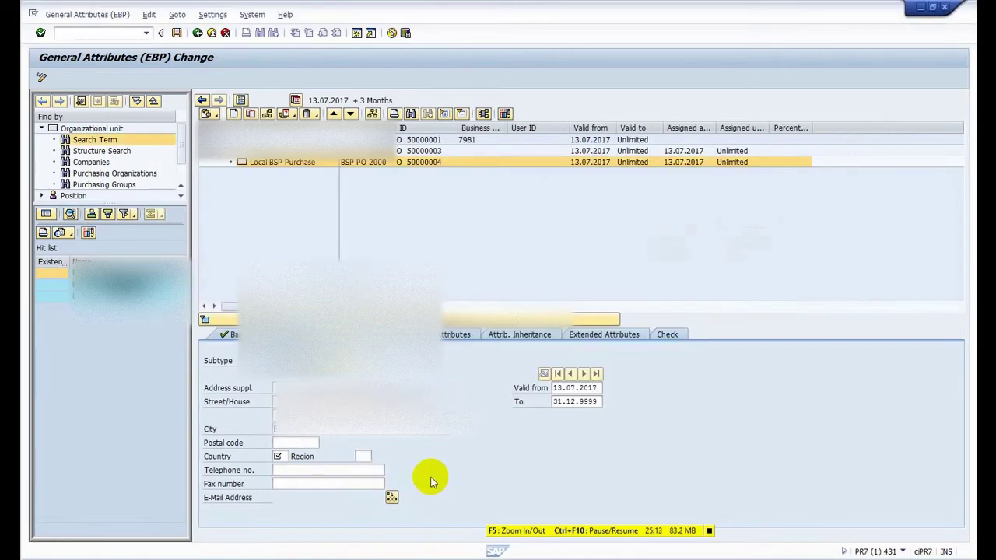
pyautogui.hotkey('ctrl', 'v')
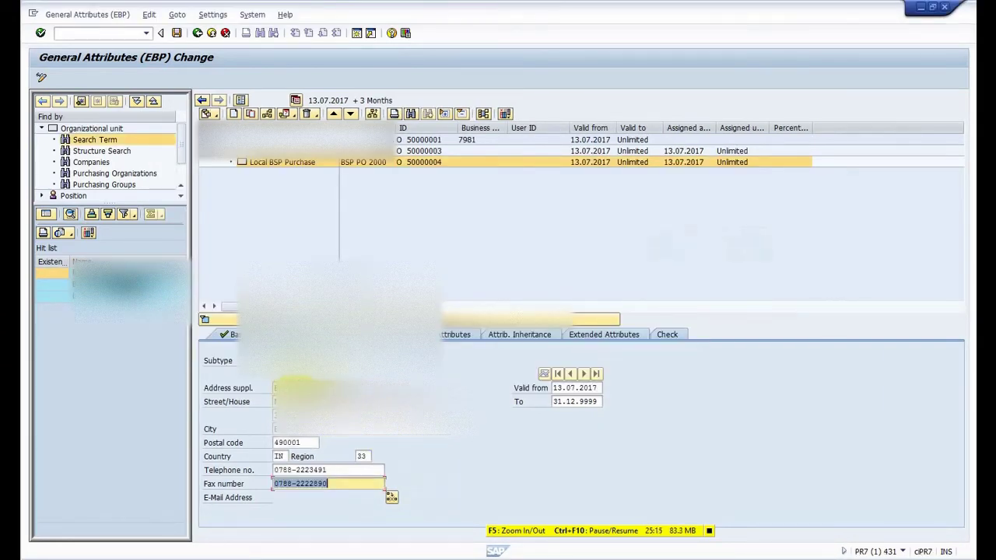
pyautogui.press('Return')
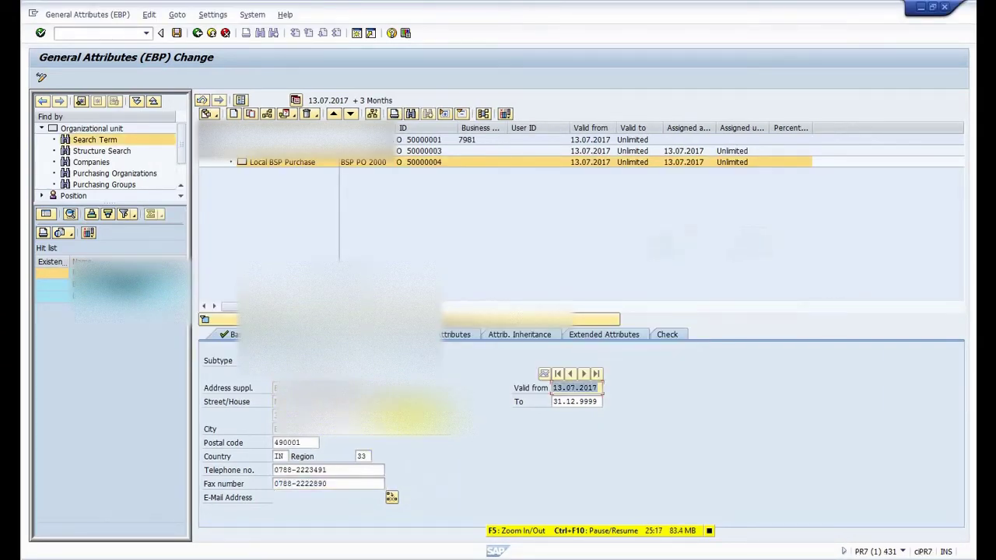
# Step: Define Local BSP Purchase as a purchasing organization corresponding to 2000 in system PE1CLNT400, and save the changes
pyautogui.click(347, 334)
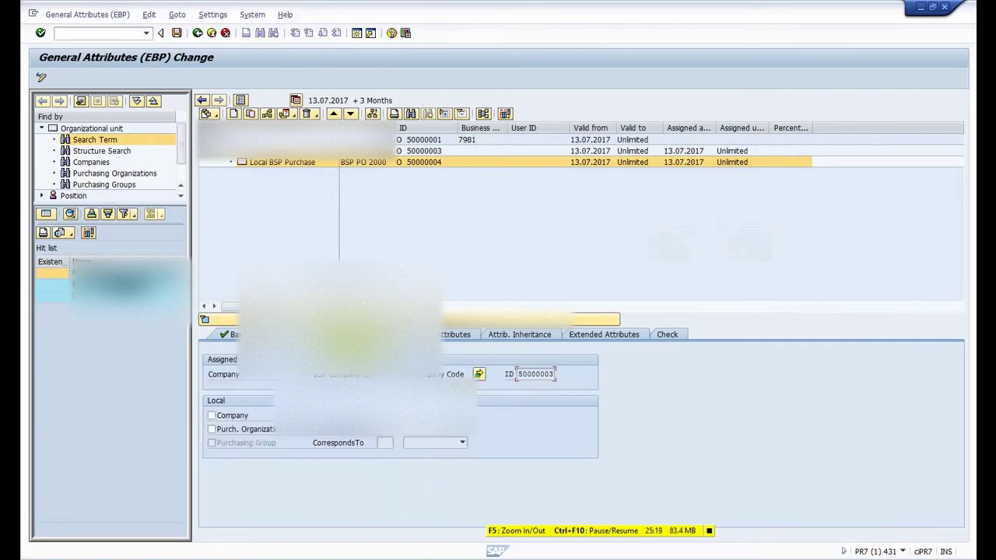
pyautogui.click(212, 429)
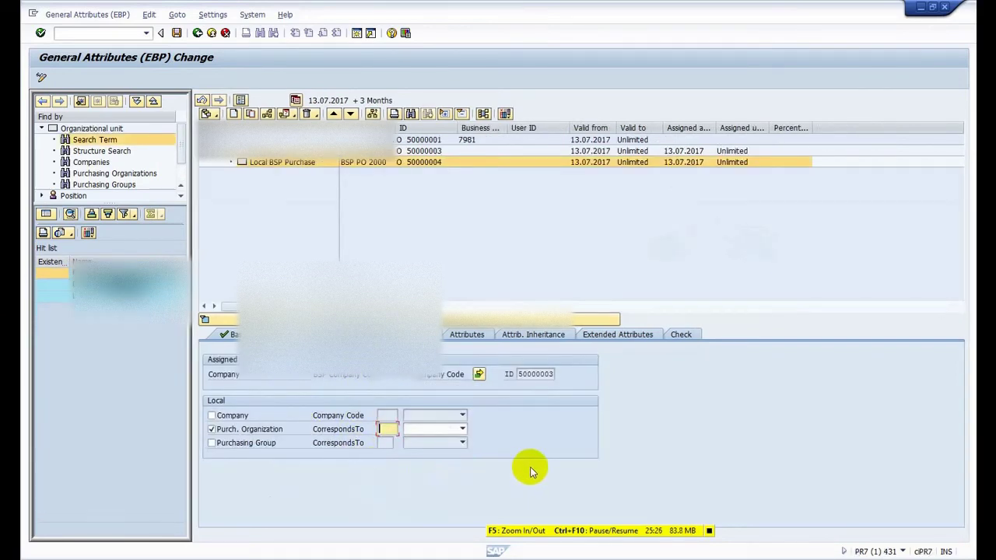
pyautogui.click(462, 429)
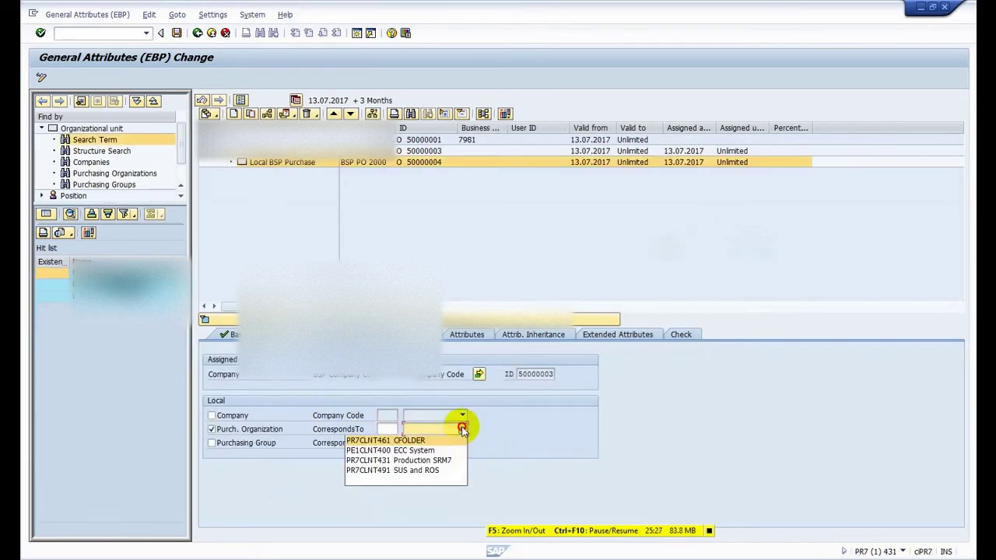
pyautogui.click(424, 450)
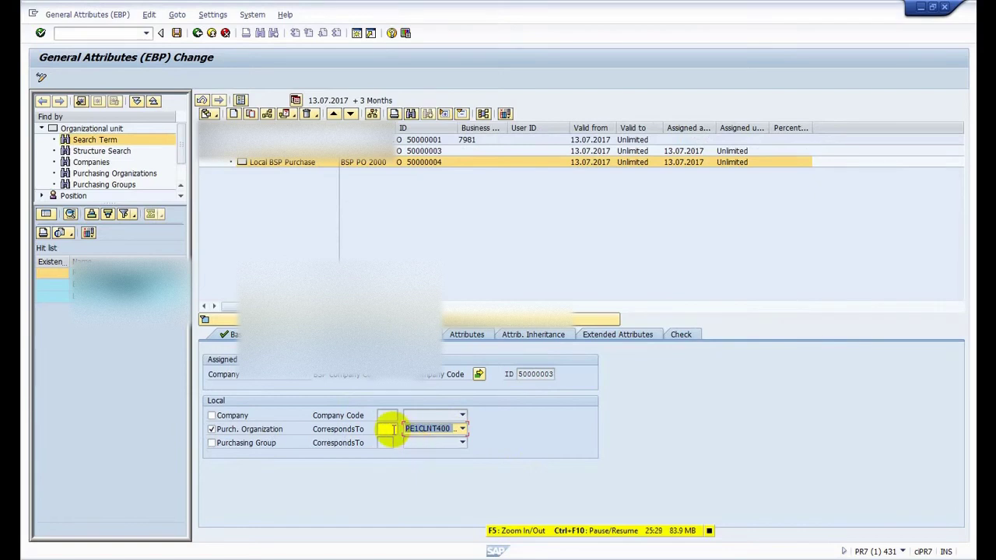
pyautogui.click(389, 429)
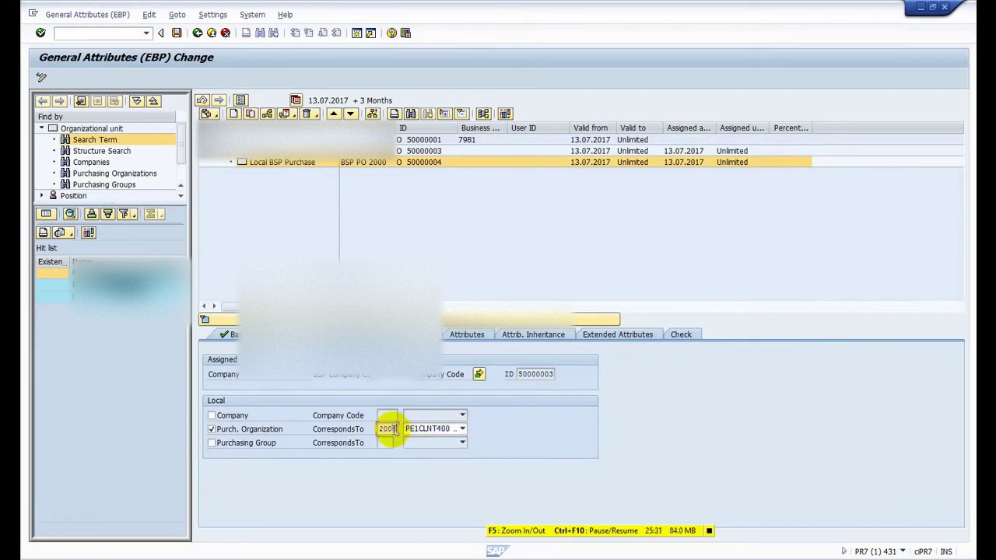
pyautogui.press('Return')
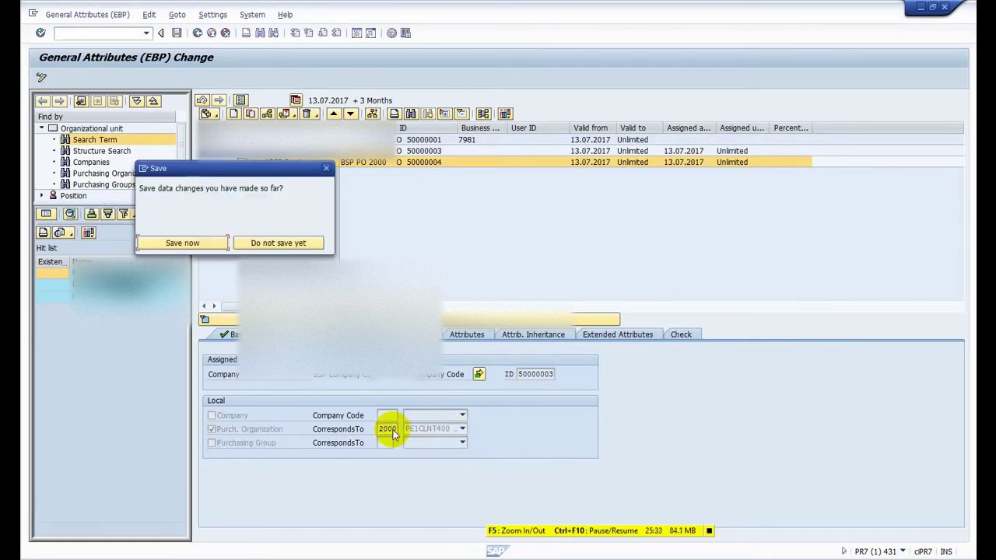
pyautogui.click(201, 245)
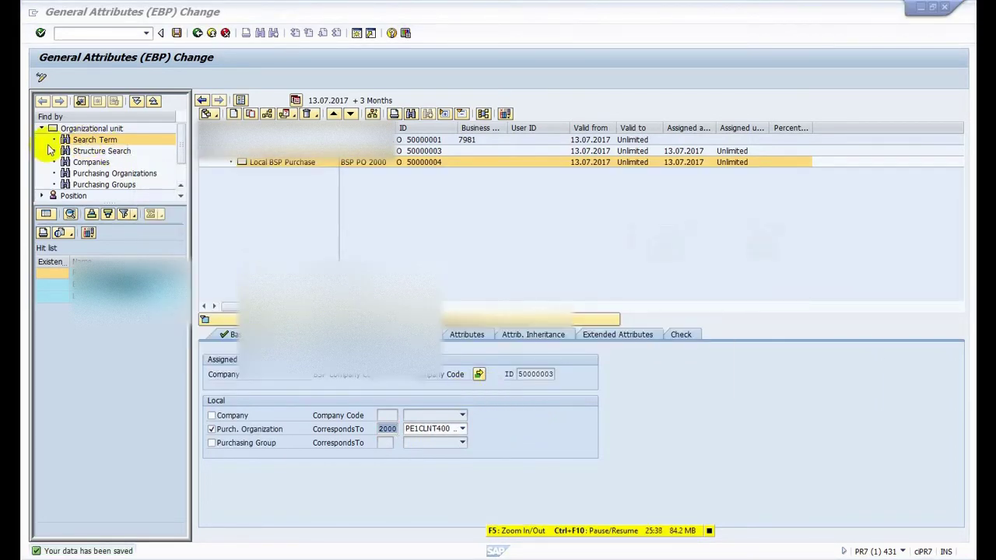
# Step: Review the Local BSP Purchase unit's function, attributes, extended attributes and check in QR7
pyautogui.click(107, 250)
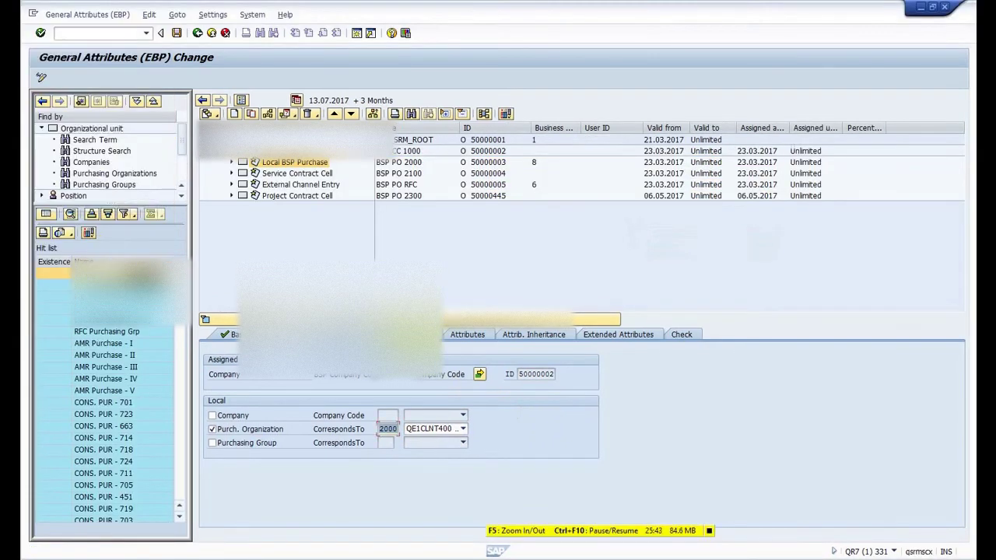
pyautogui.click(410, 334)
pyautogui.click(466, 334)
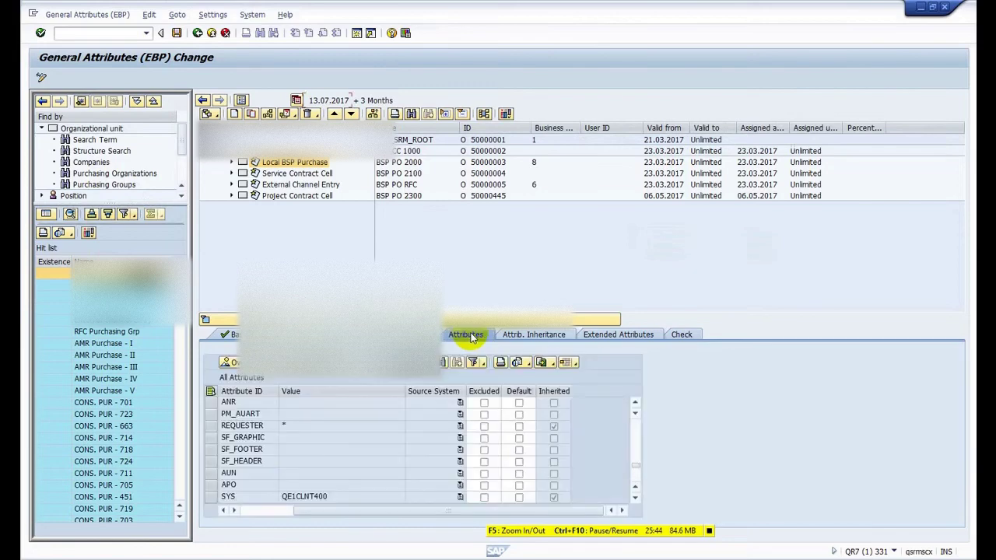
pyautogui.click(511, 333)
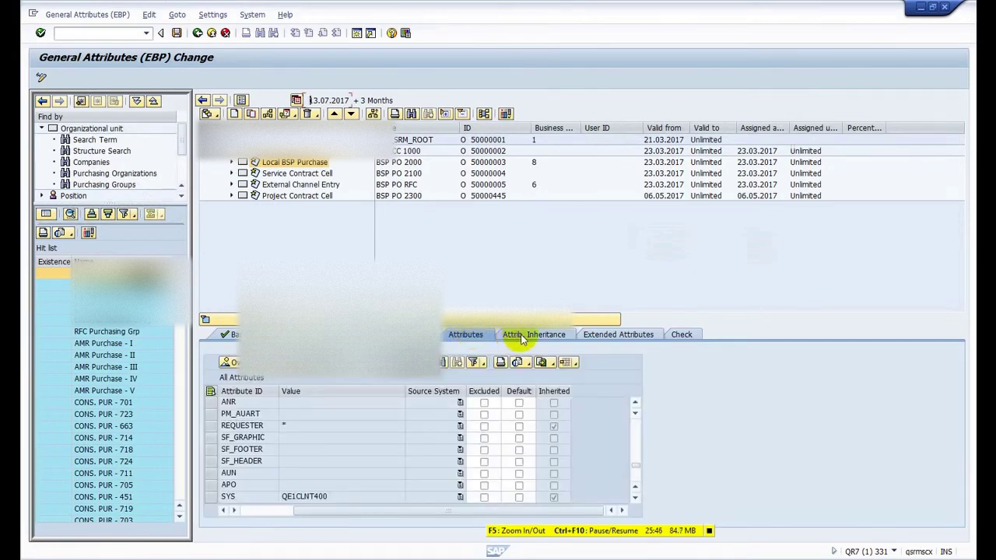
pyautogui.click(599, 334)
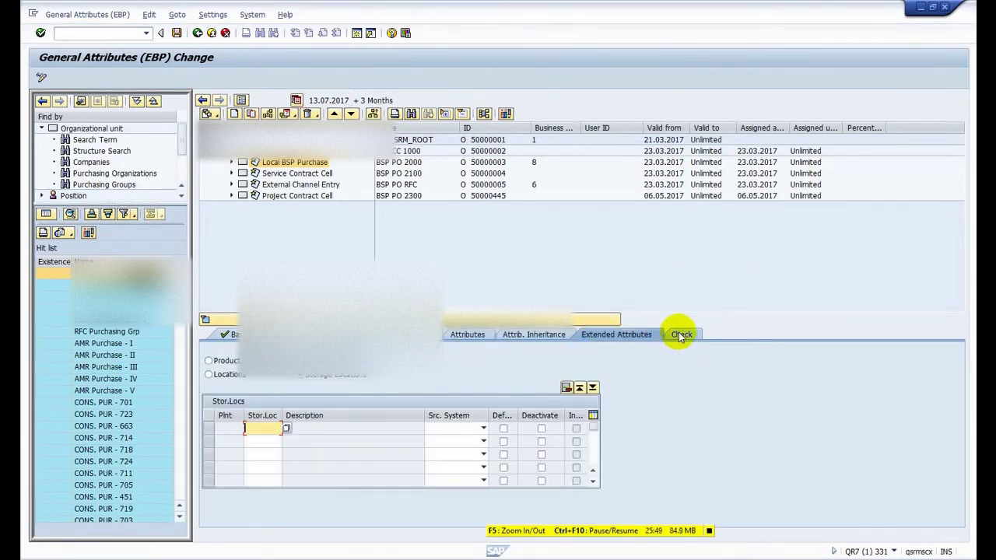
pyautogui.click(678, 333)
# Step: Run the consistency check on the Local BSP Purchase unit in PR7 and save it
pyautogui.hotkey('alt', 'Tab')
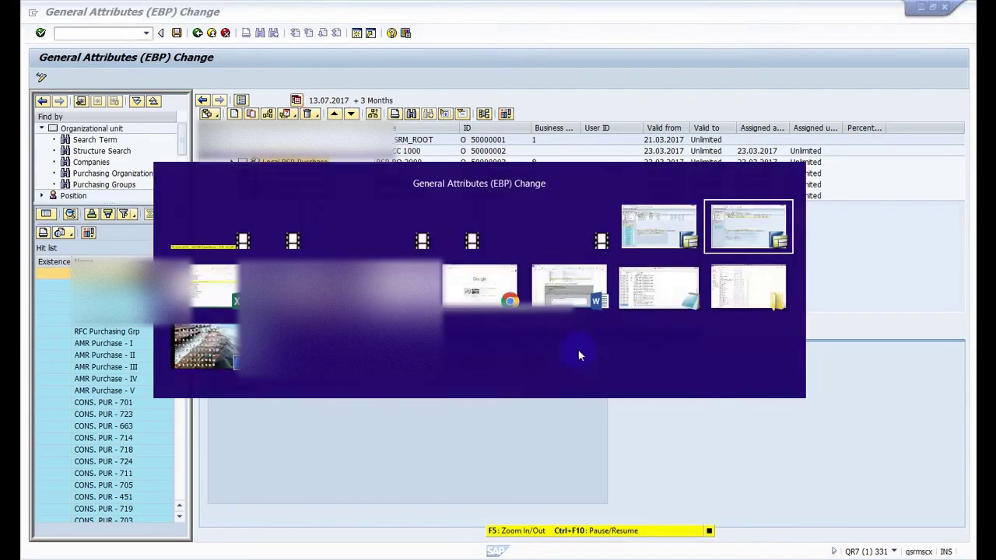
pyautogui.click(677, 333)
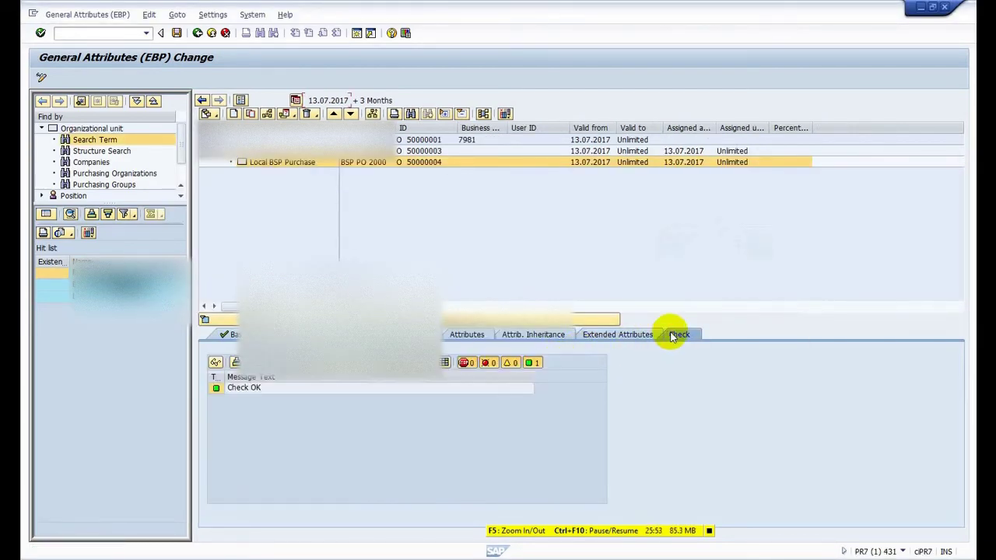
pyautogui.click(177, 33)
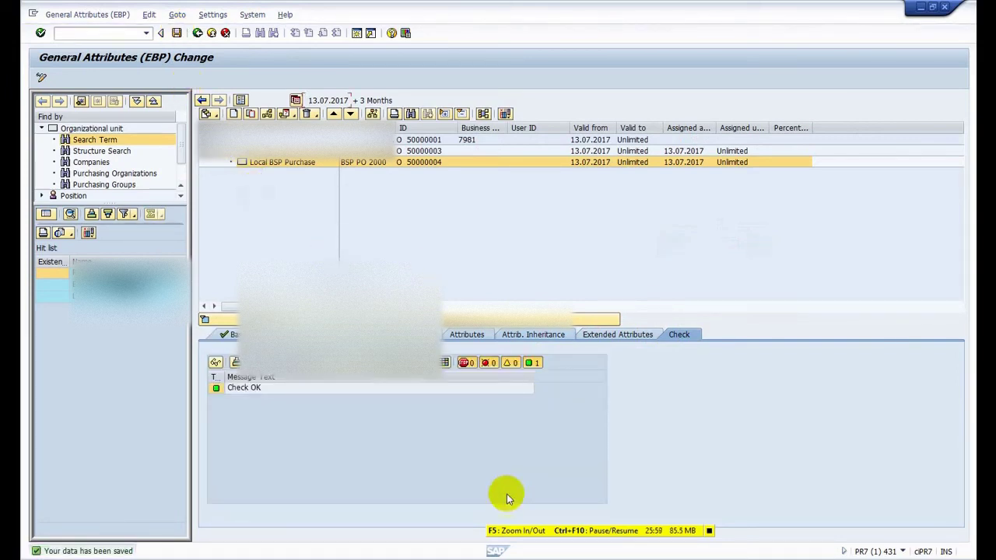
# Step: Create a subordinate organizational unit under Local BSP Purchase as a dummy purchasing group with the code BSP PG DM1
pyautogui.rightClick(285, 162)
pyautogui.click(308, 183)
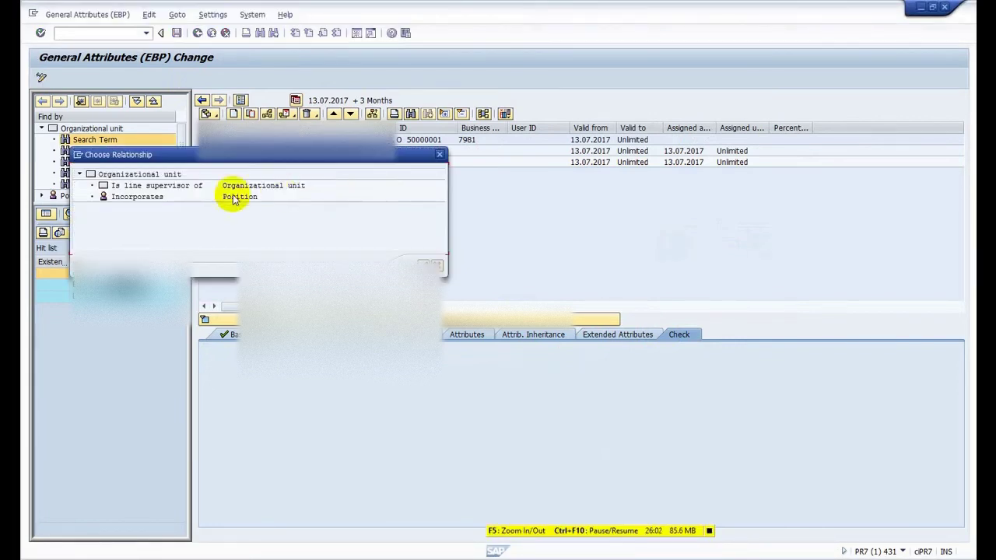
pyautogui.doubleClick(166, 181)
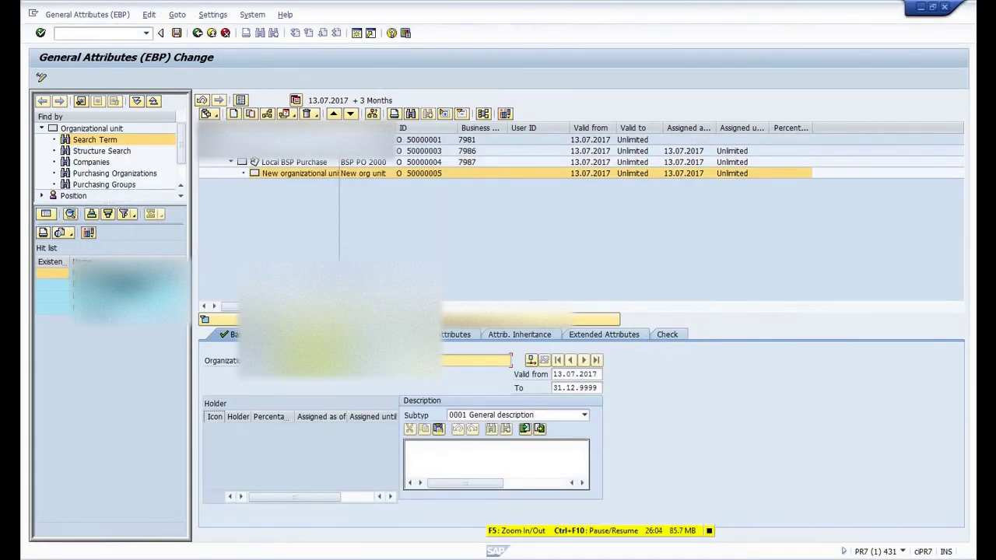
pyautogui.click(327, 361)
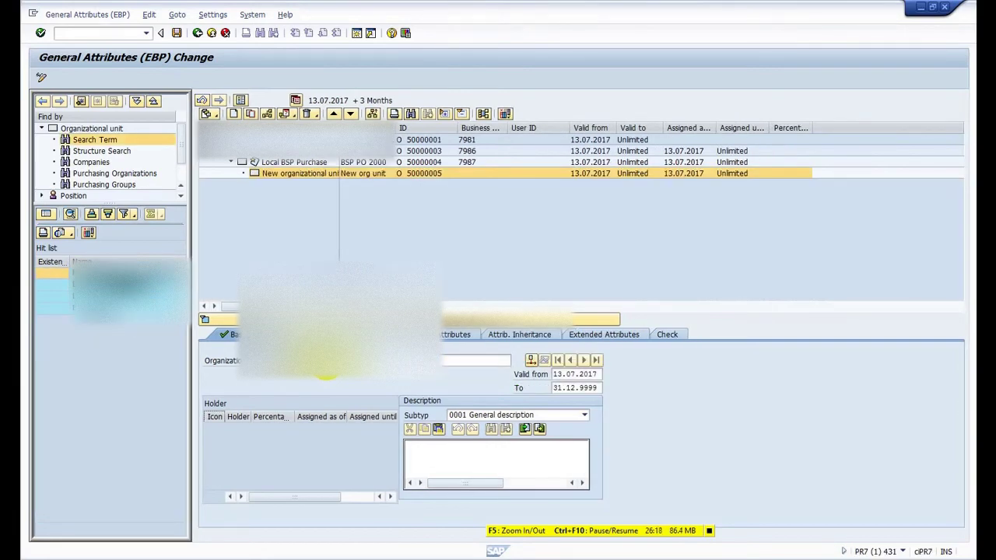
pyautogui.click(327, 363)
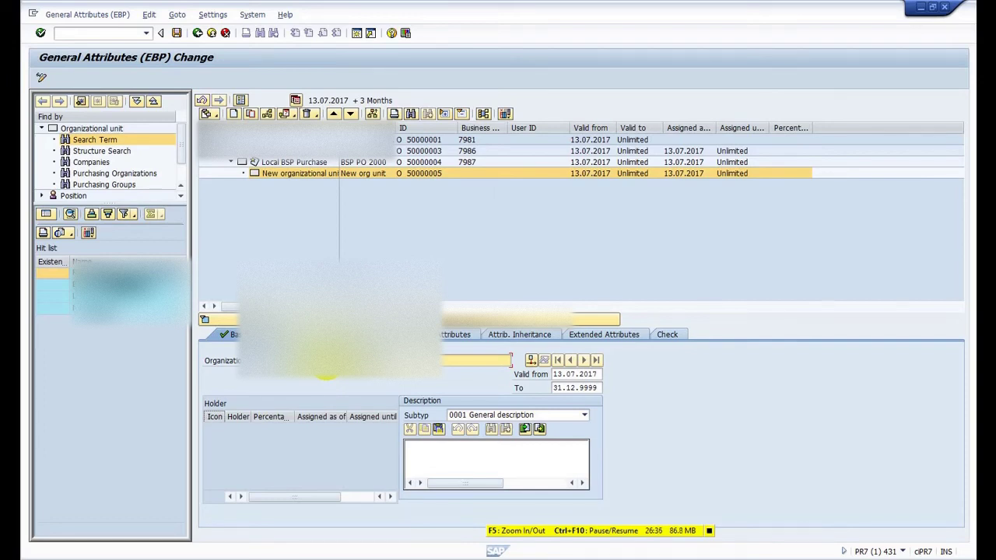
pyautogui.press('Return')
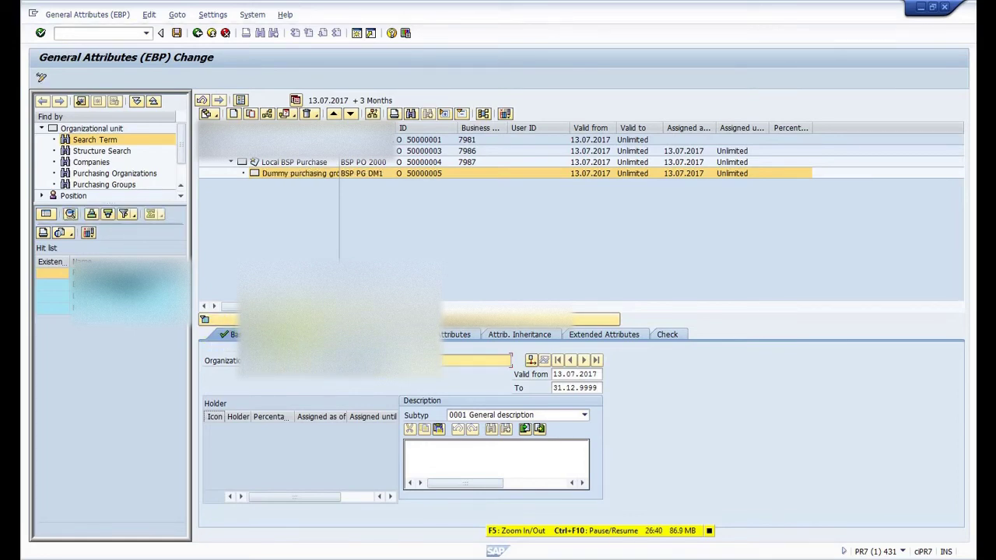
# Step: Copy the AMR Purchase - I address details from QR7 into the dummy purchasing group's address in PR7
pyautogui.click(299, 335)
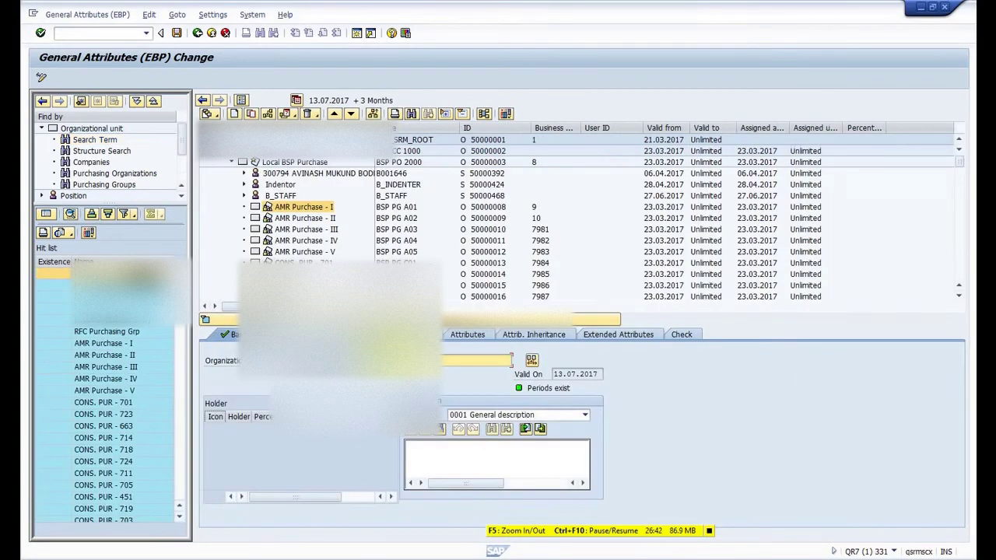
pyautogui.click(303, 334)
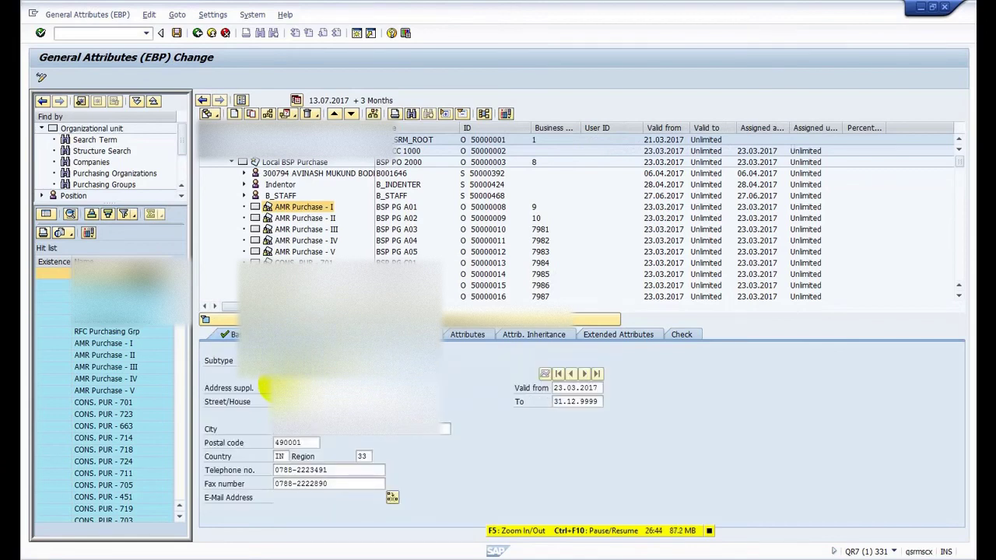
pyautogui.moveTo(268, 387); pyautogui.dragTo(450, 482)
pyautogui.hotkey('ctrl', 'c')
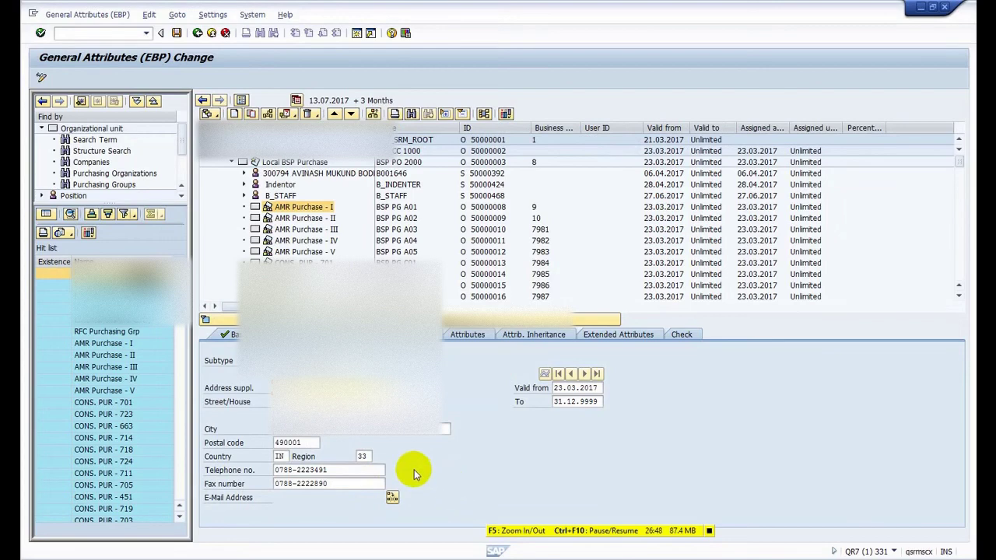
pyautogui.hotkey('alt', 'Tab')
pyautogui.hotkey('ctrl', 'v')
pyautogui.press('Return')
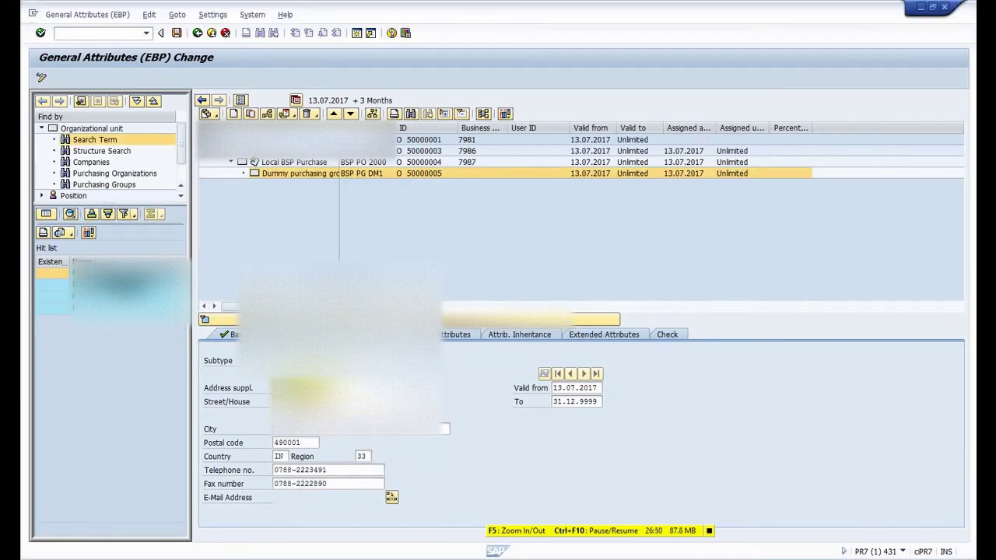
# Step: Define the dummy unit as a purchasing group corresponding to DM1 in system PE1CLNT400
pyautogui.click(341, 335)
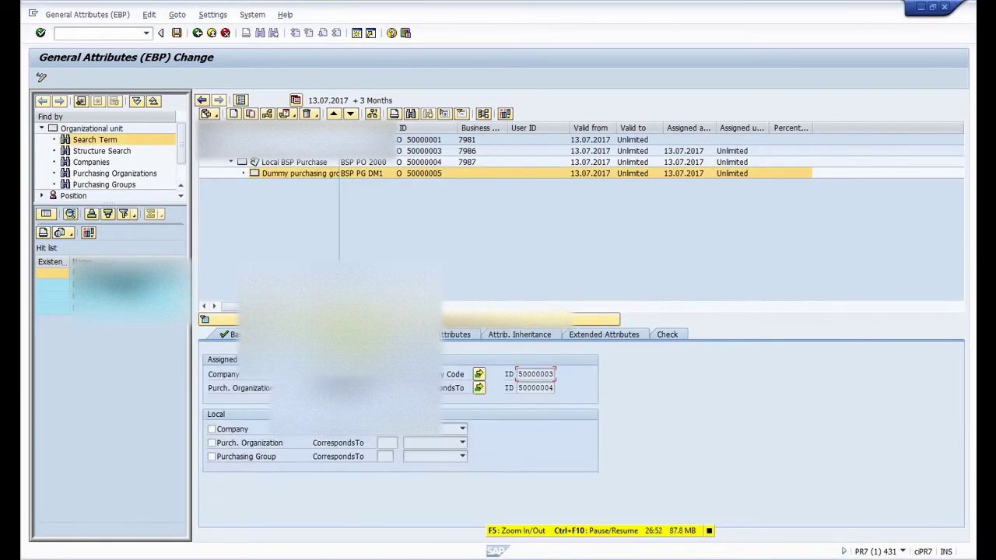
pyautogui.click(212, 456)
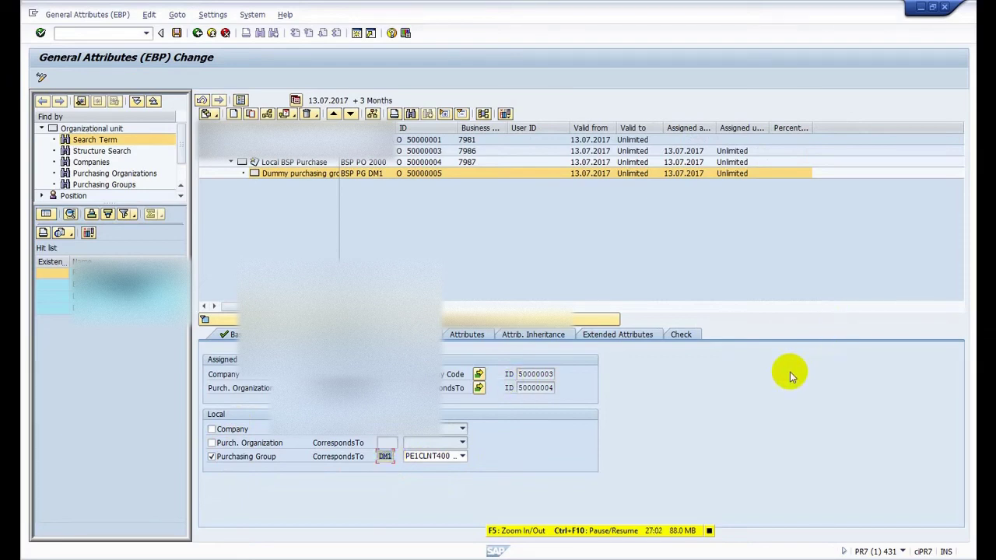
pyautogui.click(463, 335)
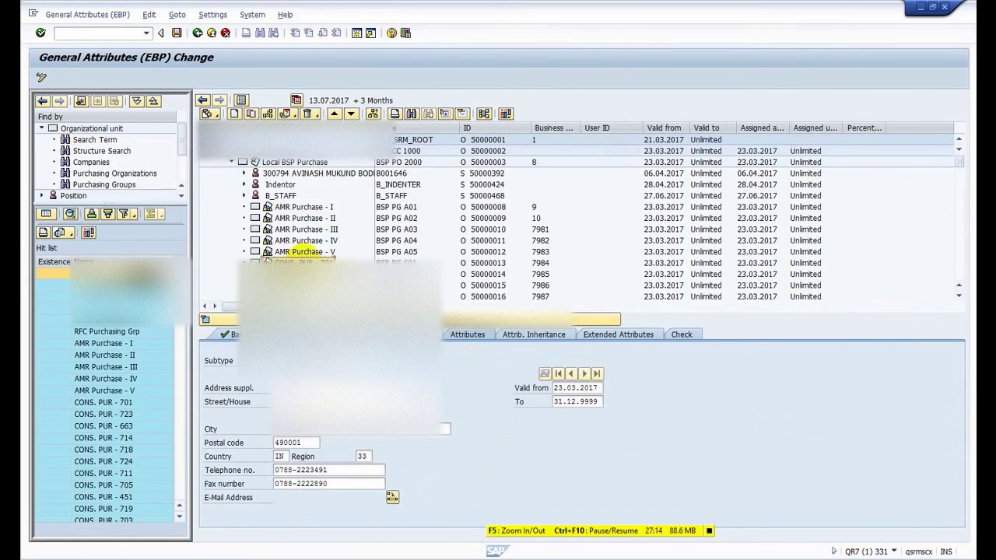
# Step: Review the product and organizational responsibility of the dummy purchase group DM1 in QR7
pyautogui.scroll(-10, 299, 251)
pyautogui.scroll(-15, 299, 251)
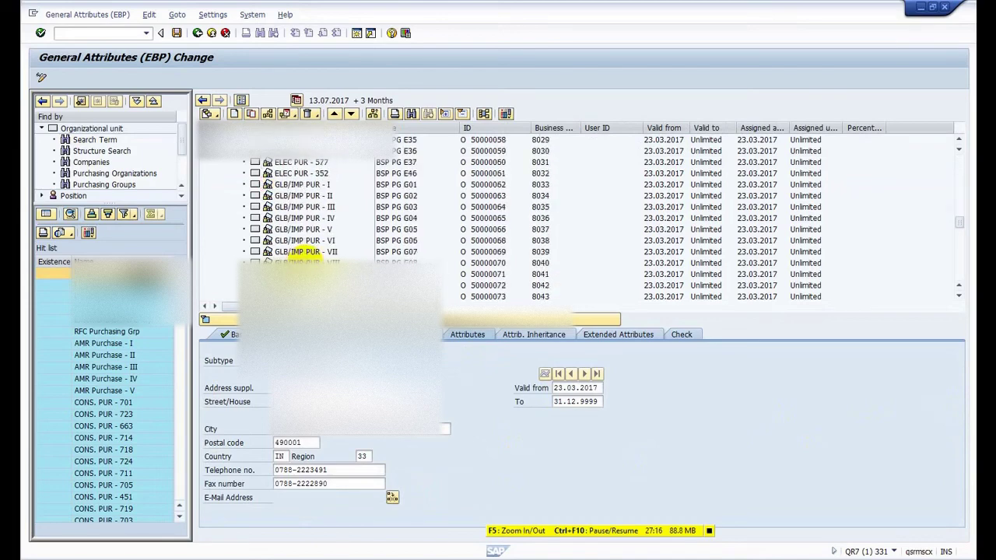
pyautogui.scroll(-8, 299, 251)
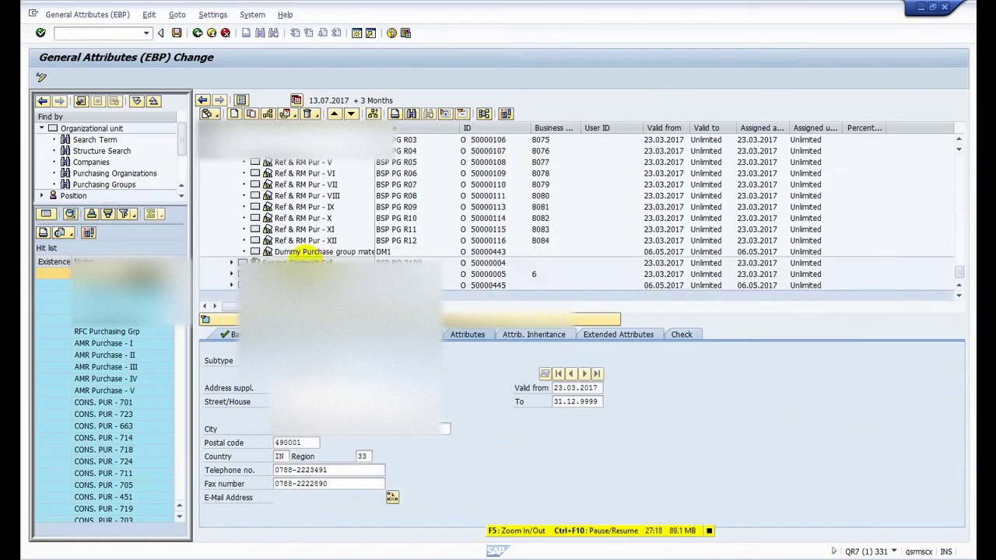
pyautogui.click(315, 253)
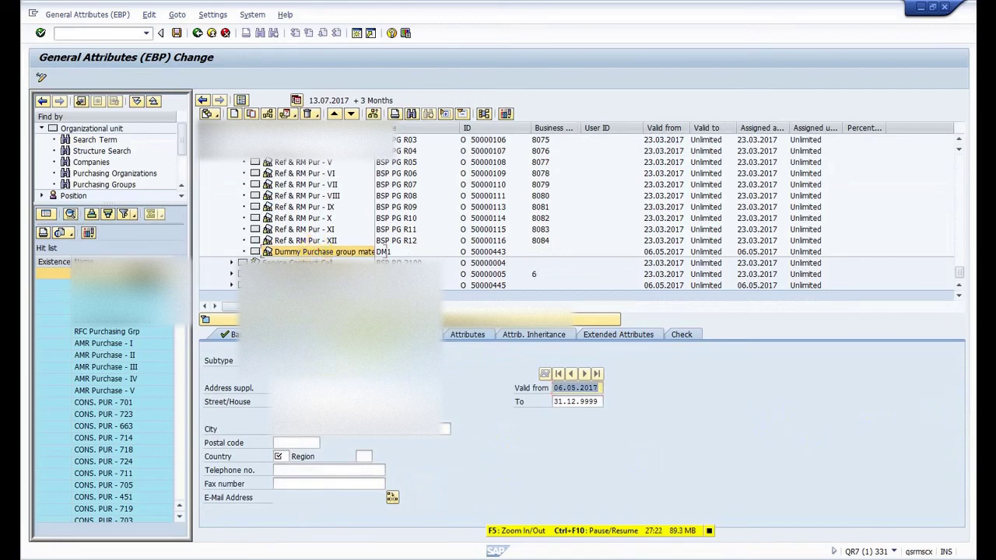
pyautogui.click(459, 334)
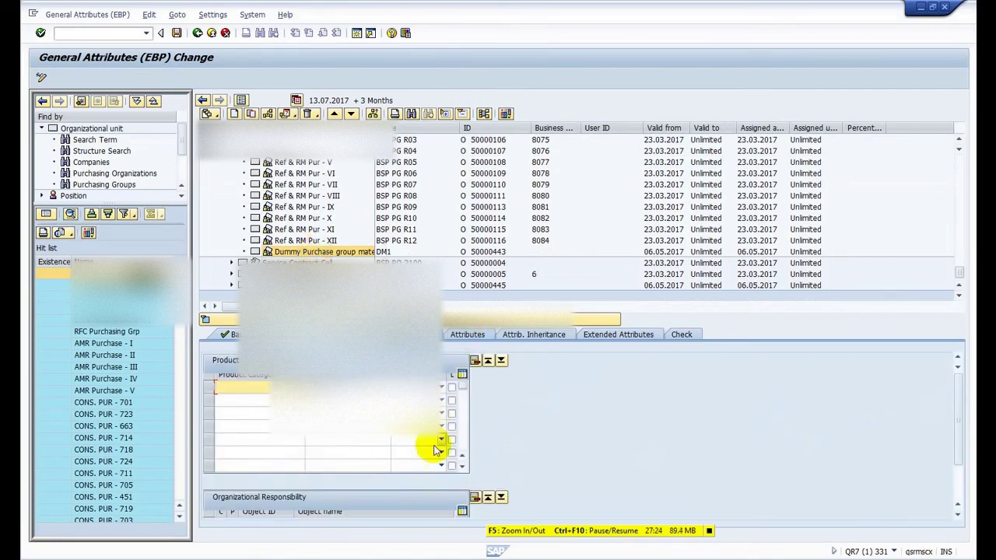
pyautogui.moveTo(958, 424); pyautogui.dragTo(963, 358)
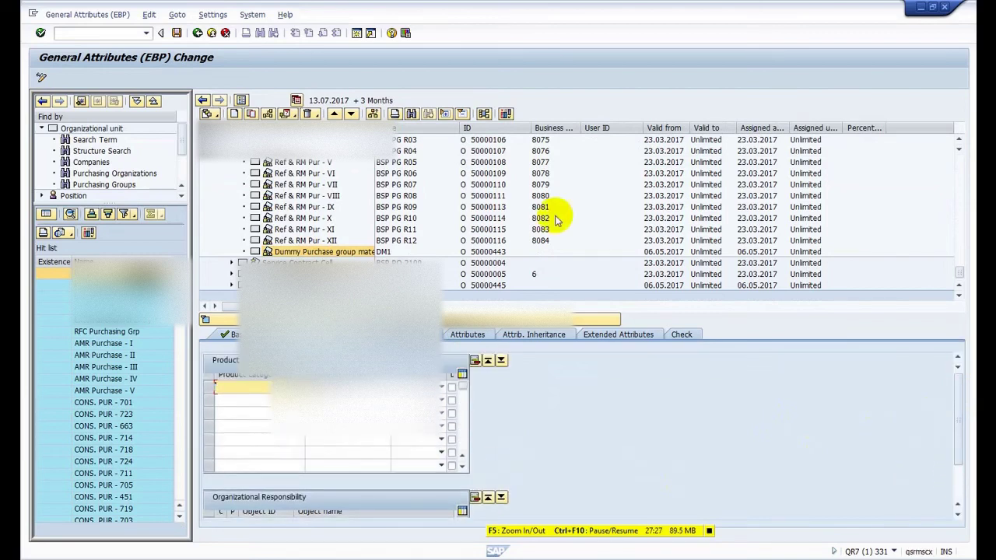
# Step: Look through the QR7 purchasing groups under Local BSP Purchase, checking the responsibility of Ref & RM Pur - IX and AMR Purchase - I
pyautogui.click(312, 208)
pyautogui.scroll(4, 317, 213)
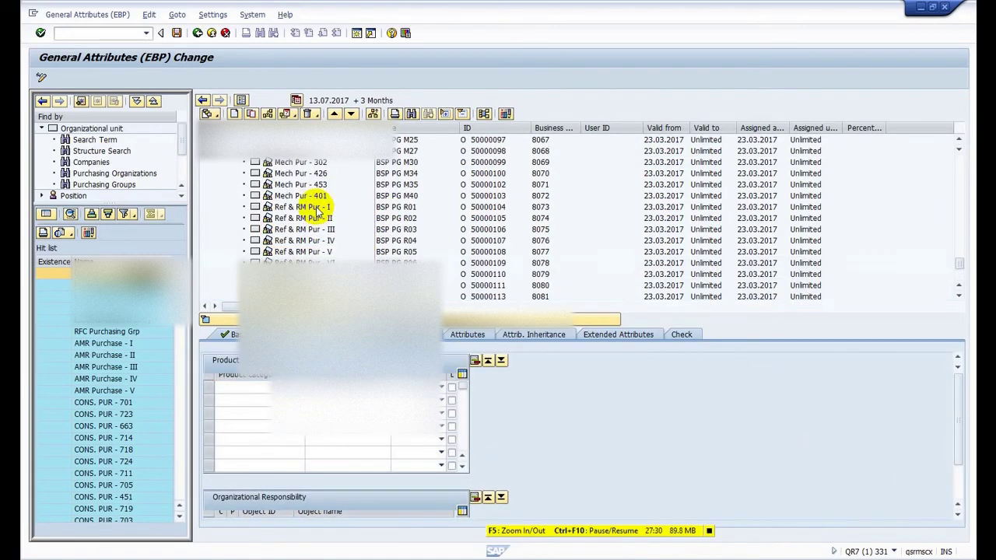
pyautogui.scroll(3, 317, 213)
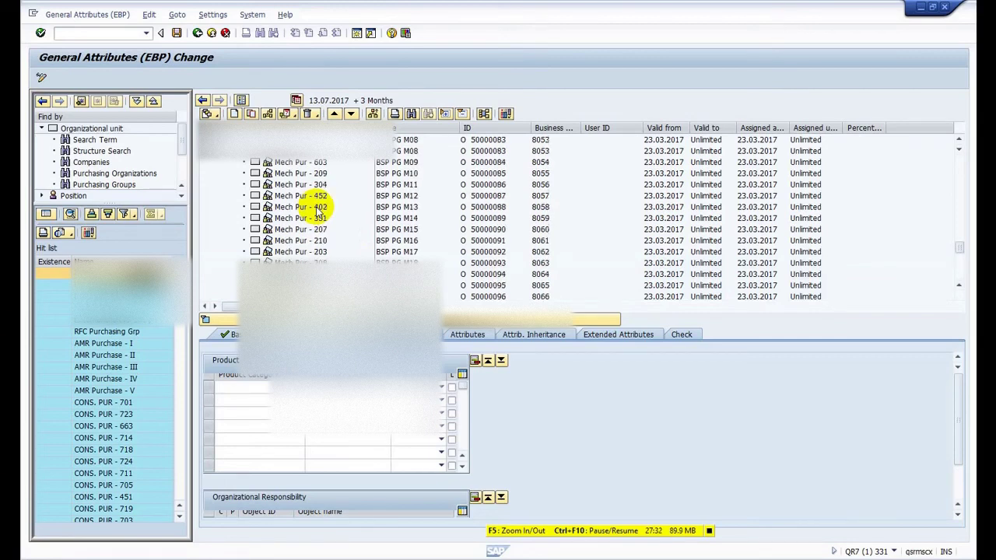
pyautogui.scroll(-3, 318, 213)
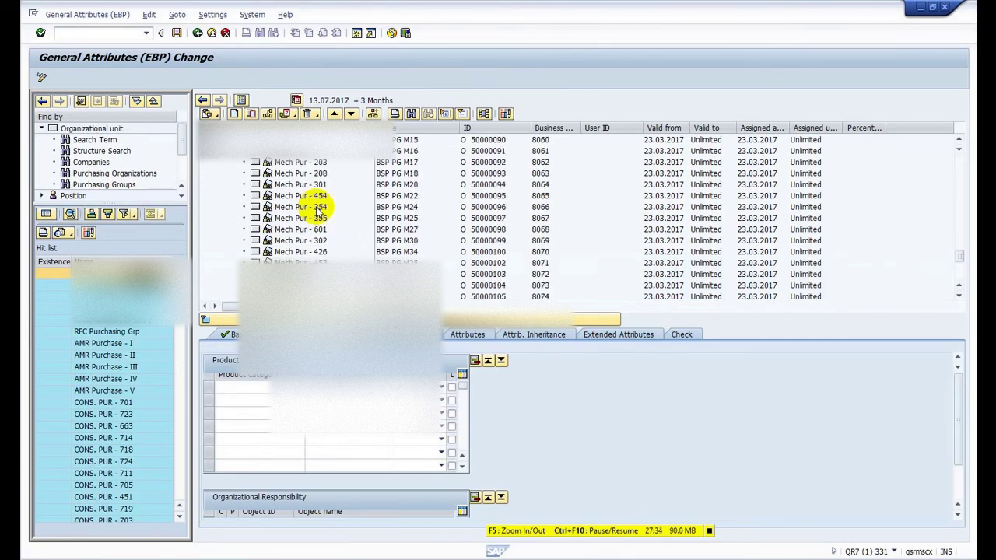
pyautogui.scroll(2, 317, 212)
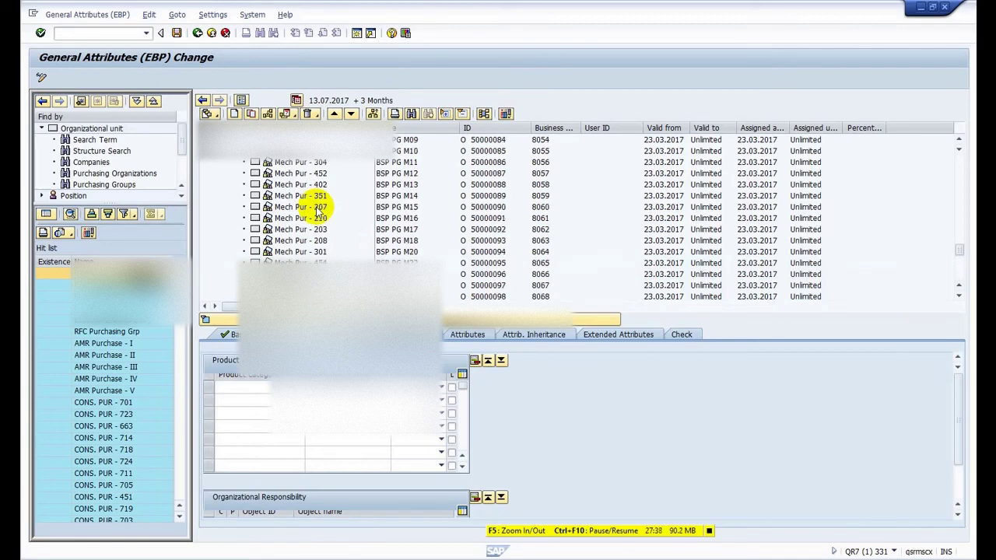
pyautogui.scroll(4, 317, 213)
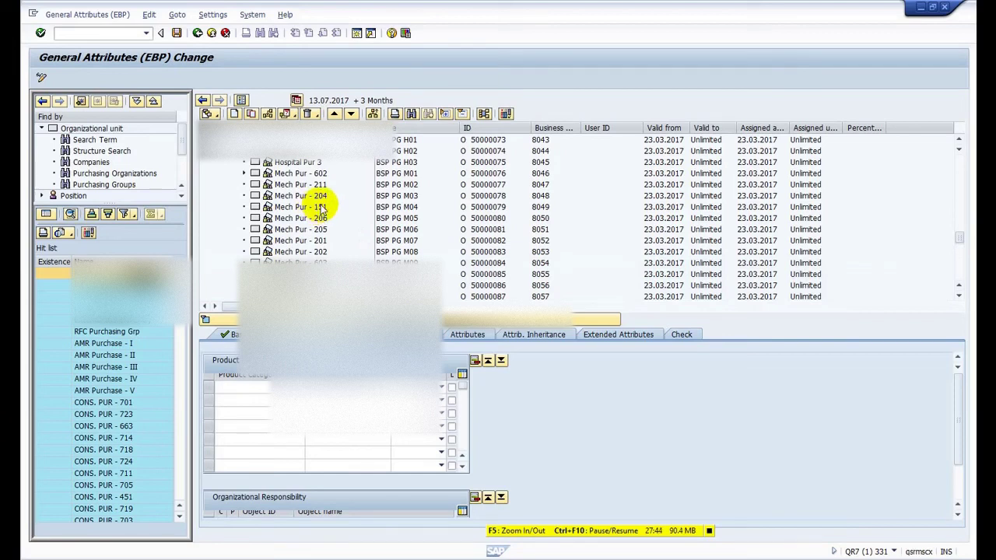
pyautogui.scroll(8, 309, 203)
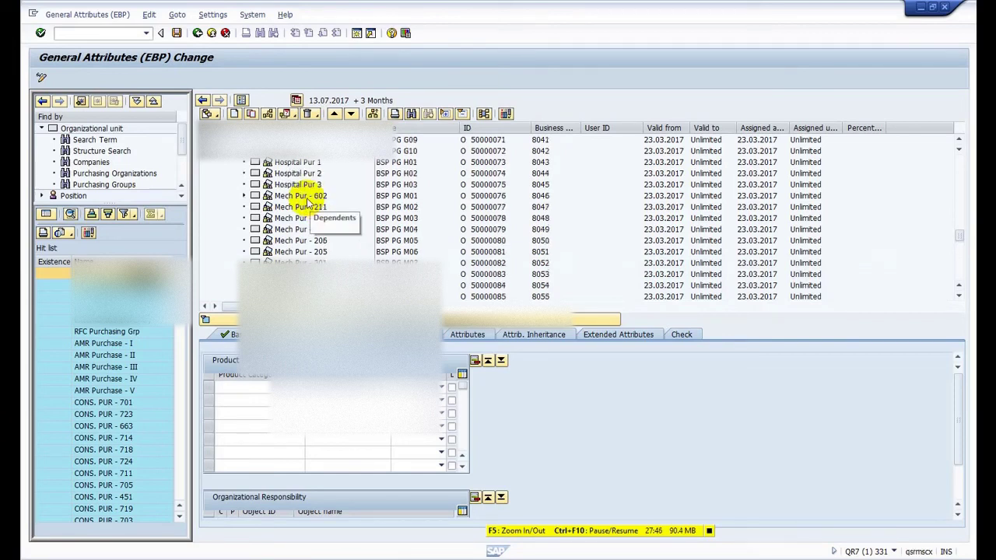
pyautogui.scroll(11, 309, 204)
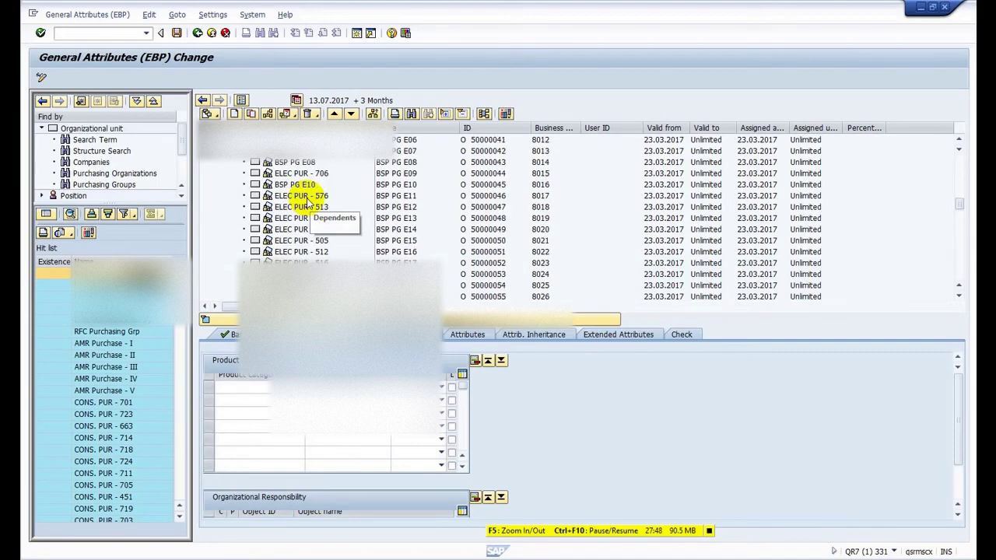
pyautogui.scroll(5, 308, 204)
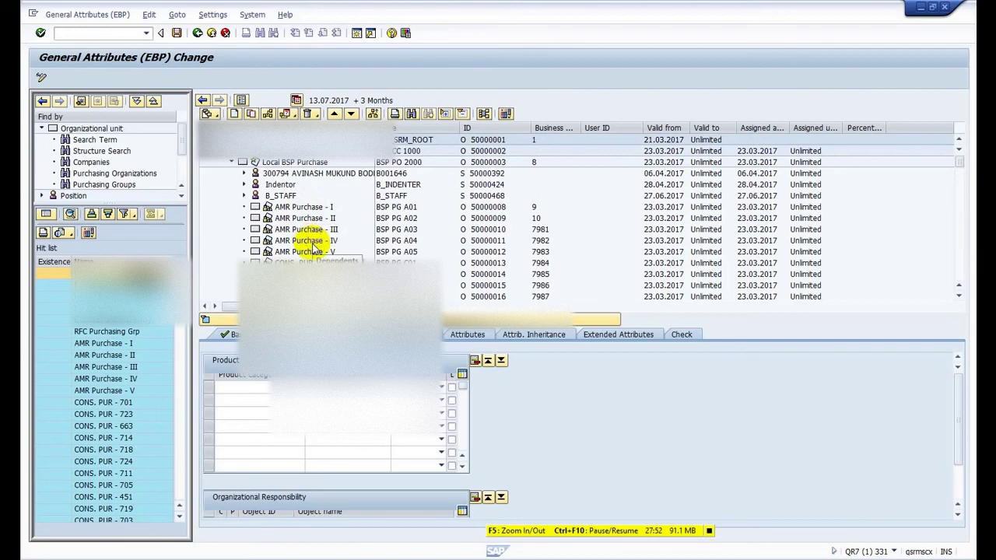
pyautogui.click(299, 207)
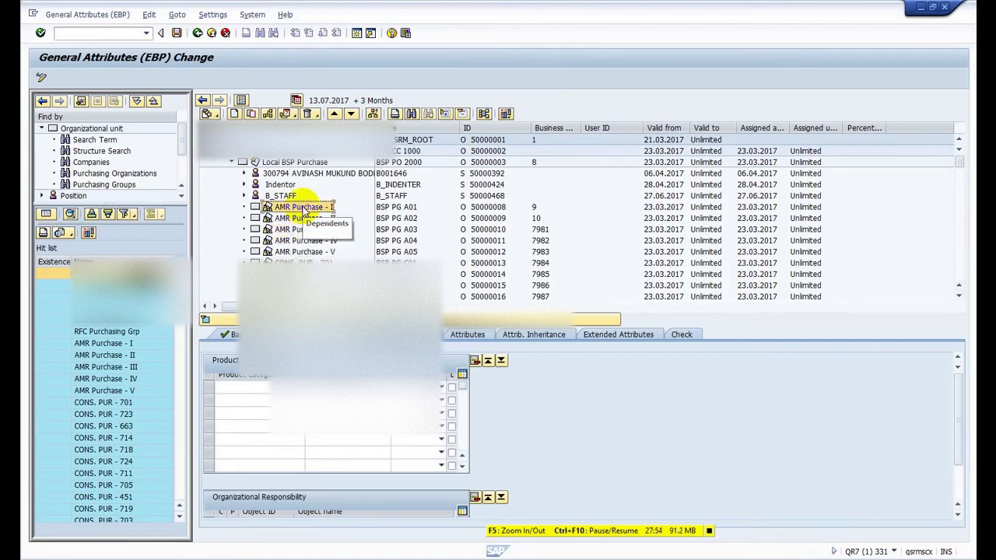
pyautogui.moveTo(956, 434); pyautogui.dragTo(955, 382)
# Step: Check the product and organizational responsibility of the Mech Pur - 602 purchasing group in QR7
pyautogui.scroll(-8, 295, 233)
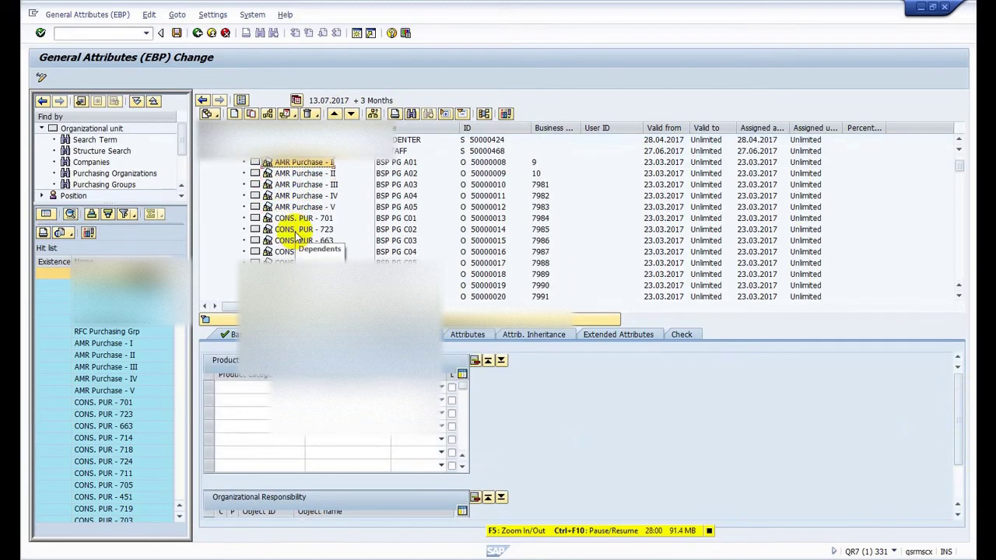
pyautogui.scroll(-14, 295, 238)
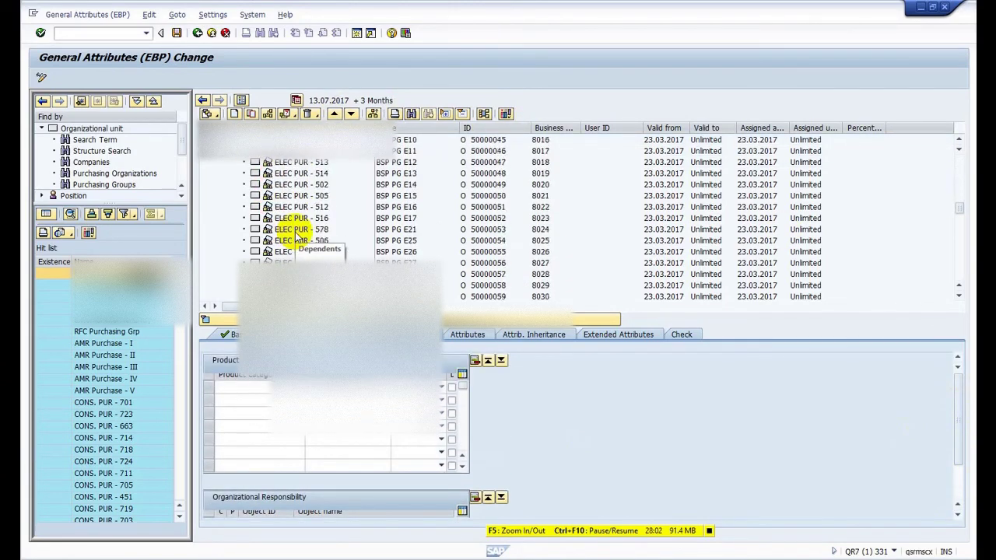
pyautogui.scroll(-1, 297, 237)
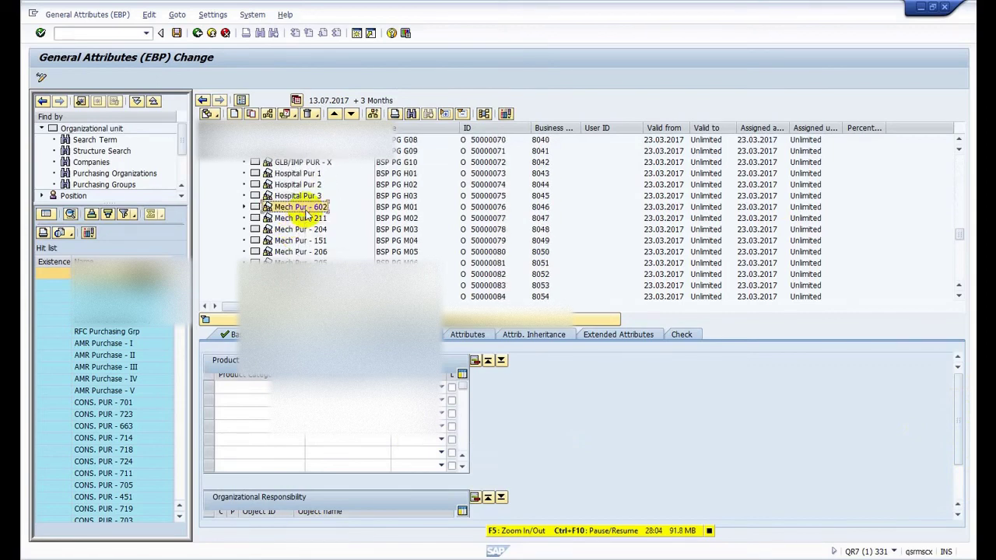
pyautogui.click(308, 209)
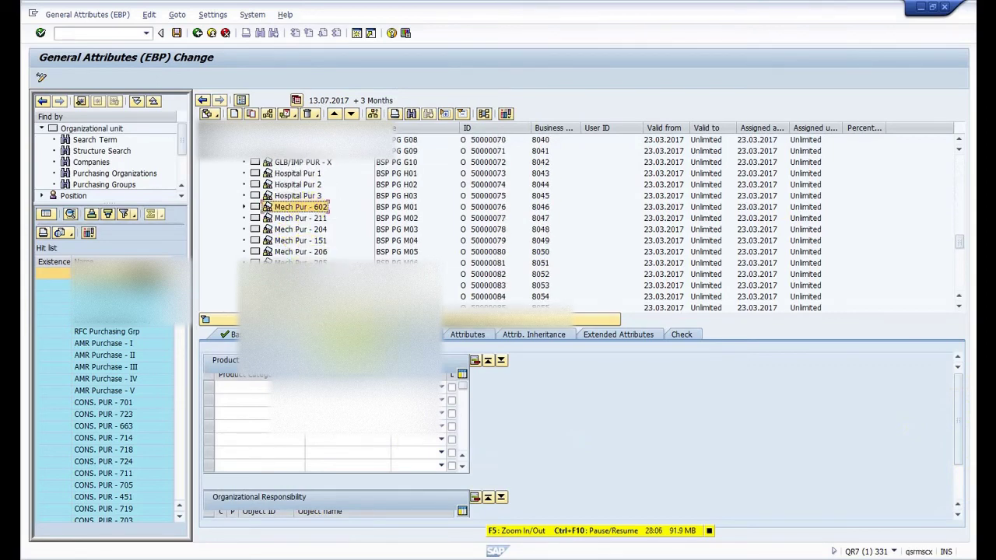
pyautogui.scroll(-2, 965, 496)
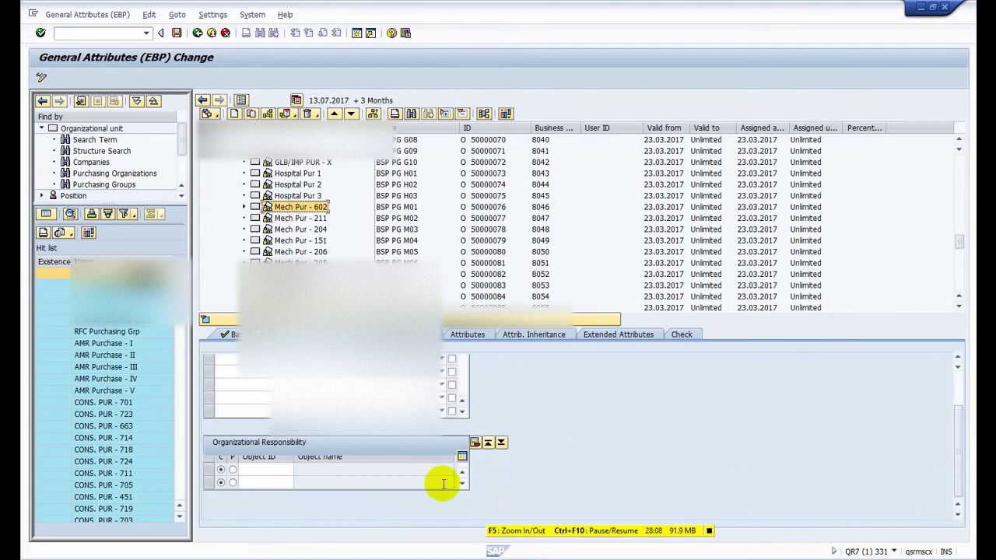
# Step: Examine the positions assigned under Mech Pur - 602, collapse them and return to its product responsibility
pyautogui.click(242, 207)
pyautogui.scroll(-3, 327, 257)
pyautogui.scroll(-2, 340, 259)
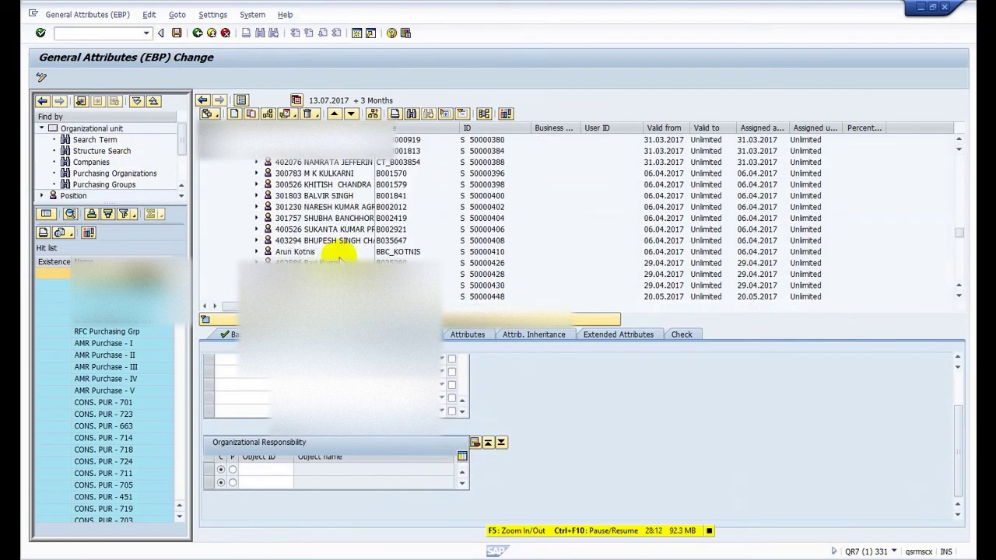
pyautogui.scroll(-2, 339, 259)
pyautogui.scroll(5, 339, 259)
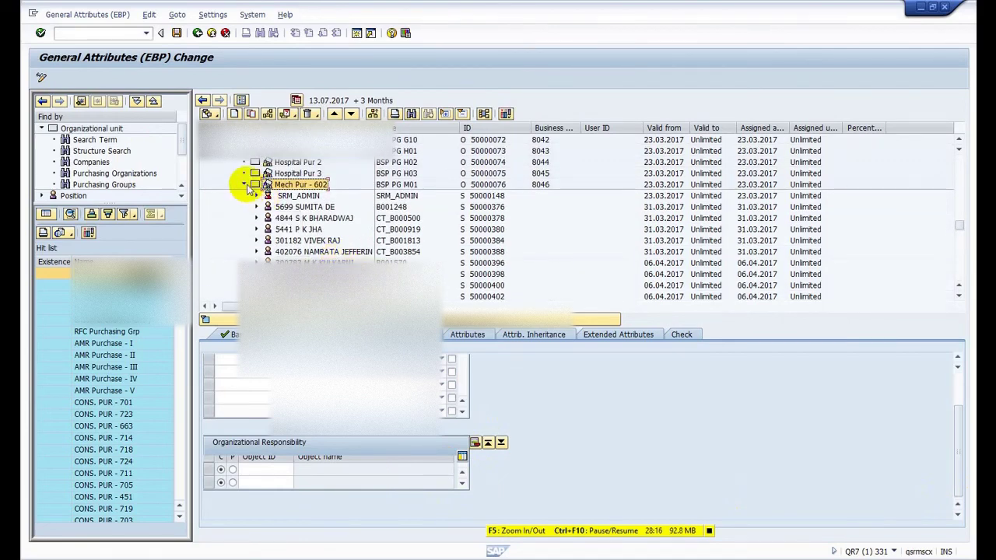
pyautogui.click(244, 184)
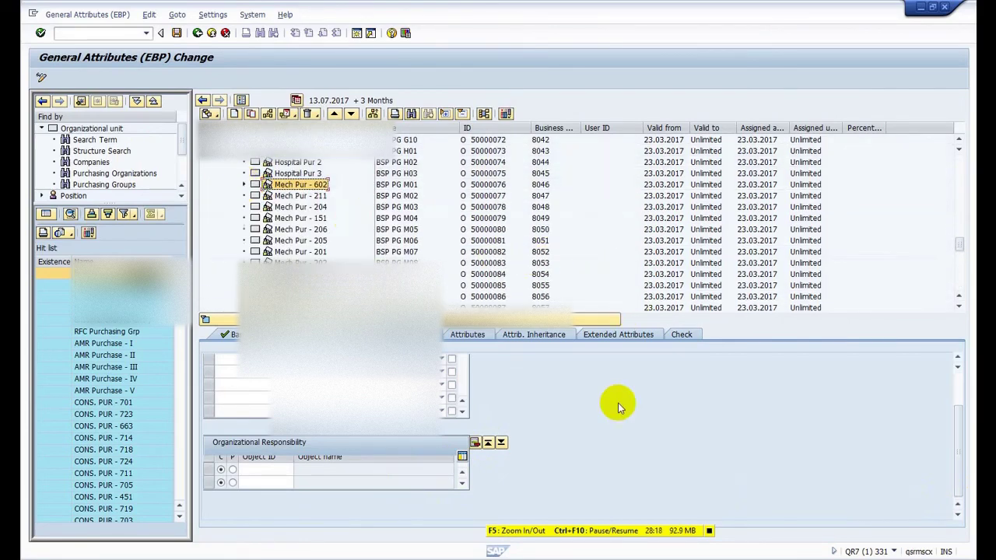
pyautogui.moveTo(958, 434); pyautogui.dragTo(952, 391)
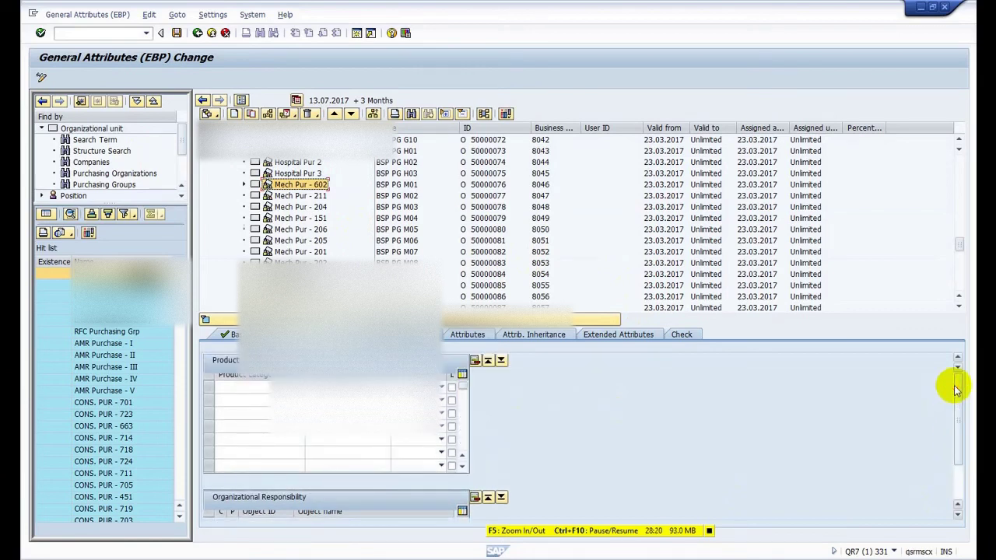
# Step: Review the attribute inheritance, check result and extended attributes of Mech Pur - 602 in QR7, including its locations
pyautogui.click(467, 333)
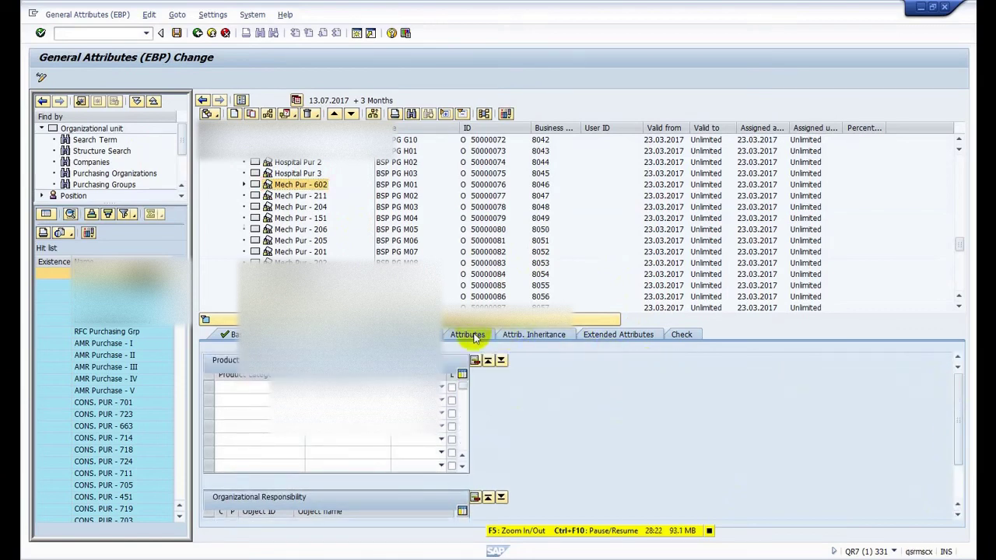
pyautogui.click(550, 335)
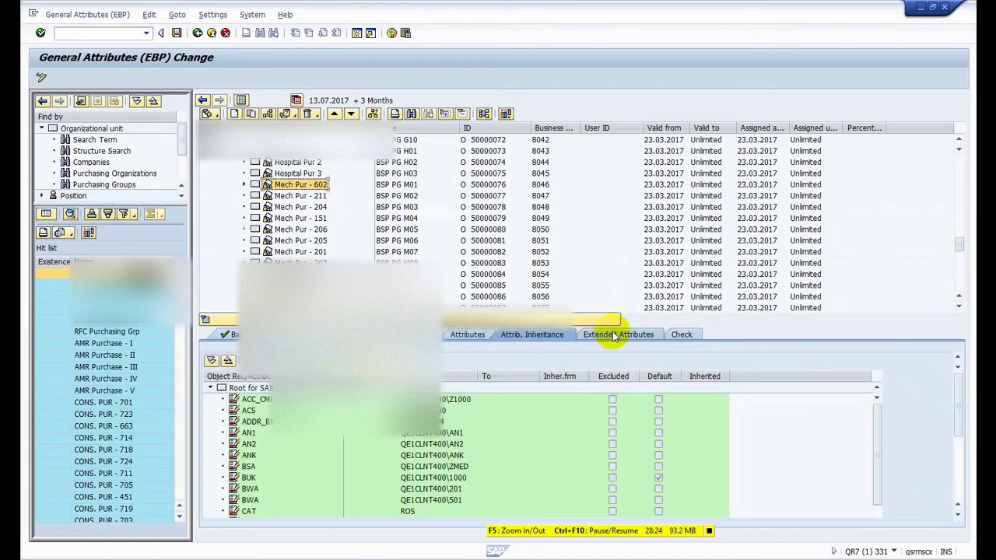
pyautogui.click(602, 336)
pyautogui.click(681, 334)
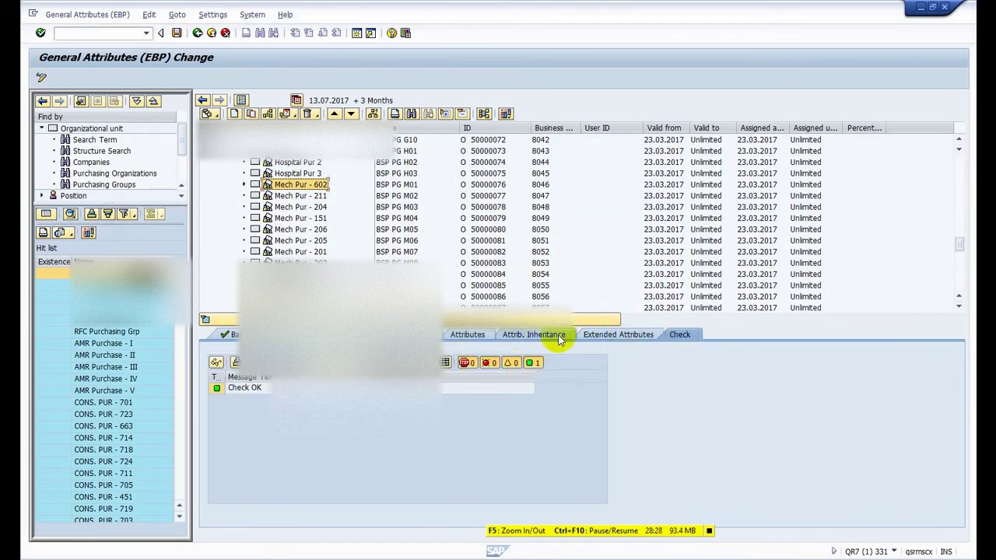
pyautogui.click(634, 335)
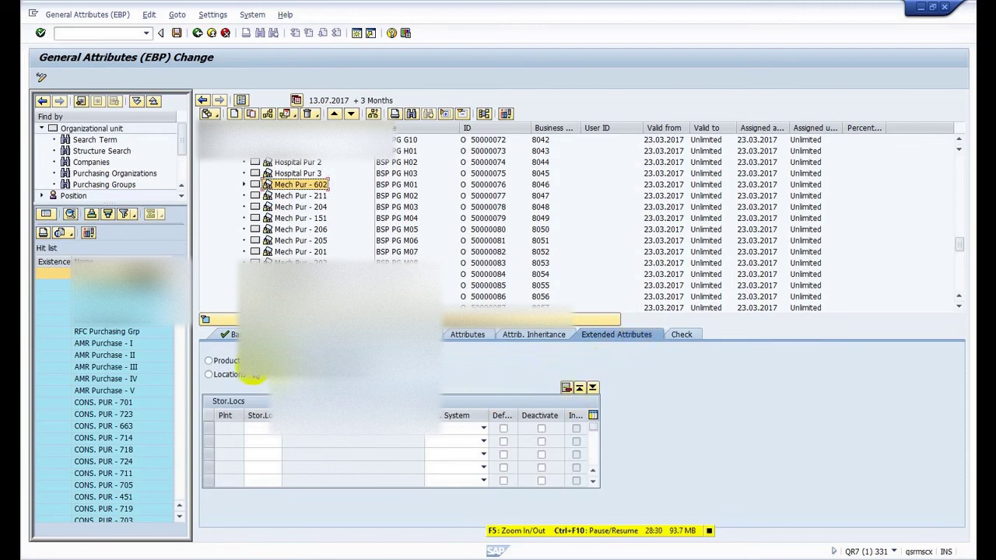
pyautogui.click(251, 364)
pyautogui.click(237, 375)
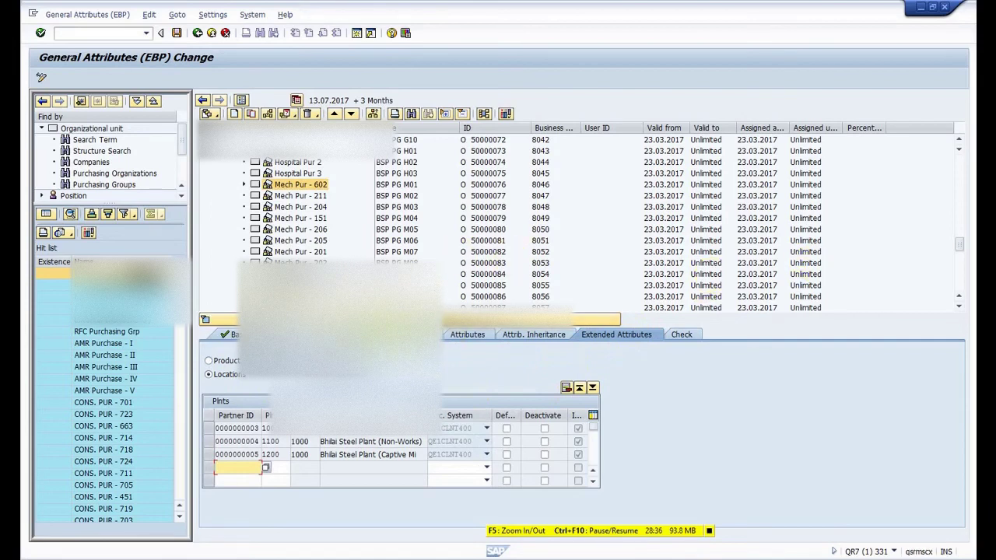
# Step: Return to Mech Pur - 602's organizational responsibility and look back up the QR7 hierarchy to the AMR groups under Local BSP Purchase
pyautogui.click(416, 334)
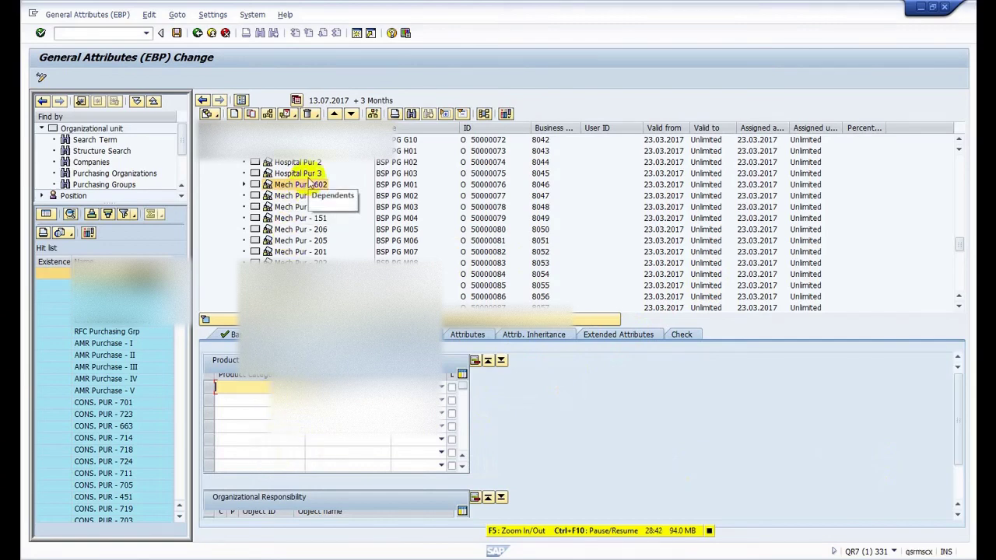
pyautogui.scroll(5, 310, 184)
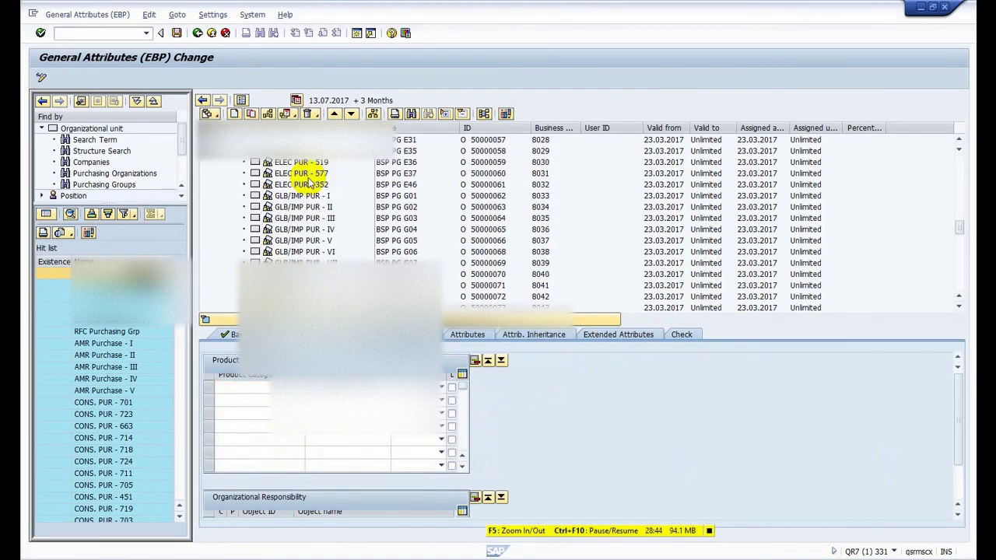
pyautogui.scroll(18, 309, 184)
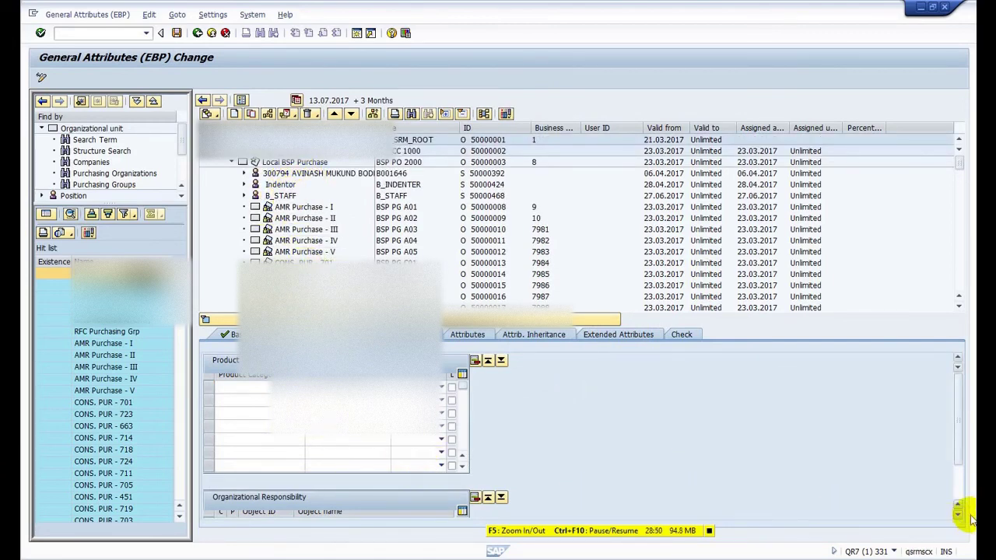
pyautogui.click(959, 490)
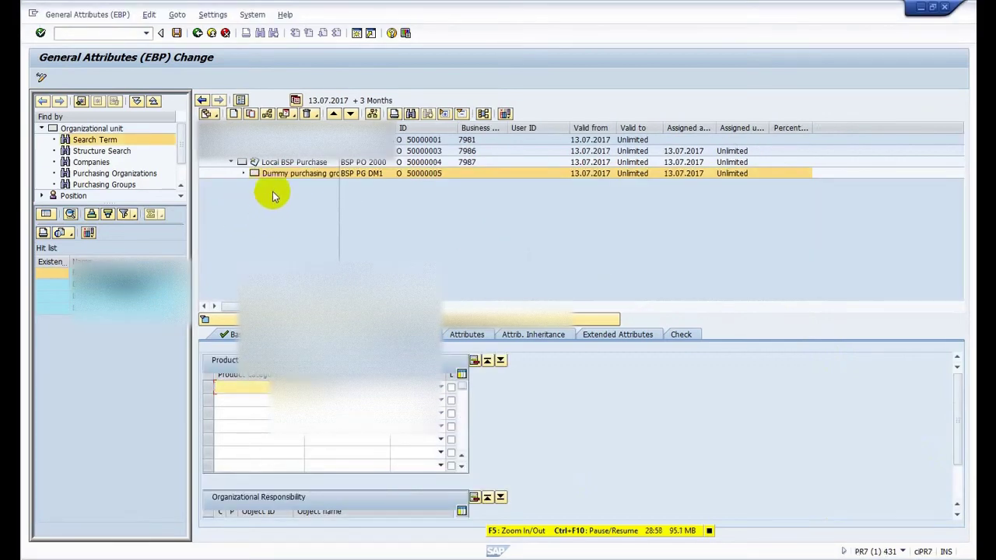
# Step: In PR7, create an organizational unit under Local BSP Purchase with code BSP PG A01 and name AMR PURCHASE - I
pyautogui.rightClick(287, 164)
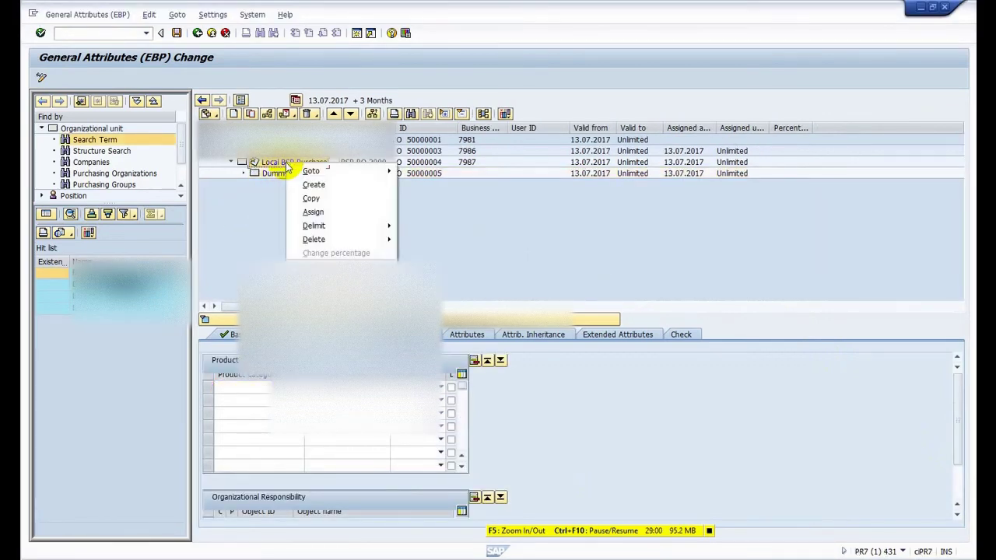
pyautogui.click(311, 184)
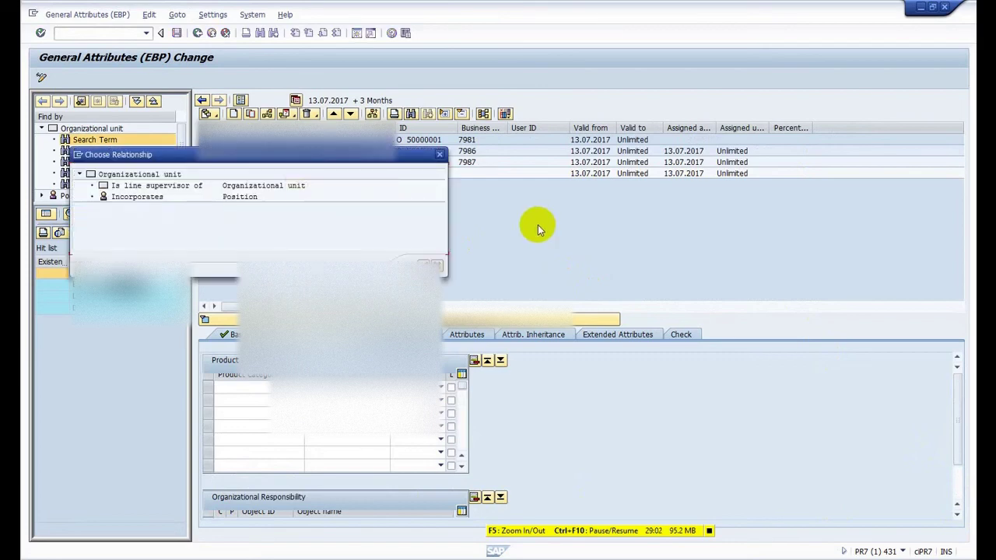
pyautogui.doubleClick(152, 185)
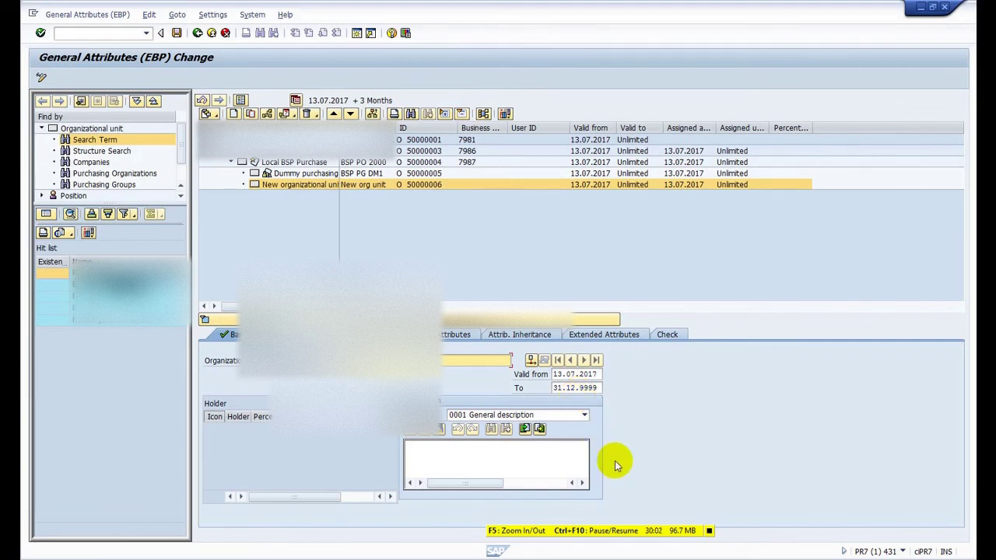
pyautogui.click(321, 361)
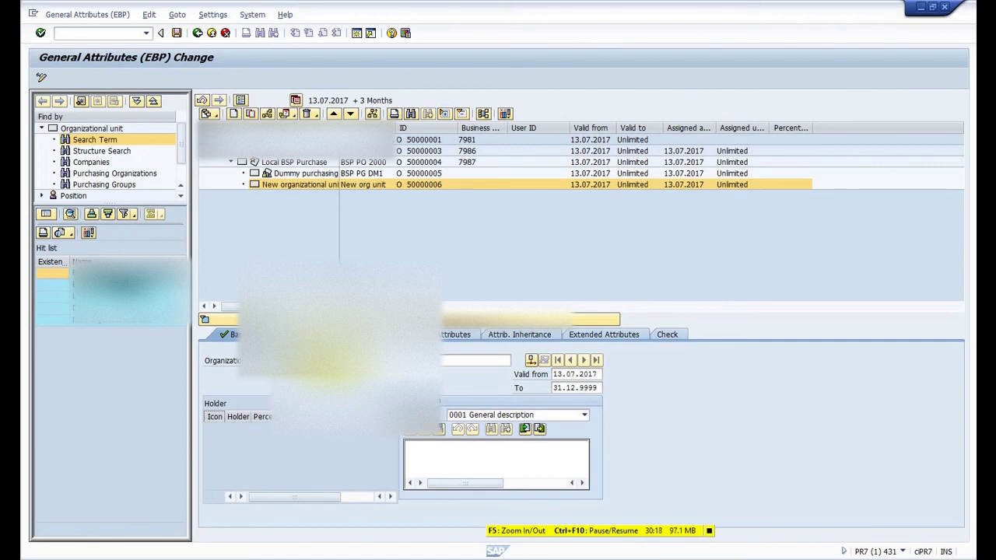
pyautogui.press('Return')
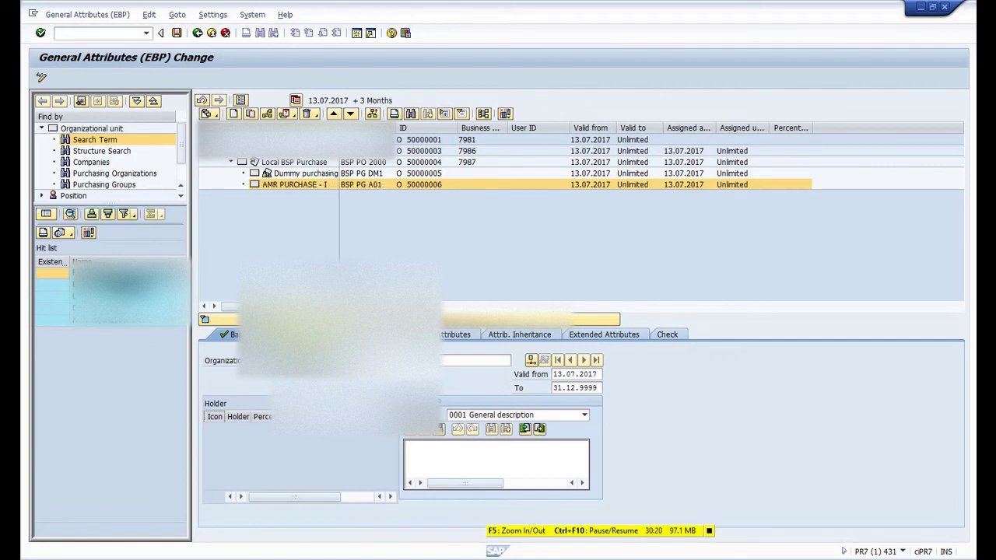
# Step: Copy the address, telephone and fax details from the QR7 reference into the address of AMR PURCHASE - I in PR7
pyautogui.click(302, 334)
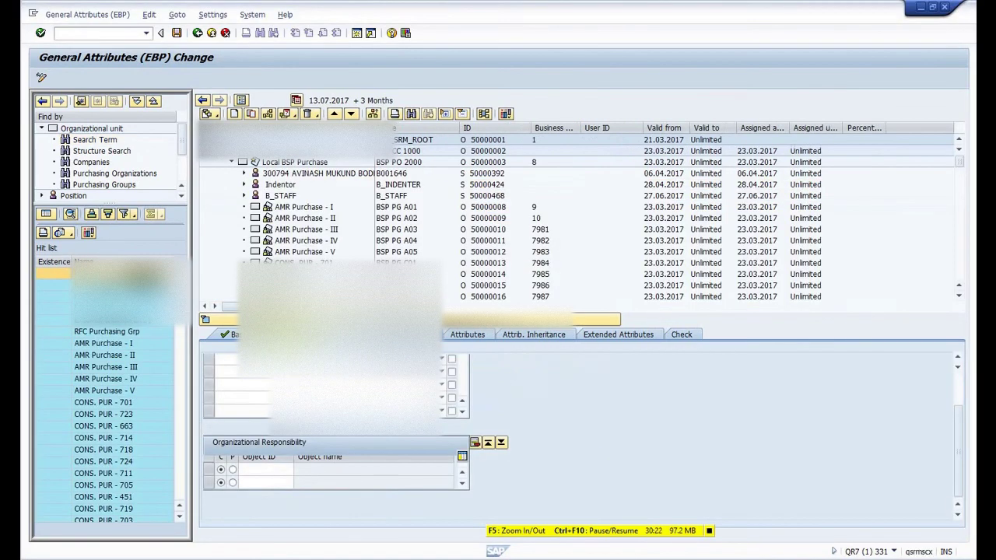
pyautogui.click(300, 335)
pyautogui.moveTo(268, 388); pyautogui.dragTo(444, 487)
pyautogui.hotkey('ctrl', 'c')
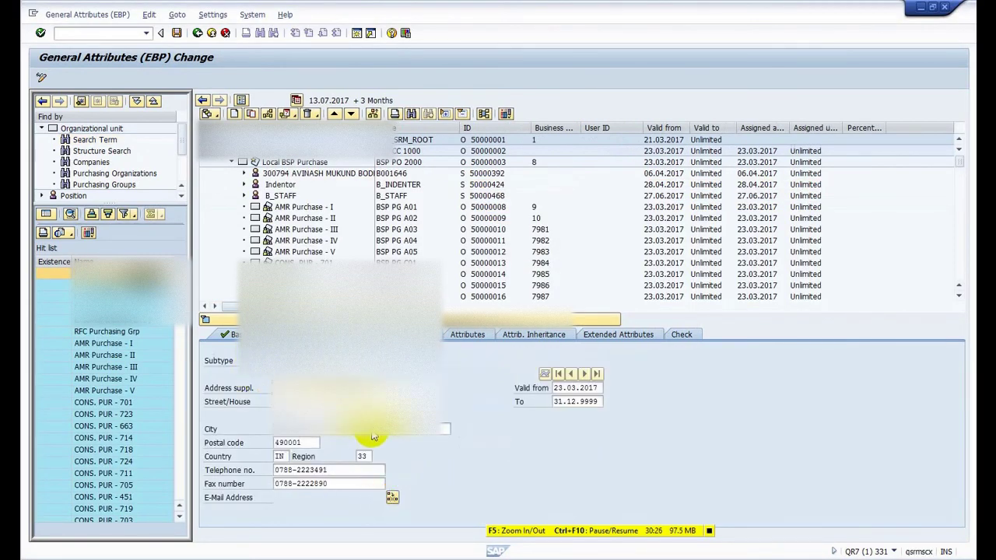
pyautogui.hotkey('alt', 'Tab')
pyautogui.hotkey('ctrl', 'v')
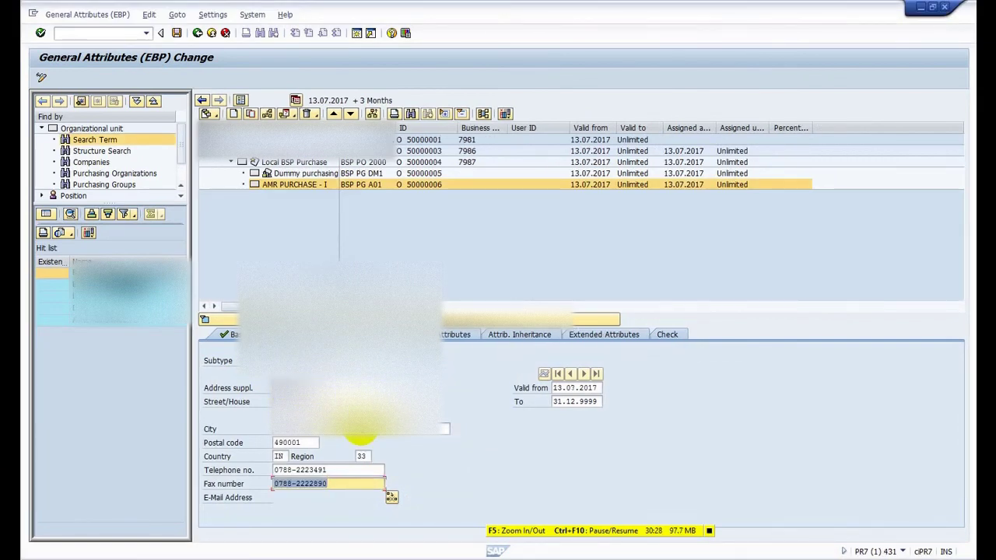
pyautogui.press('Return')
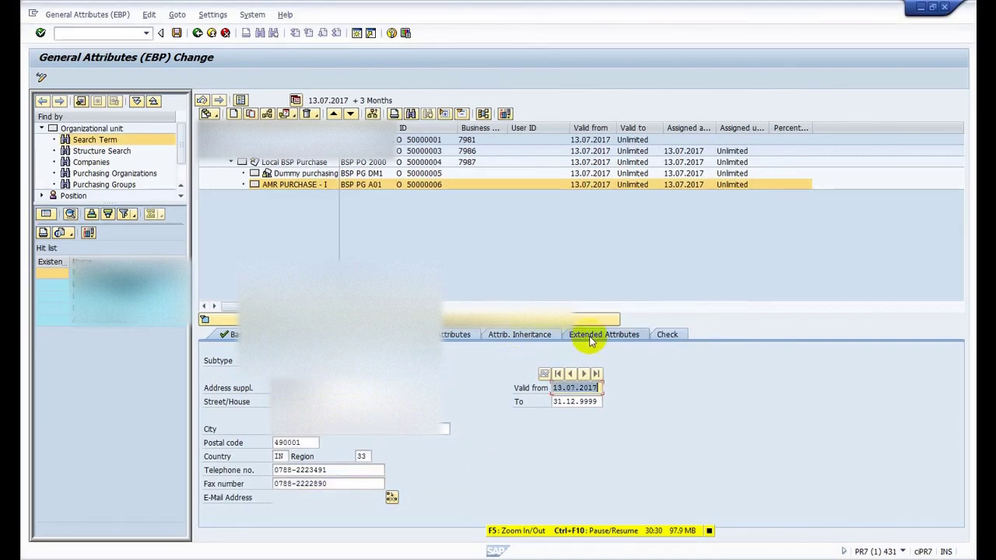
# Step: Check AMR PURCHASE - I, flag it as a local purchasing group corresponding to A01 in PE1CLNT400, and save the changes
pyautogui.click(666, 334)
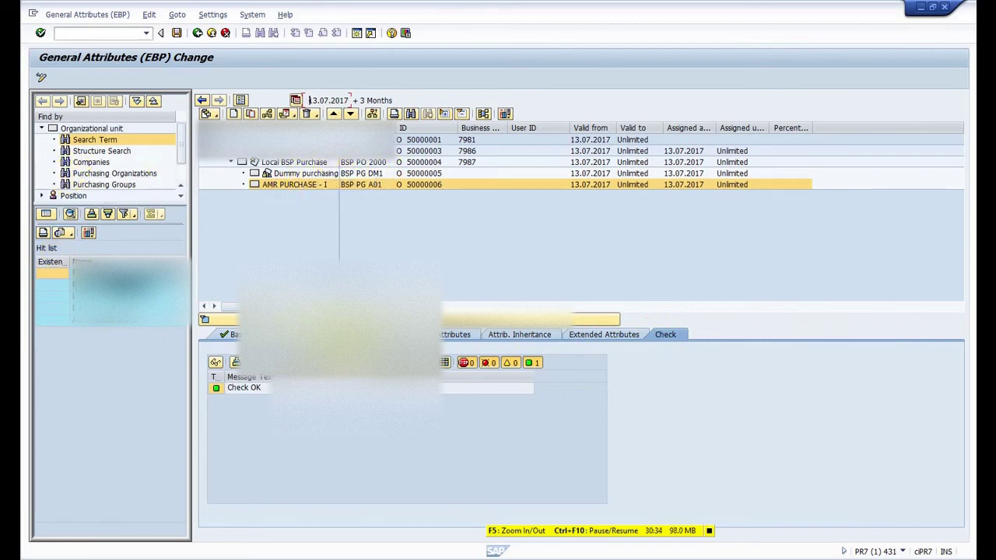
pyautogui.click(249, 335)
pyautogui.click(210, 457)
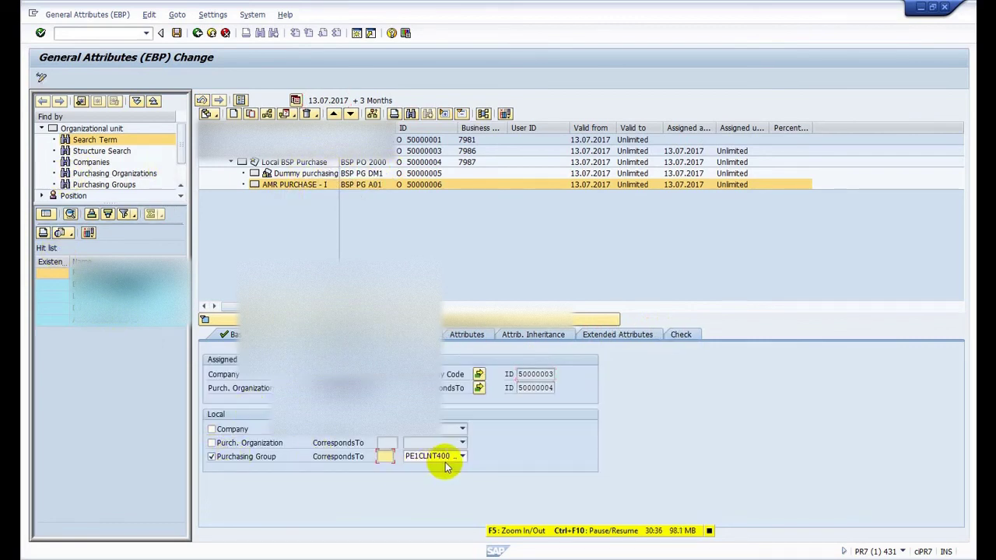
pyautogui.click(385, 456)
pyautogui.write('A')
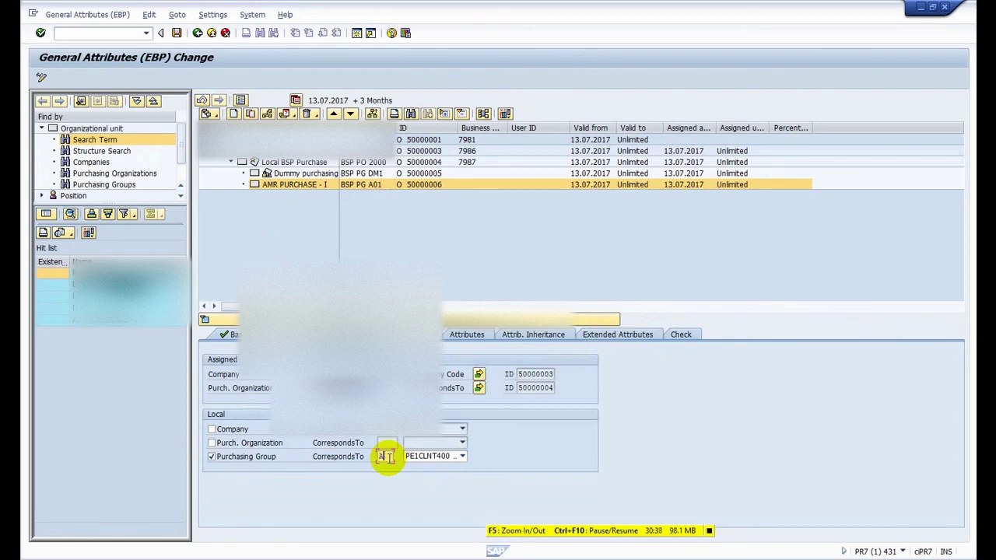
pyautogui.write('01')
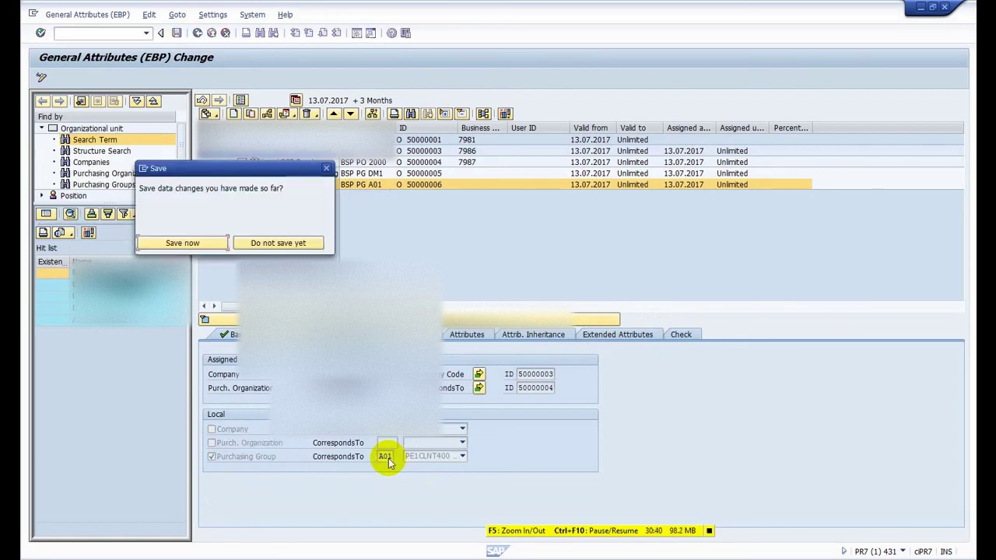
pyautogui.click(207, 244)
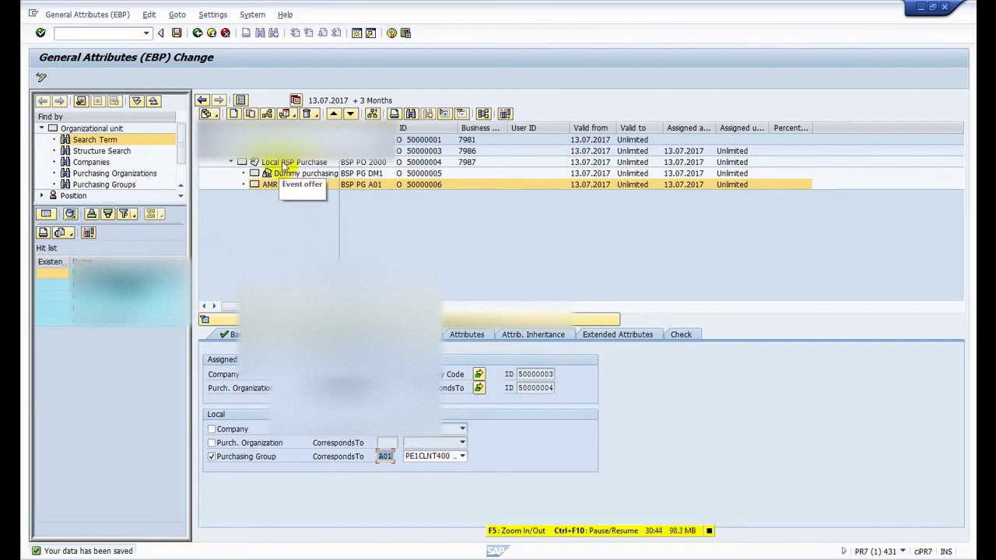
# Step: Create another organizational unit under Local BSP Purchase with code BSP PG A02 and name AMR PURCHASE - II
pyautogui.rightClick(288, 164)
pyautogui.click(315, 185)
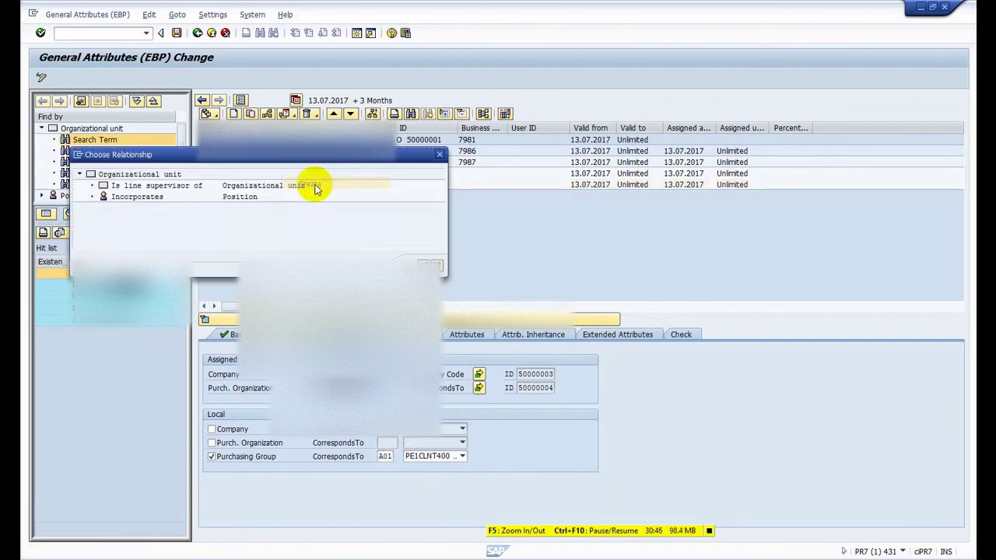
pyautogui.doubleClick(178, 185)
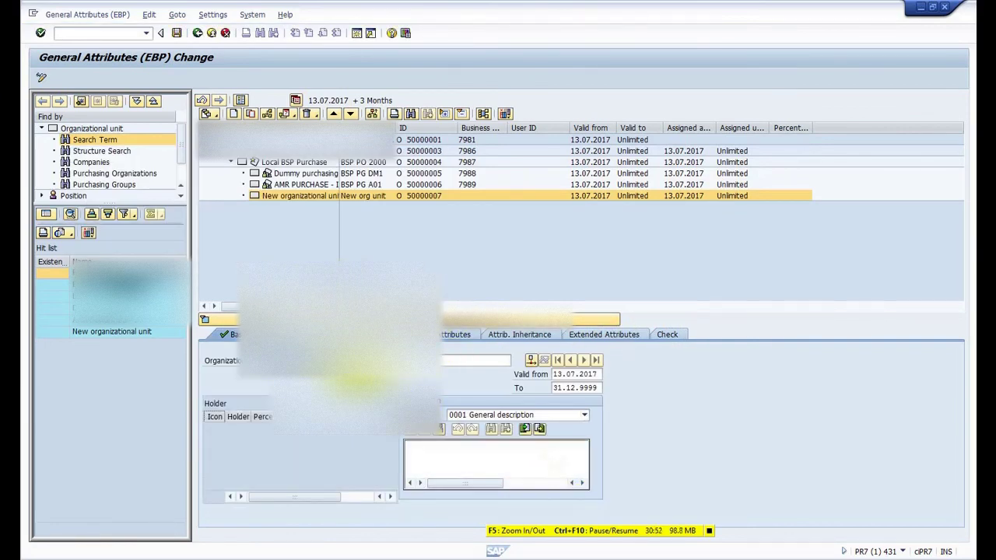
pyautogui.click(364, 362)
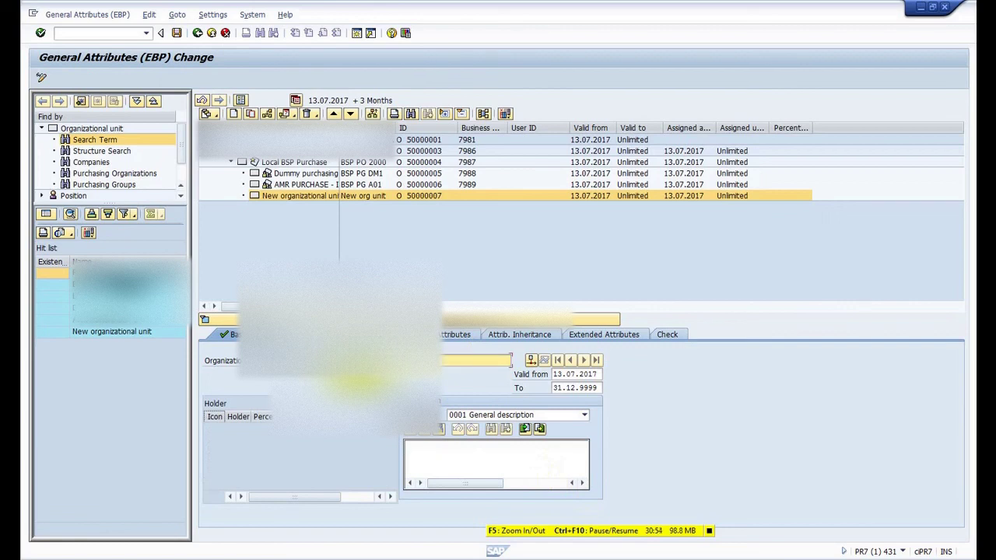
pyautogui.press('BackSpace')
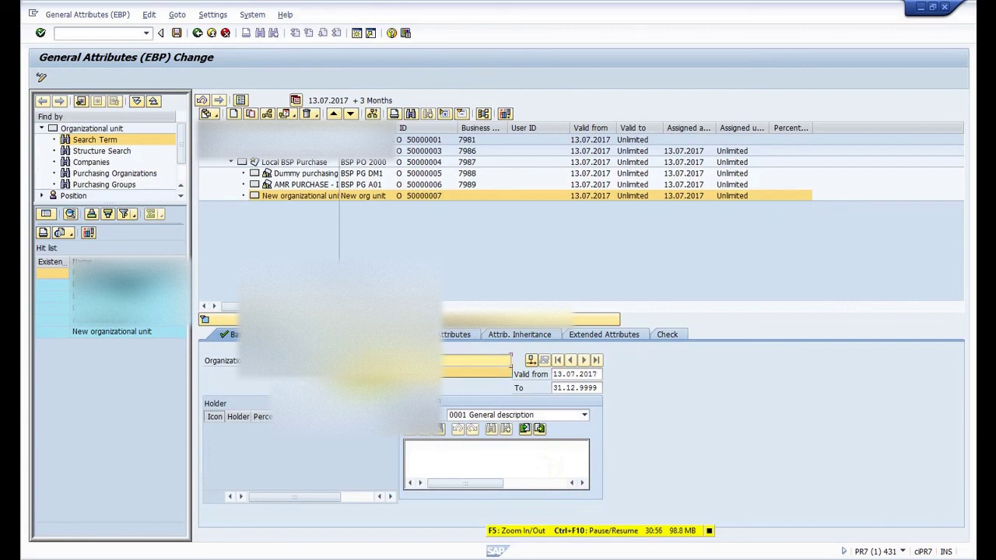
pyautogui.click(373, 374)
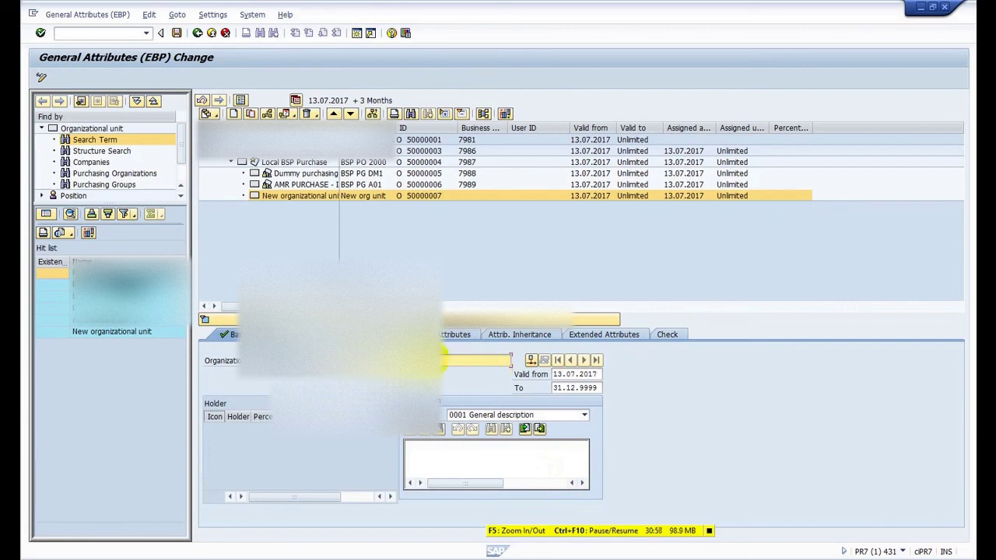
pyautogui.click(263, 374)
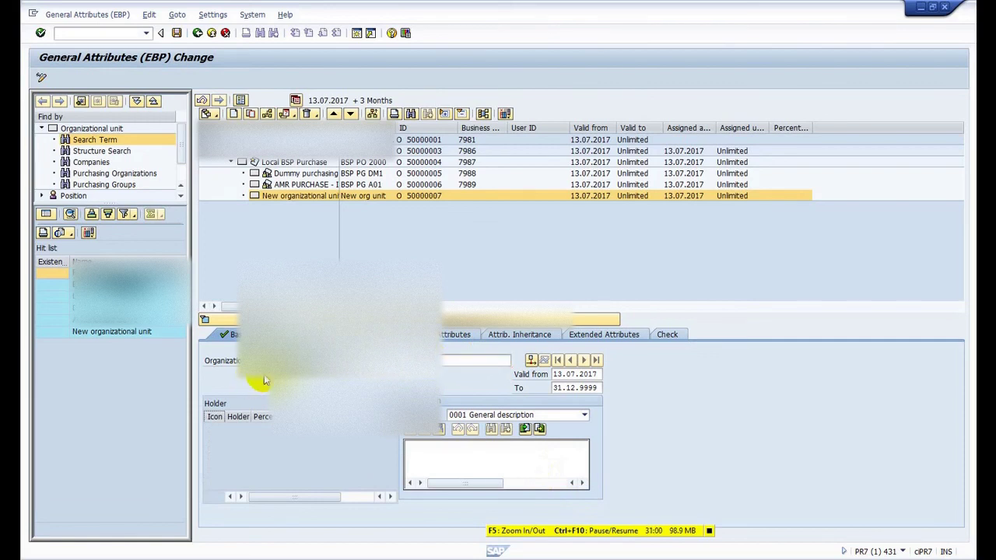
pyautogui.press('BackSpace')
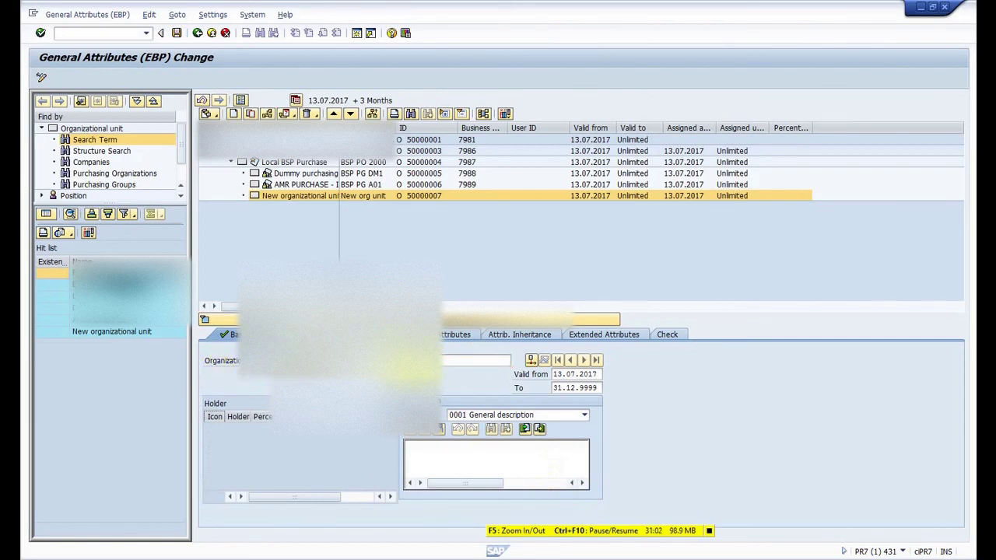
pyautogui.press('Return')
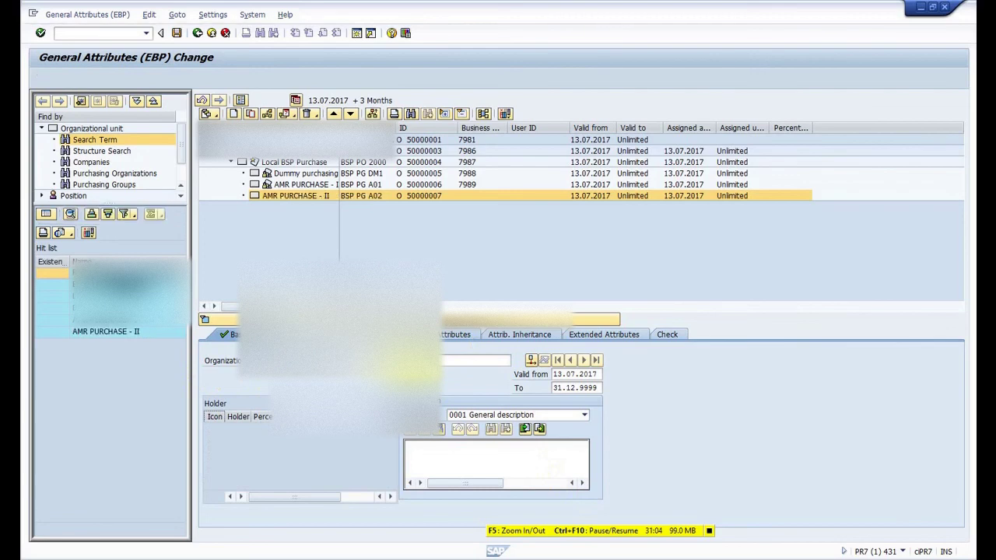
# Step: Fill in the address, telephone and fax details of AMR PURCHASE - II by copying them from the QR7 reference
pyautogui.click(299, 335)
pyautogui.hotkey('alt', 'Tab')
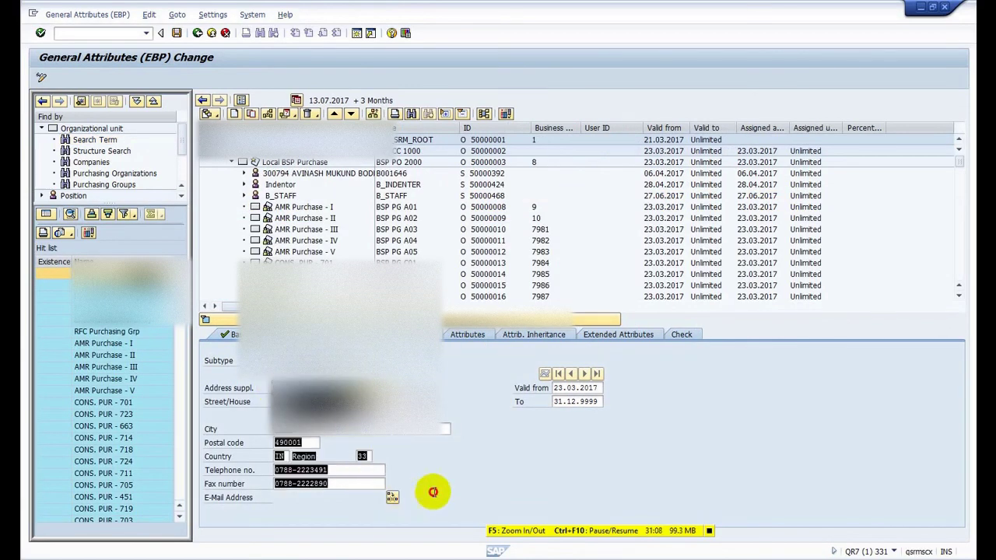
pyautogui.hotkey('alt', 'Tab')
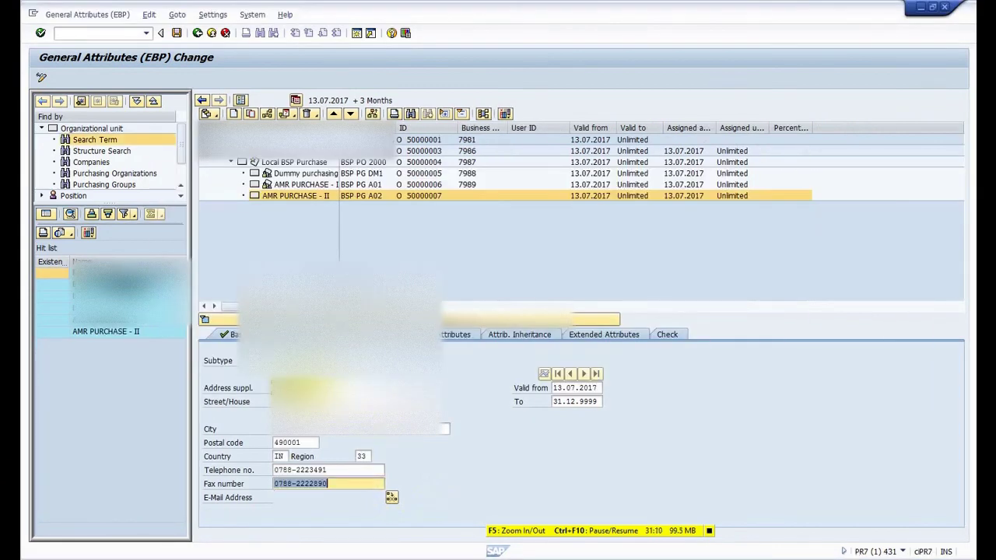
pyautogui.press('Return')
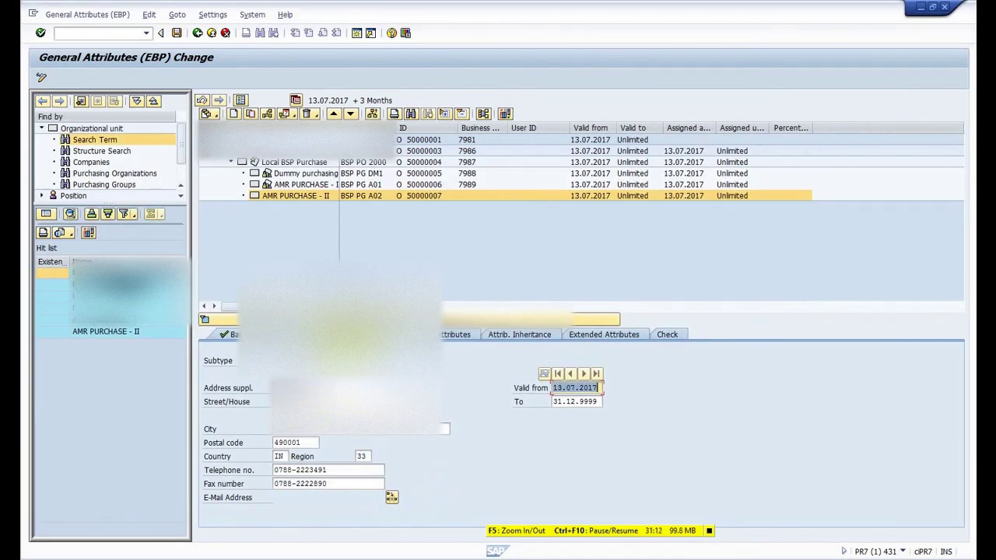
# Step: Flag AMR PURCHASE - II as a local purchasing group corresponding to A02 in PE1CLNT400 and run its check
pyautogui.click(354, 334)
pyautogui.click(267, 457)
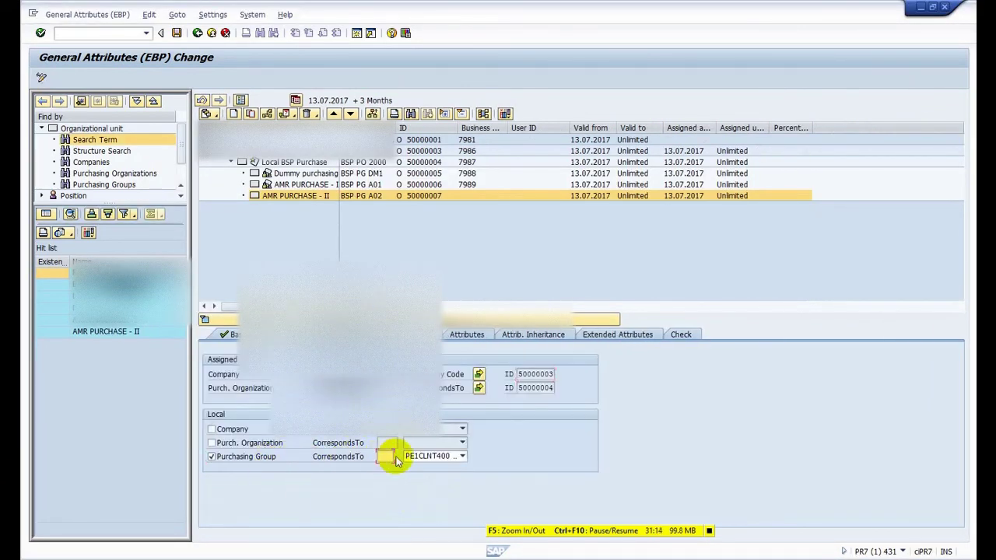
pyautogui.click(383, 456)
pyautogui.write('A01')
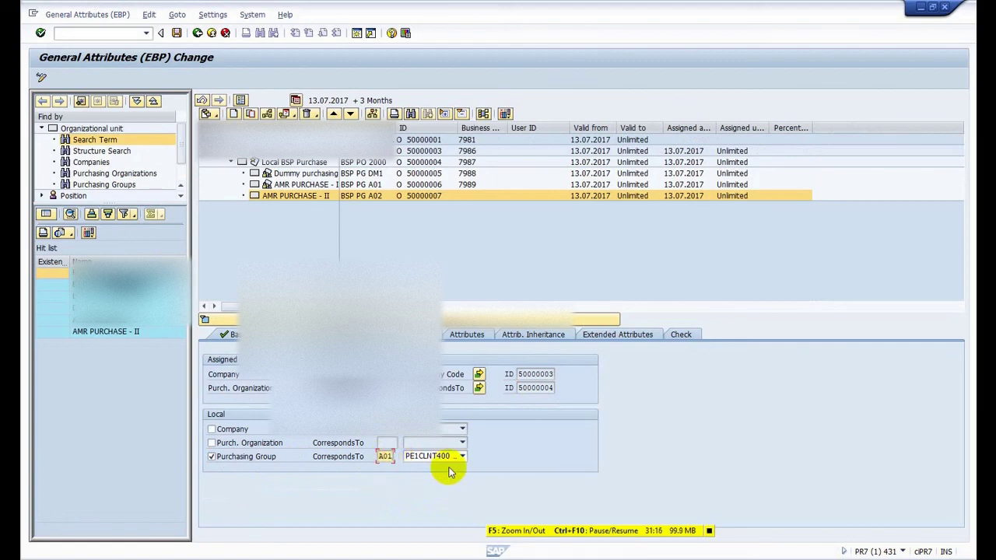
pyautogui.press('BackSpace')
pyautogui.write('2')
pyautogui.click(679, 336)
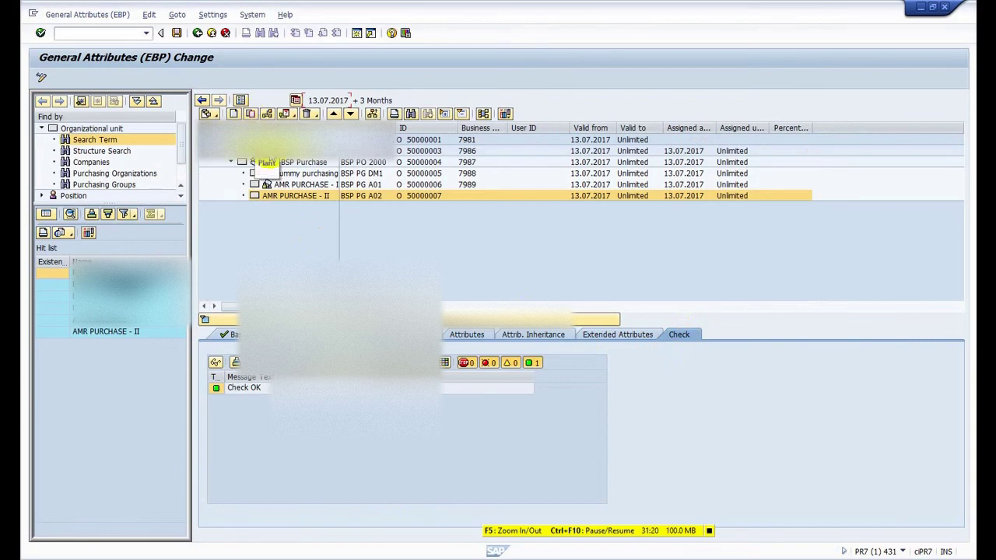
# Step: Create another organizational unit under Local BSP Purchase with code BSP PG A03 and name AMR PURCHASE - III
pyautogui.rightClick(272, 163)
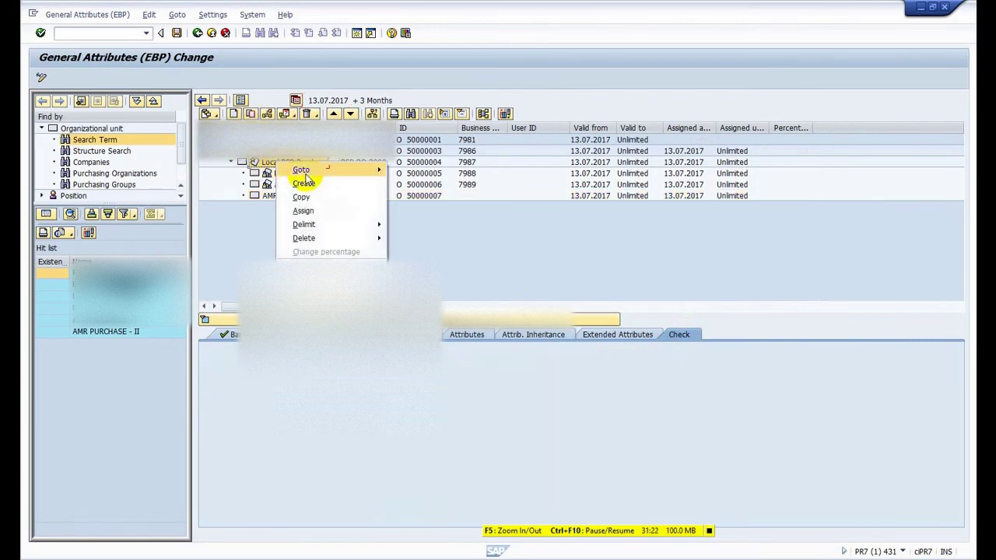
pyautogui.click(304, 183)
pyautogui.click(190, 187)
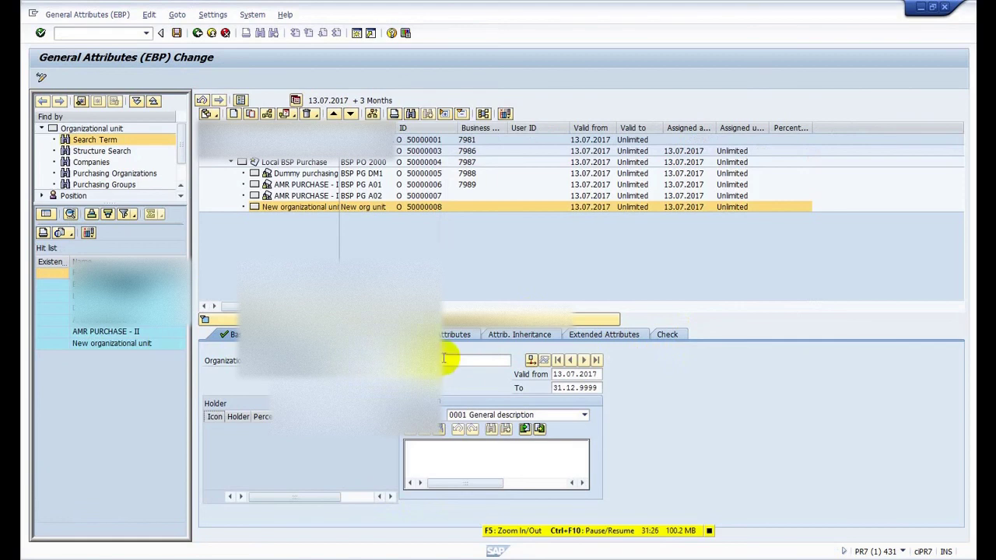
pyautogui.click(443, 357)
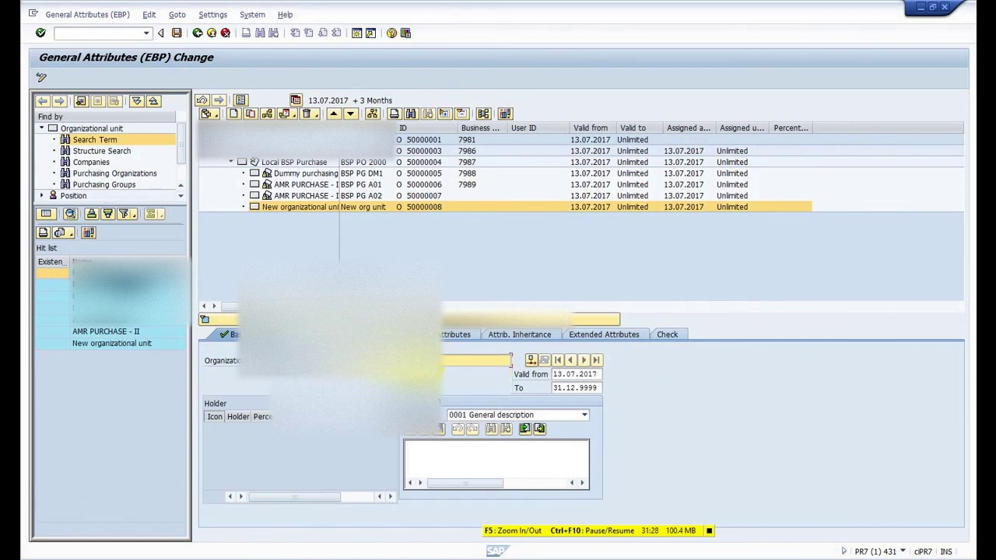
pyautogui.click(295, 361)
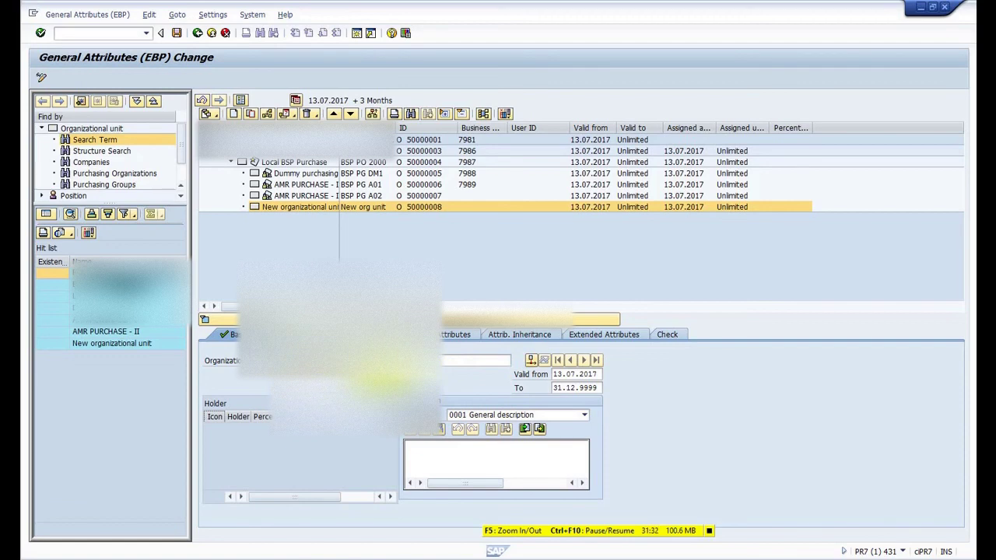
pyautogui.press('Return')
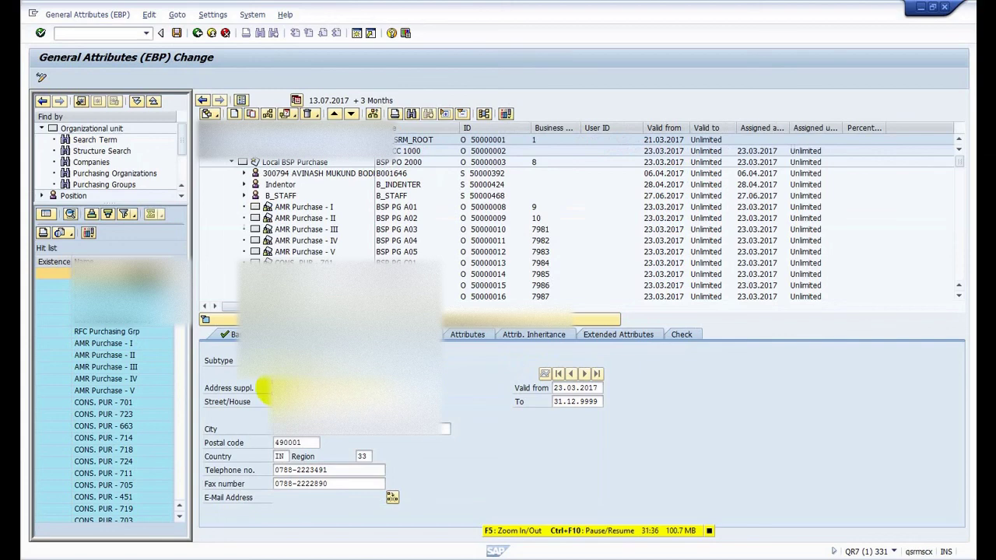
# Step: Copy the address, telephone and fax details from the QR7 reference into the address of AMR PURCHASE - III in PR7
pyautogui.moveTo(263, 387); pyautogui.dragTo(450, 483)
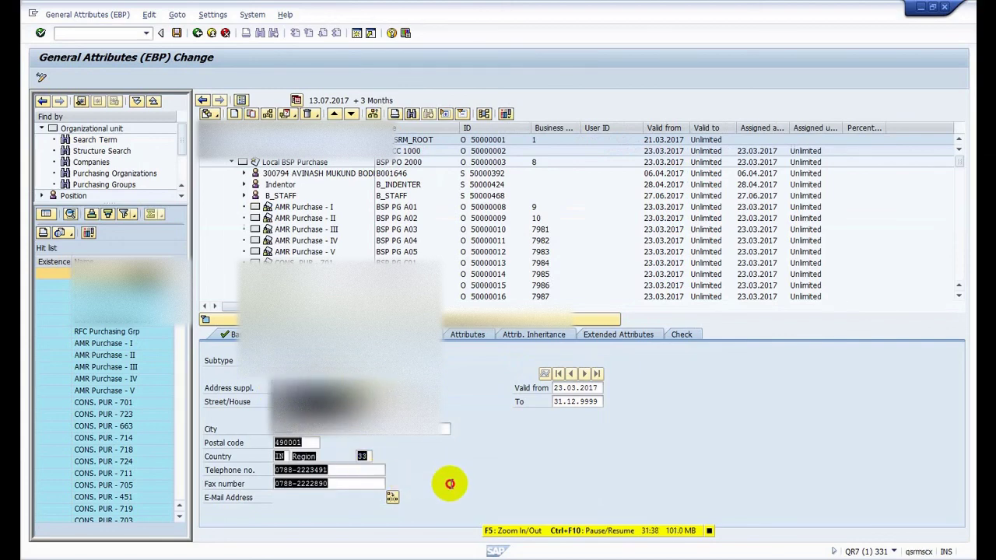
pyautogui.hotkey('ctrl', 'c')
pyautogui.hotkey('alt', 'Tab')
pyautogui.click(316, 390)
pyautogui.hotkey('ctrl', 'v')
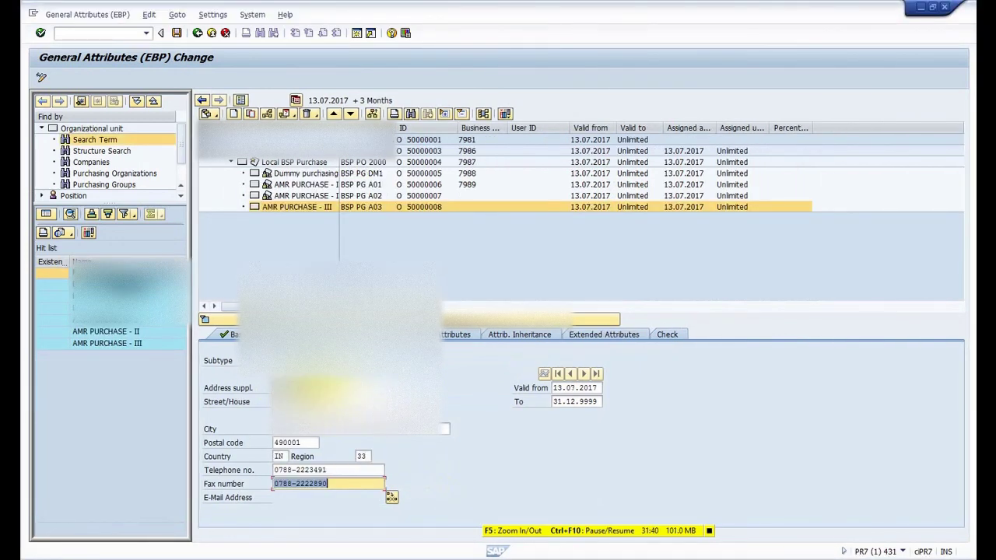
pyautogui.press('Return')
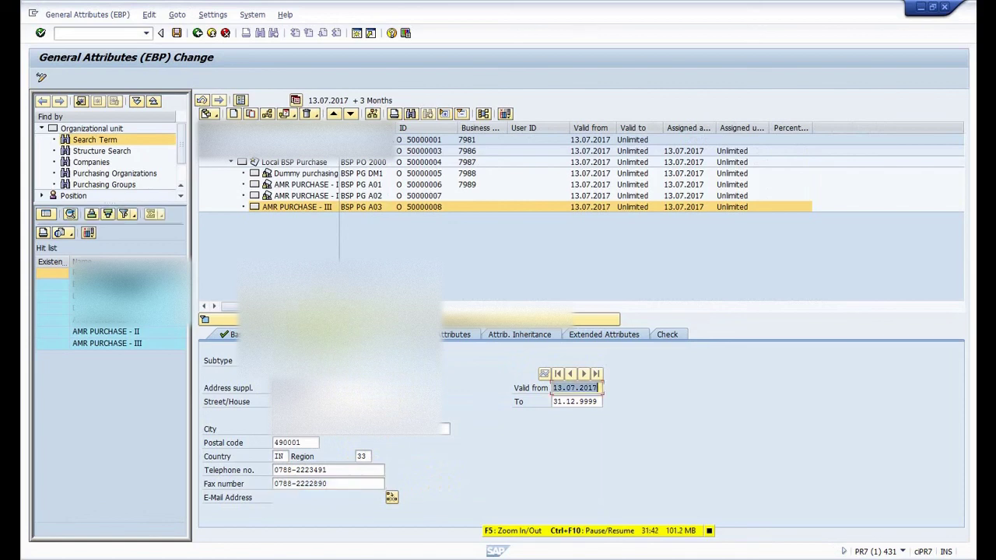
# Step: Make AMR PURCHASE - III a local purchasing group corresponding to A03 in PE1CLNT400, save the changes and check the unit
pyautogui.click(342, 334)
pyautogui.click(244, 456)
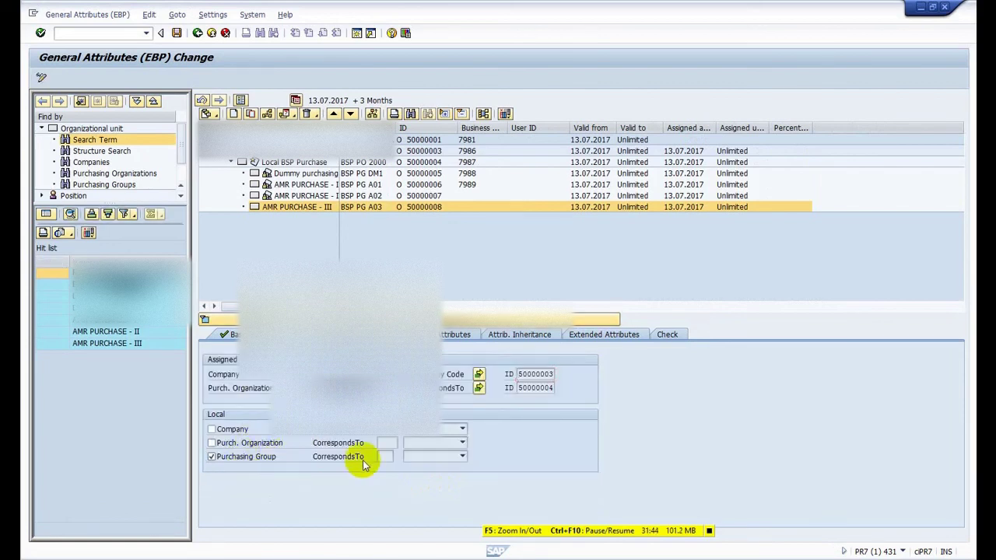
pyautogui.click(384, 458)
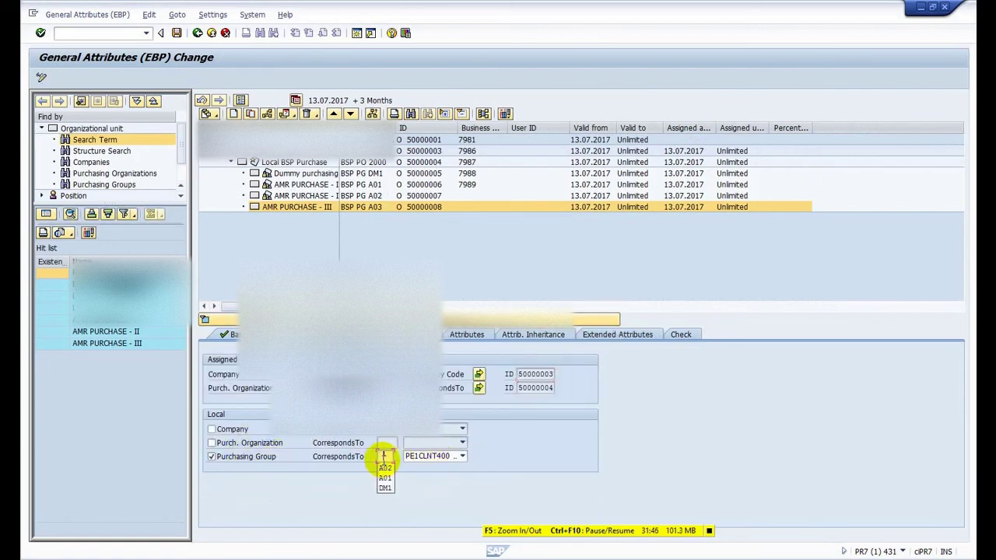
pyautogui.write('A03')
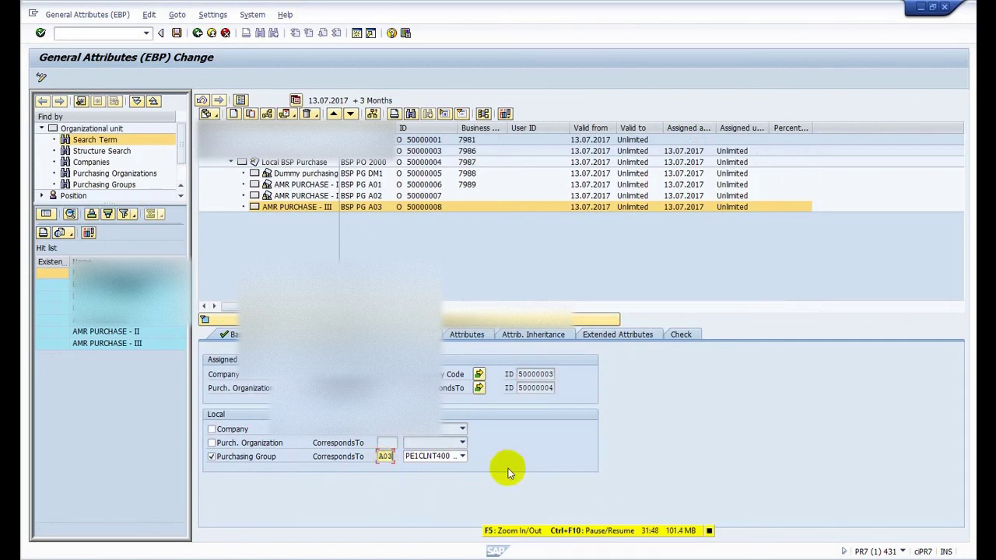
pyautogui.press('Return')
pyautogui.click(182, 243)
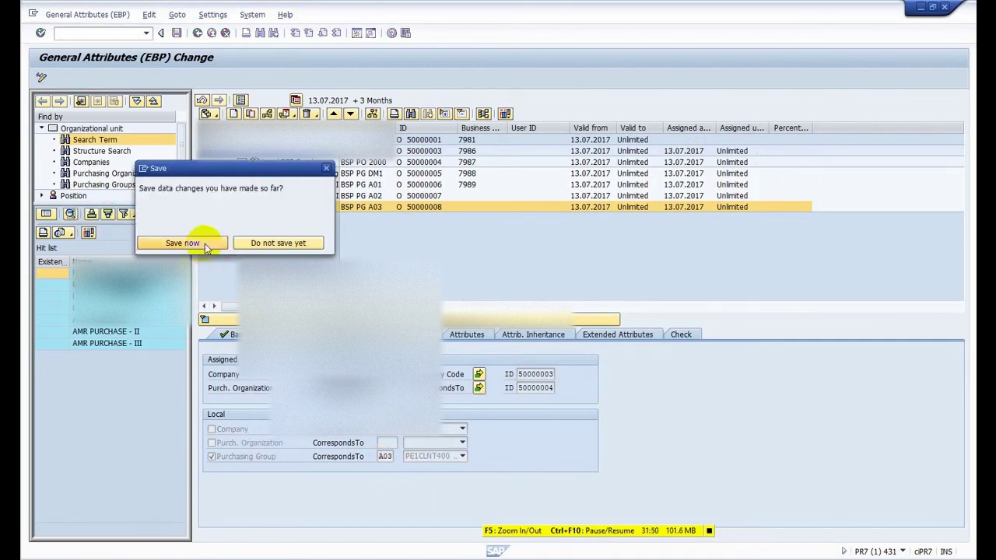
pyautogui.click(681, 336)
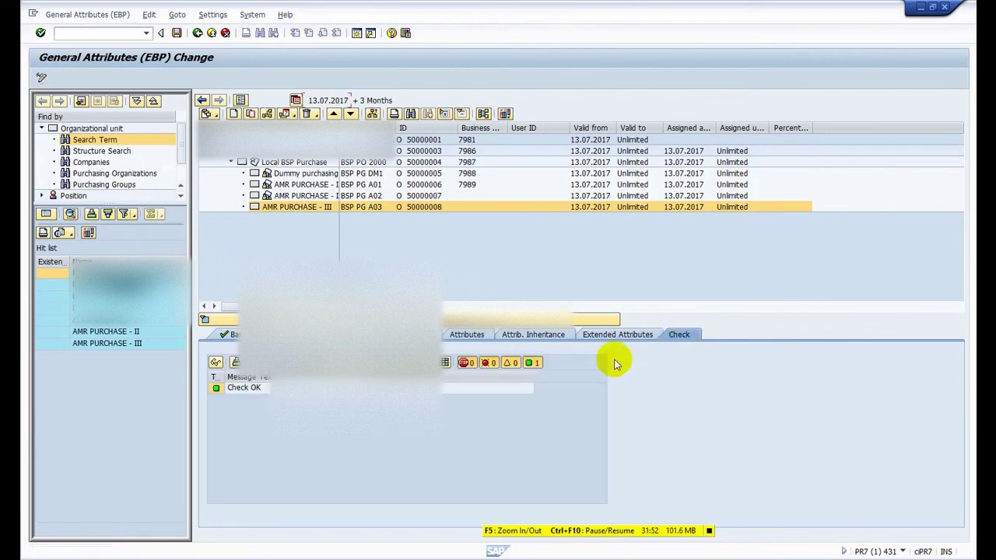